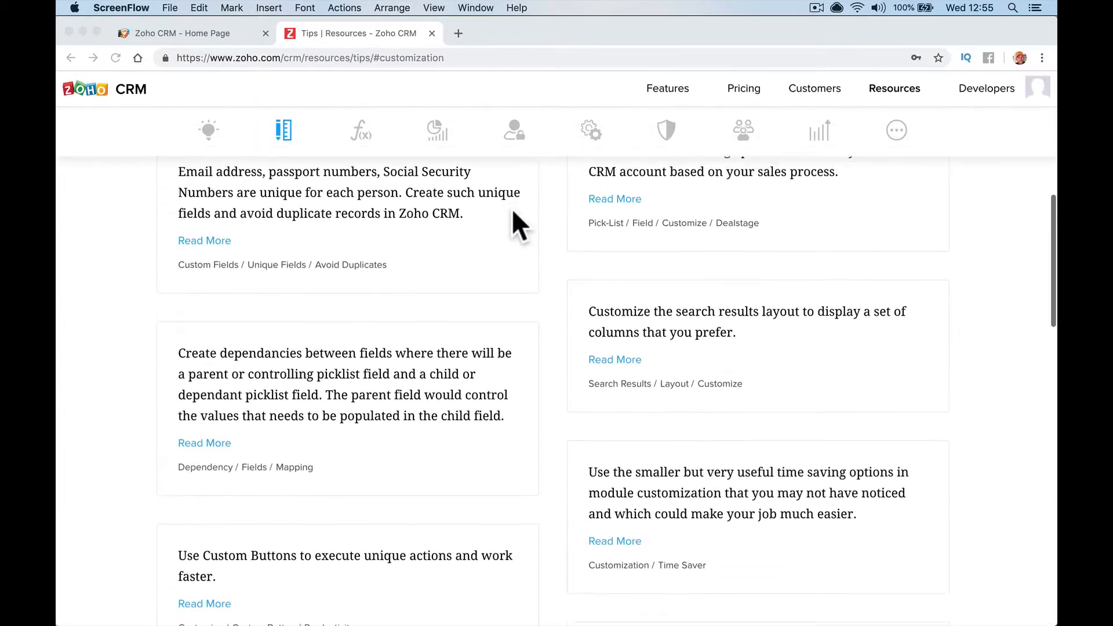
Open the 'Using Custom Links' tip from the Customization tips page in a new tab
{"action": "scroll", "coordinate": [513, 211], "scroll_direction": "up", "scroll_amount": 10}
{"action": "scroll", "coordinate": [512, 211], "scroll_direction": "up", "scroll_amount": 10}
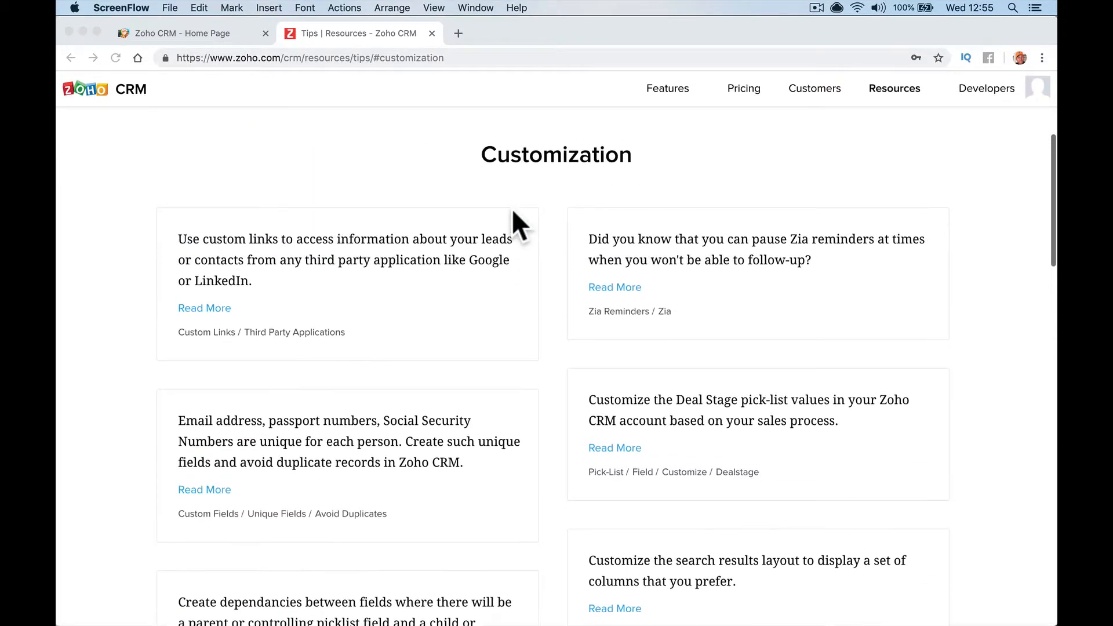
{"action": "scroll", "coordinate": [511, 211], "scroll_direction": "down", "scroll_amount": 1}
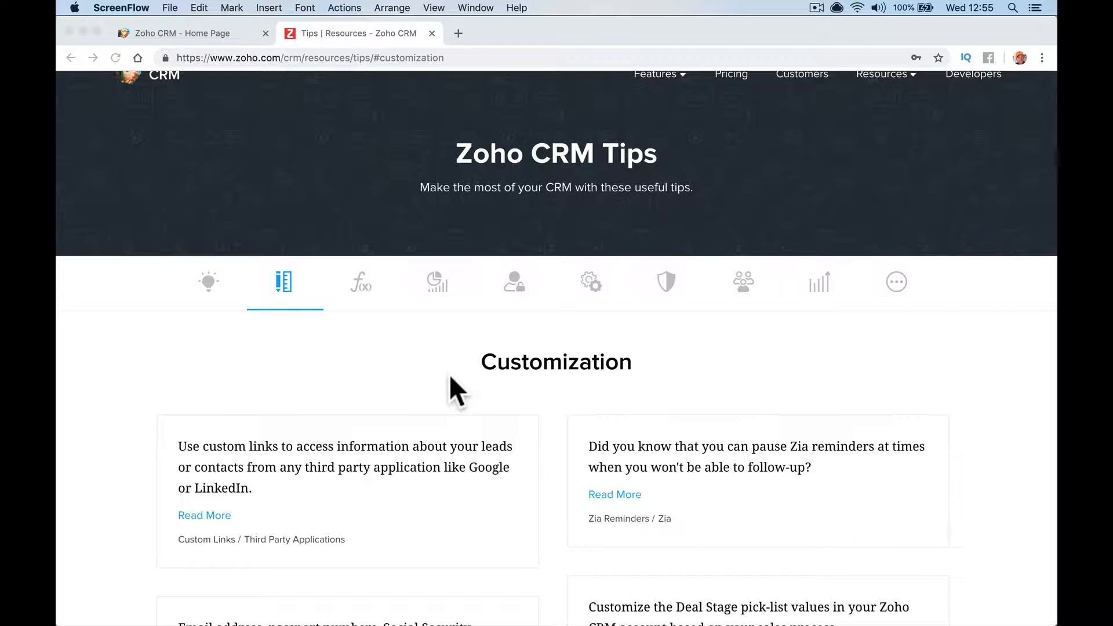
{"action": "scroll", "coordinate": [451, 378], "scroll_direction": "up", "scroll_amount": 2}
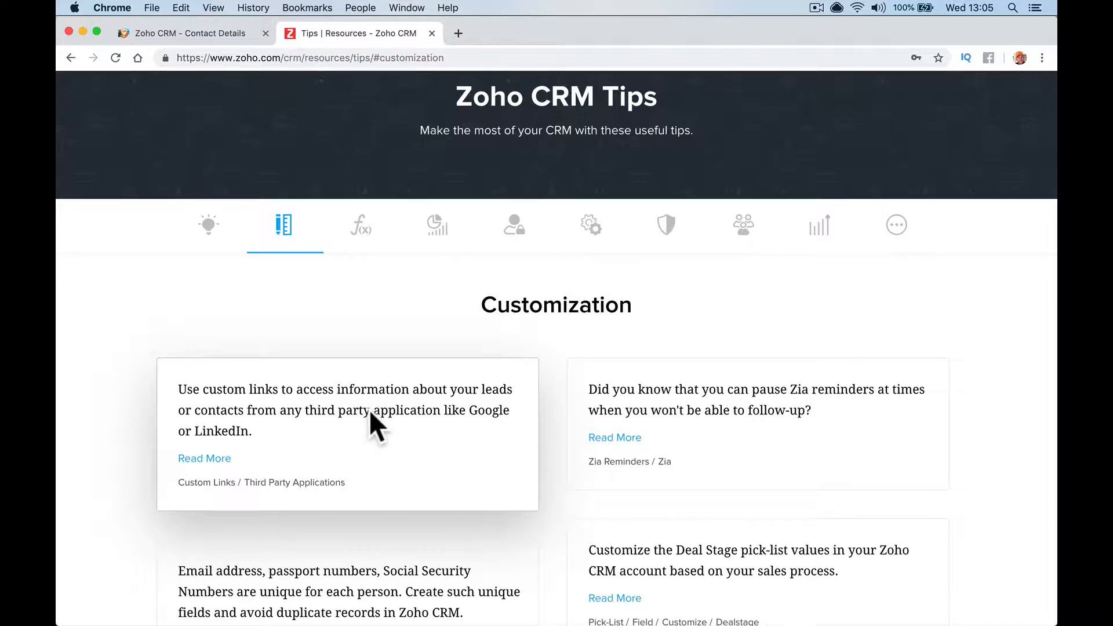
{"action": "left_click", "coordinate": [210, 459]}
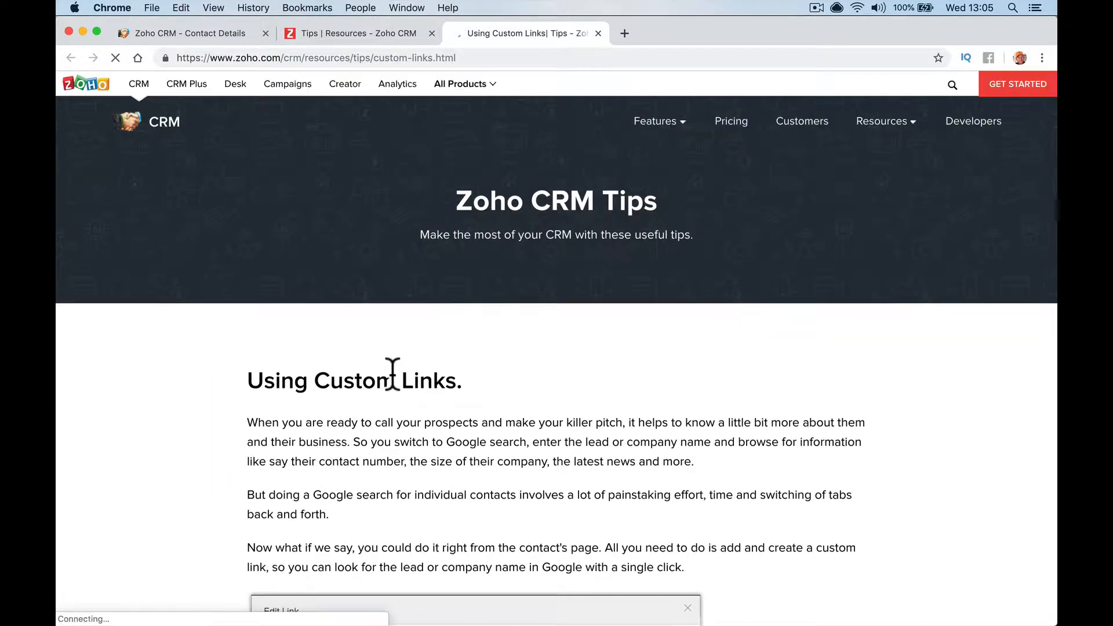
Read the Using Custom Links tip and open its linked 'Adding Links' help article
{"action": "scroll", "coordinate": [390, 377], "scroll_direction": "down", "scroll_amount": 5}
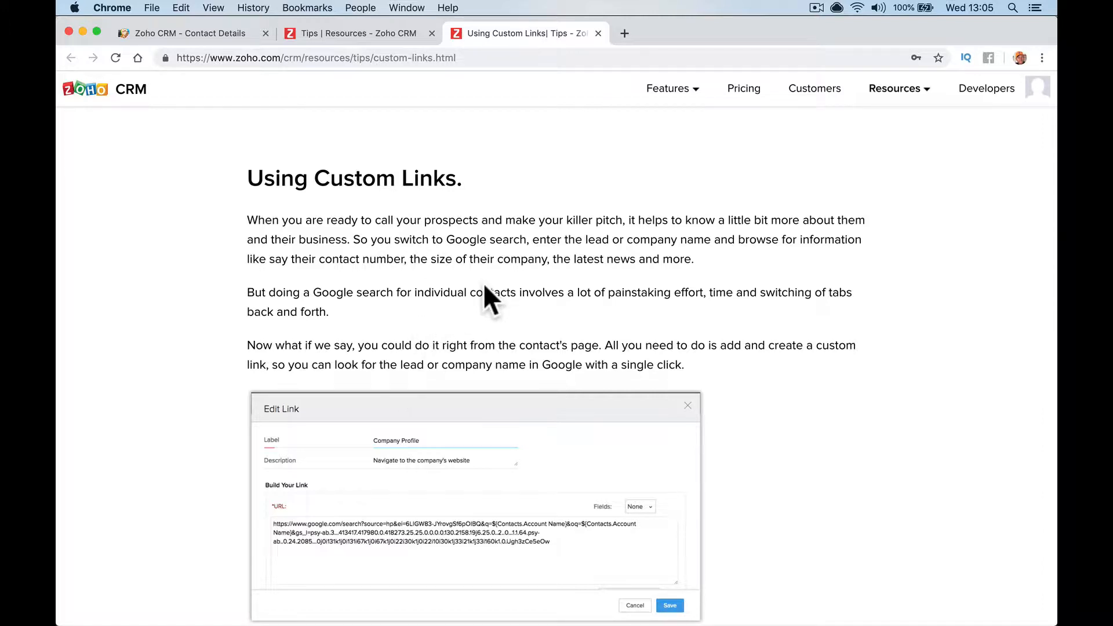
{"action": "scroll", "coordinate": [484, 285], "scroll_direction": "down", "scroll_amount": 5}
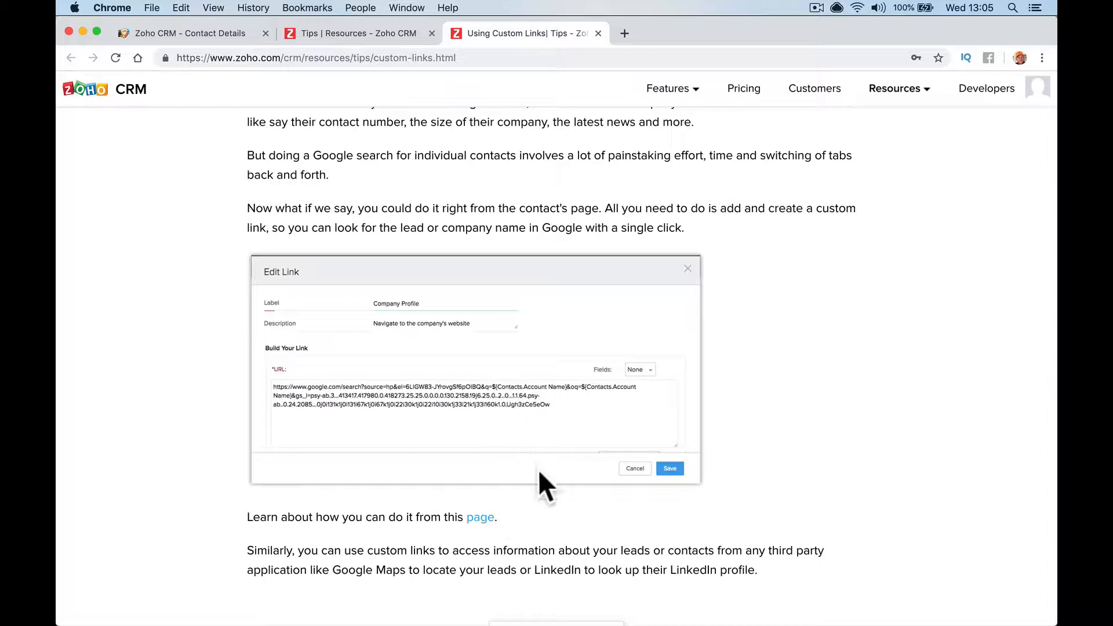
{"action": "left_click", "coordinate": [480, 516]}
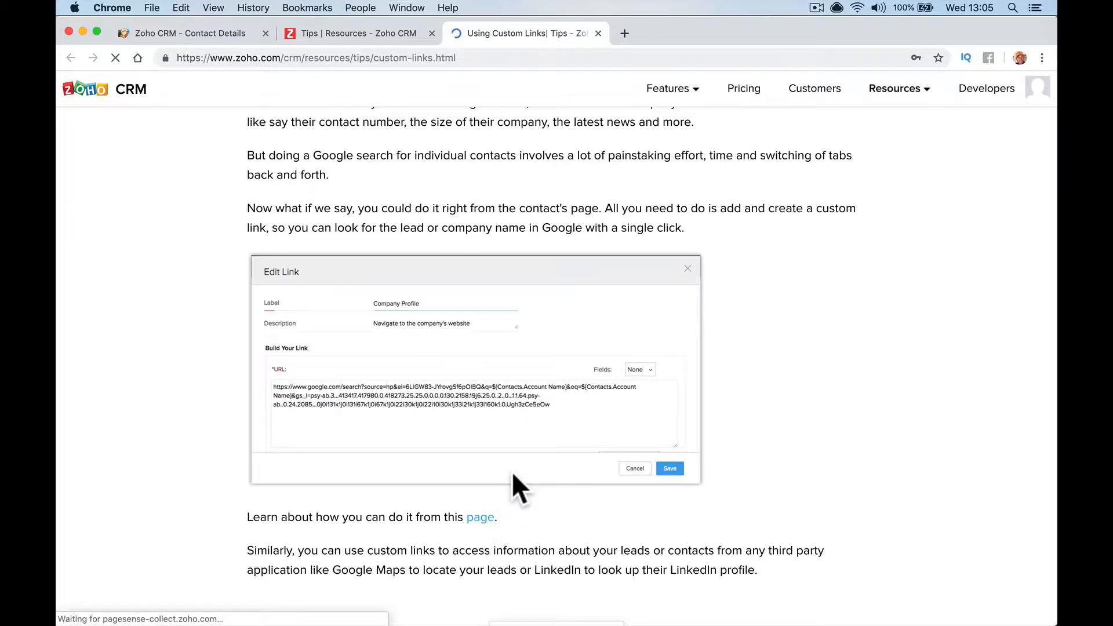
Skim the Adding Links article, then return to the contact's record page
{"action": "scroll", "coordinate": [512, 471], "scroll_direction": "down", "scroll_amount": 10}
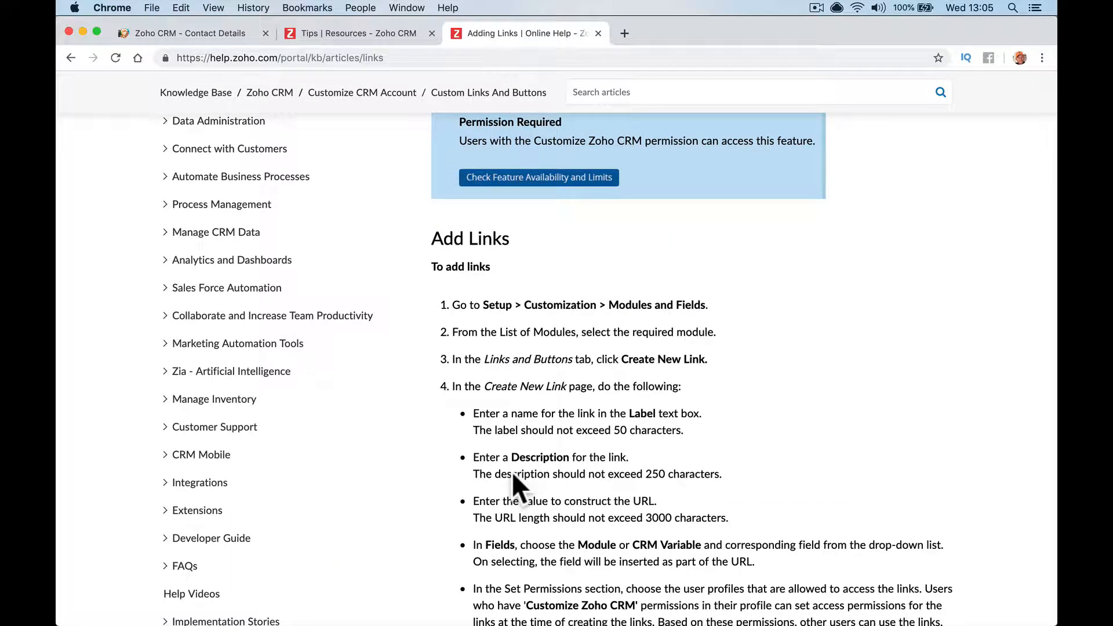
{"action": "scroll", "coordinate": [513, 472], "scroll_direction": "up", "scroll_amount": 10}
{"action": "left_click", "coordinate": [349, 36]}
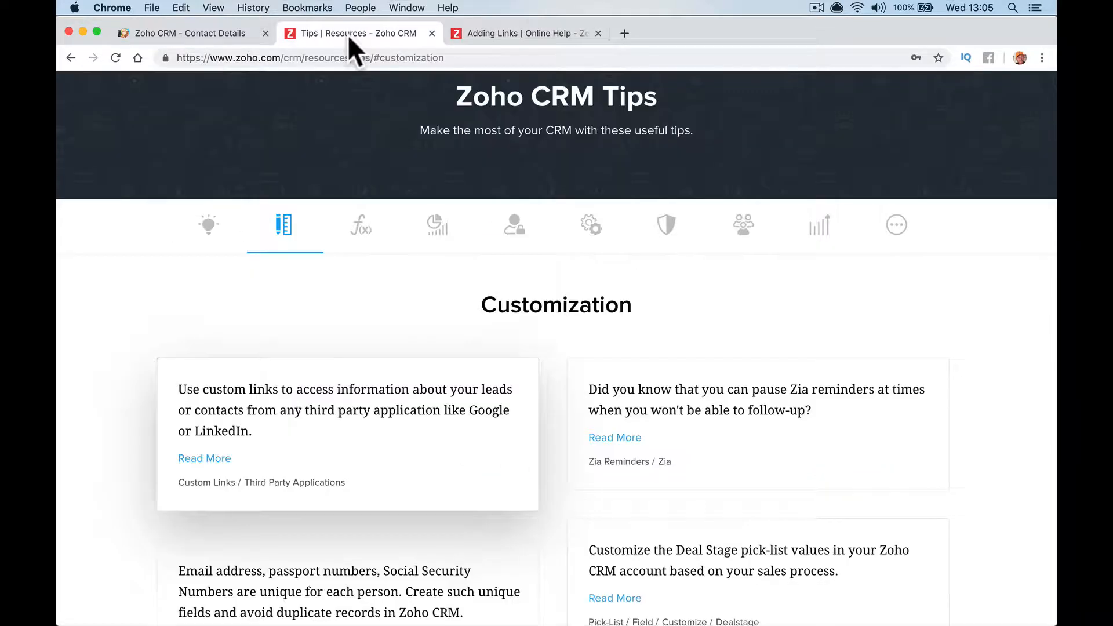
{"action": "left_click", "coordinate": [220, 35]}
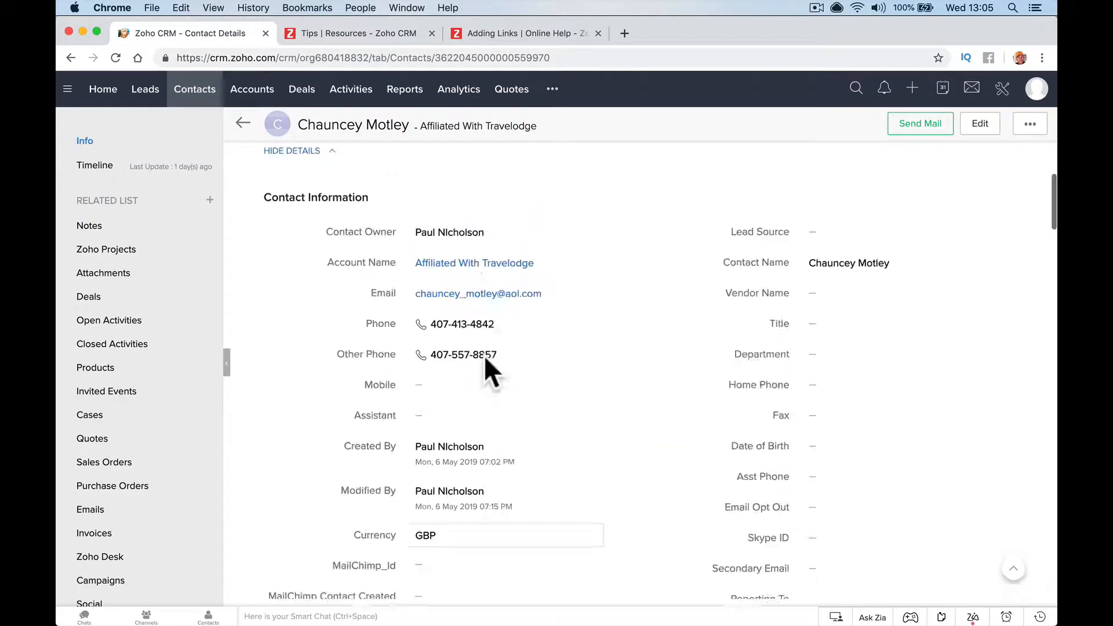
Save the contact's Twitter handle and verify the saved link opens their Twitter profile
{"action": "scroll", "coordinate": [485, 356], "scroll_direction": "down", "scroll_amount": 4}
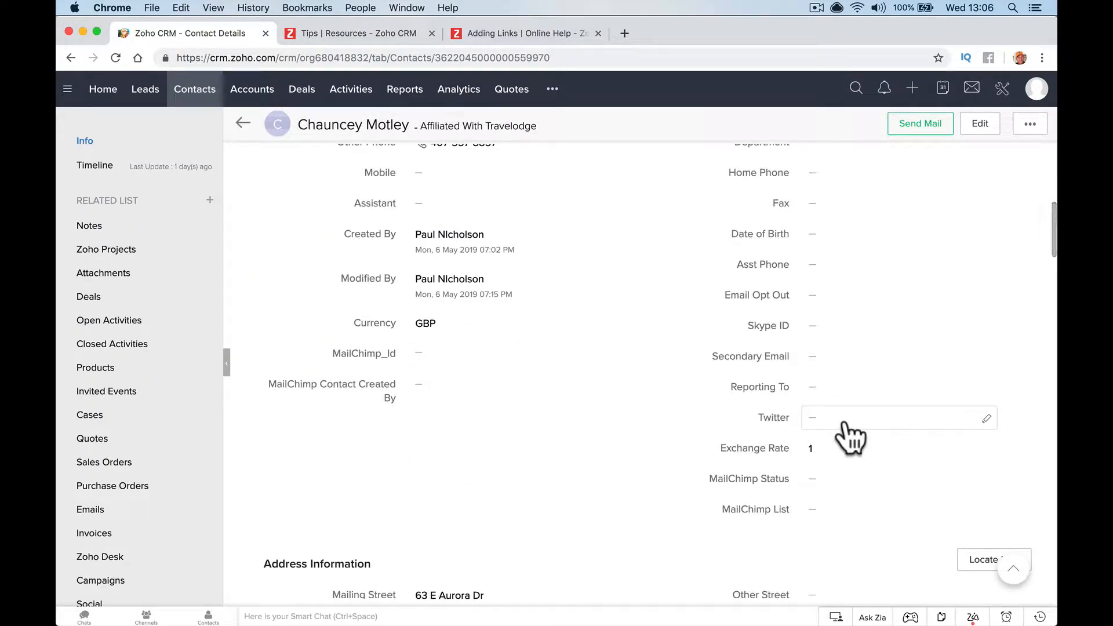
{"action": "left_click", "coordinate": [844, 426]}
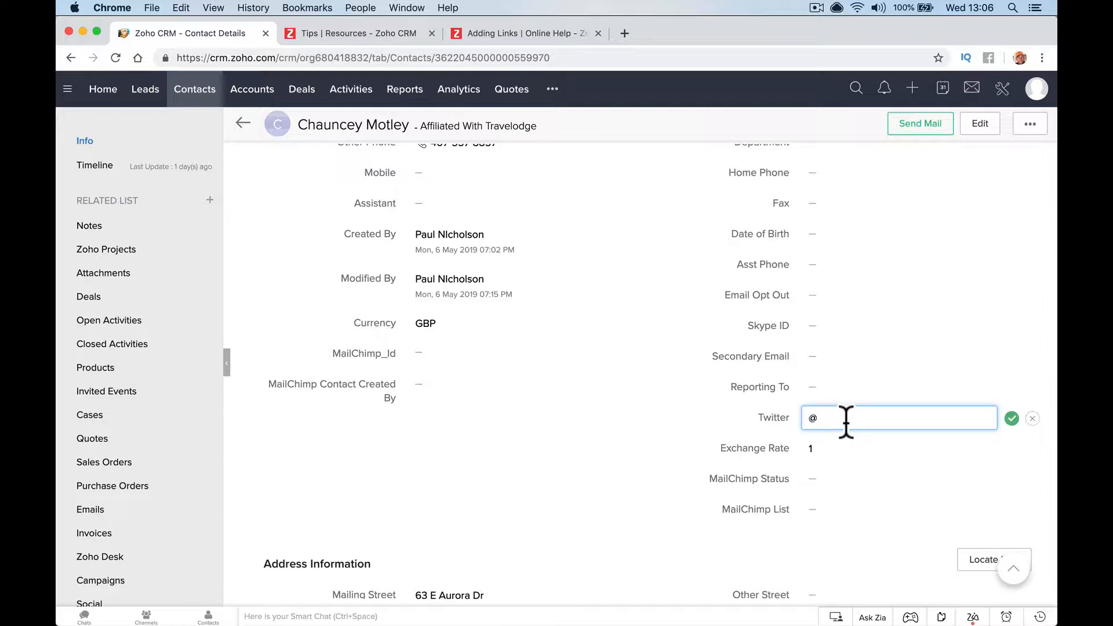
{"action": "left_click", "coordinate": [1012, 417]}
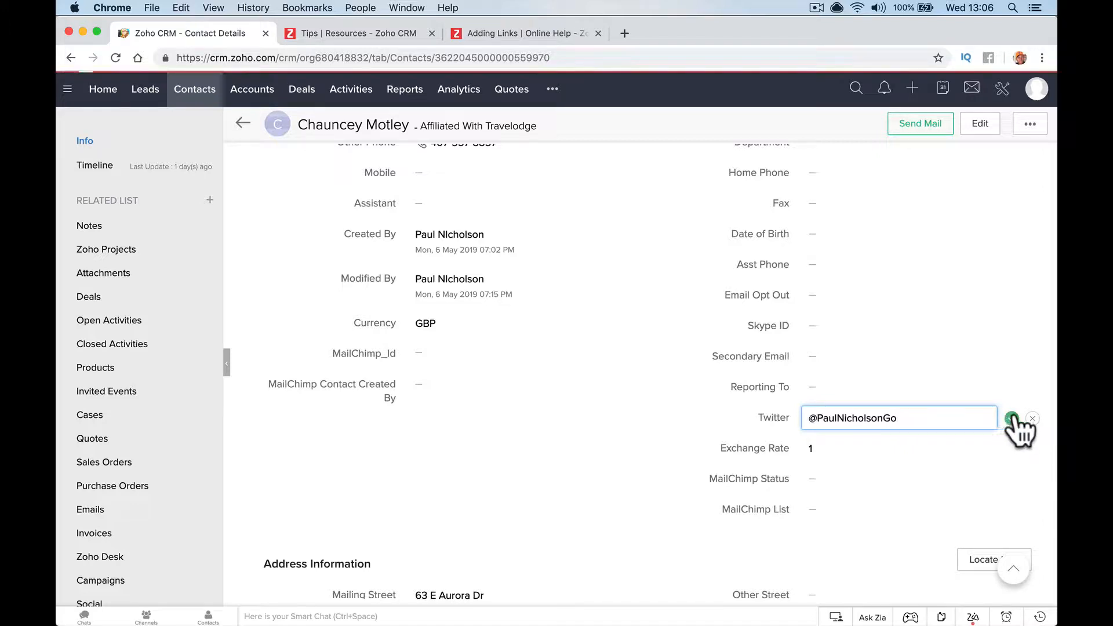
{"action": "left_click", "coordinate": [842, 420]}
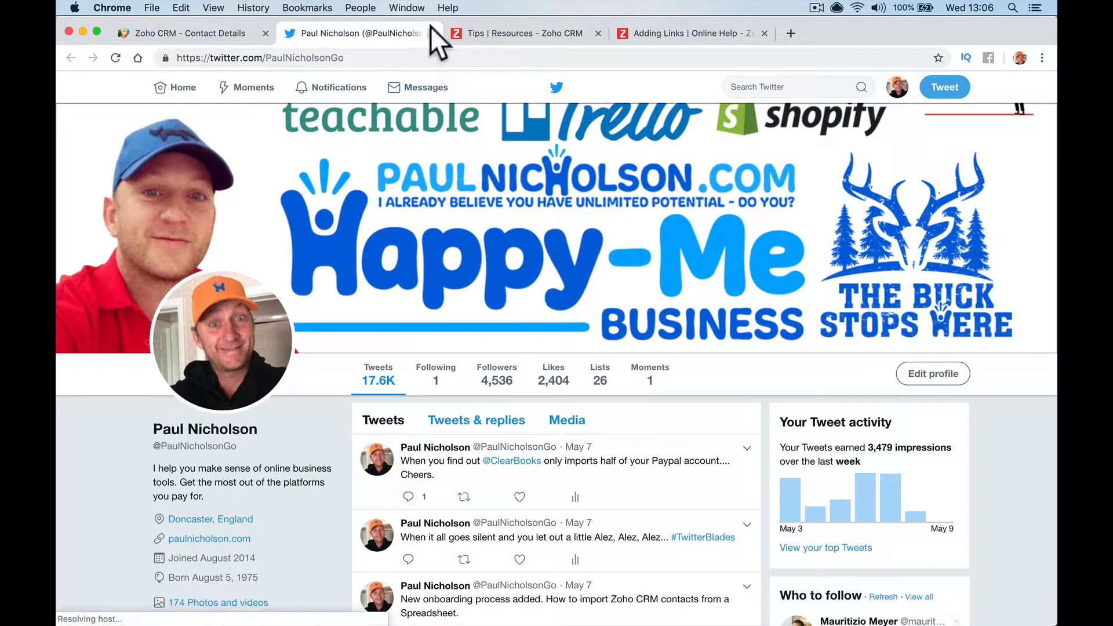
{"action": "left_click", "coordinate": [432, 34]}
{"action": "scroll", "coordinate": [174, 574], "scroll_direction": "down", "scroll_amount": 3}
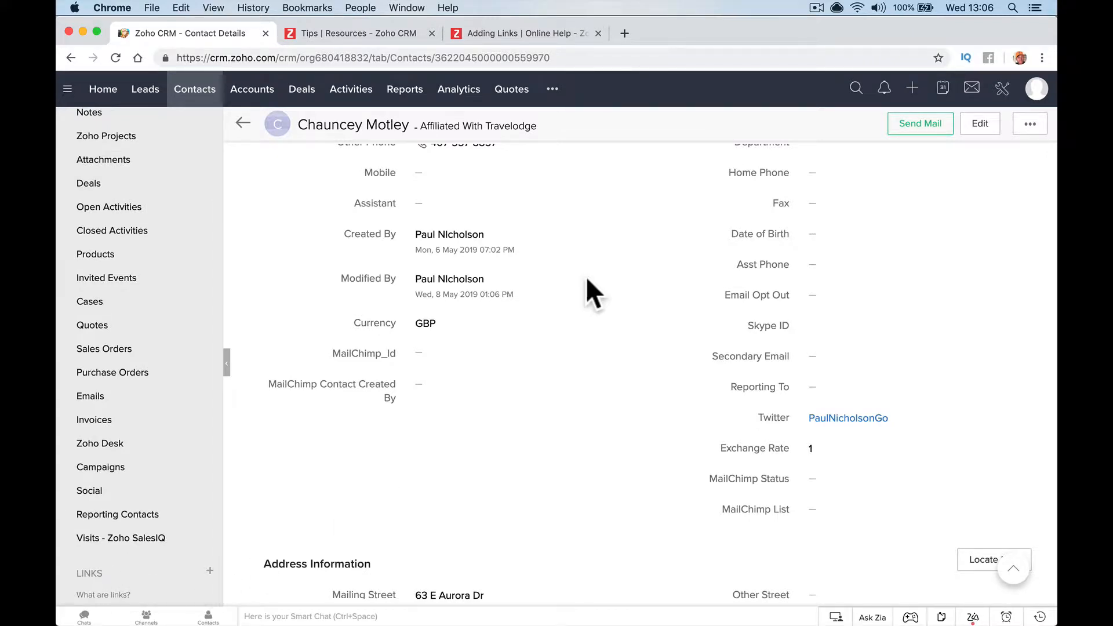
{"action": "scroll", "coordinate": [586, 276], "scroll_direction": "up", "scroll_amount": 10}
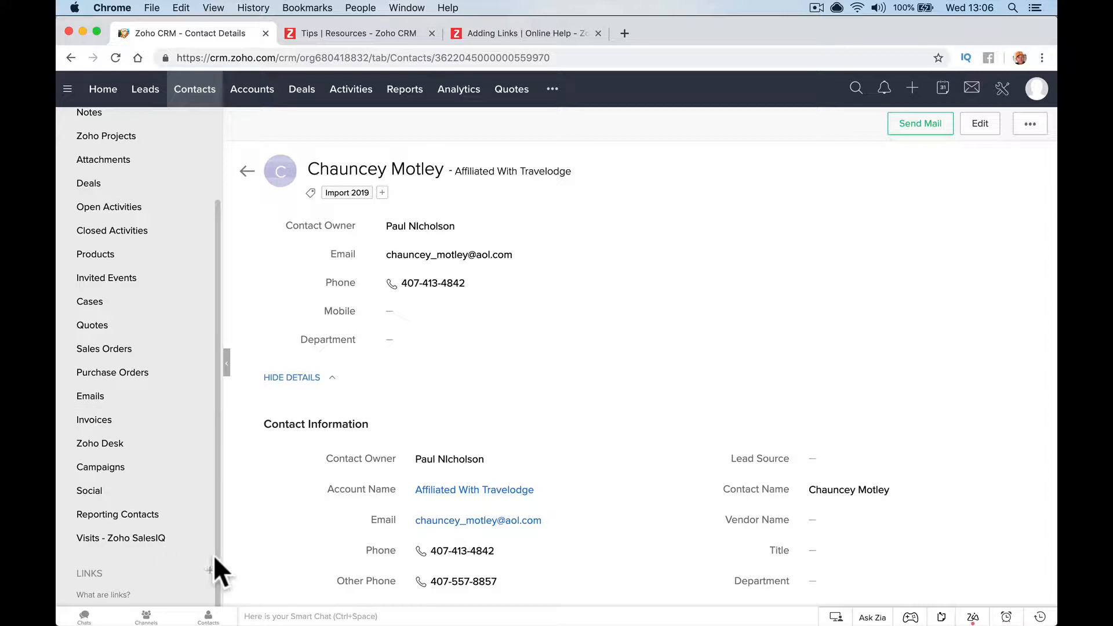
Discard the first link popup and start a New Link under Setup > Modules and Fields > Contacts > Links and Buttons
{"action": "left_click", "coordinate": [210, 570]}
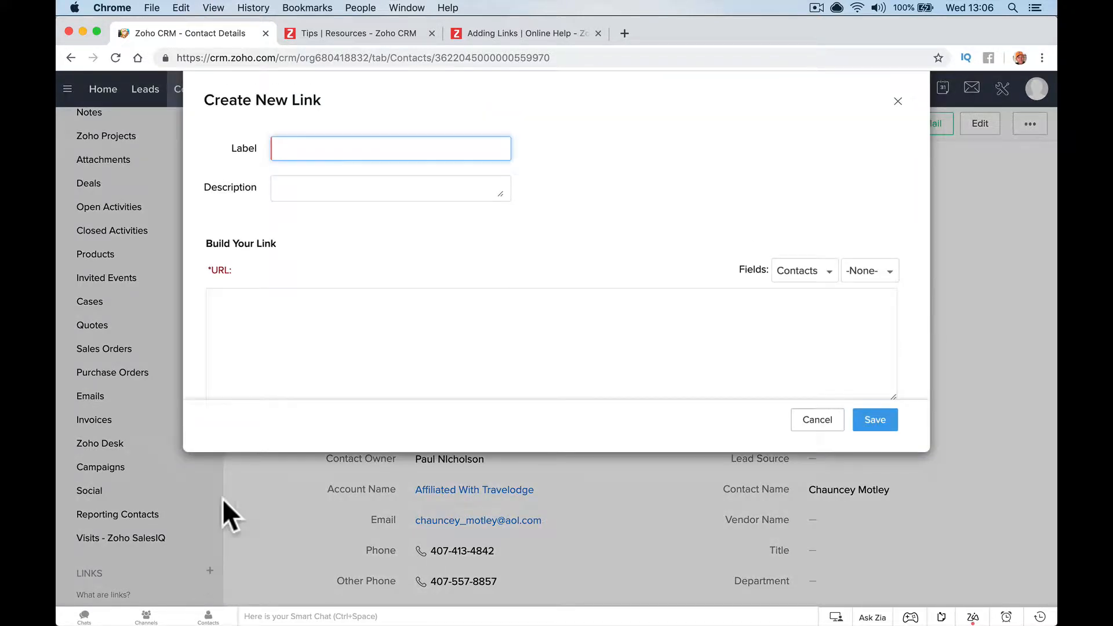
{"action": "left_click", "coordinate": [812, 422]}
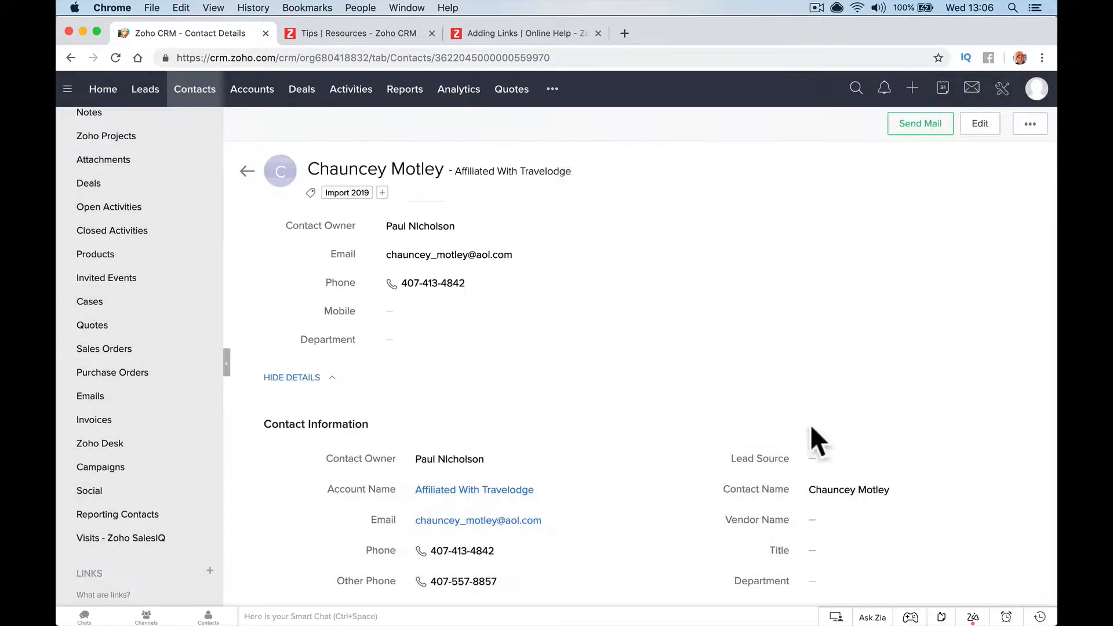
{"action": "left_click", "coordinate": [1002, 89]}
{"action": "left_click", "coordinate": [725, 254]}
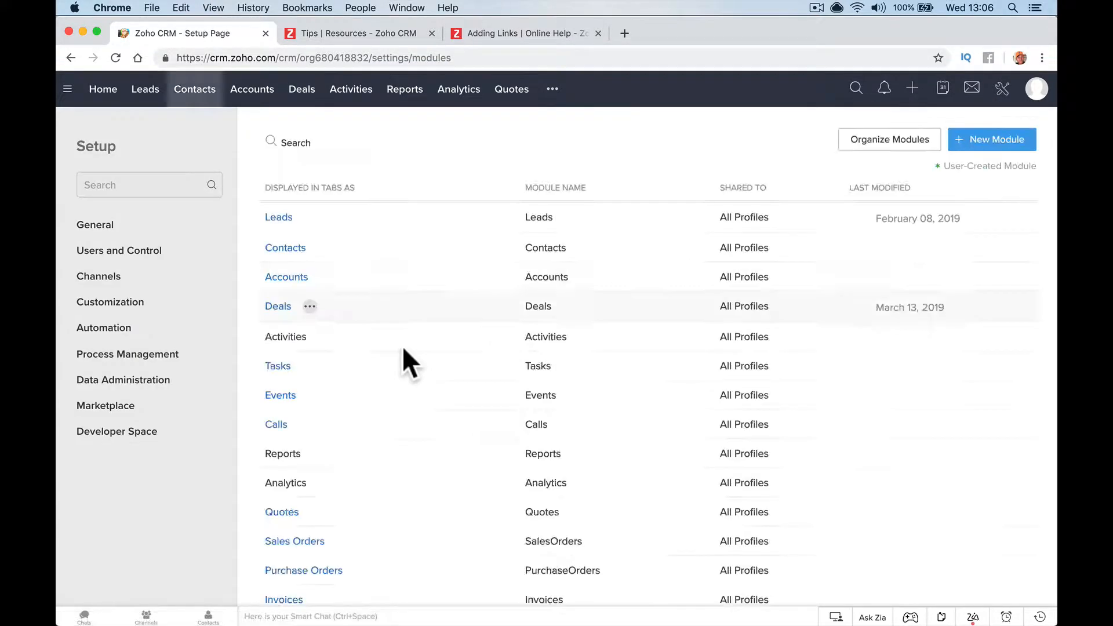
{"action": "mouse_move", "coordinate": [316, 332]}
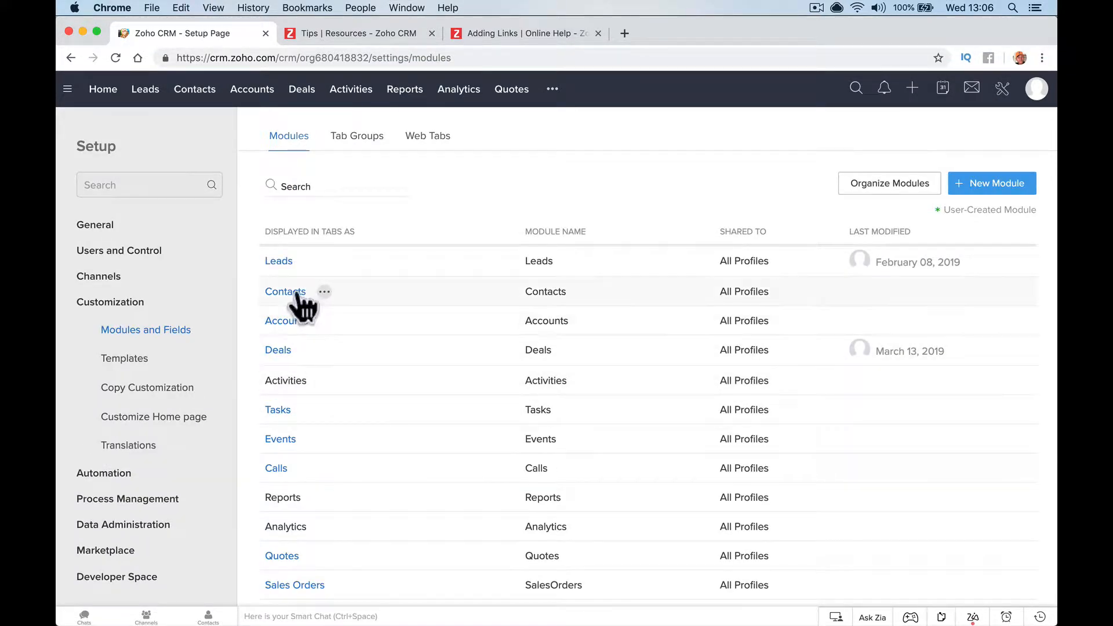
{"action": "left_click", "coordinate": [293, 294]}
{"action": "left_click", "coordinate": [567, 198]}
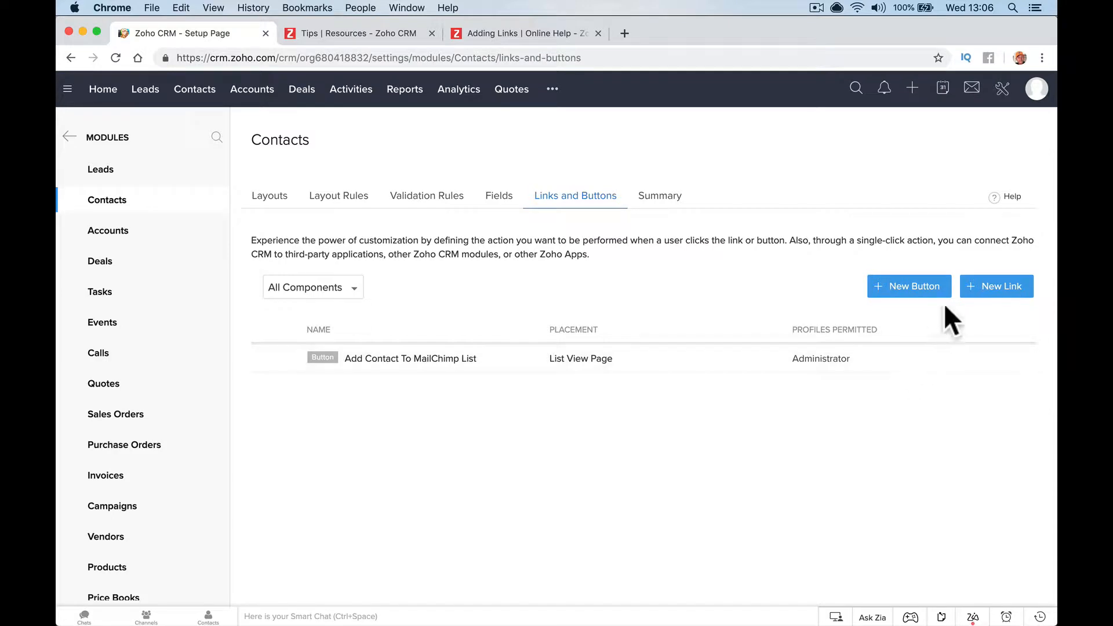
{"action": "left_click", "coordinate": [986, 285]}
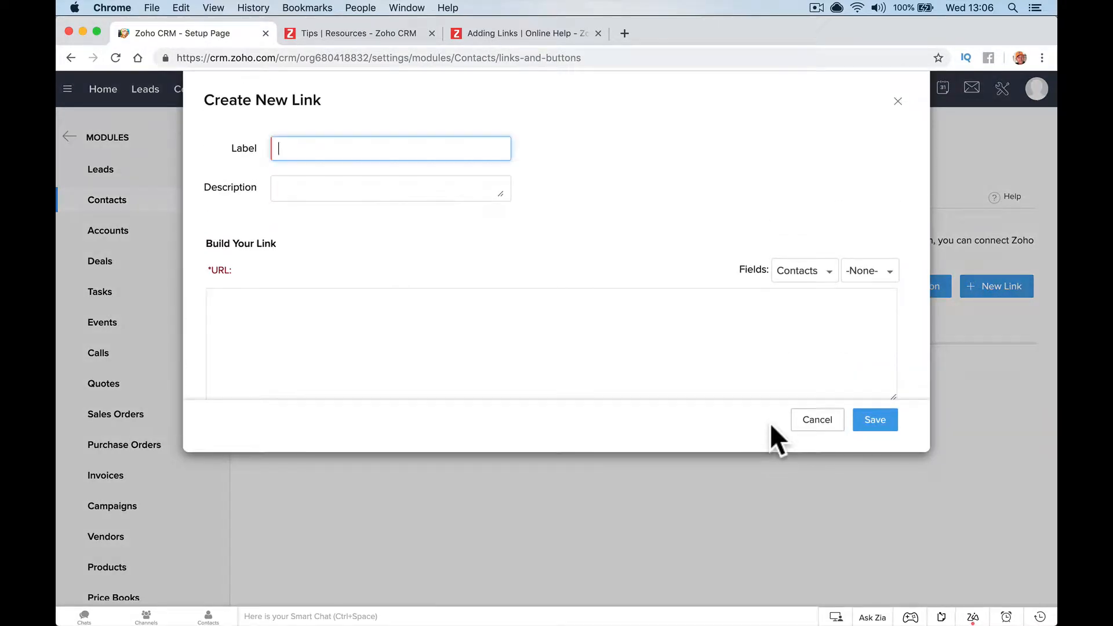
Label the new link 'Twitter Profile' with the description 'Show Twitter Profile'
{"action": "type", "text": "Twitter Profile"}
{"action": "key", "text": "Tab"}
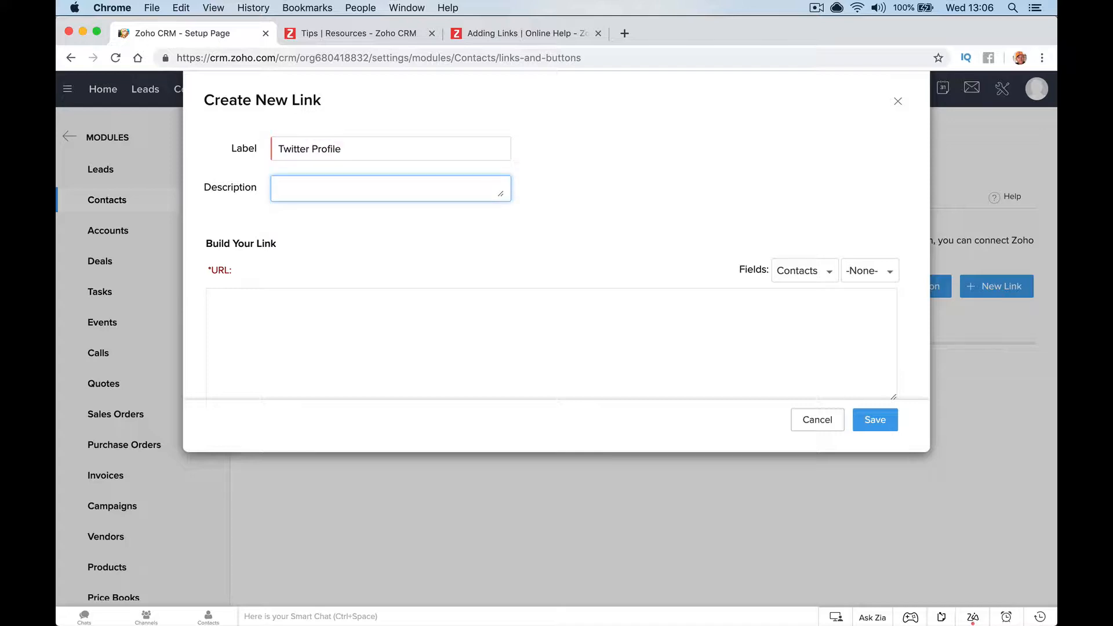
{"action": "type", "text": "Show Twitter Profile"}
{"action": "key", "text": "Tab"}
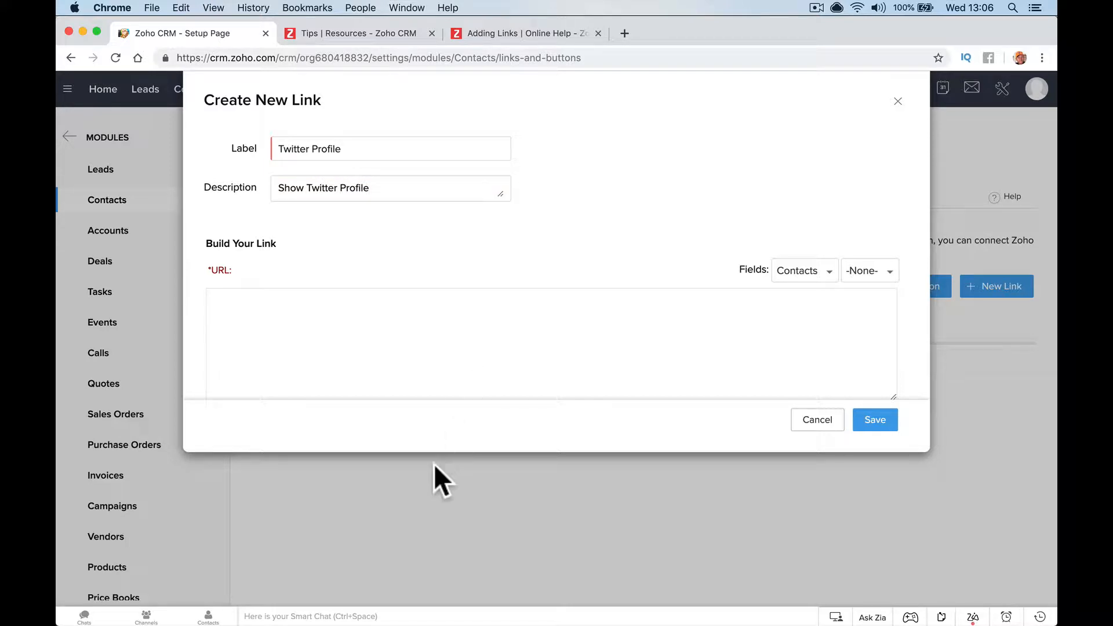
{"action": "left_click", "coordinate": [433, 352]}
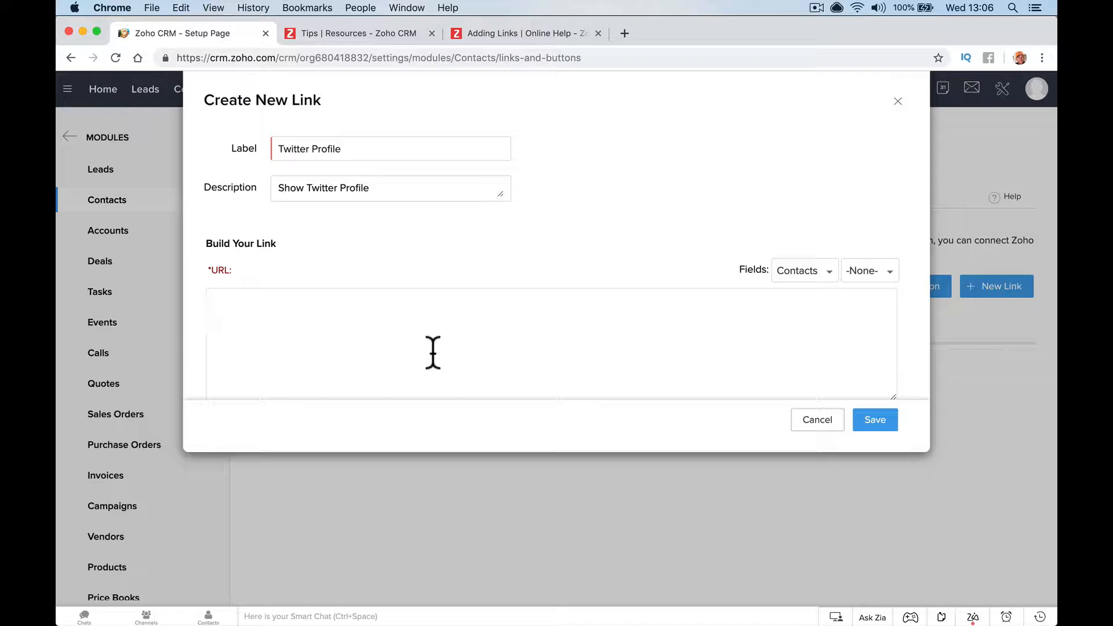
{"action": "type", "text": "https://twitter.com."}
{"action": "key", "text": "BackSpace"}
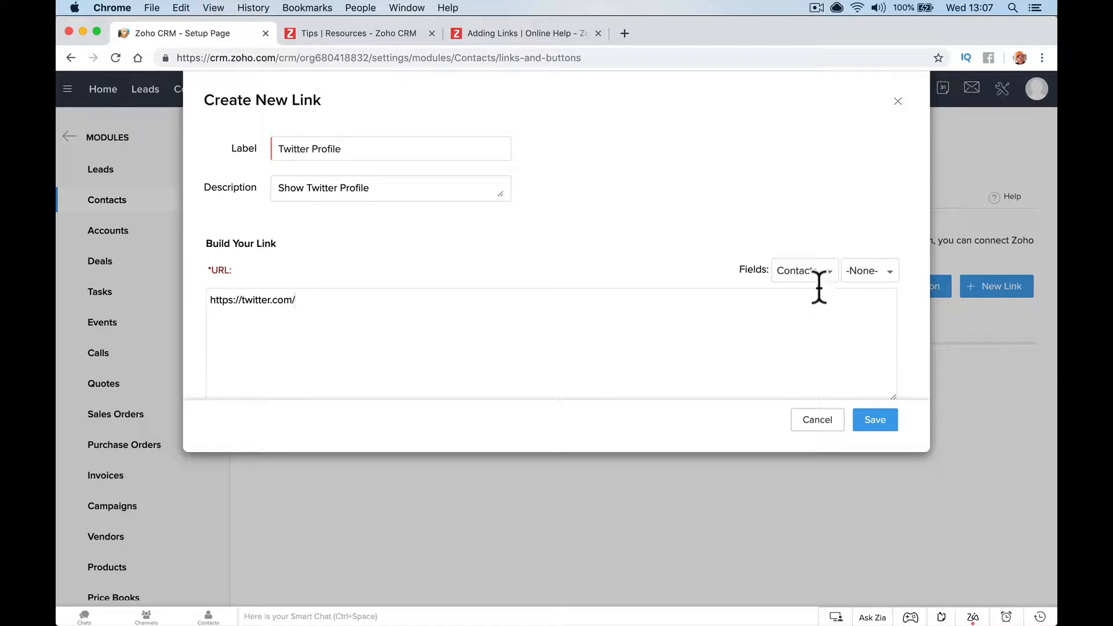
{"action": "left_click", "coordinate": [862, 279]}
{"action": "scroll", "coordinate": [885, 371], "scroll_direction": "down", "scroll_amount": 5}
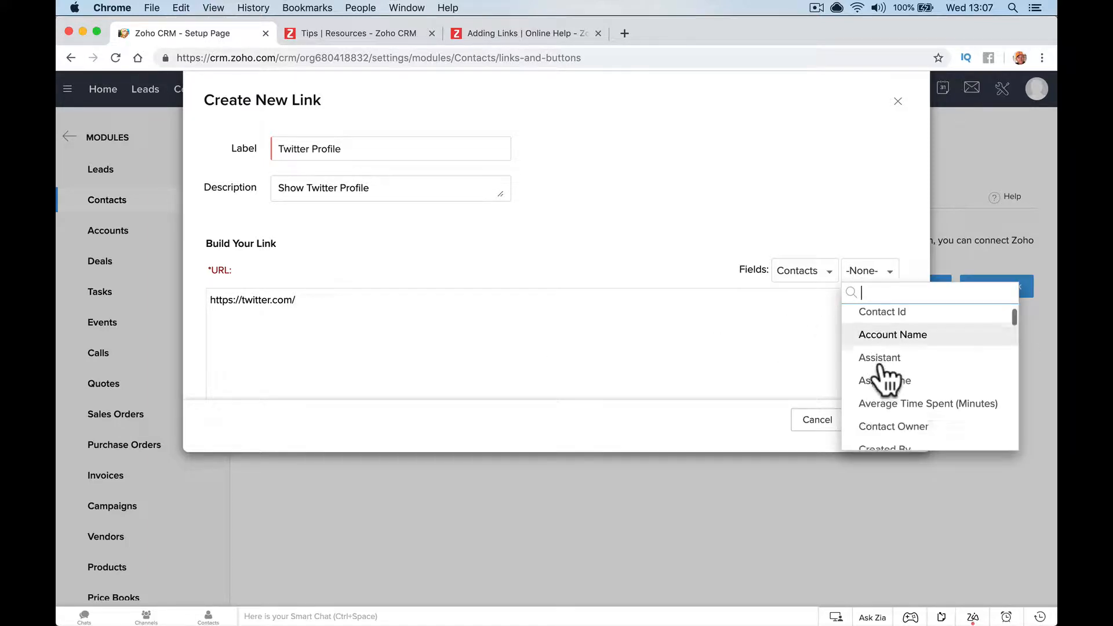
{"action": "scroll", "coordinate": [884, 377], "scroll_direction": "down", "scroll_amount": 5}
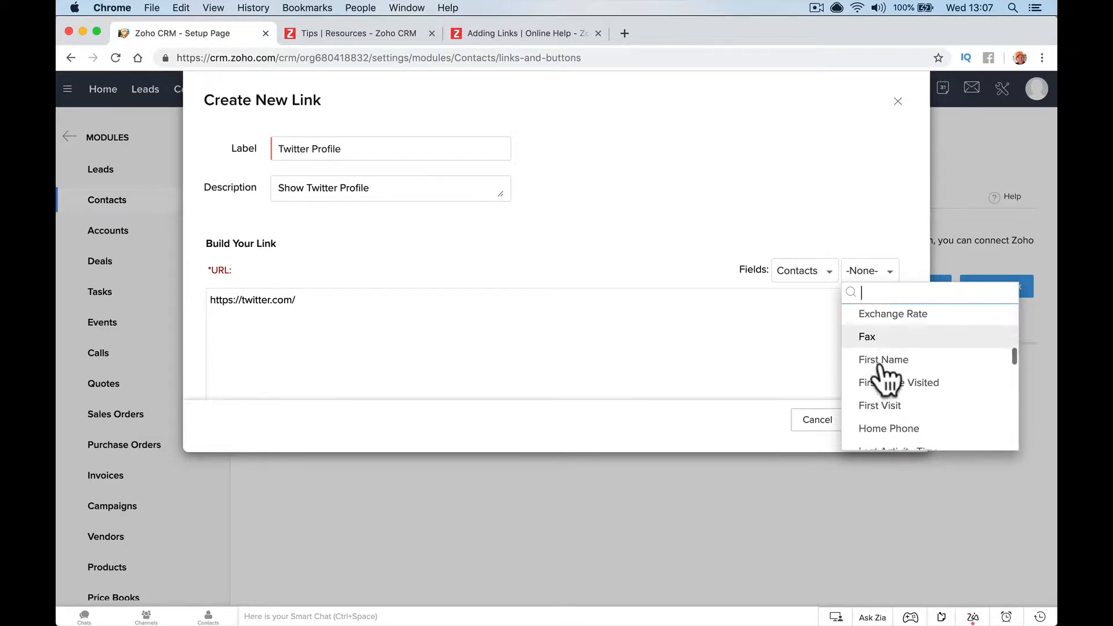
{"action": "scroll", "coordinate": [885, 378], "scroll_direction": "down", "scroll_amount": 1}
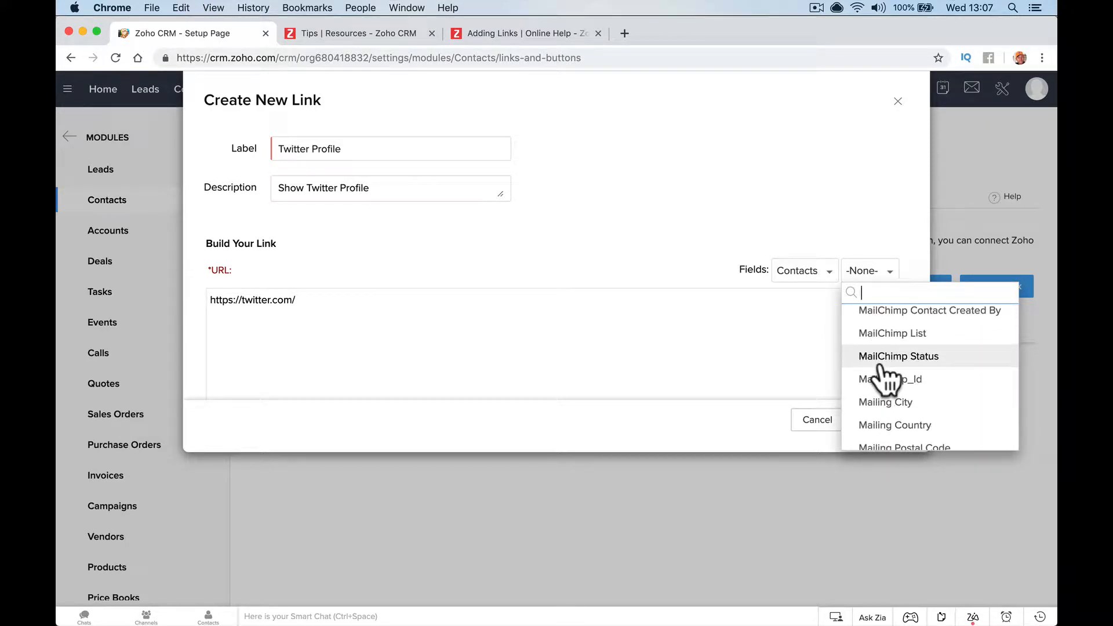
{"action": "scroll", "coordinate": [885, 377], "scroll_direction": "down", "scroll_amount": 10}
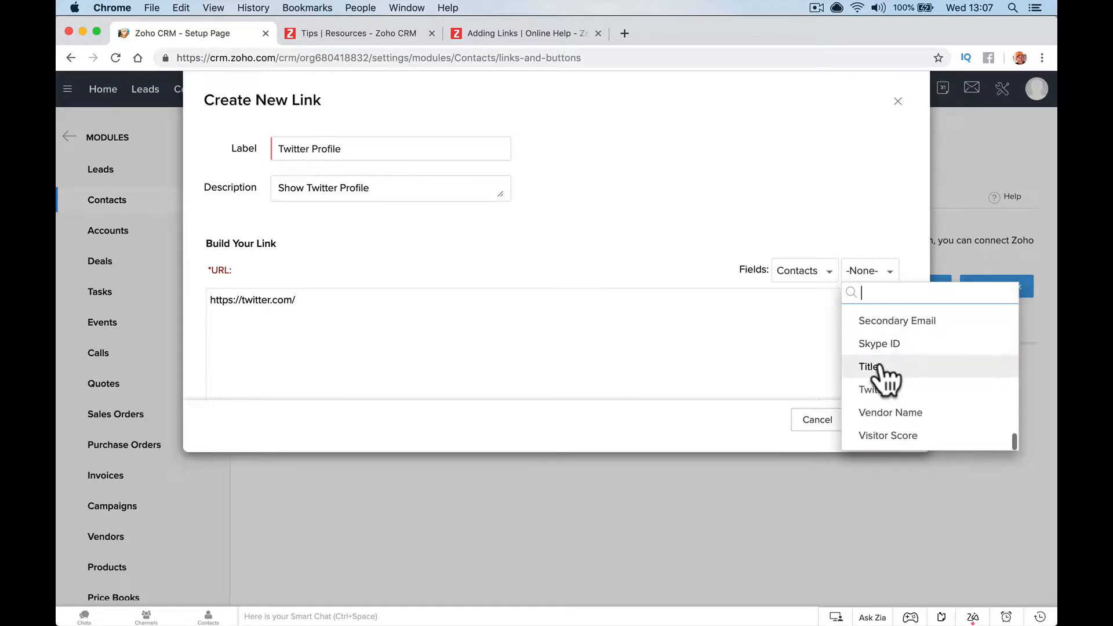
{"action": "left_click", "coordinate": [884, 388]}
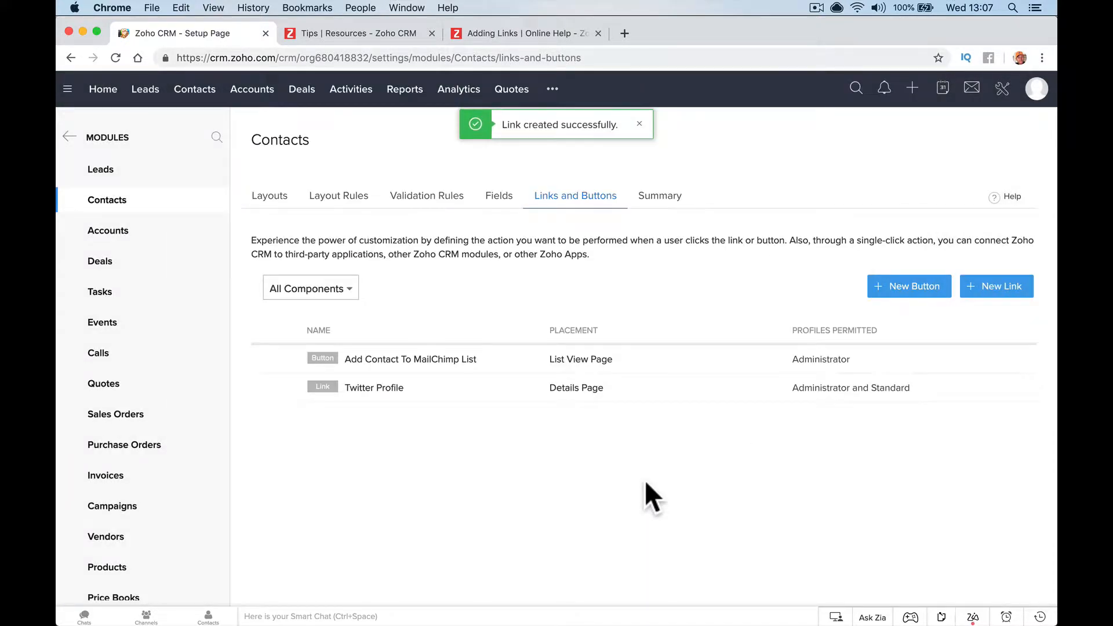
{"action": "left_click", "coordinate": [197, 90]}
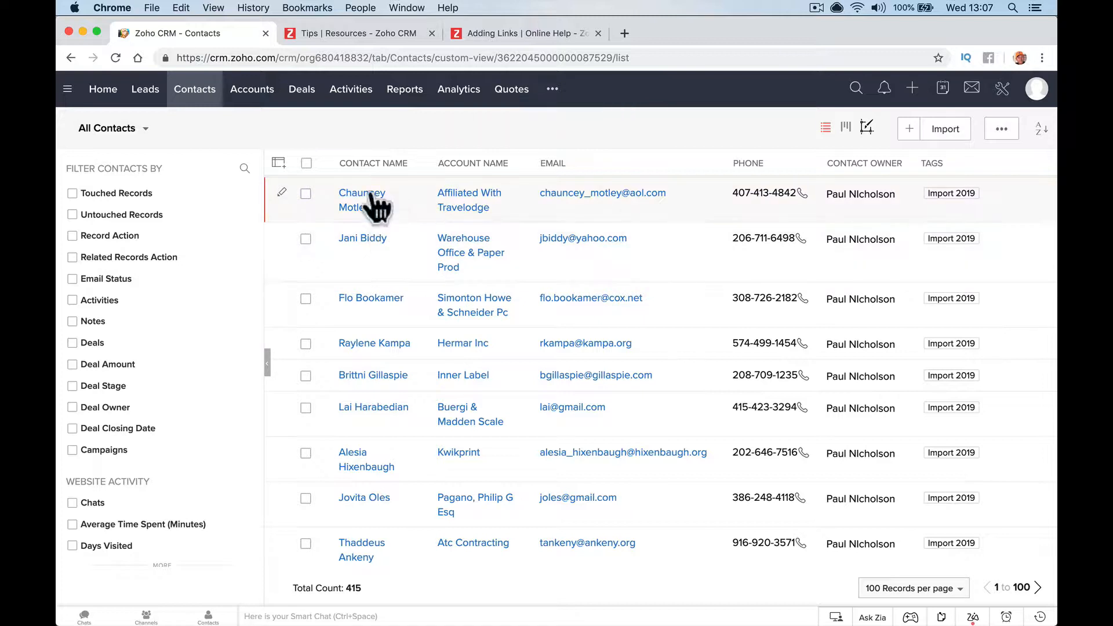
{"action": "left_click", "coordinate": [365, 203]}
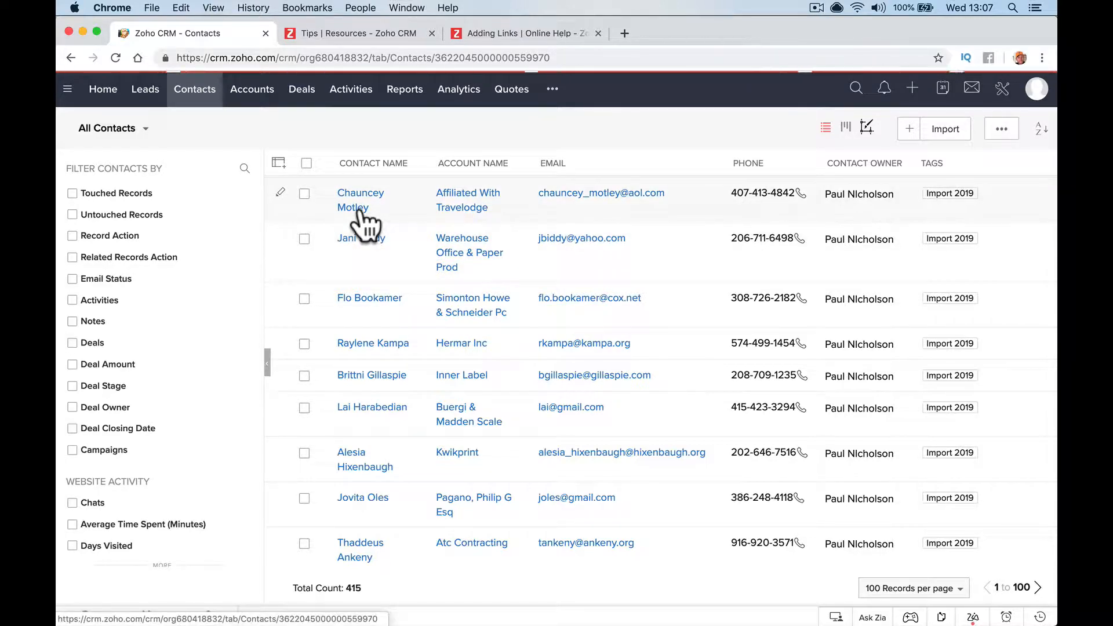
{"action": "scroll", "coordinate": [336, 325], "scroll_direction": "down", "scroll_amount": 7}
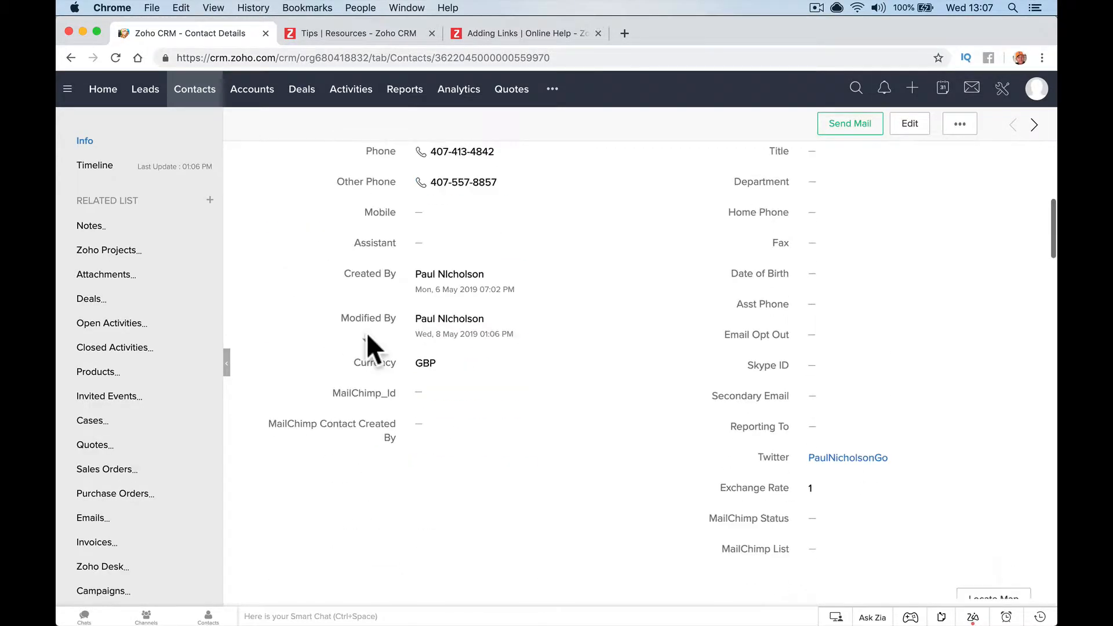
{"action": "scroll", "coordinate": [139, 490], "scroll_direction": "down", "scroll_amount": 3}
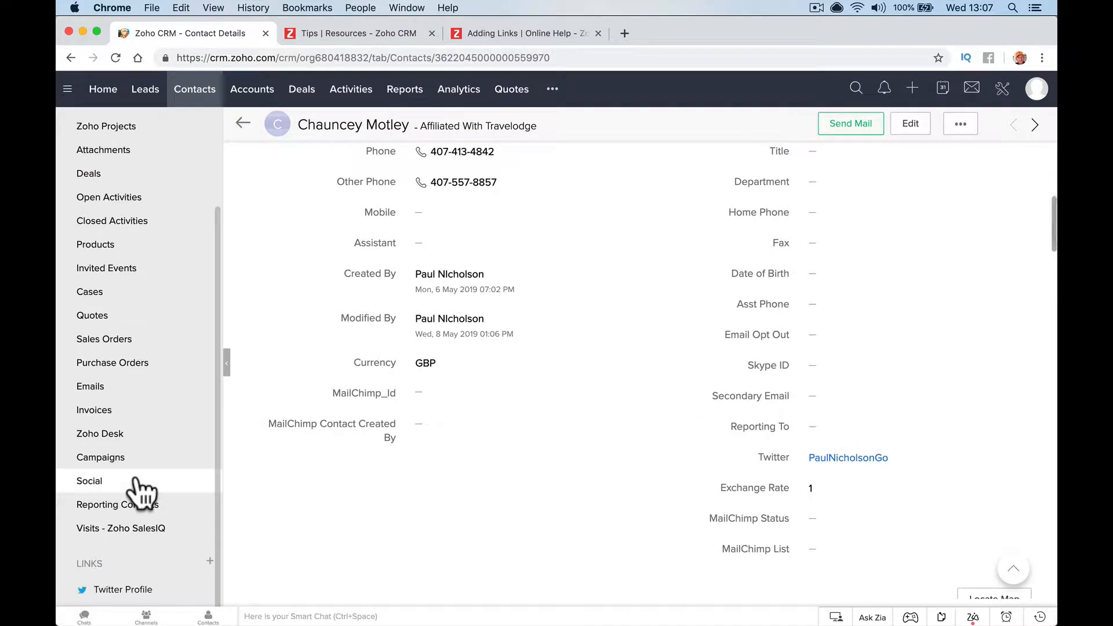
{"action": "left_click", "coordinate": [118, 590]}
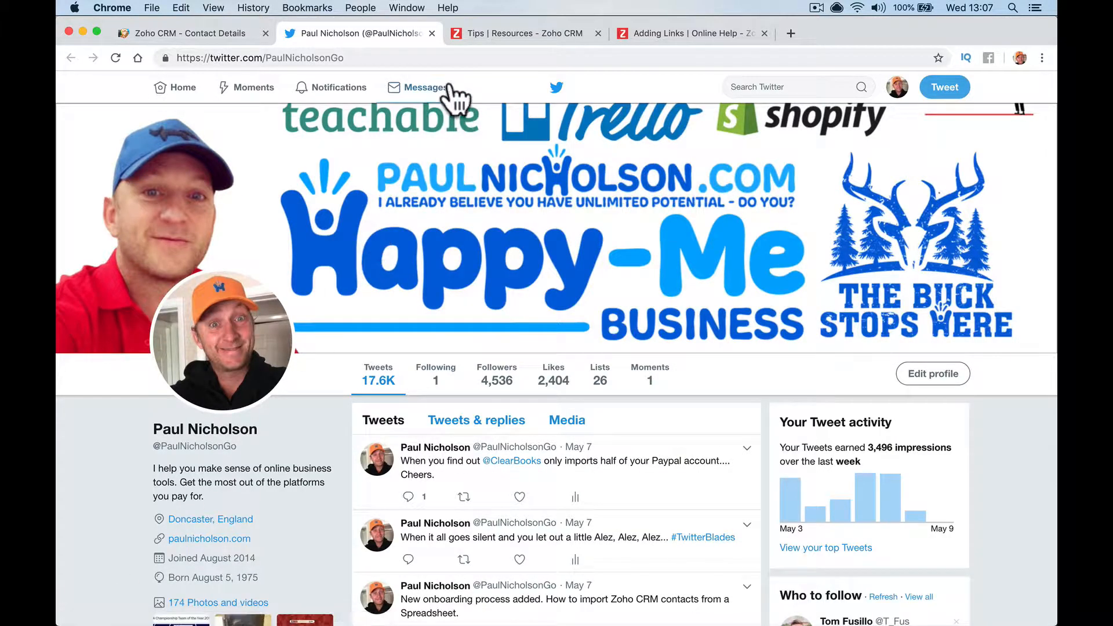
{"action": "left_click", "coordinate": [431, 33]}
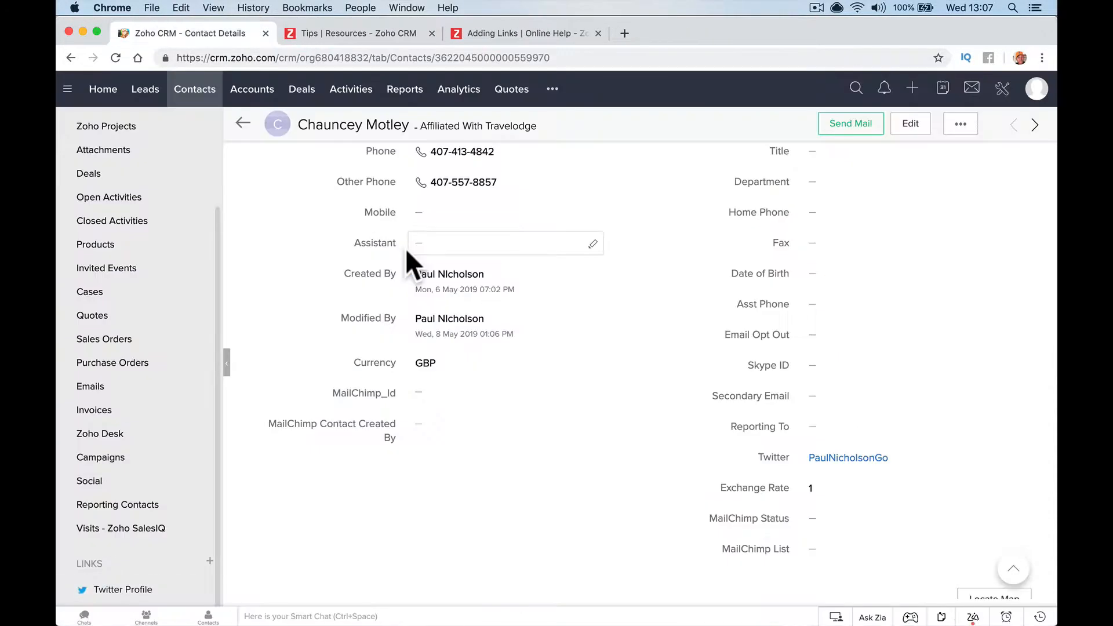
{"action": "left_click", "coordinate": [213, 94]}
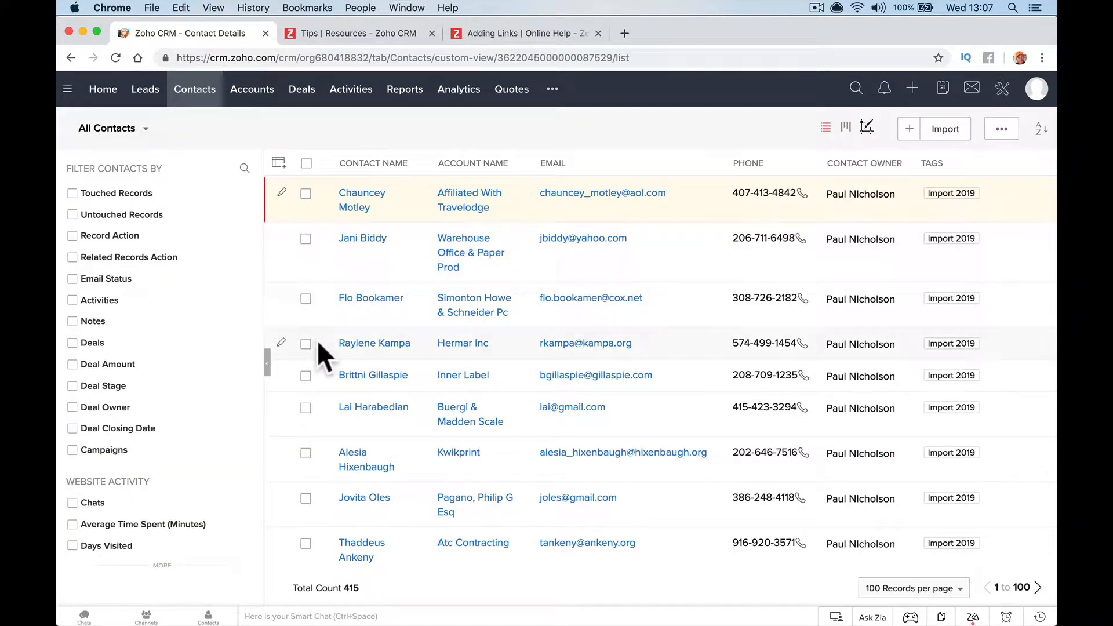
Open the second contact and test its Twitter Profile link while the Twitter field is empty
{"action": "left_click", "coordinate": [376, 248]}
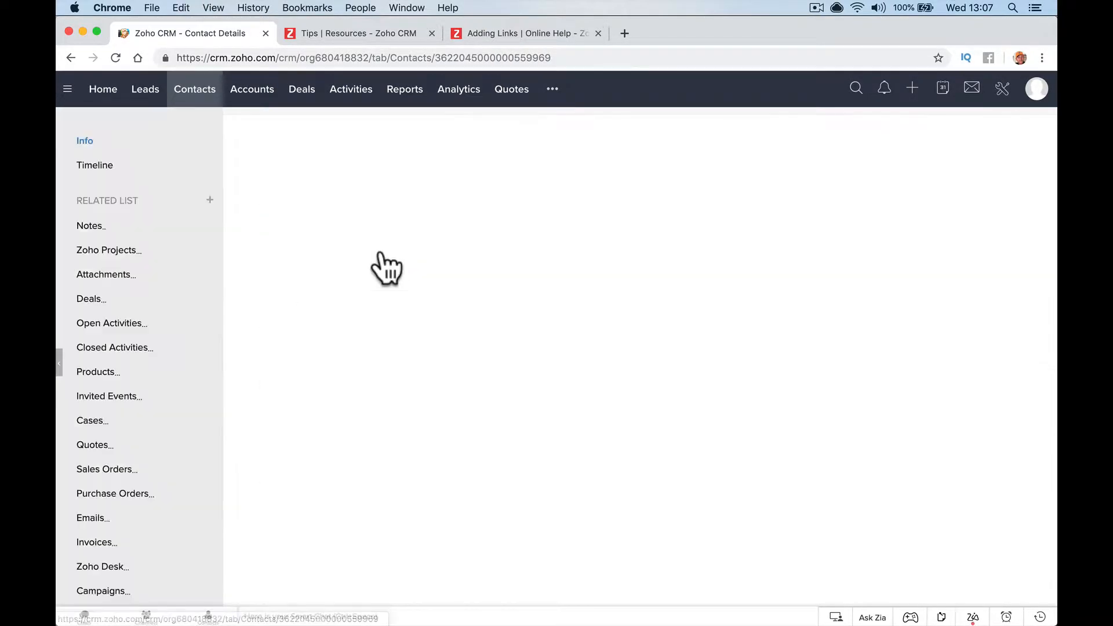
{"action": "scroll", "coordinate": [460, 416], "scroll_direction": "down", "scroll_amount": 10}
{"action": "scroll", "coordinate": [250, 509], "scroll_direction": "down", "scroll_amount": 5}
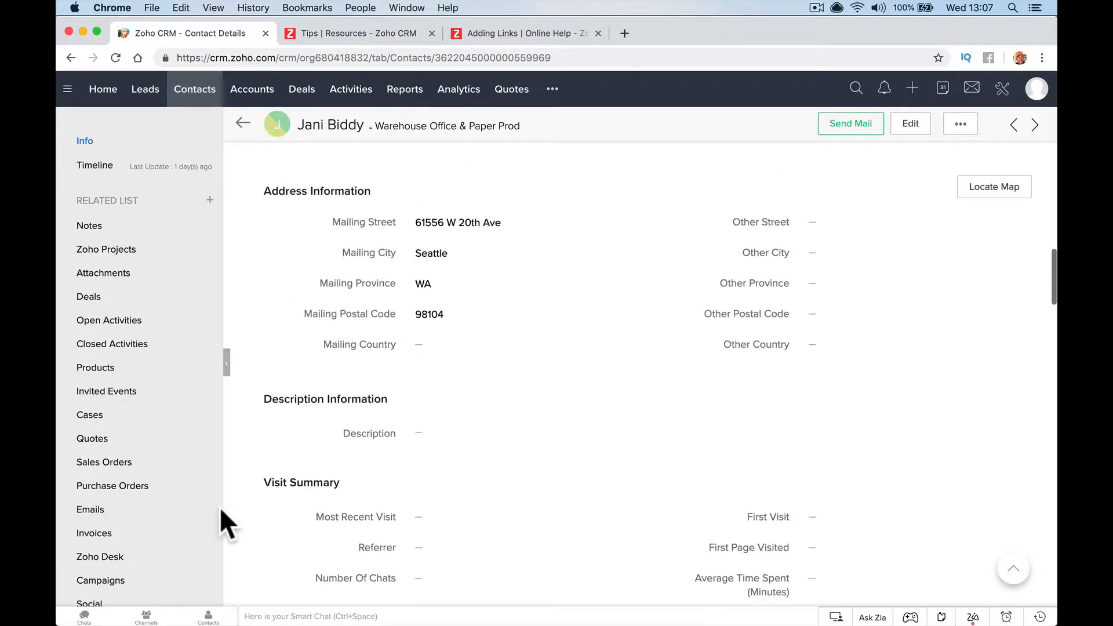
{"action": "scroll", "coordinate": [209, 510], "scroll_direction": "down", "scroll_amount": 3}
{"action": "left_click", "coordinate": [123, 590]}
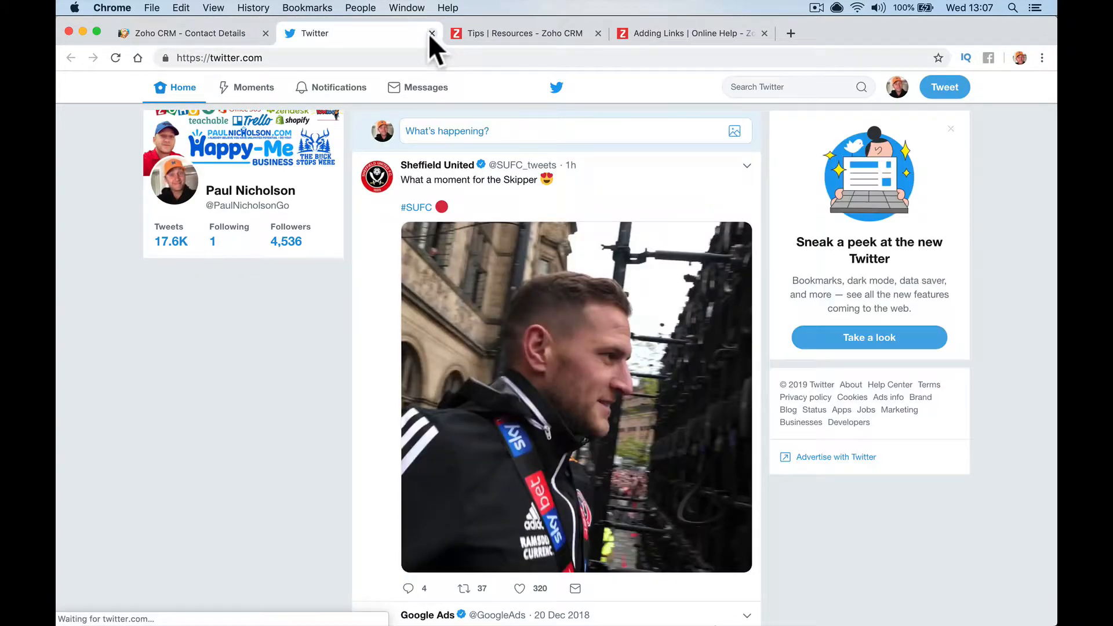
{"action": "key", "text": "super+w"}
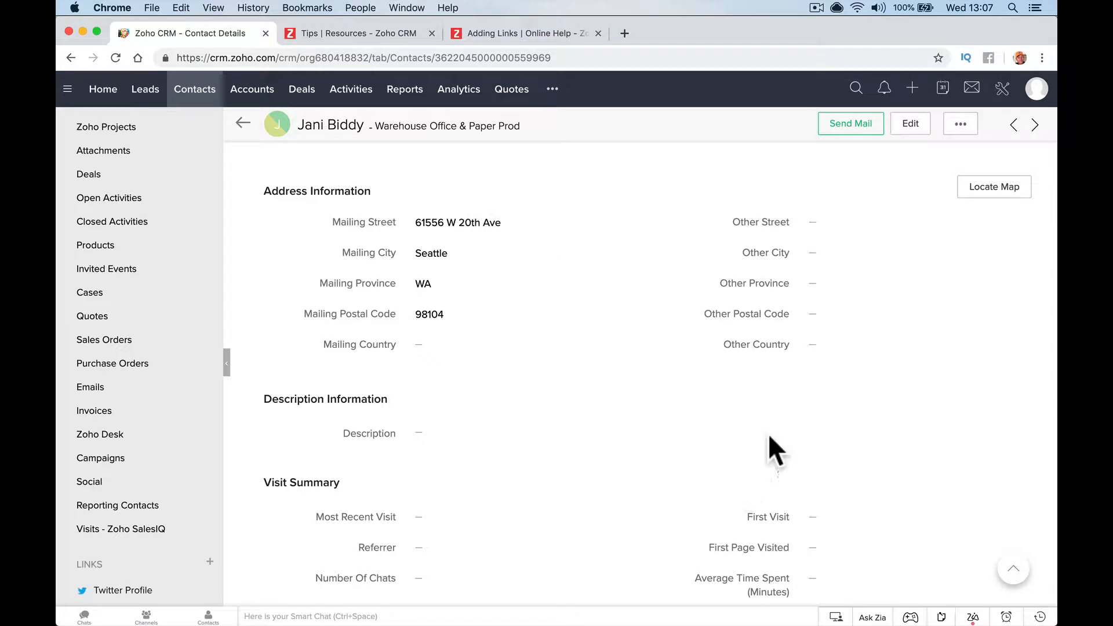
Set the contact's Twitter field to bbc and confirm the link opens twitter.com/bbc
{"action": "scroll", "coordinate": [776, 429], "scroll_direction": "up", "scroll_amount": 10}
{"action": "scroll", "coordinate": [794, 381], "scroll_direction": "down", "scroll_amount": 5}
{"action": "scroll", "coordinate": [794, 381], "scroll_direction": "down", "scroll_amount": 2}
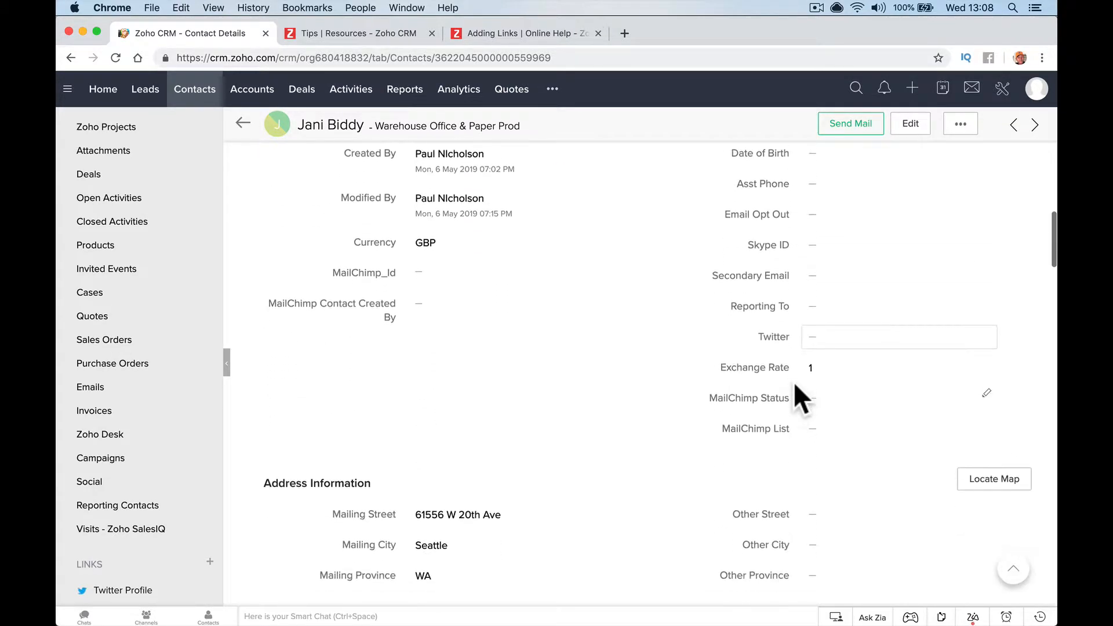
{"action": "left_click", "coordinate": [822, 338]}
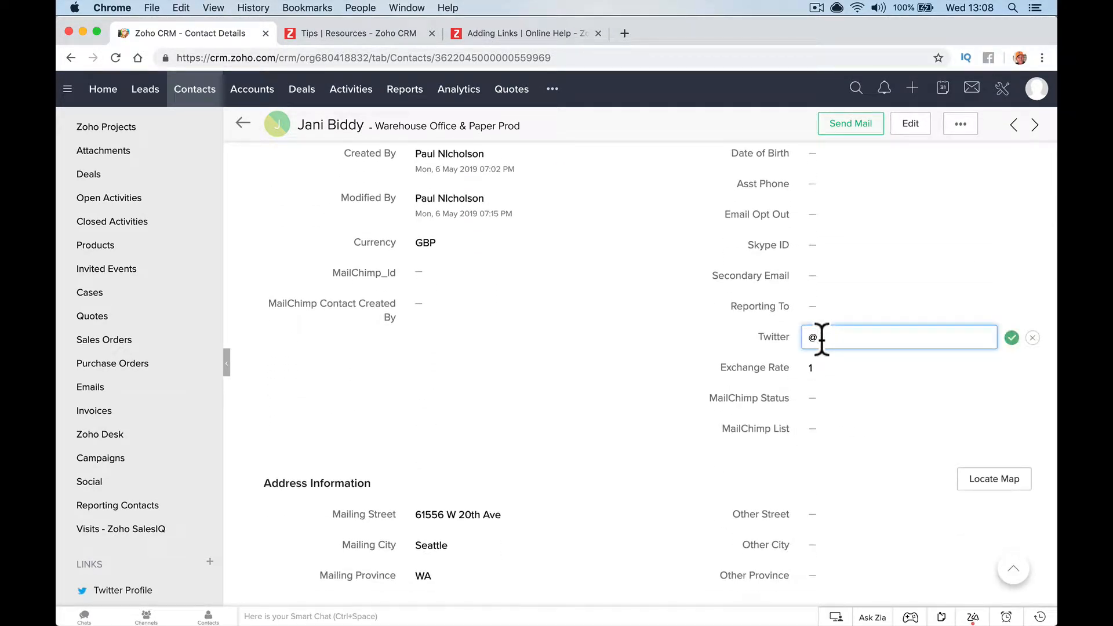
{"action": "type", "text": "bbc"}
{"action": "left_click", "coordinate": [1011, 337]}
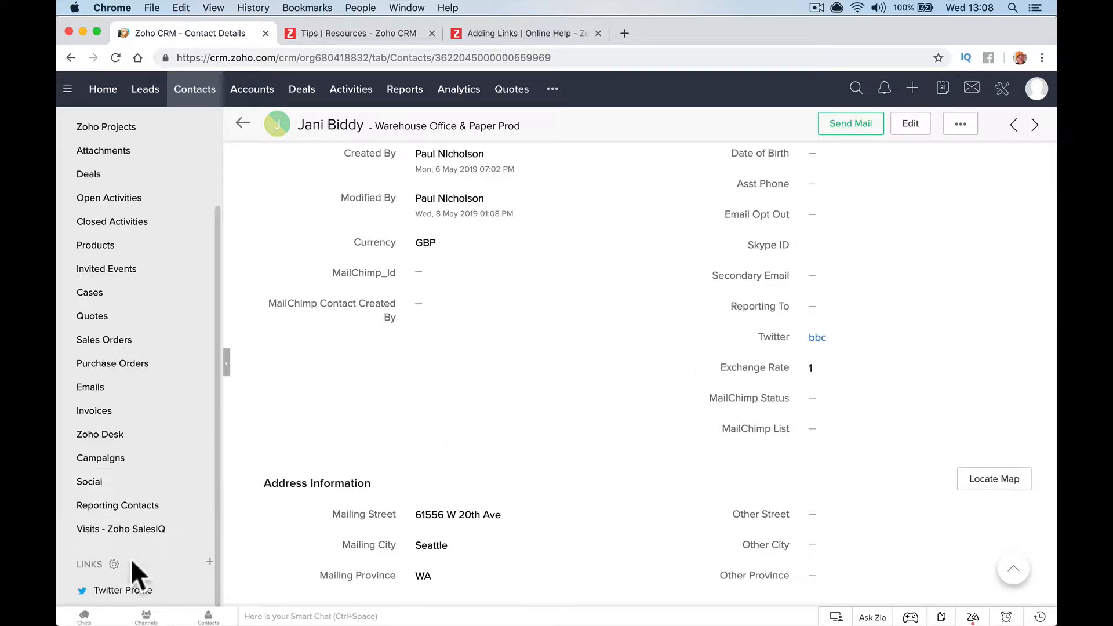
{"action": "left_click", "coordinate": [123, 590]}
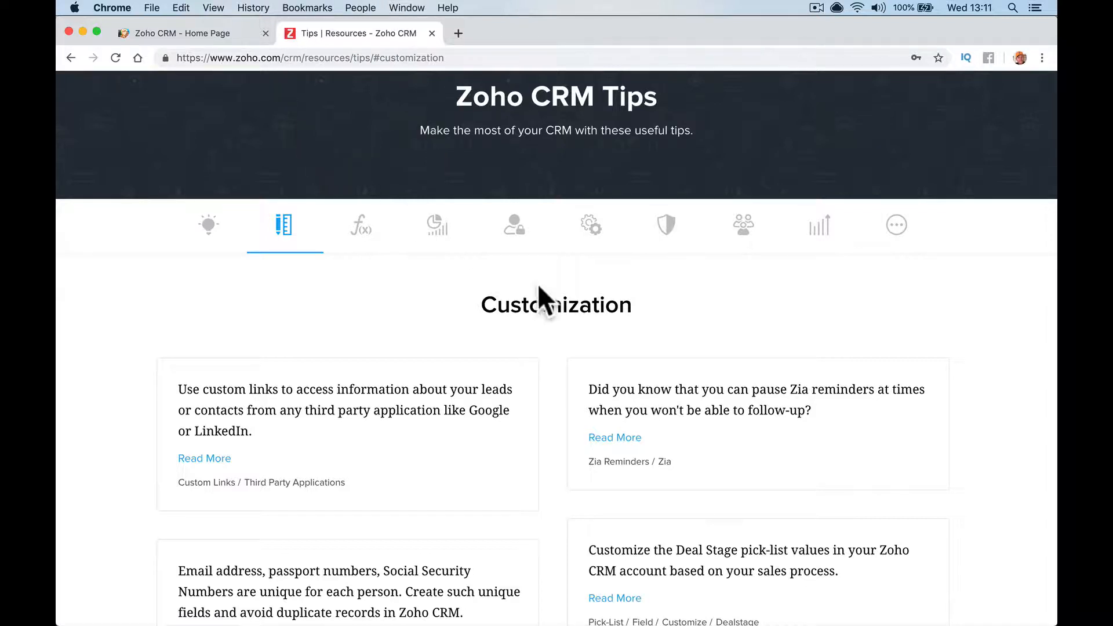
Go back to the CRM Home page and open the Setup page
{"action": "left_click", "coordinate": [236, 41]}
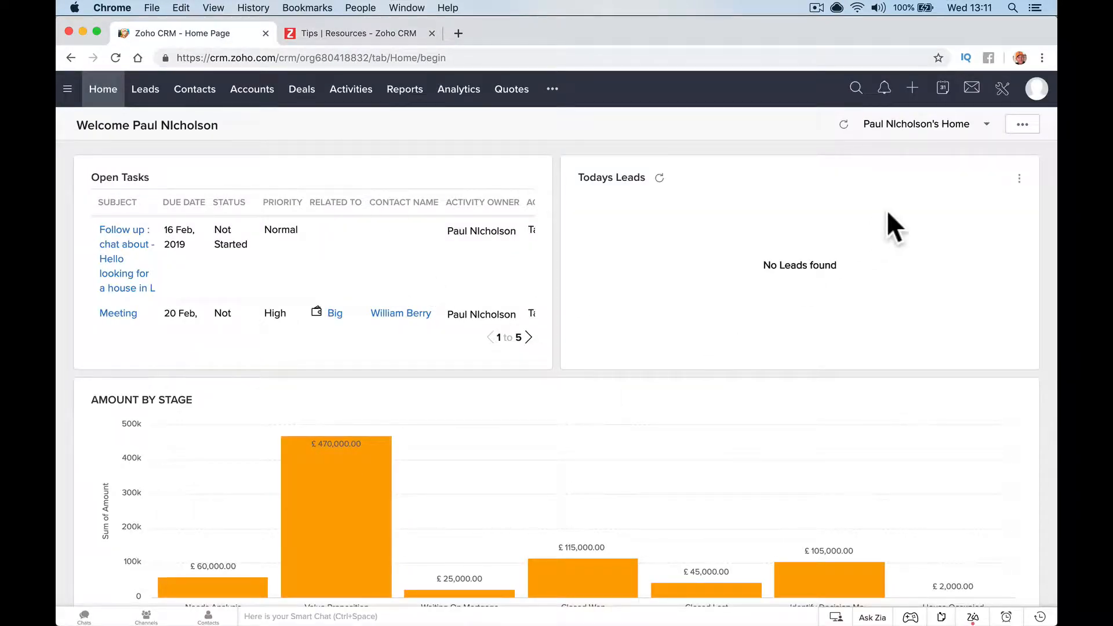
{"action": "left_click", "coordinate": [1003, 92]}
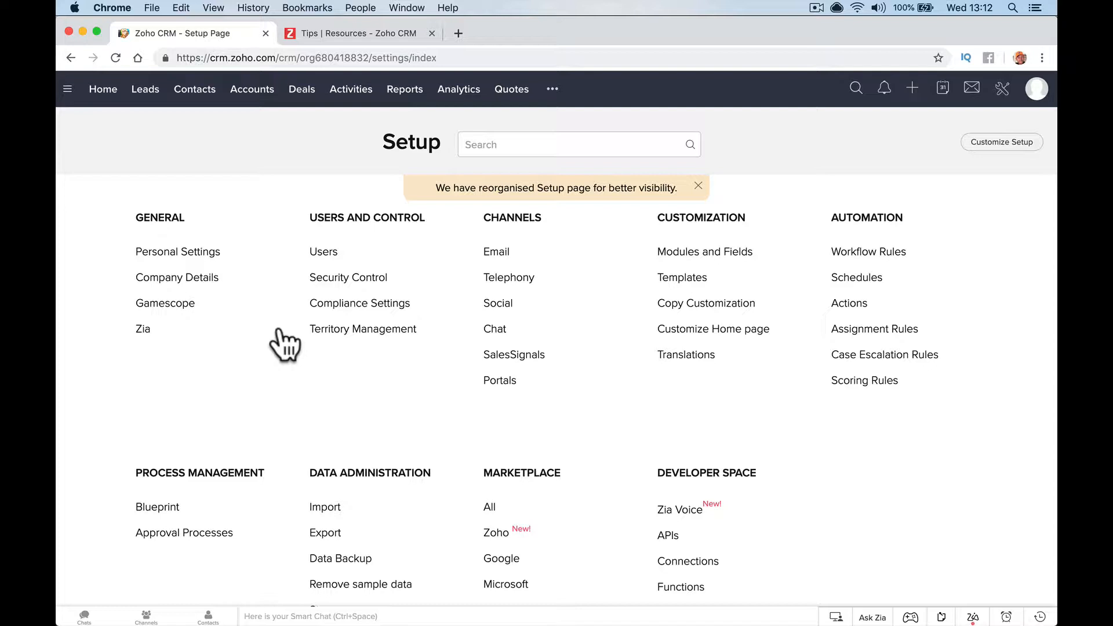
In Zia Reminder settings, enable the notification pause, turning notifications off and back on
{"action": "left_click", "coordinate": [143, 328]}
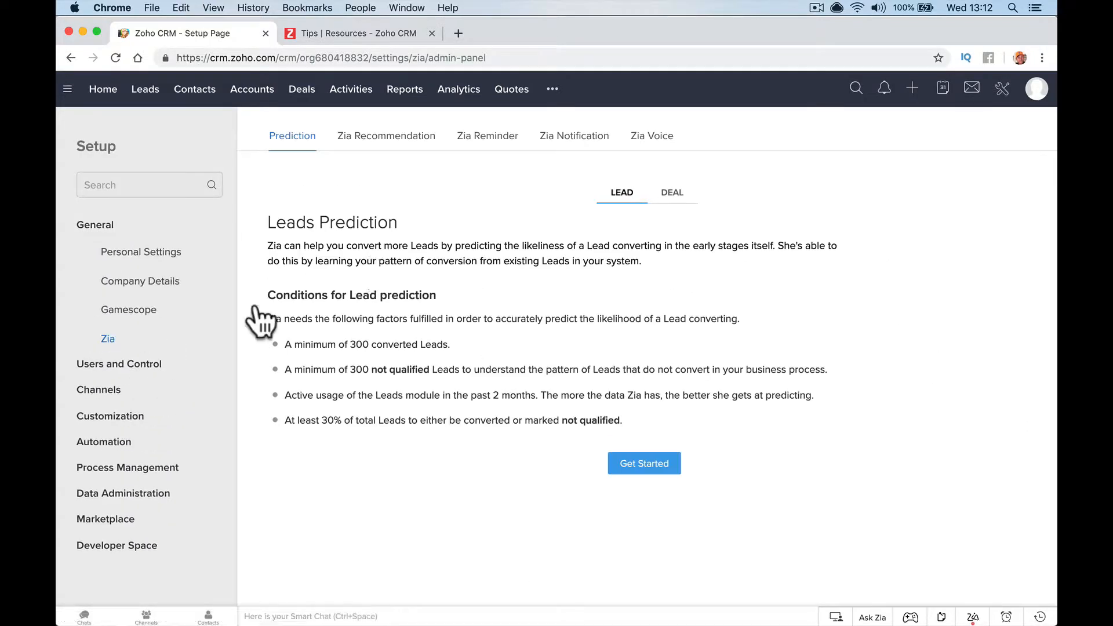
{"action": "left_click", "coordinate": [491, 139]}
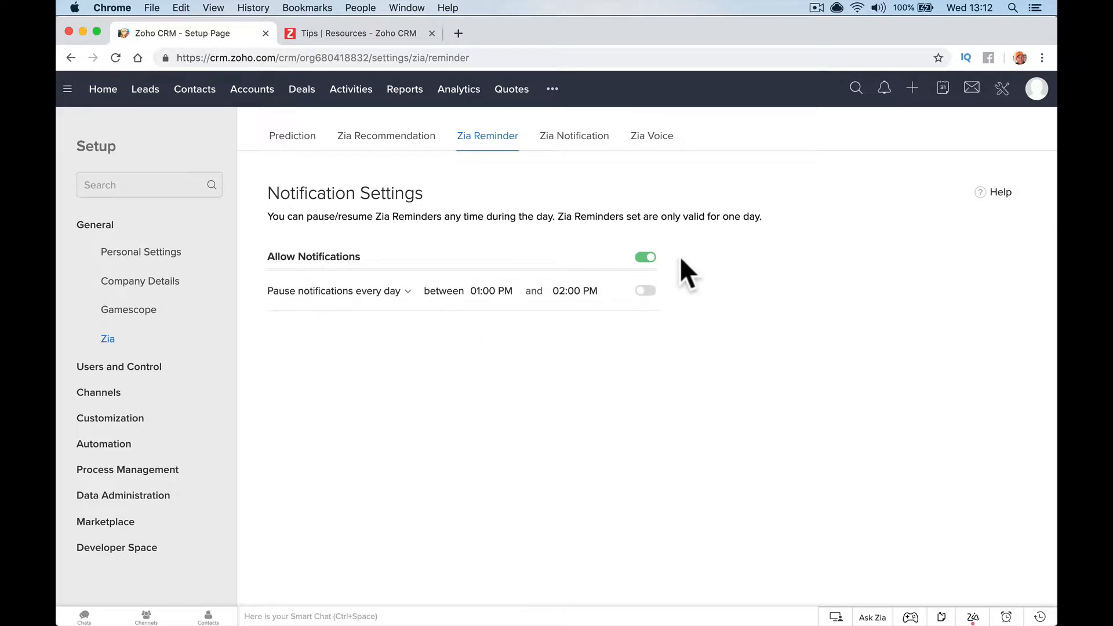
{"action": "left_click", "coordinate": [644, 292]}
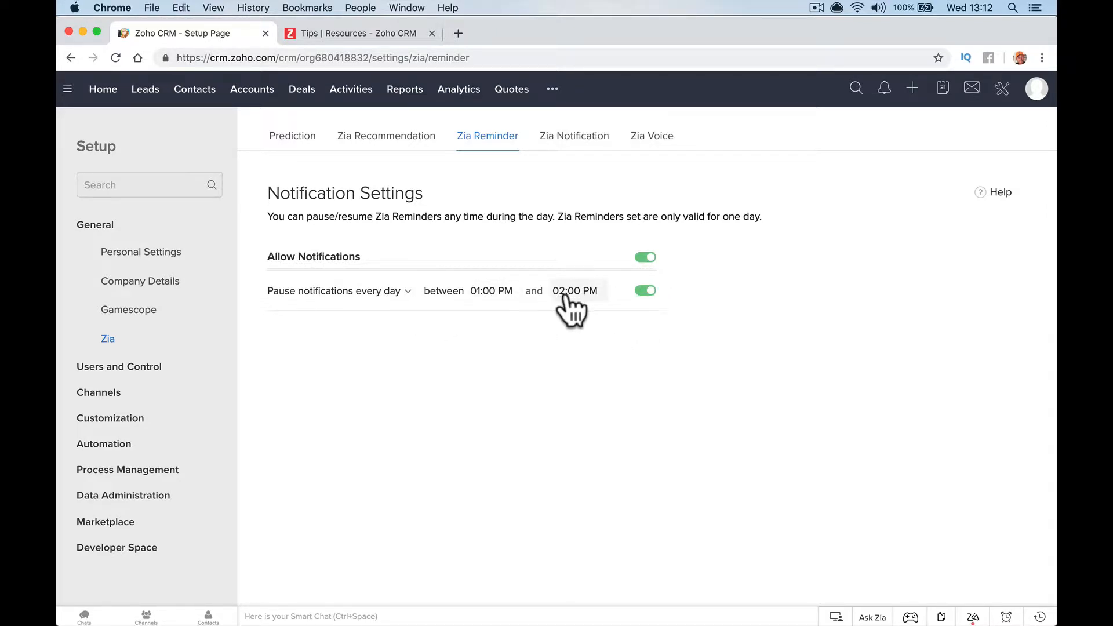
{"action": "left_click", "coordinate": [402, 298]}
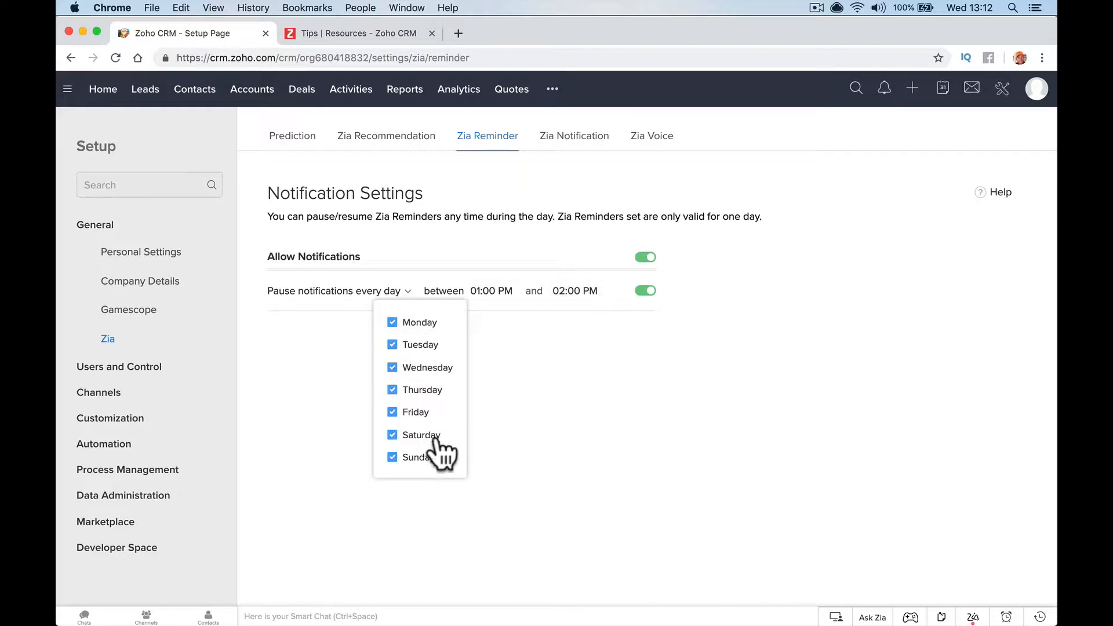
{"action": "left_click", "coordinate": [512, 457]}
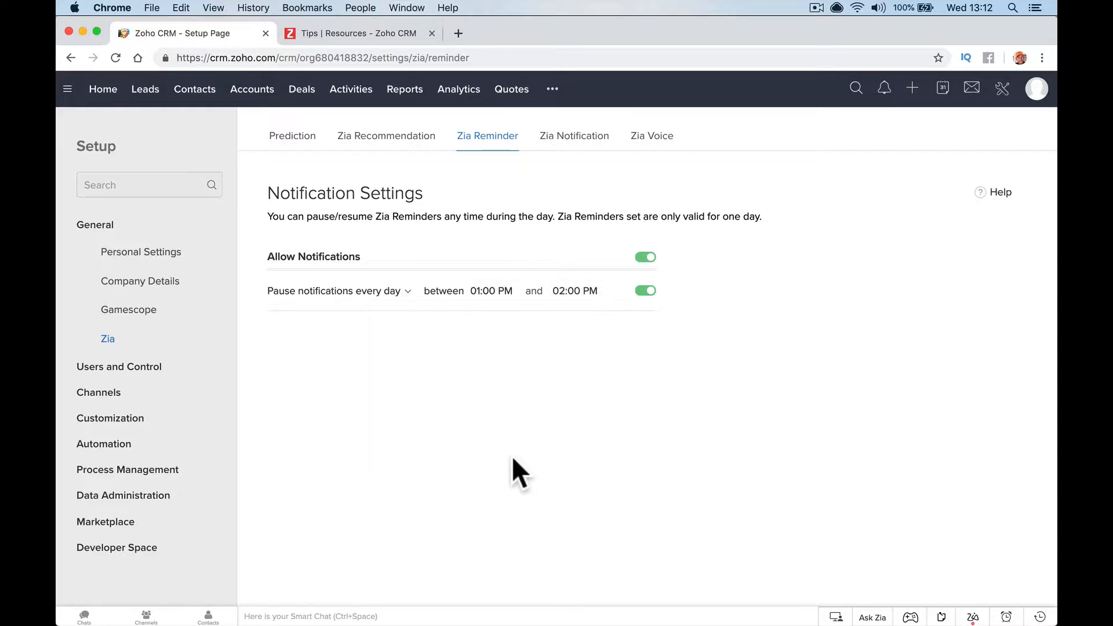
{"action": "left_click", "coordinate": [648, 259]}
{"action": "left_click", "coordinate": [512, 358]}
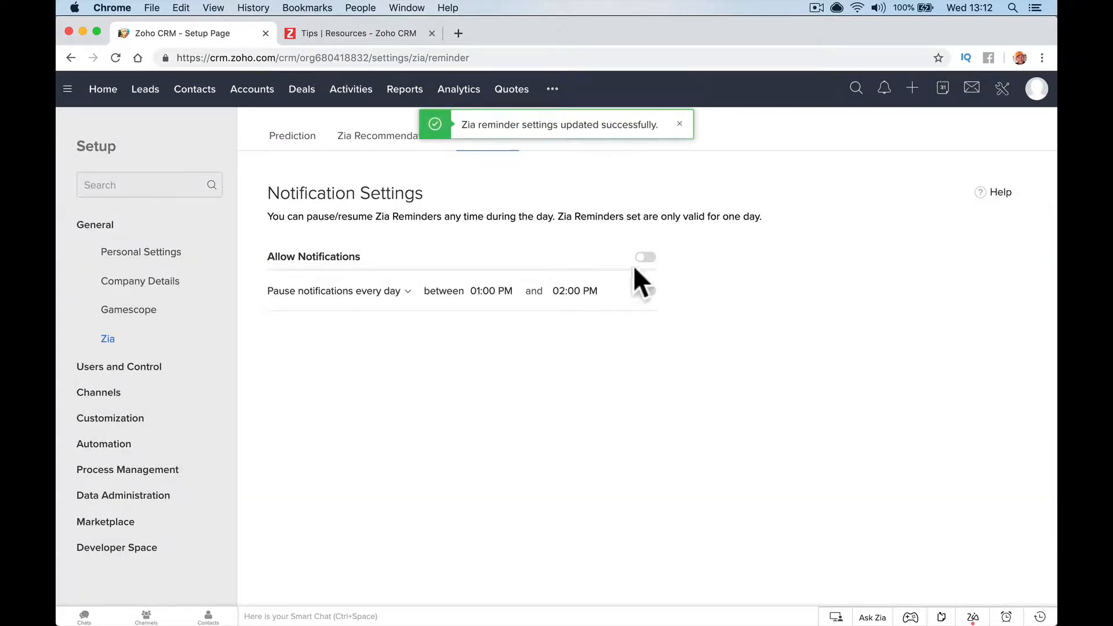
{"action": "left_click", "coordinate": [645, 257]}
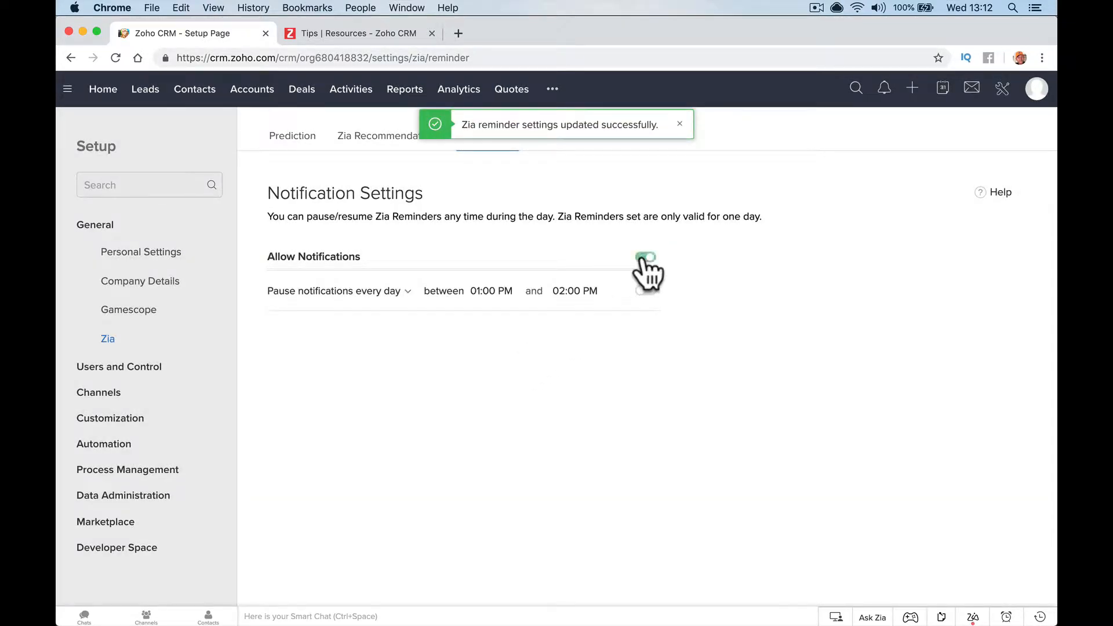
Untick Tuesday through Sunday so the pause applies only on Monday
{"action": "left_click", "coordinate": [408, 292]}
{"action": "left_click", "coordinate": [418, 344]}
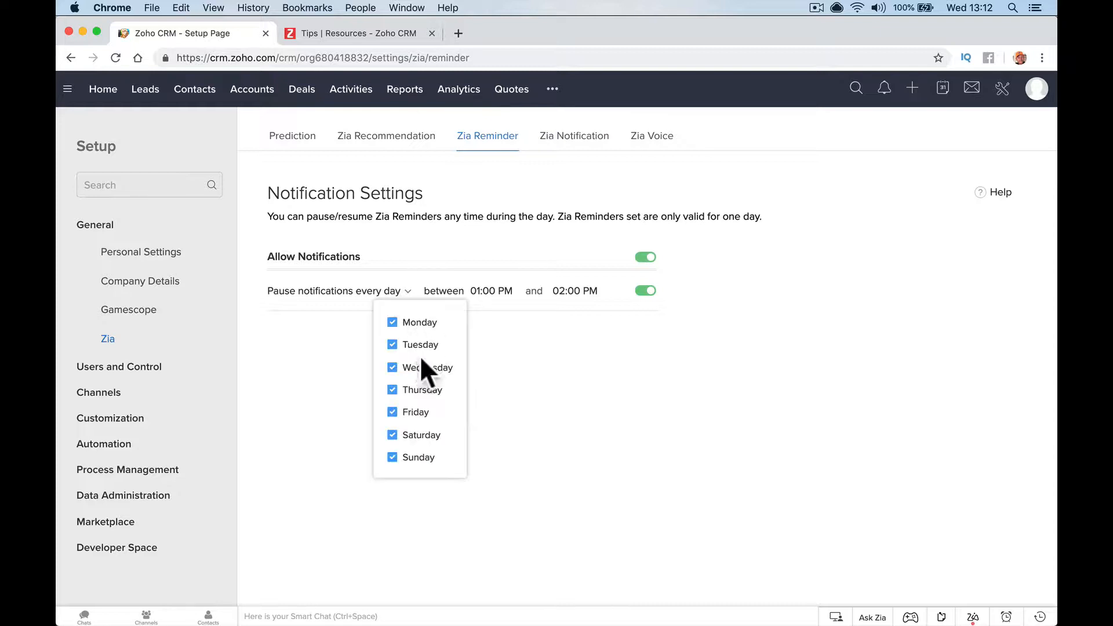
{"action": "left_click", "coordinate": [409, 371]}
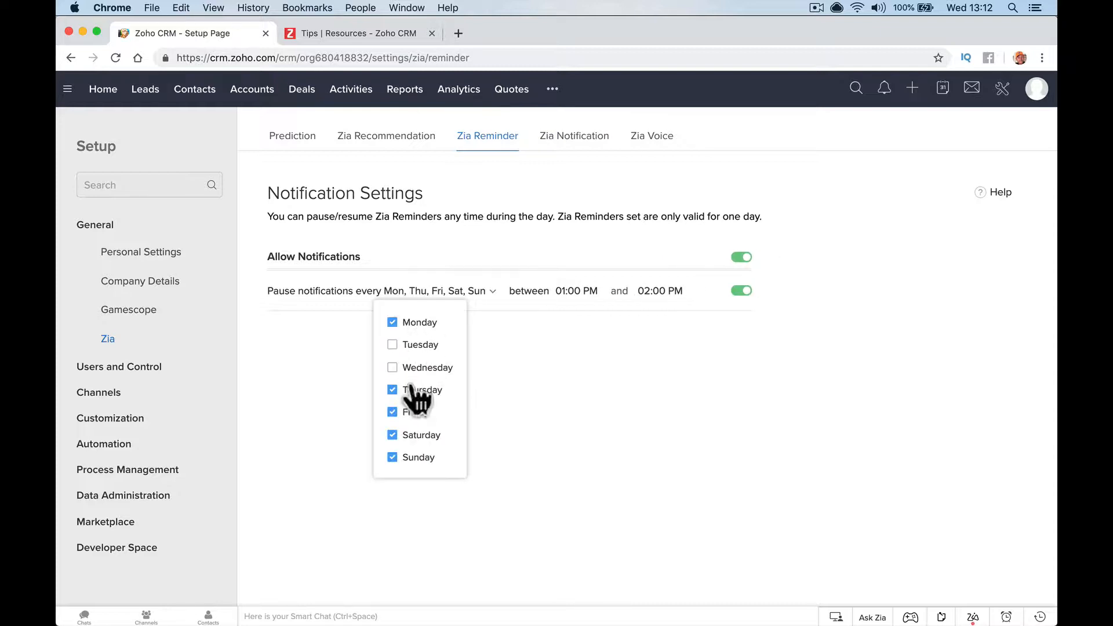
{"action": "left_click", "coordinate": [413, 391]}
{"action": "left_click", "coordinate": [412, 412]}
{"action": "left_click", "coordinate": [413, 434]}
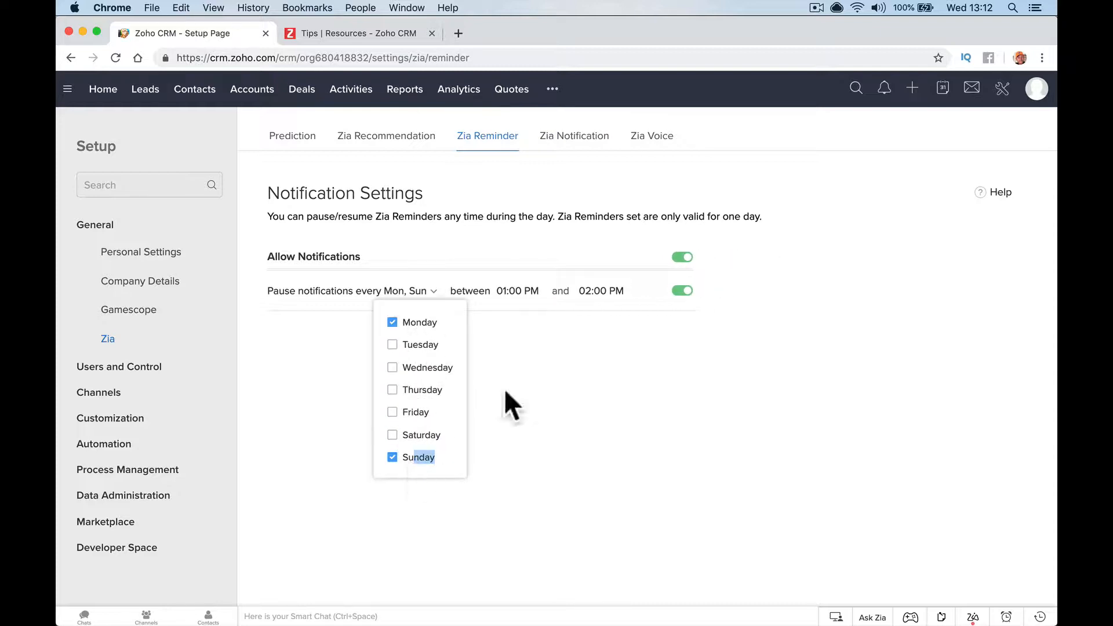
{"action": "left_click", "coordinate": [419, 457]}
{"action": "left_click", "coordinate": [505, 325]}
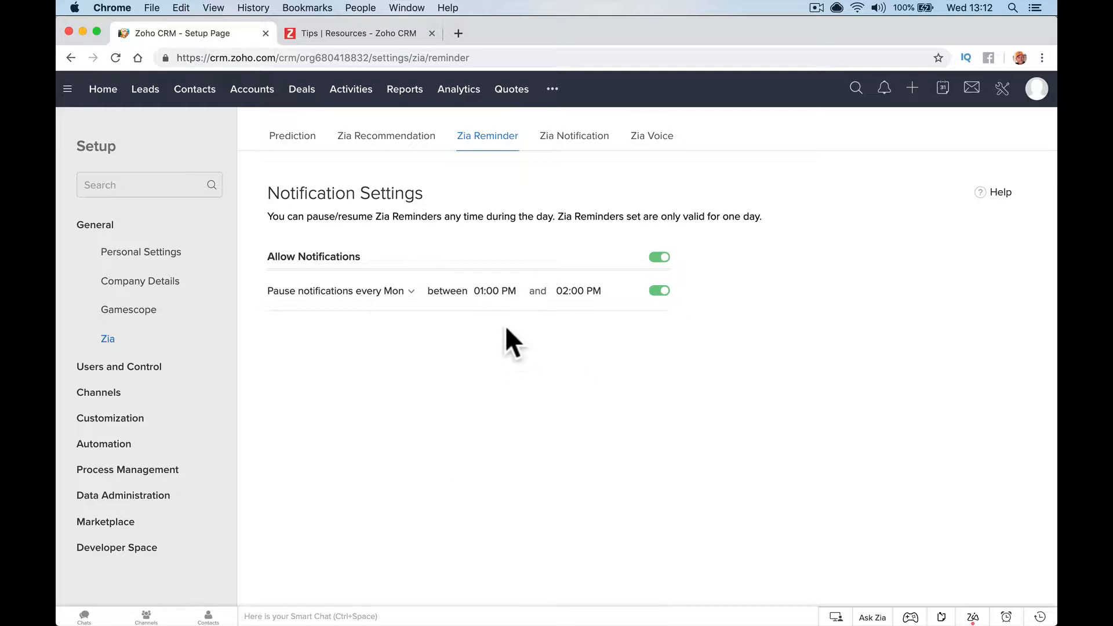
Set the Monday pause window from 01:00 PM to 04:00 PM
{"action": "left_click", "coordinate": [496, 293]}
{"action": "scroll", "coordinate": [508, 382], "scroll_direction": "down", "scroll_amount": 2}
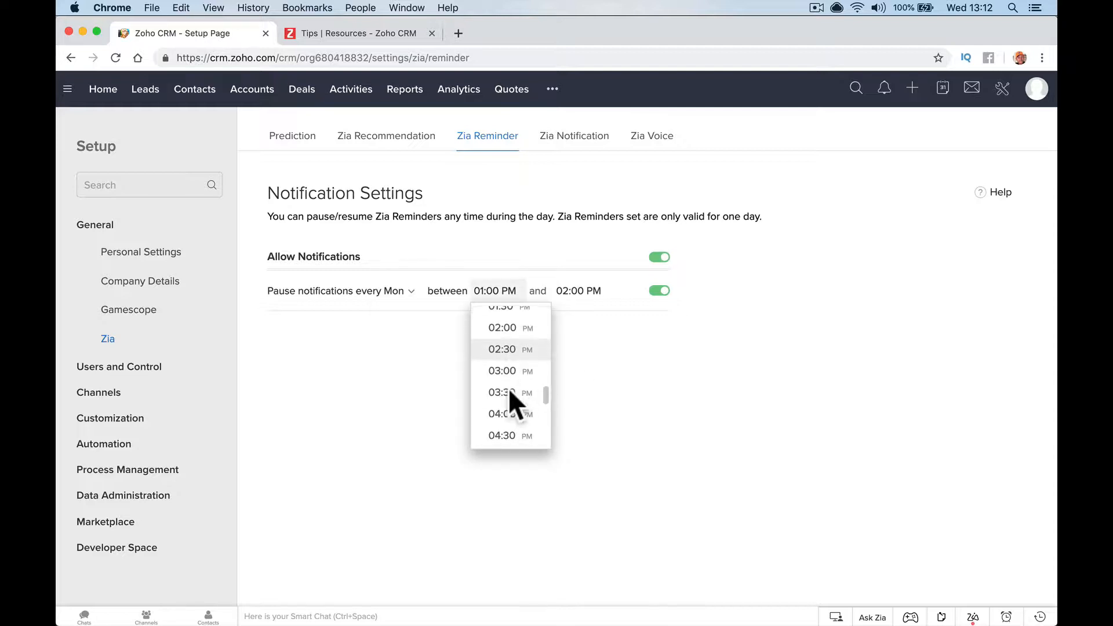
{"action": "scroll", "coordinate": [510, 389], "scroll_direction": "up", "scroll_amount": 4}
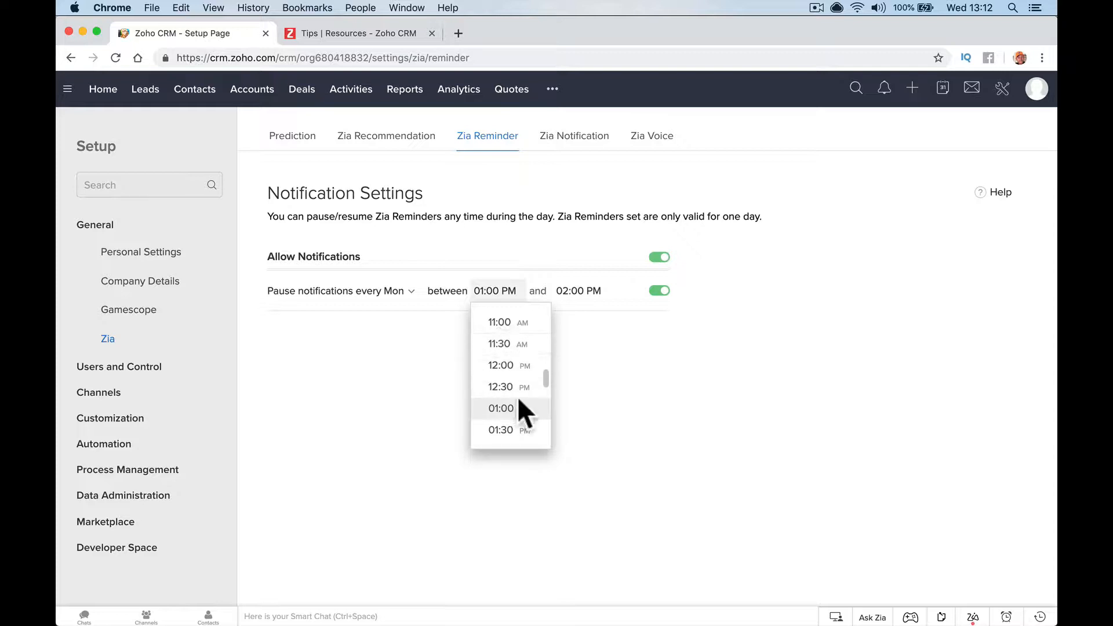
{"action": "left_click", "coordinate": [517, 395]}
{"action": "left_click", "coordinate": [579, 291]}
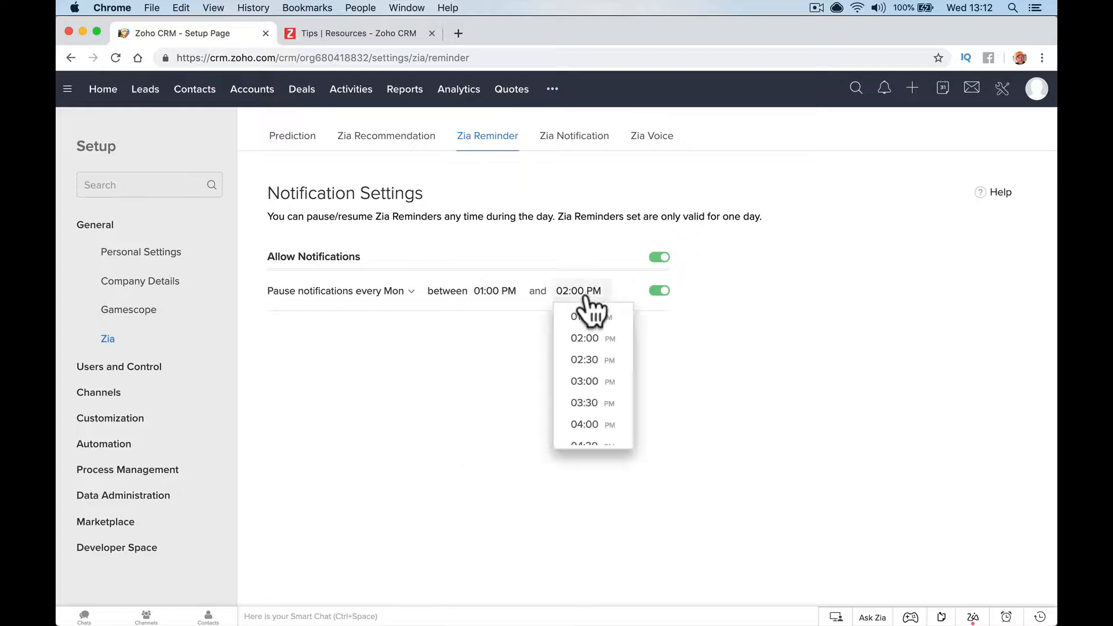
{"action": "left_click", "coordinate": [586, 425]}
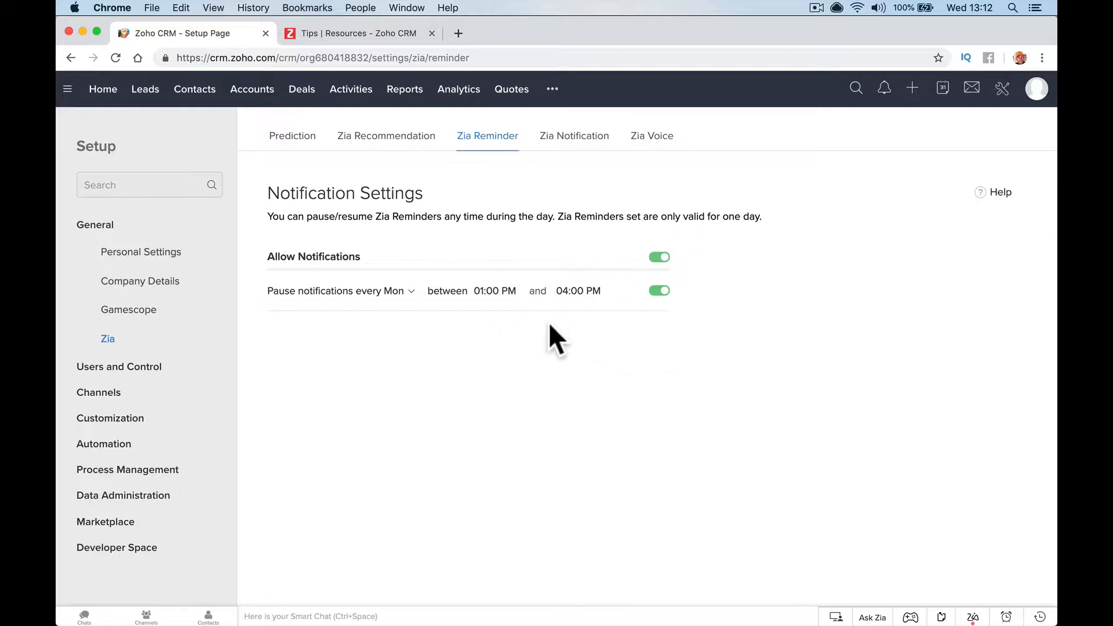
{"action": "left_click", "coordinate": [396, 291]}
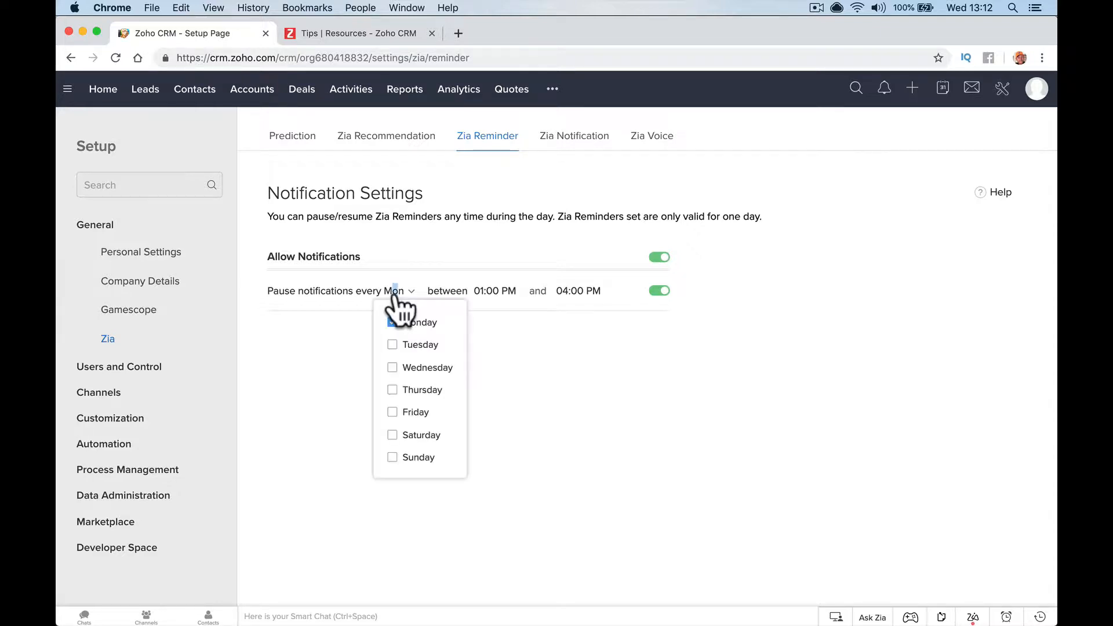
Tick Tuesday through Sunday so the pause applies every day
{"action": "left_click", "coordinate": [394, 346]}
{"action": "left_click", "coordinate": [394, 367]}
{"action": "left_click", "coordinate": [394, 389]}
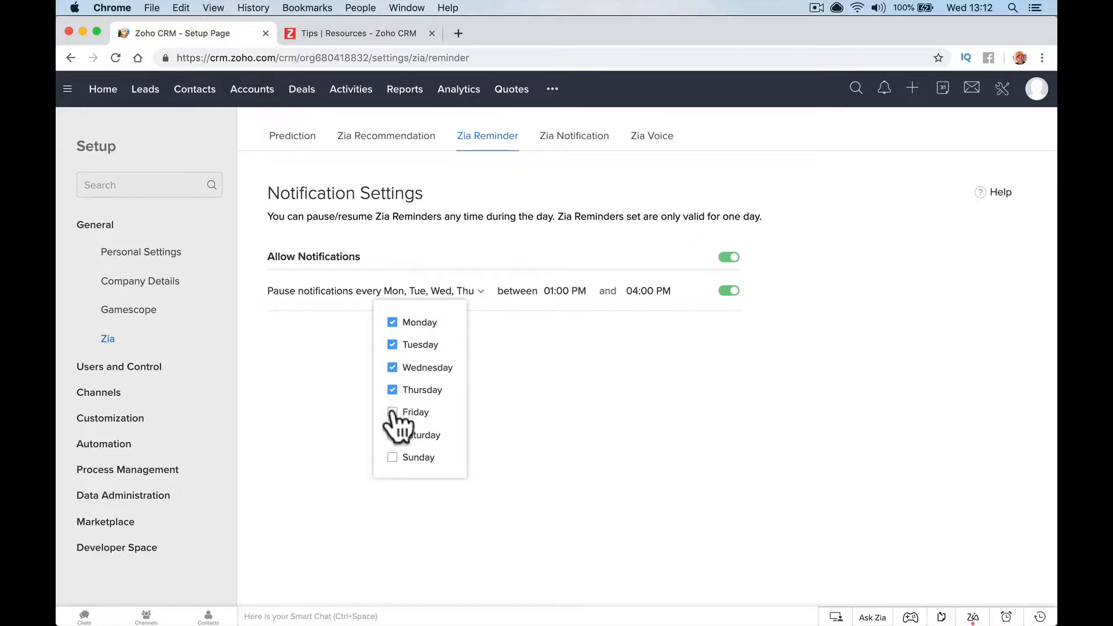
{"action": "left_click", "coordinate": [395, 412]}
{"action": "left_click", "coordinate": [395, 435]}
{"action": "left_click", "coordinate": [392, 457]}
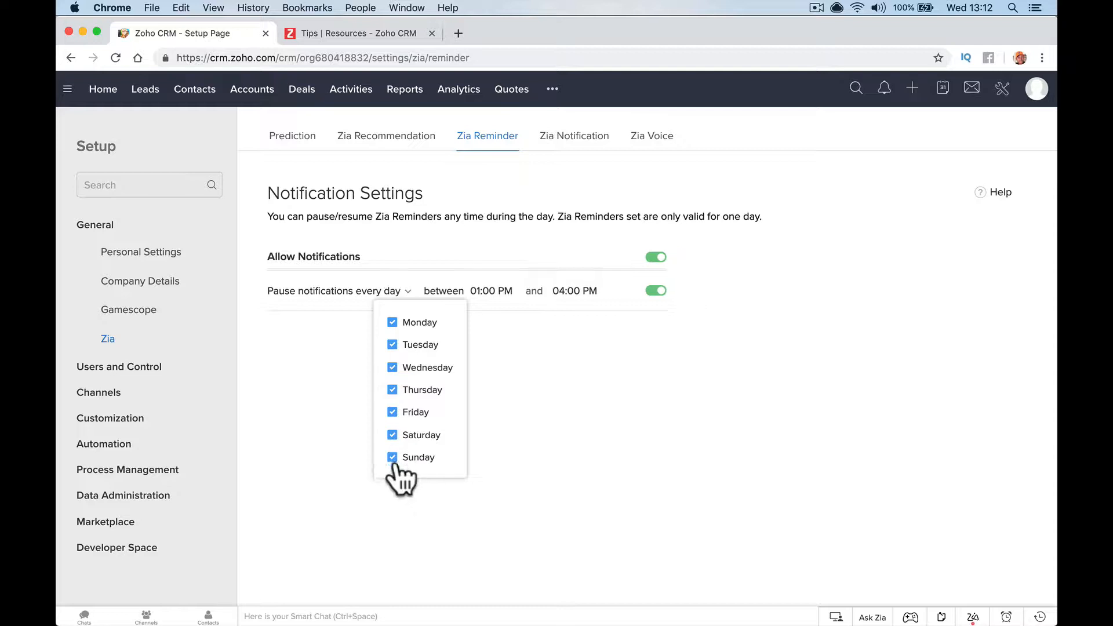
{"action": "left_click", "coordinate": [420, 496]}
Set the daily pause window from 07:00 AM to 10:00 AM
{"action": "left_click", "coordinate": [503, 293]}
{"action": "scroll", "coordinate": [507, 324], "scroll_direction": "up", "scroll_amount": 10}
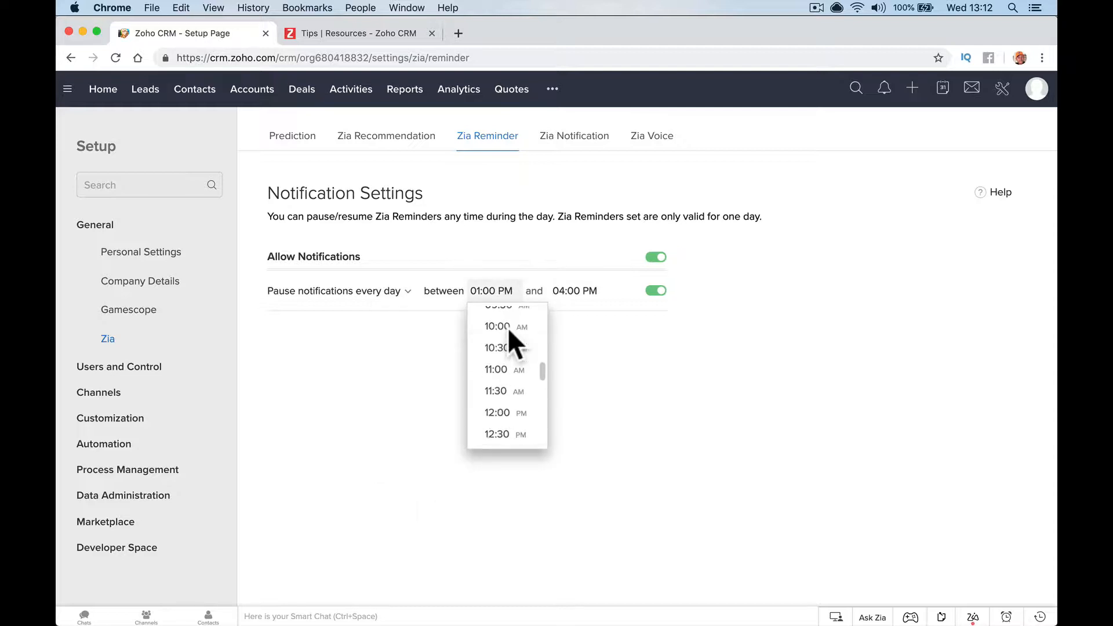
{"action": "left_click", "coordinate": [504, 351]}
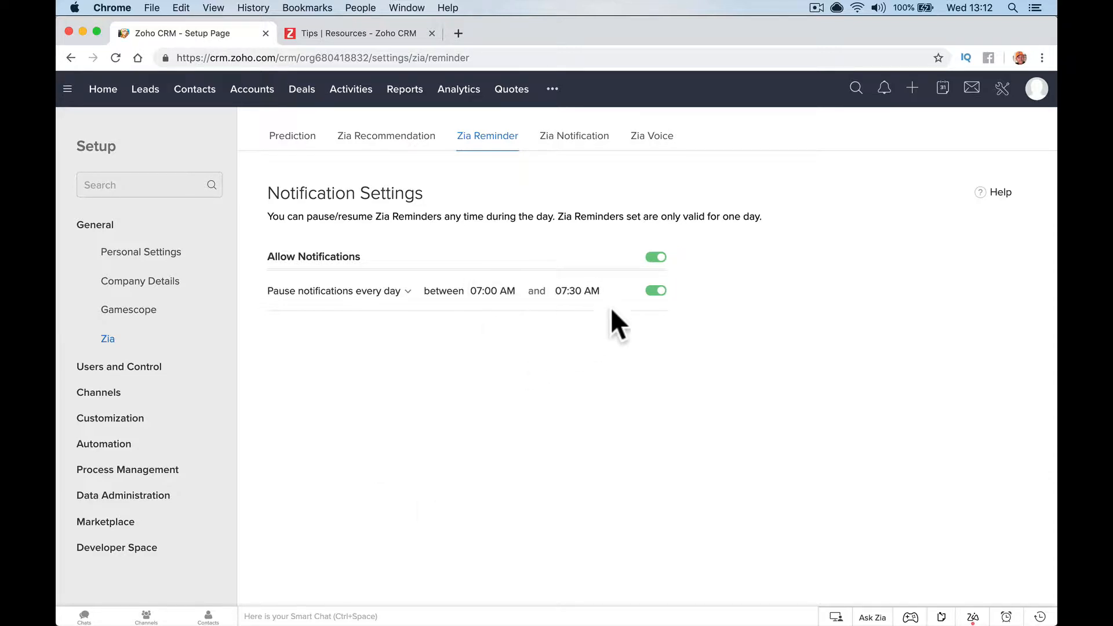
{"action": "left_click", "coordinate": [578, 291]}
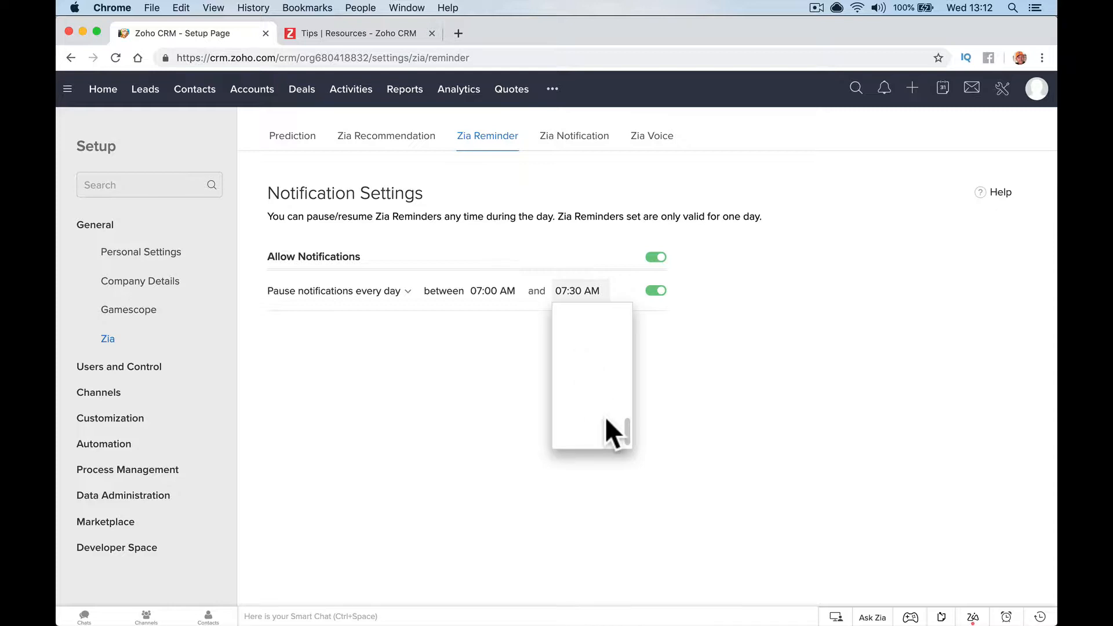
{"action": "left_click", "coordinate": [636, 423]}
{"action": "left_click", "coordinate": [586, 288]}
{"action": "scroll", "coordinate": [586, 370], "scroll_direction": "up", "scroll_amount": 10}
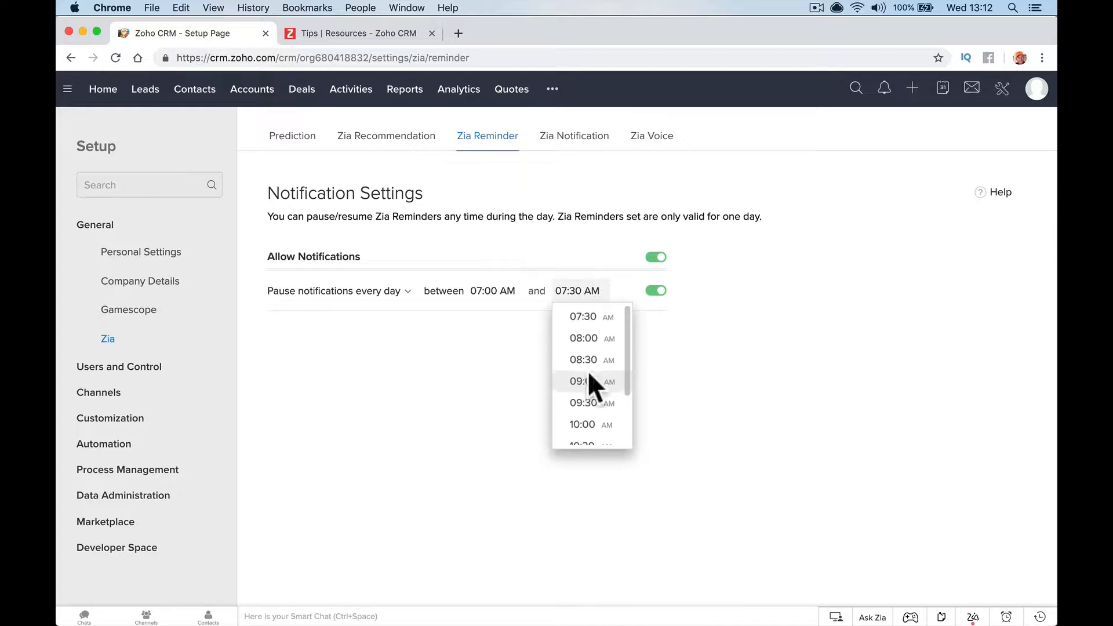
{"action": "scroll", "coordinate": [587, 376], "scroll_direction": "down", "scroll_amount": 3}
{"action": "left_click", "coordinate": [584, 367]}
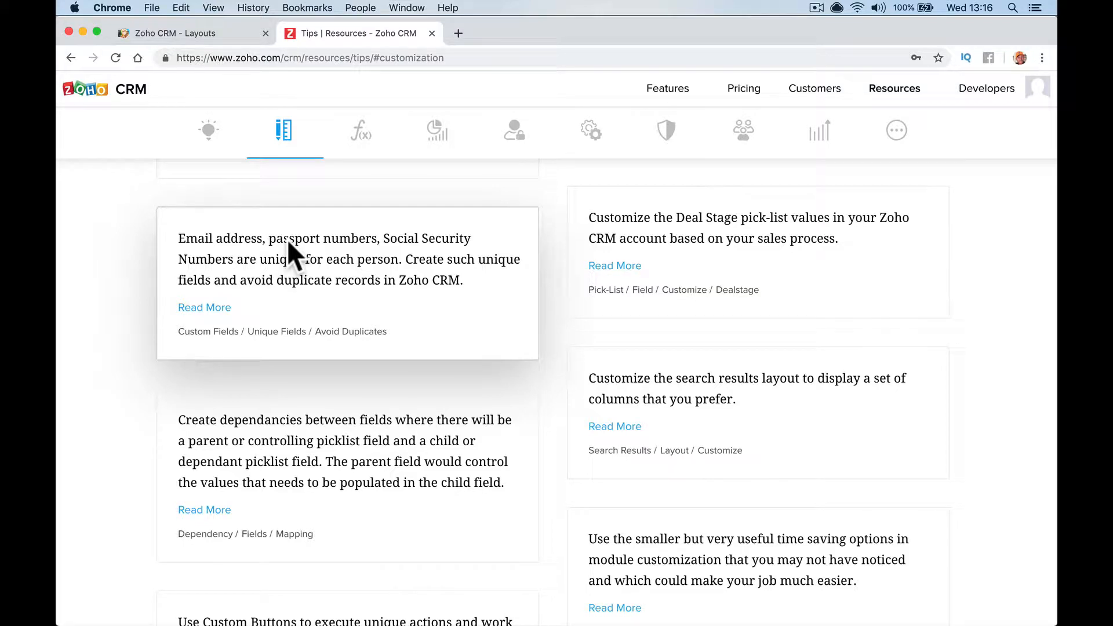
Switch back to the Zoho CRM - Layouts tab showing the Setup page
{"action": "left_click", "coordinate": [196, 32]}
Open the Contacts module's Standard layout from Setup > Modules and Fields
{"action": "left_click", "coordinate": [104, 90]}
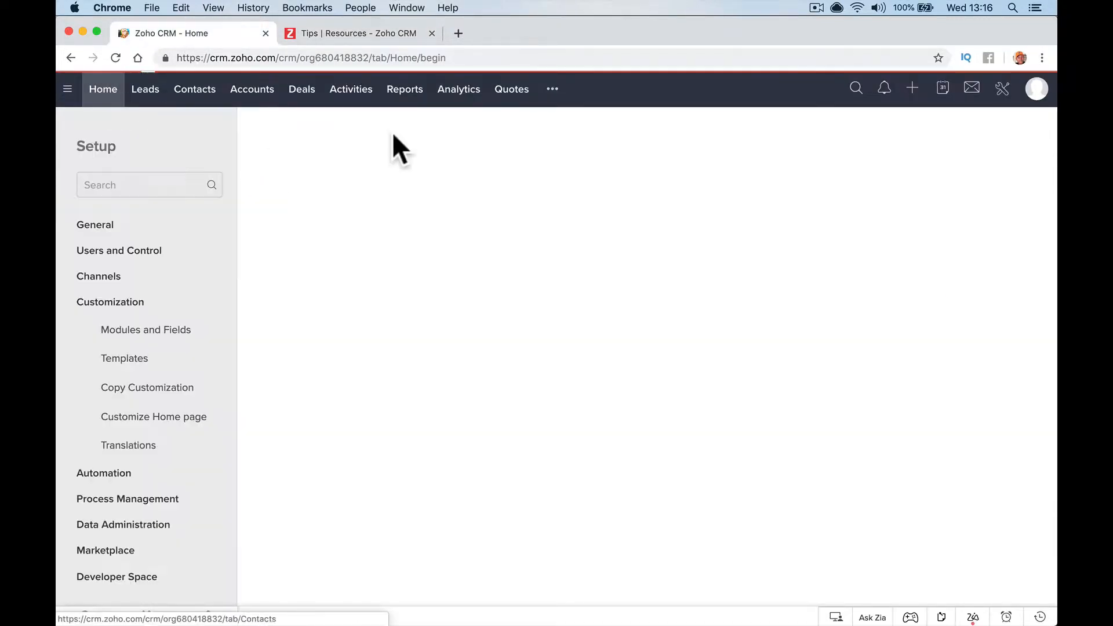
{"action": "left_click", "coordinate": [1002, 88]}
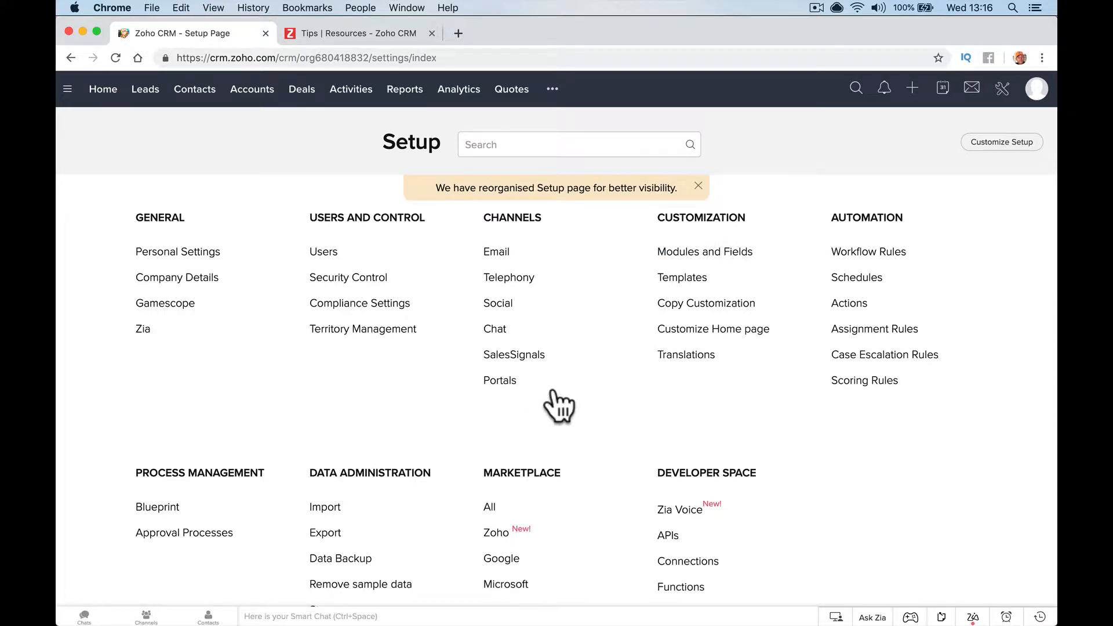
{"action": "left_click", "coordinate": [704, 251]}
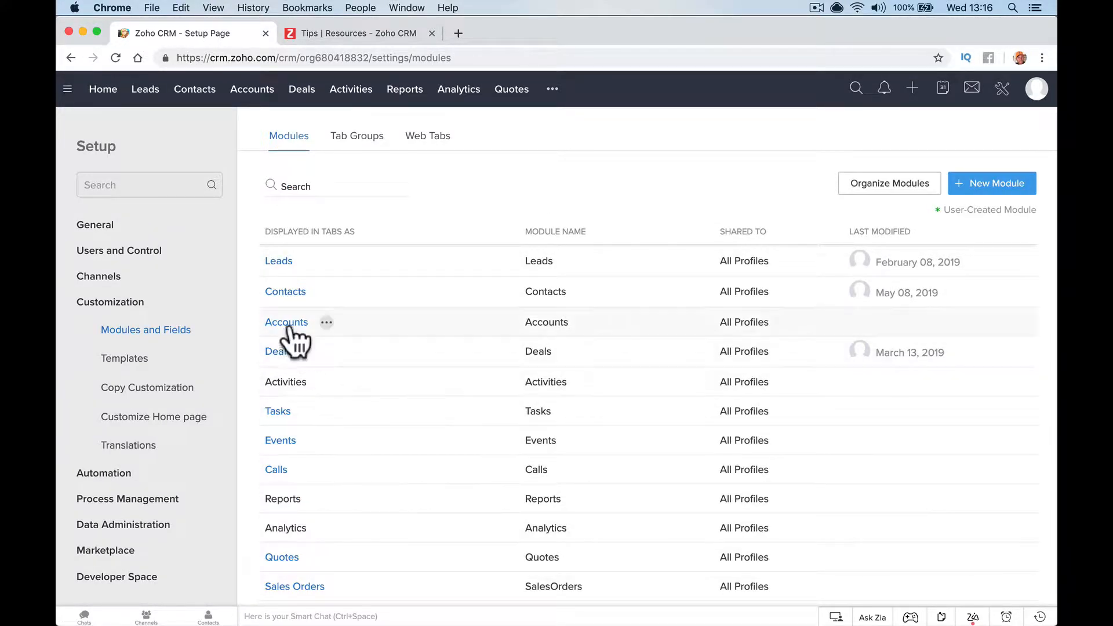
{"action": "left_click", "coordinate": [287, 292]}
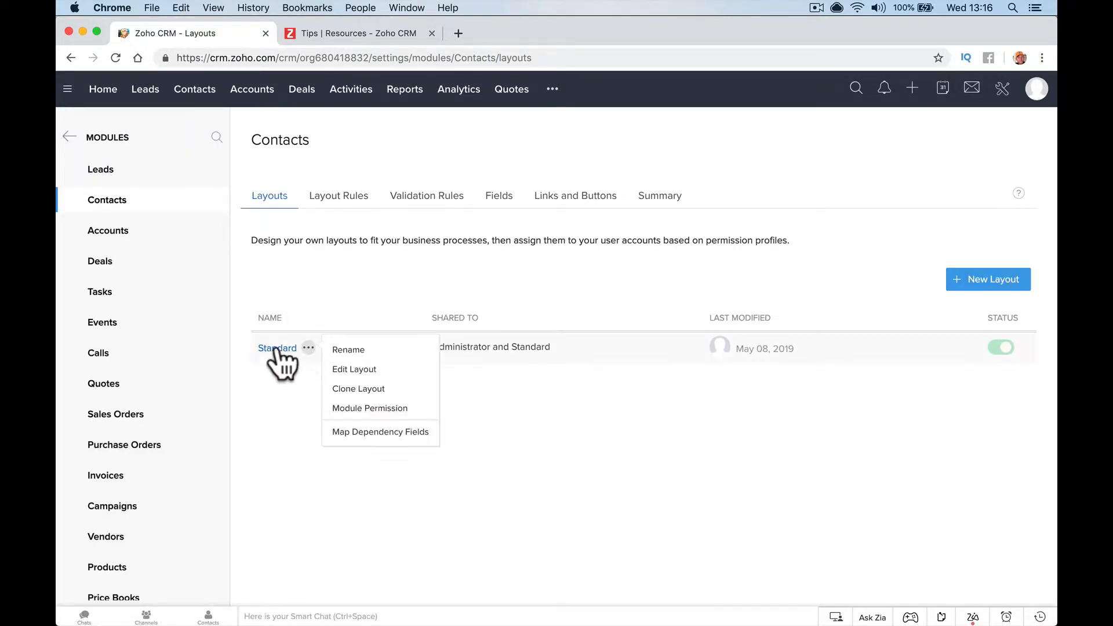
{"action": "left_click", "coordinate": [278, 349]}
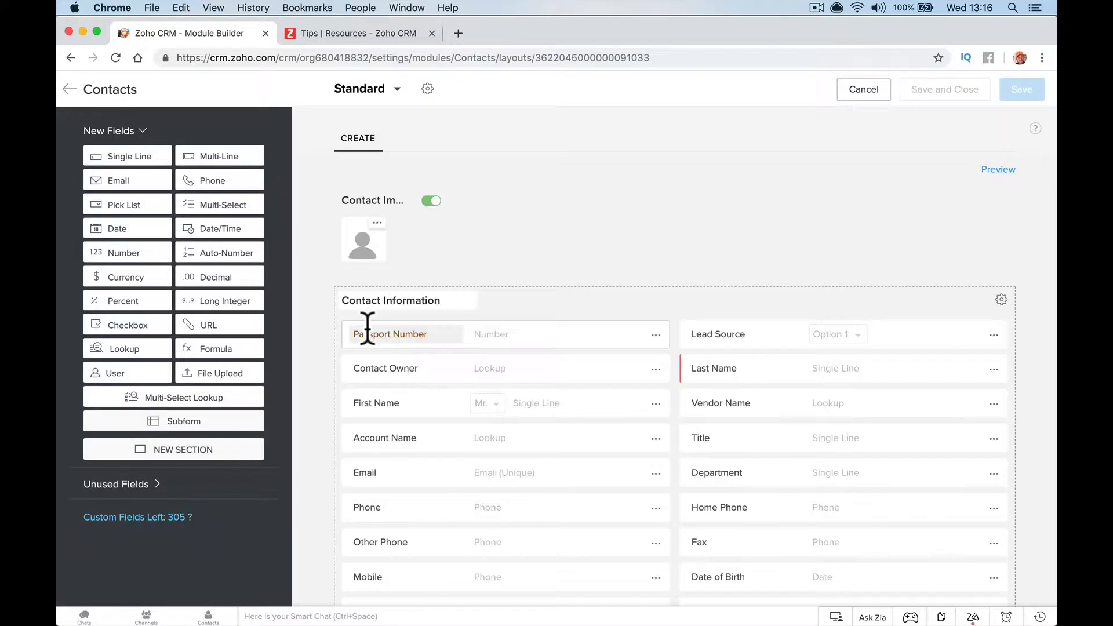
Remove the Passport Number field from the layout and save it
{"action": "scroll", "coordinate": [565, 440], "scroll_direction": "down", "scroll_amount": 3}
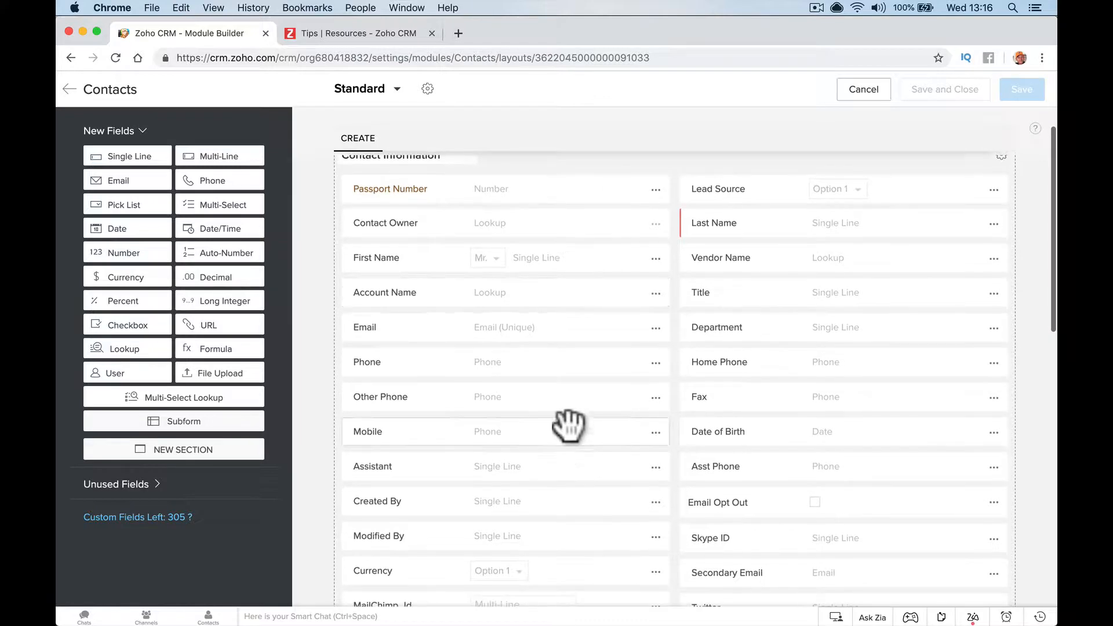
{"action": "left_click", "coordinate": [655, 189]}
{"action": "left_click", "coordinate": [632, 323]}
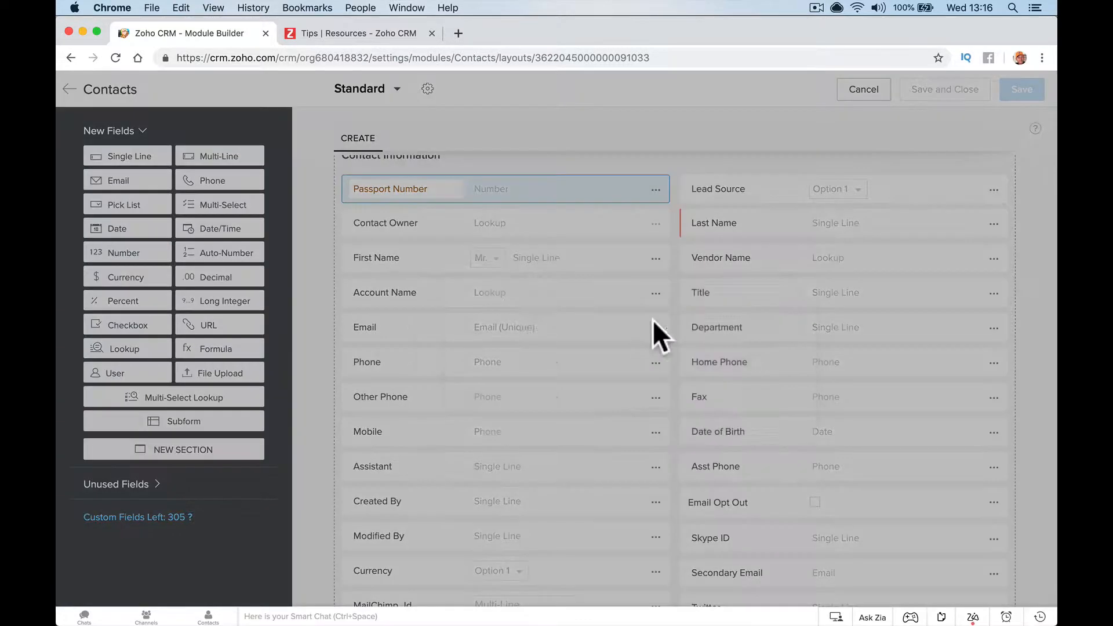
{"action": "left_click", "coordinate": [609, 413]}
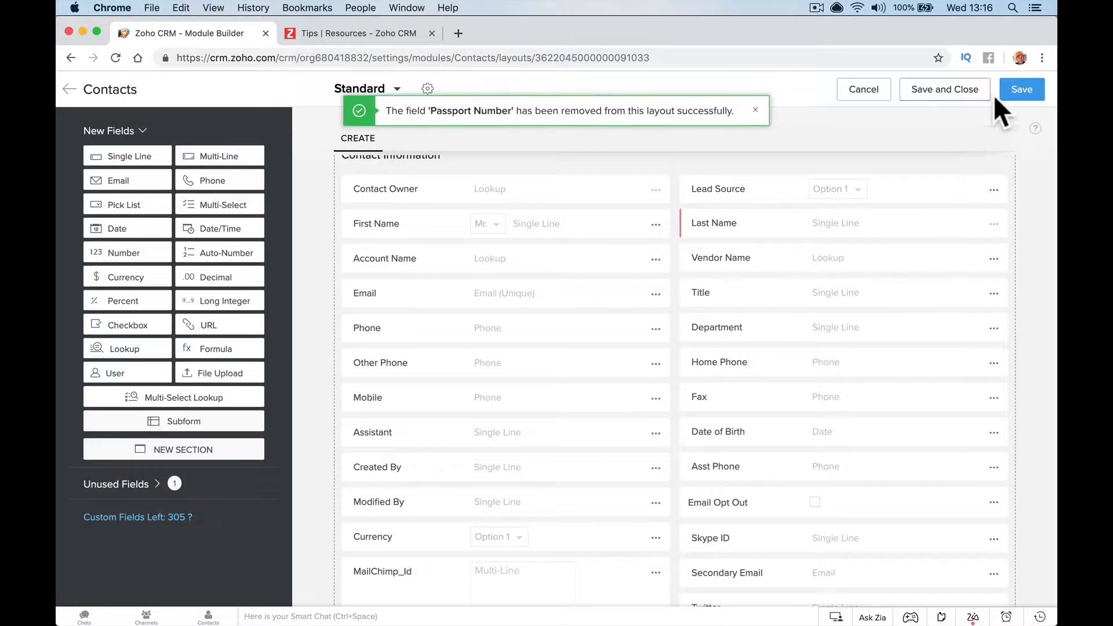
{"action": "left_click", "coordinate": [999, 92]}
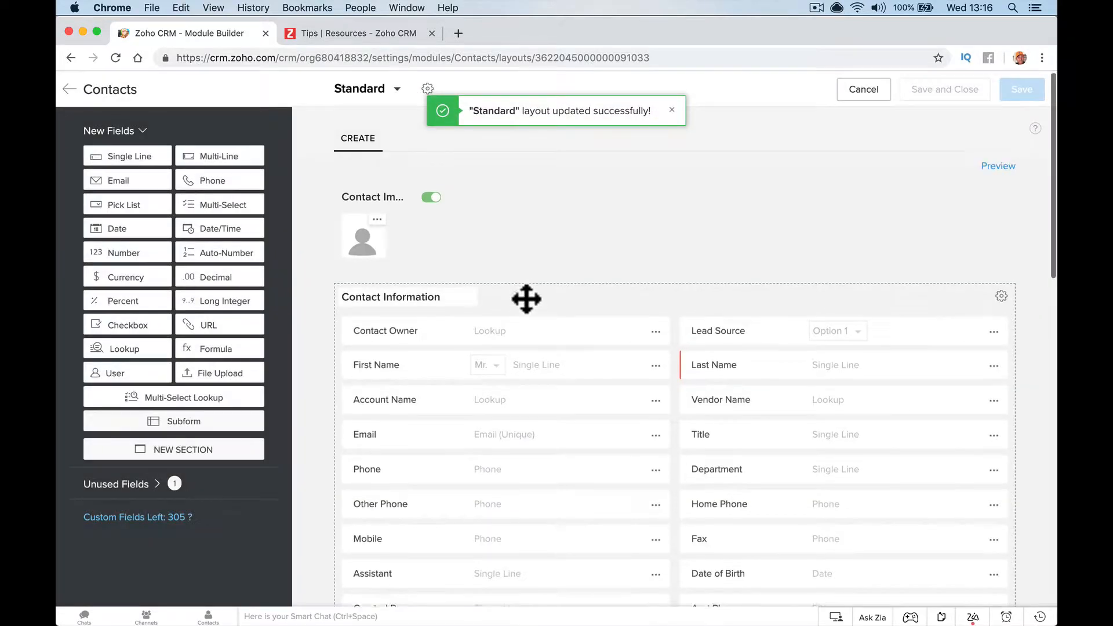
{"action": "scroll", "coordinate": [644, 394], "scroll_direction": "down", "scroll_amount": 2}
{"action": "scroll", "coordinate": [649, 443], "scroll_direction": "down", "scroll_amount": 1}
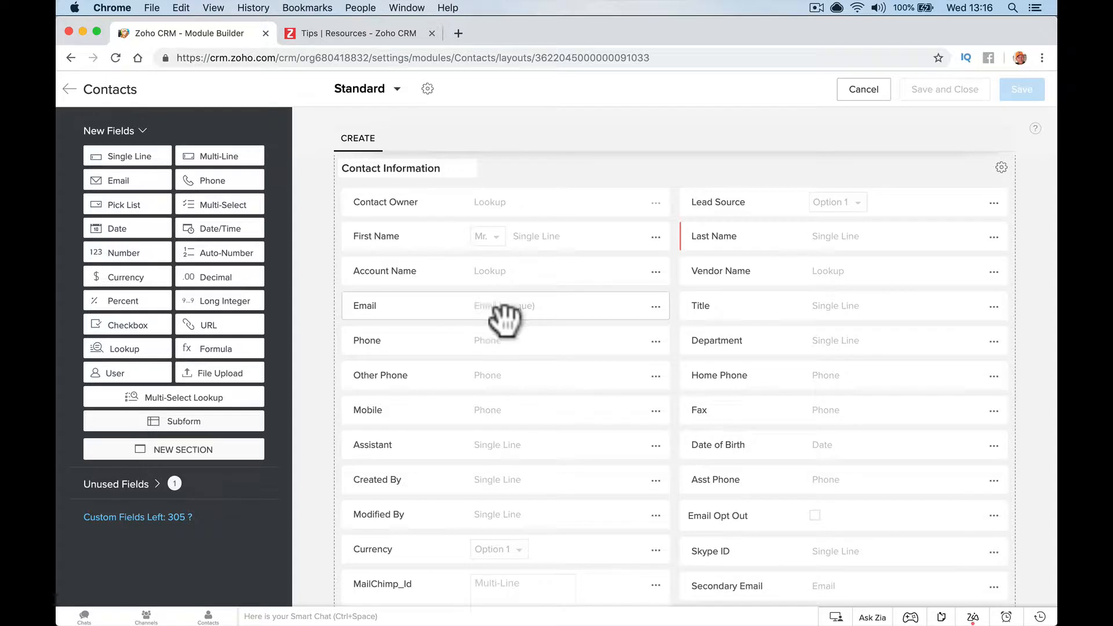
{"action": "left_click", "coordinate": [655, 307]}
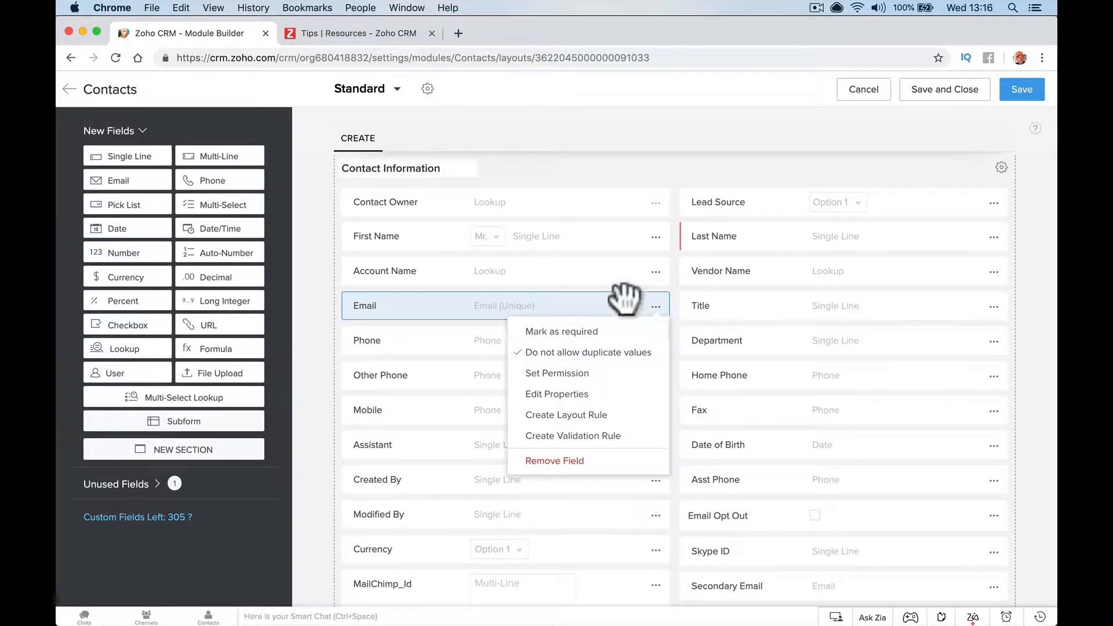
{"action": "left_click", "coordinate": [708, 149]}
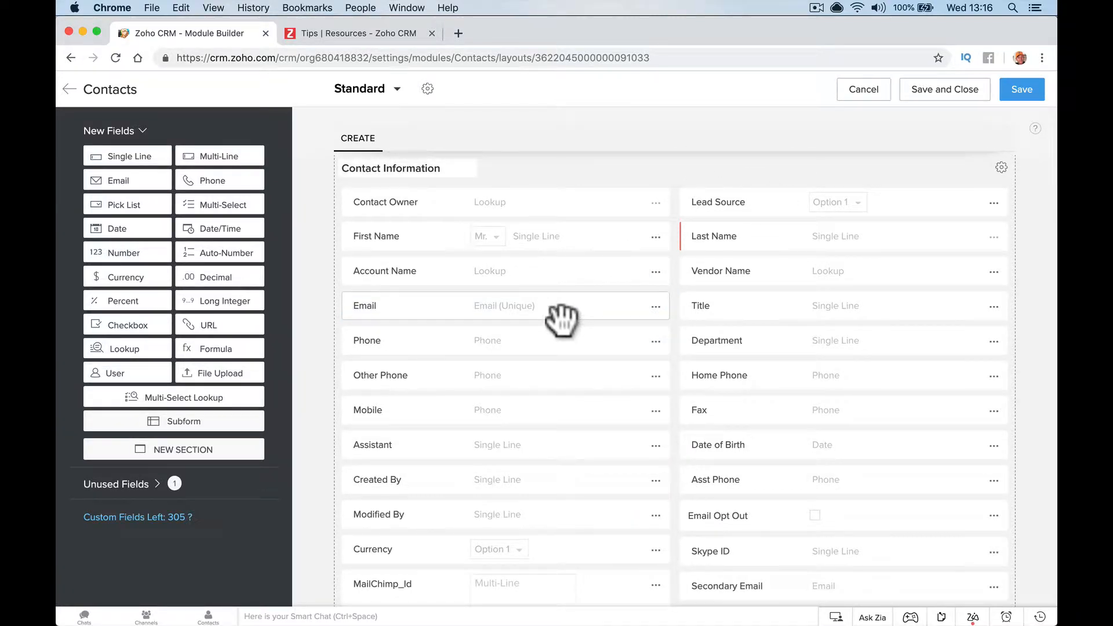
{"action": "scroll", "coordinate": [628, 442], "scroll_direction": "down", "scroll_amount": 5}
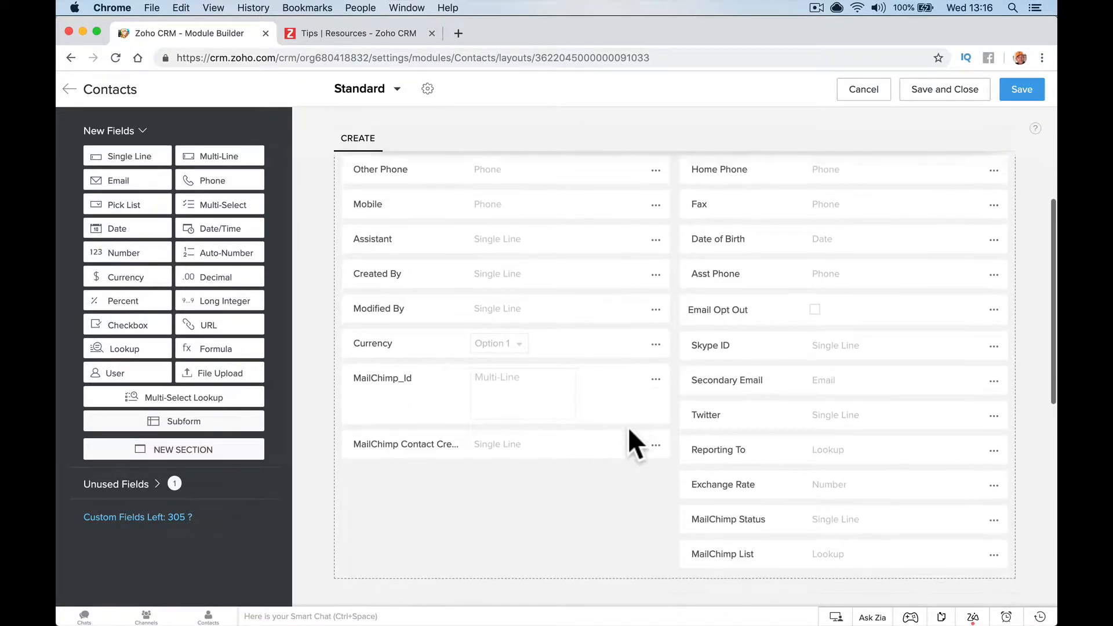
{"action": "scroll", "coordinate": [641, 443], "scroll_direction": "up", "scroll_amount": 2}
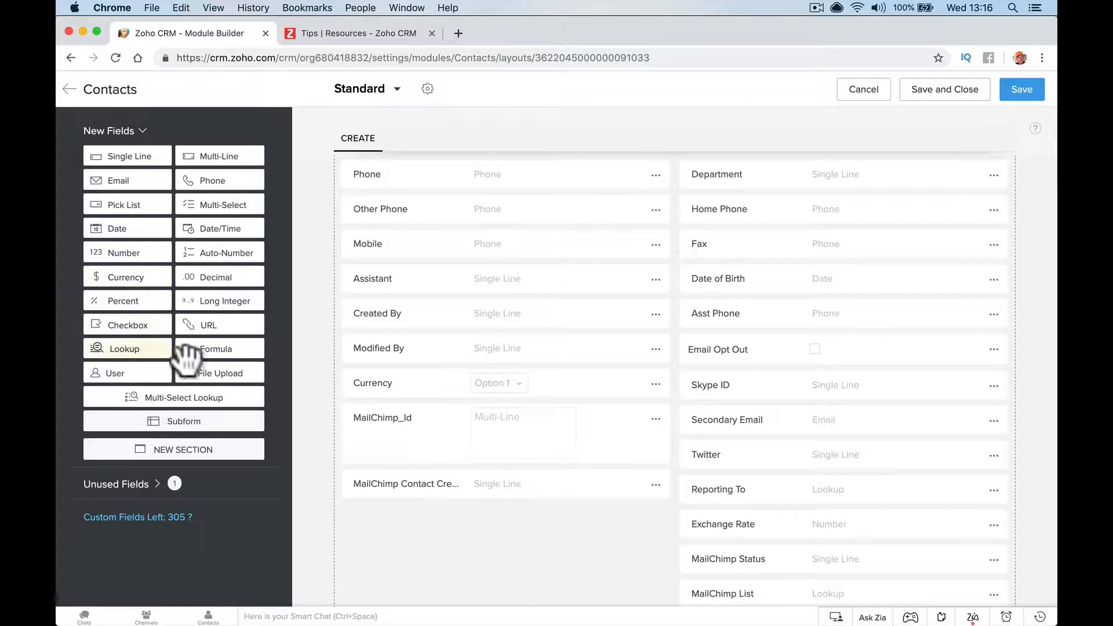
Add a number field named 'Employee Number' below the MailChimp fields
{"action": "left_click_drag", "start_coordinate": [139, 261], "coordinate": [392, 516]}
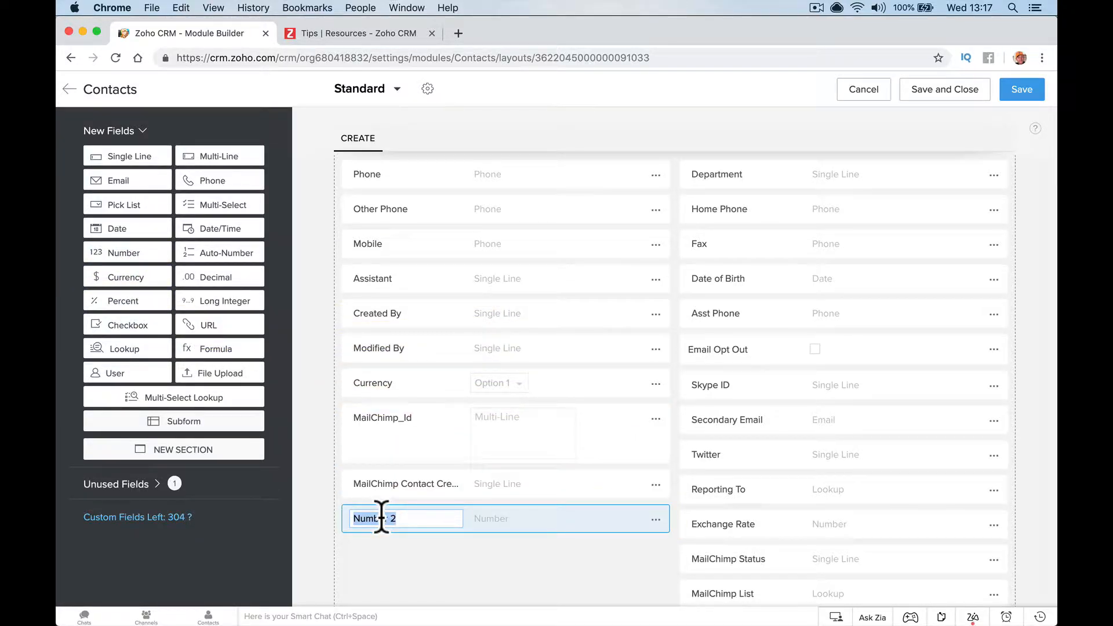
{"action": "type", "text": "Employee Number"}
{"action": "left_click", "coordinate": [464, 583]}
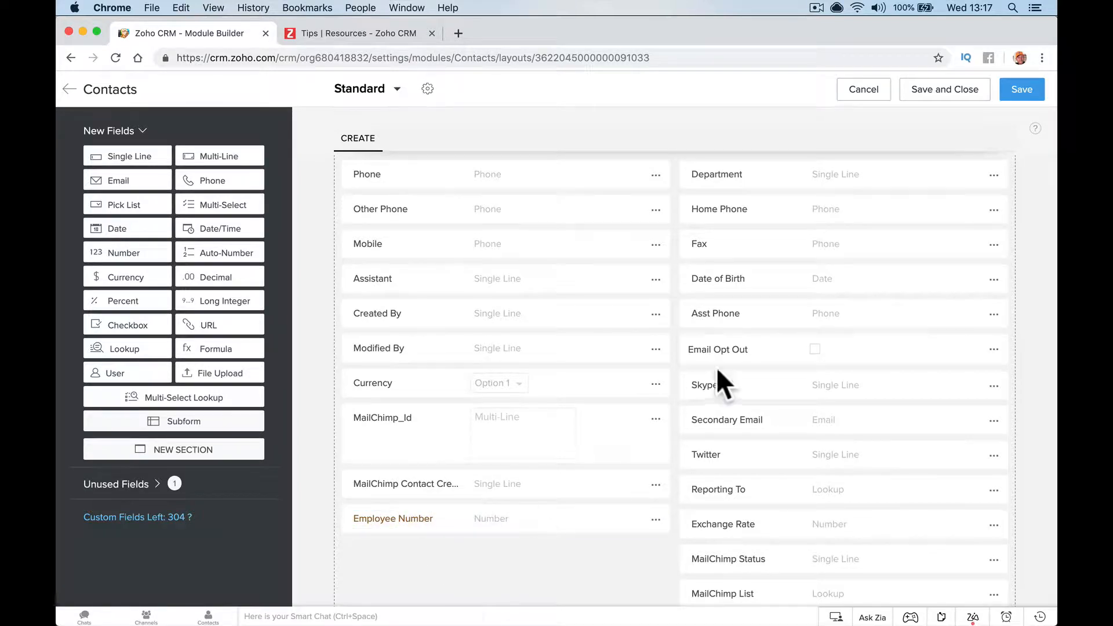
Make Employee Number disallow duplicate values and save the Contacts Standard layout
{"action": "left_click", "coordinate": [655, 518]}
{"action": "scroll", "coordinate": [660, 533], "scroll_direction": "down", "scroll_amount": 2}
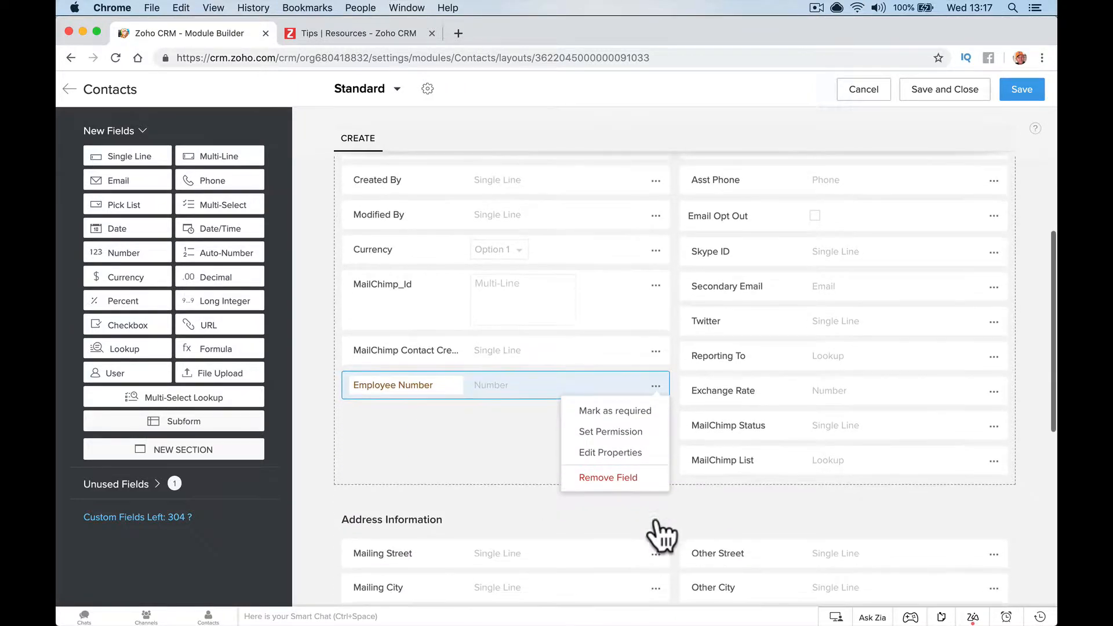
{"action": "left_click", "coordinate": [641, 457]}
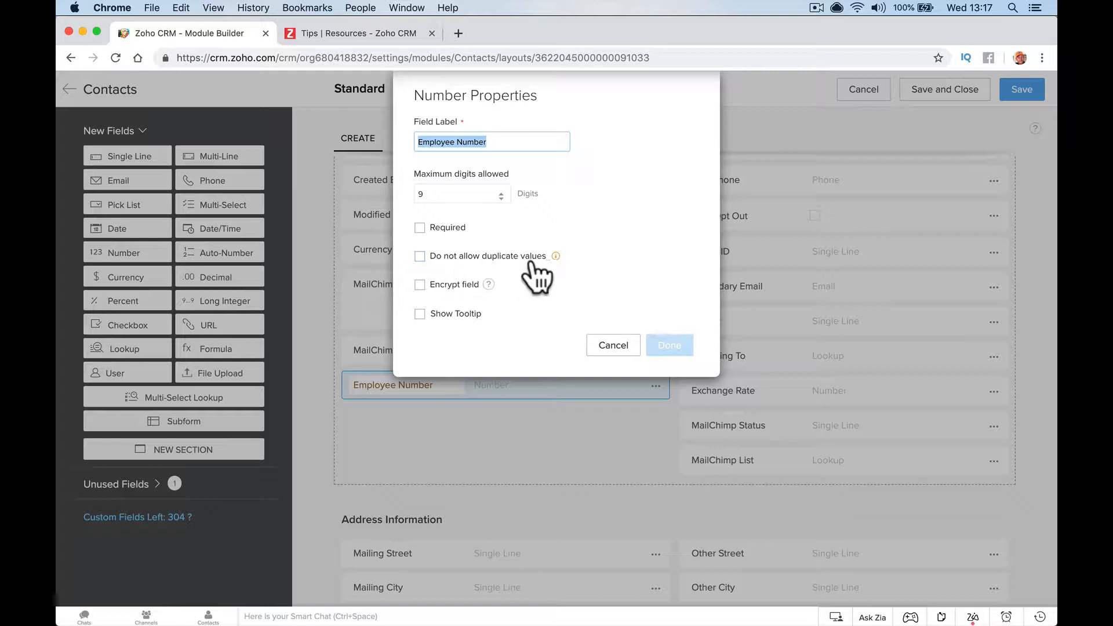
{"action": "left_click", "coordinate": [555, 257]}
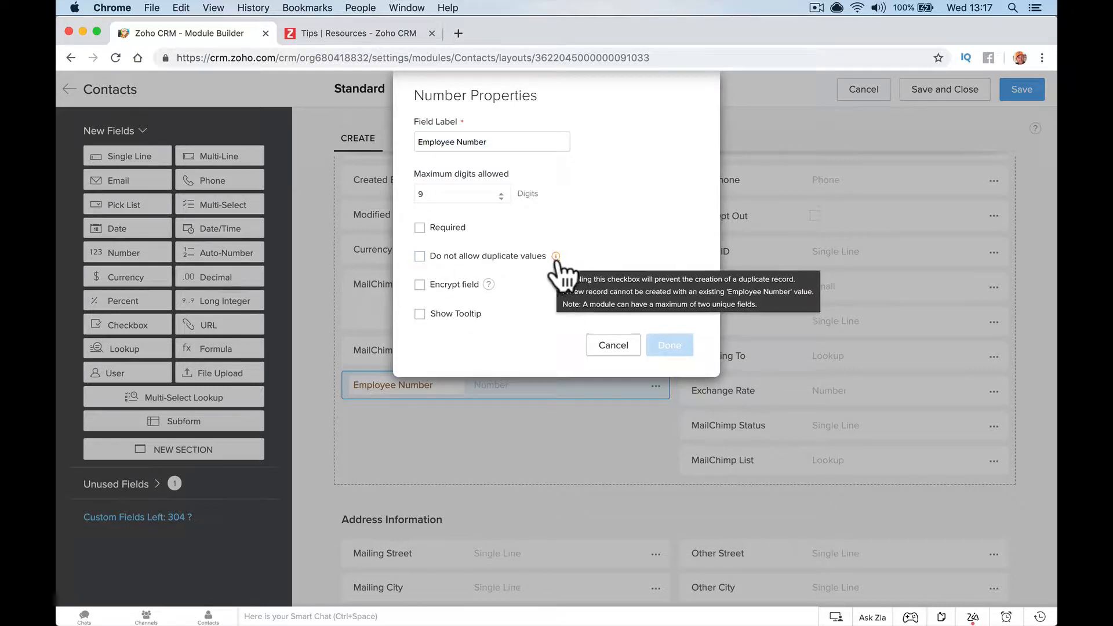
{"action": "mouse_move", "coordinate": [554, 258]}
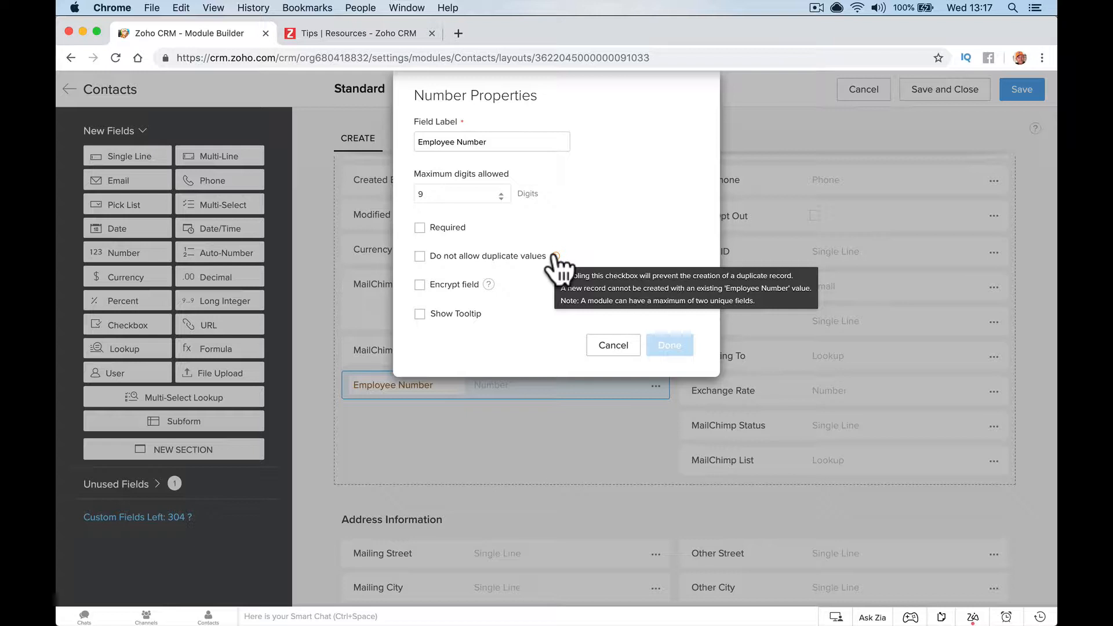
{"action": "left_click", "coordinate": [481, 257]}
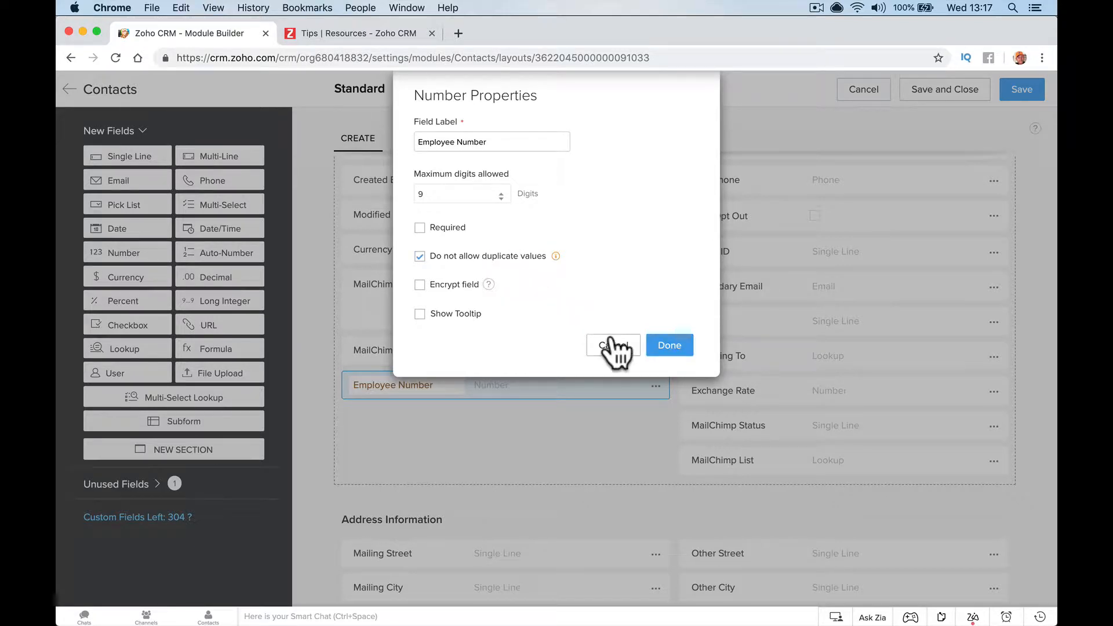
{"action": "left_click", "coordinate": [669, 346]}
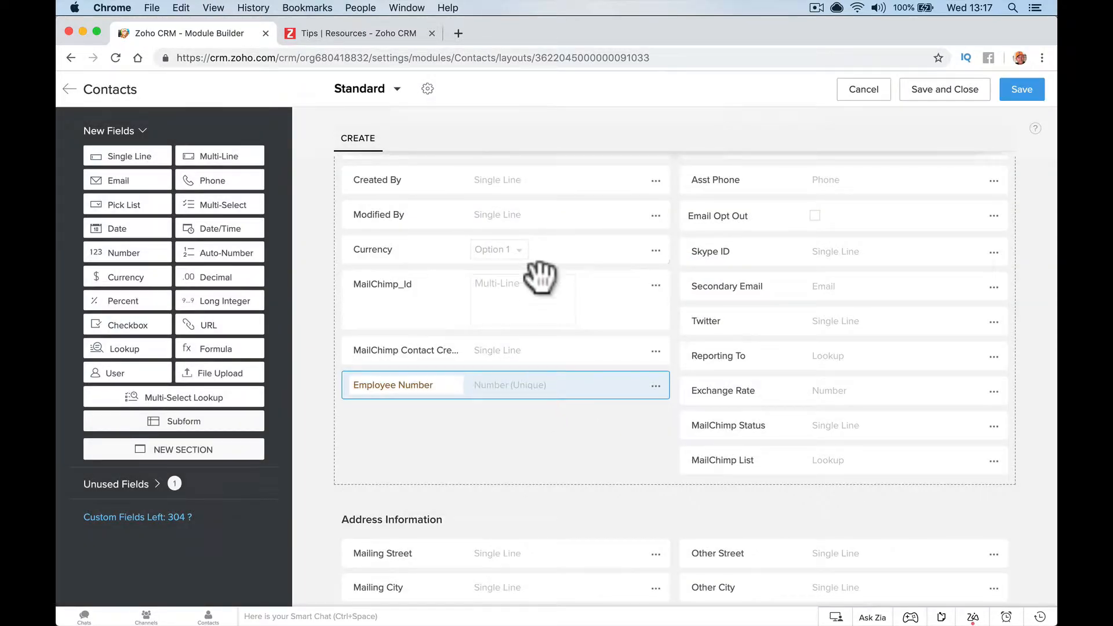
{"action": "scroll", "coordinate": [534, 290], "scroll_direction": "up", "scroll_amount": 3}
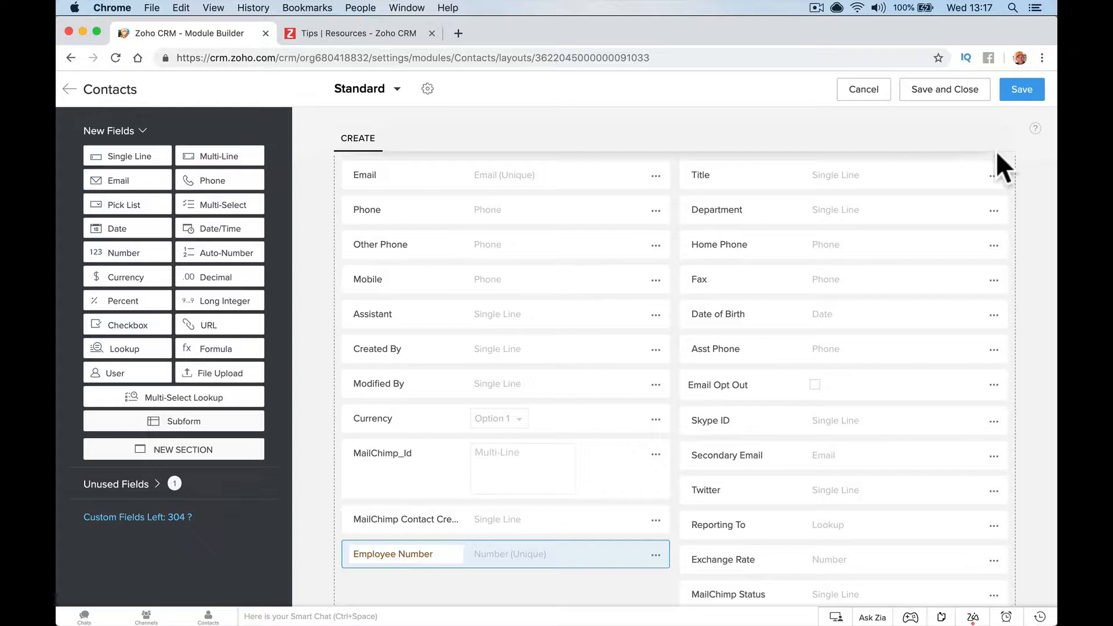
{"action": "left_click", "coordinate": [1015, 93]}
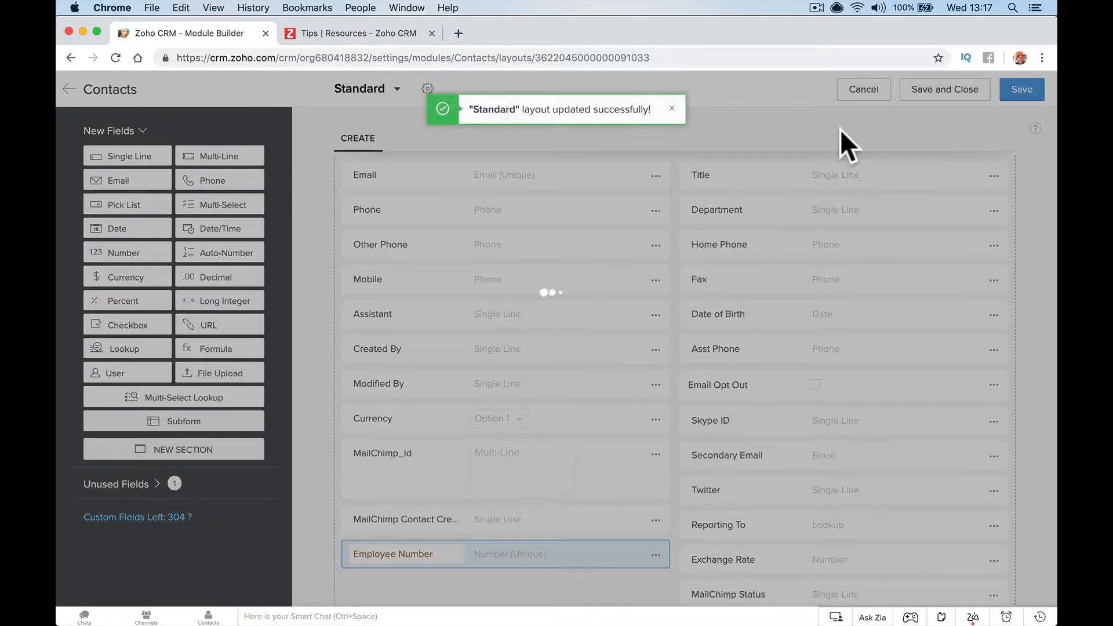
{"action": "scroll", "coordinate": [757, 215], "scroll_direction": "down", "scroll_amount": 3}
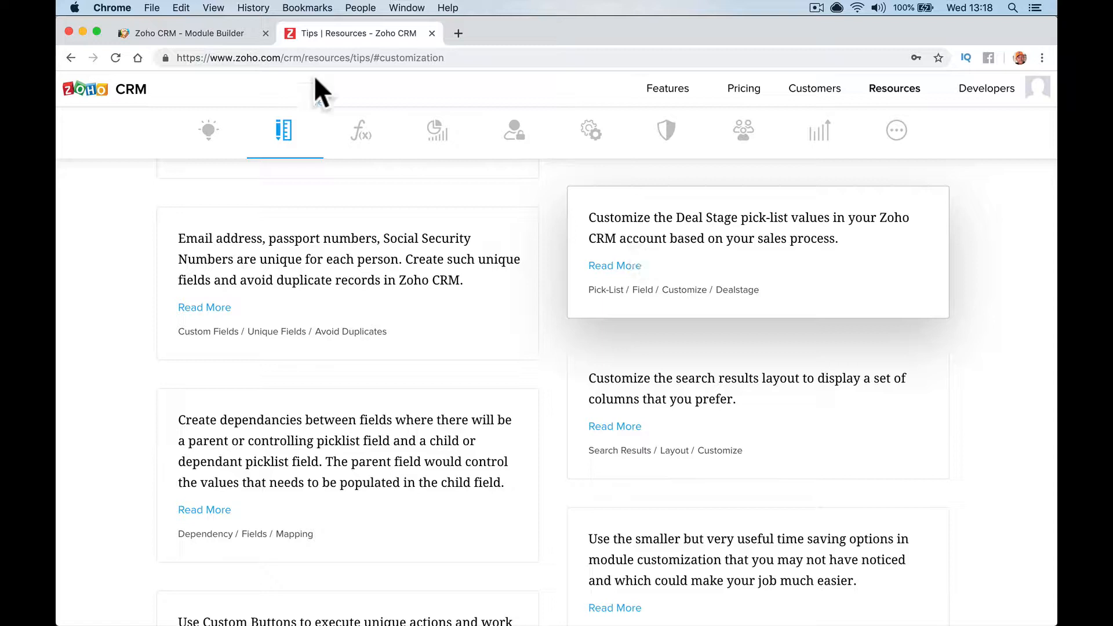
Leave the Contacts layout editor and browse the stage columns of the Deals kanban board
{"action": "left_click", "coordinate": [192, 35]}
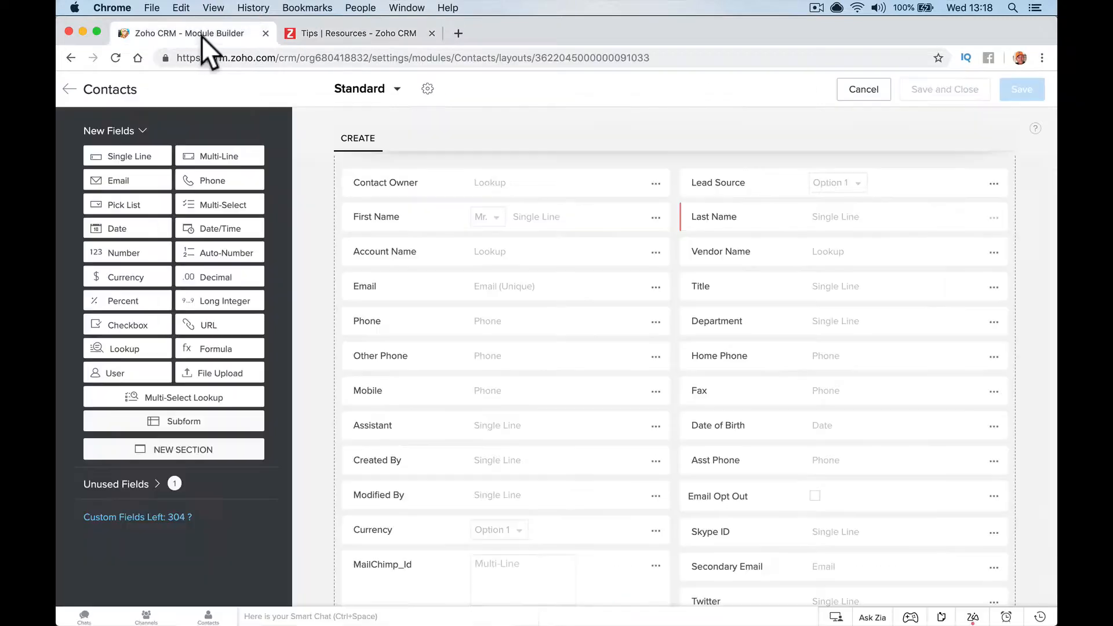
{"action": "left_click", "coordinate": [69, 89]}
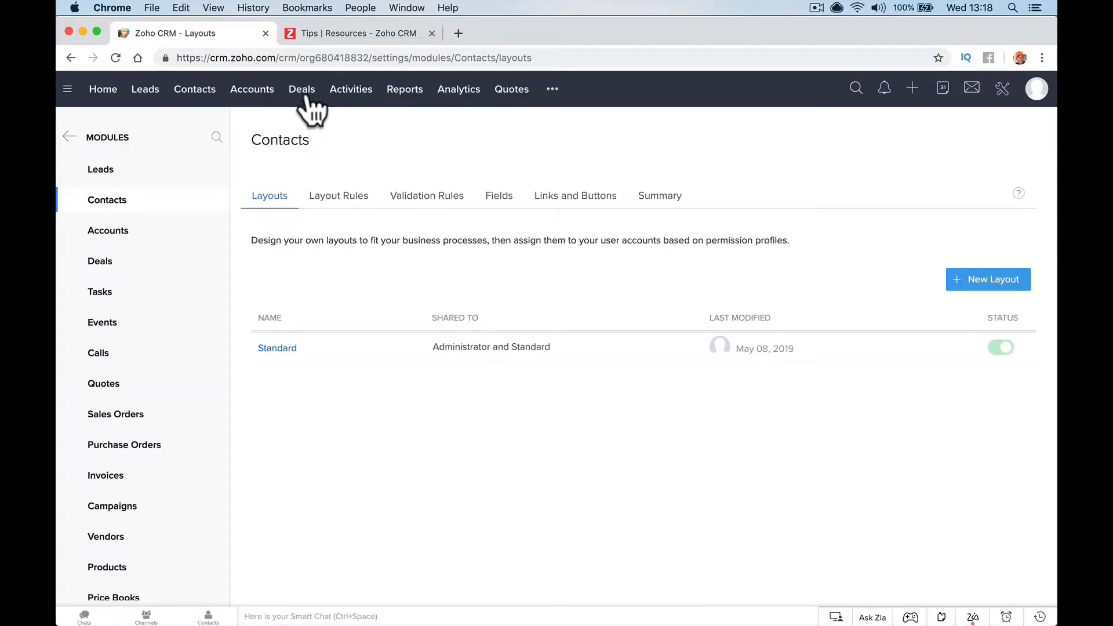
{"action": "left_click", "coordinate": [305, 92]}
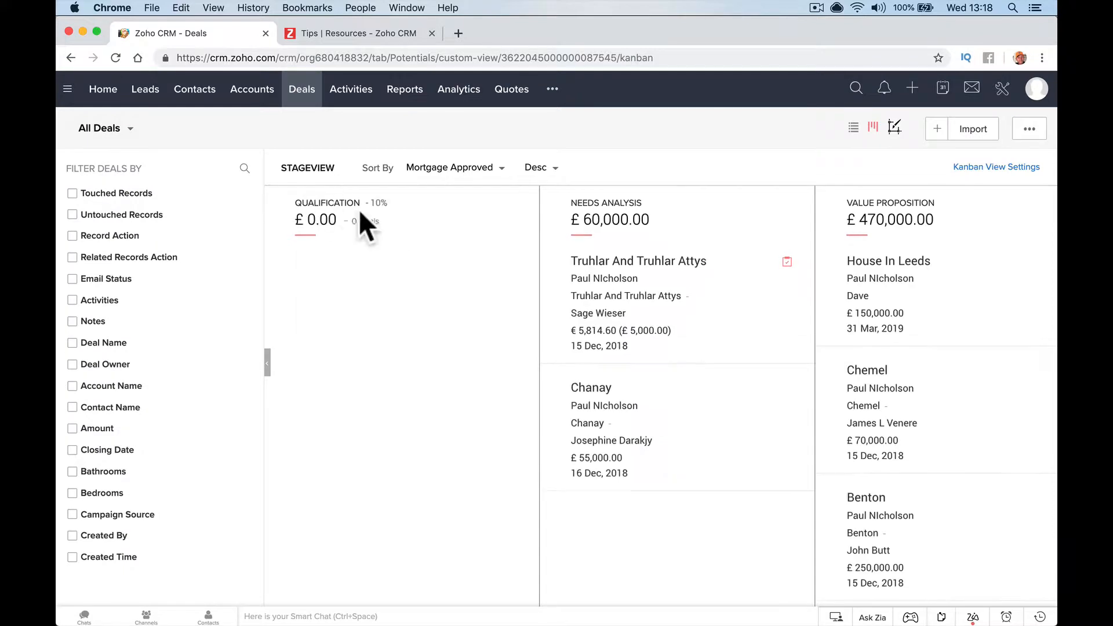
{"action": "scroll", "coordinate": [394, 230], "scroll_direction": "right", "scroll_amount": 10}
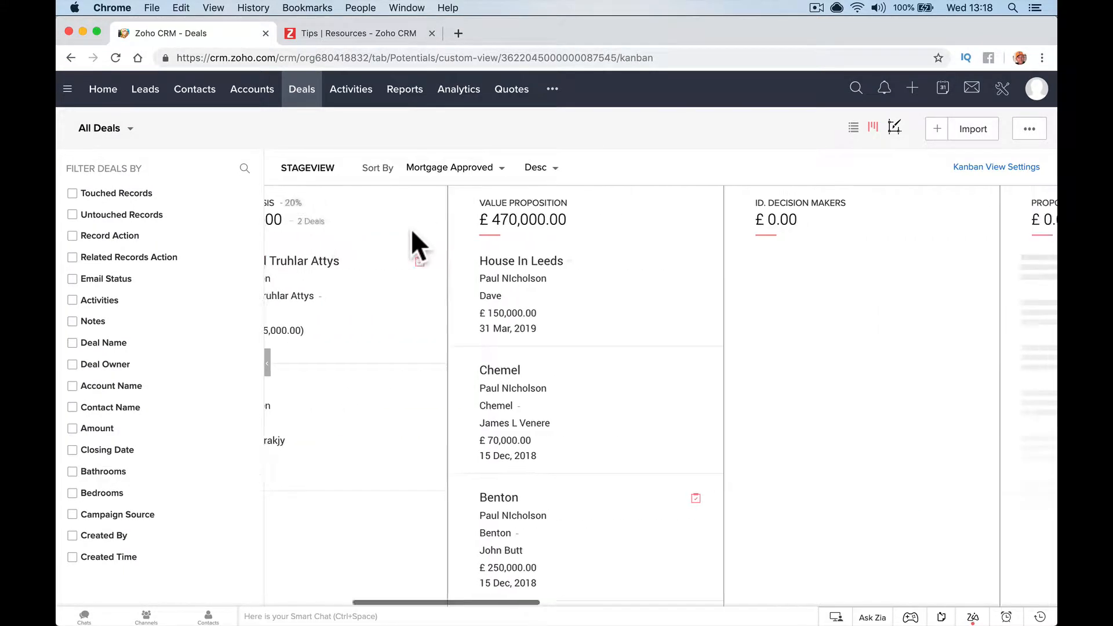
{"action": "scroll", "coordinate": [411, 229], "scroll_direction": "left", "scroll_amount": 3}
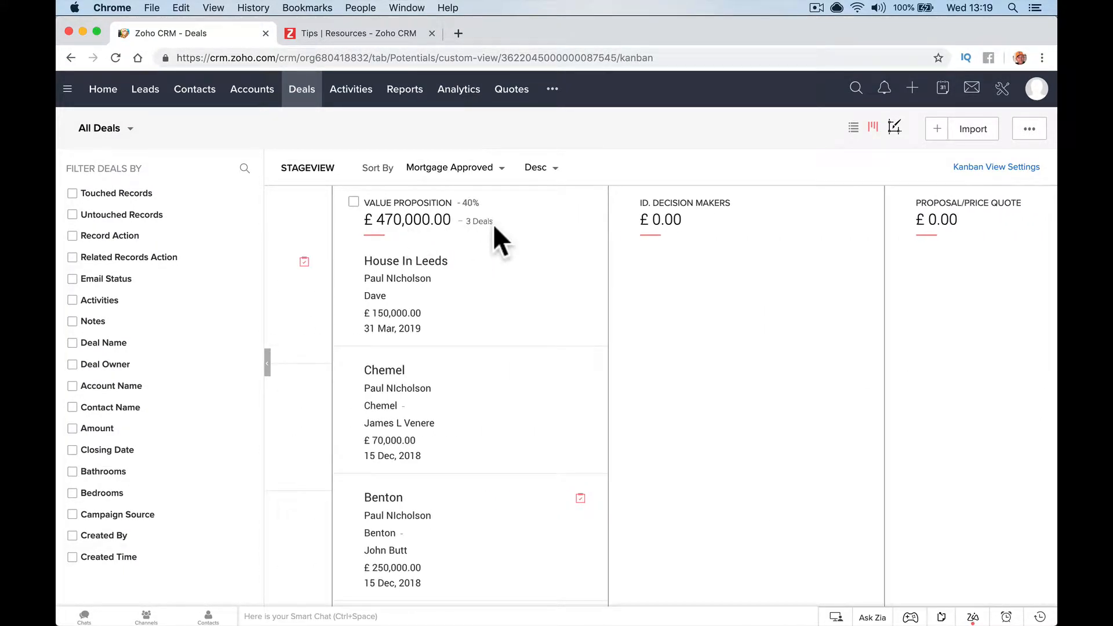
{"action": "scroll", "coordinate": [493, 225], "scroll_direction": "right", "scroll_amount": 3}
{"action": "scroll", "coordinate": [554, 220], "scroll_direction": "right", "scroll_amount": 5}
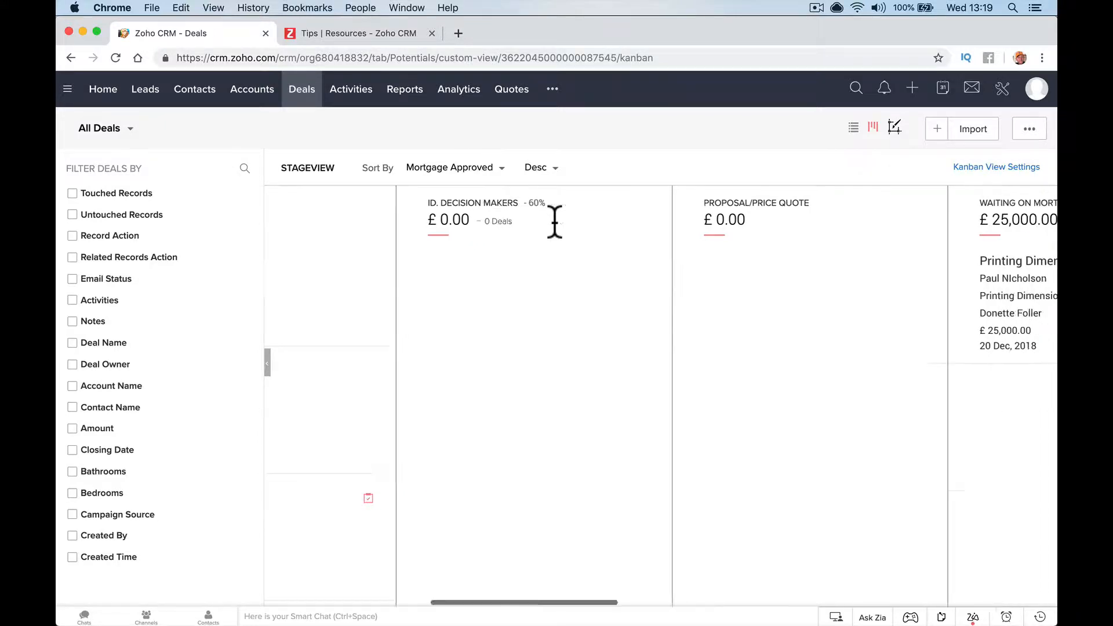
{"action": "scroll", "coordinate": [554, 220], "scroll_direction": "left", "scroll_amount": 4}
{"action": "scroll", "coordinate": [554, 222], "scroll_direction": "left", "scroll_amount": 4}
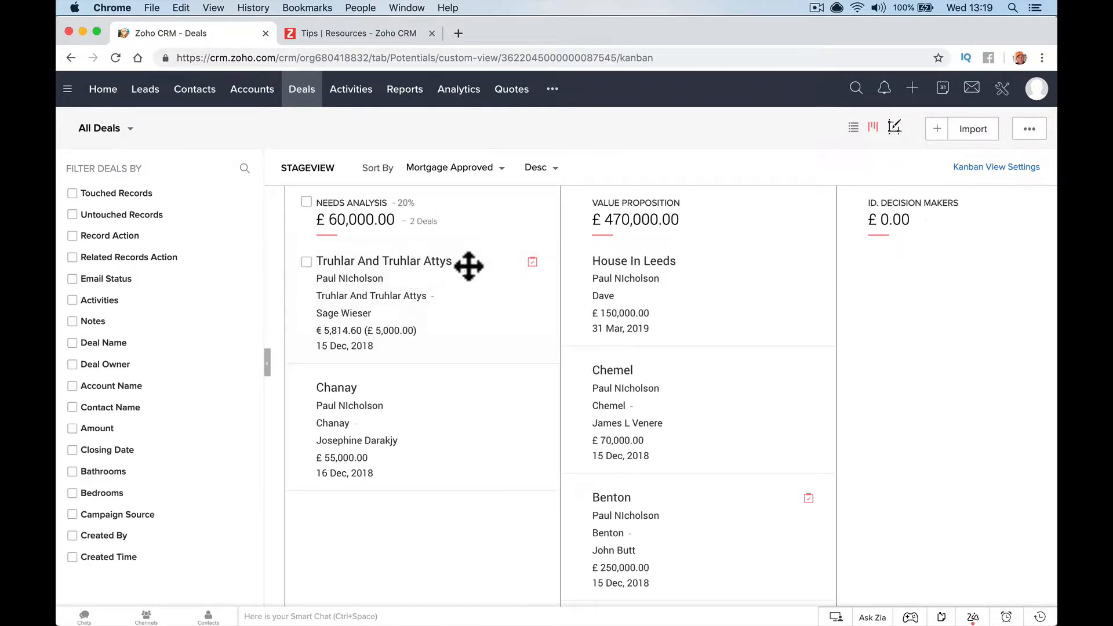
{"action": "scroll", "coordinate": [506, 220], "scroll_direction": "left", "scroll_amount": 1}
{"action": "scroll", "coordinate": [465, 203], "scroll_direction": "right", "scroll_amount": 2}
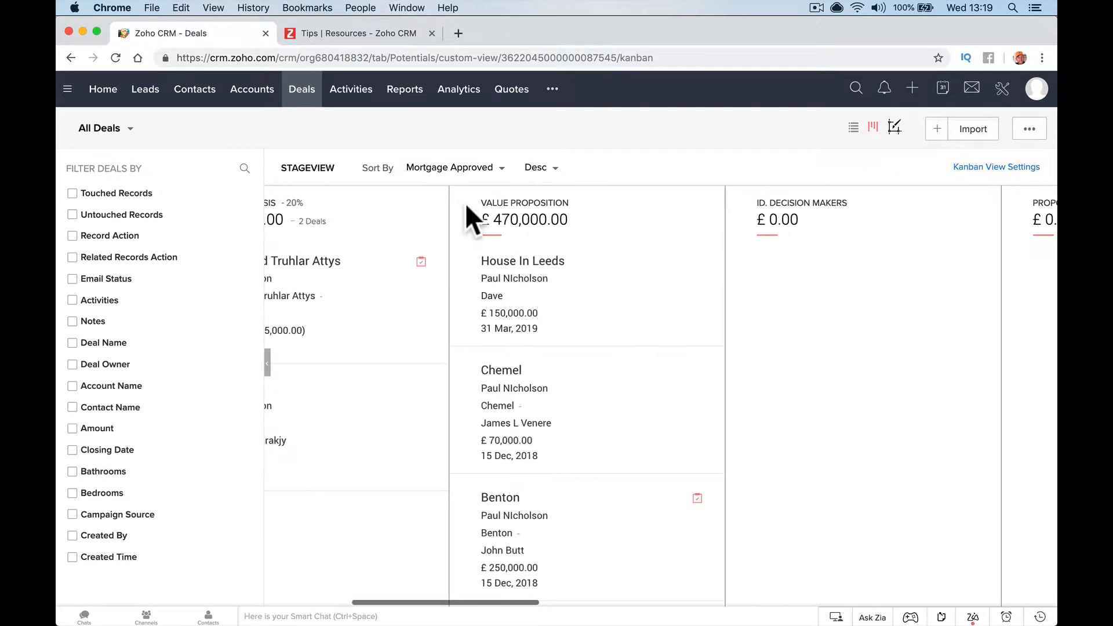
{"action": "scroll", "coordinate": [603, 203], "scroll_direction": "right", "scroll_amount": 2}
{"action": "scroll", "coordinate": [602, 200], "scroll_direction": "right", "scroll_amount": 2}
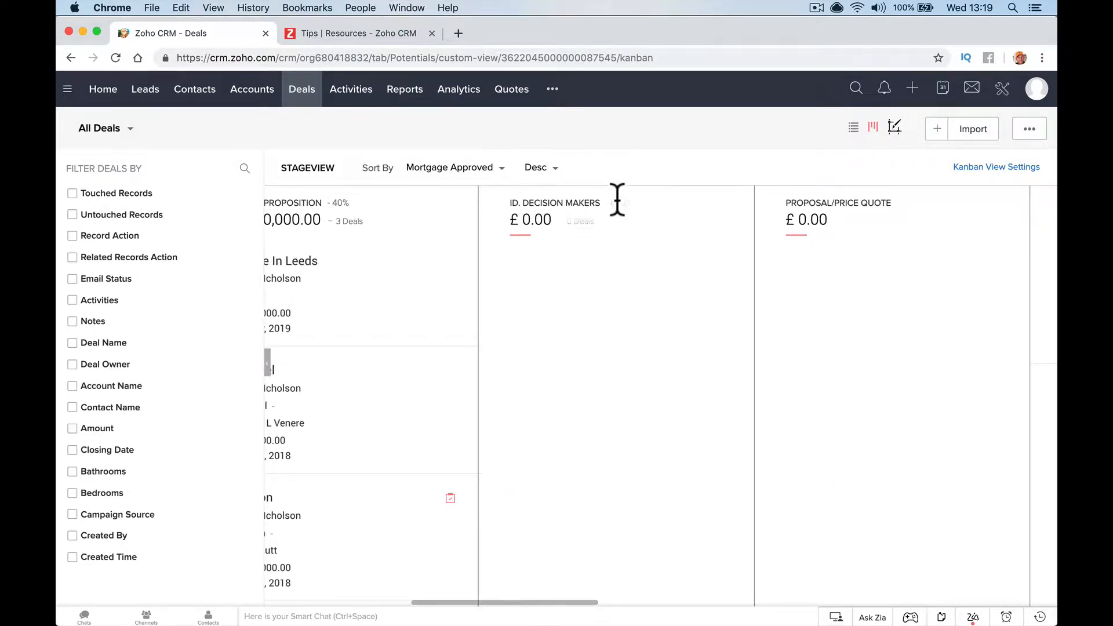
Open the Deals Standard layout and show the Stage field's Stage-Probability Mapping
{"action": "left_click", "coordinate": [1002, 88]}
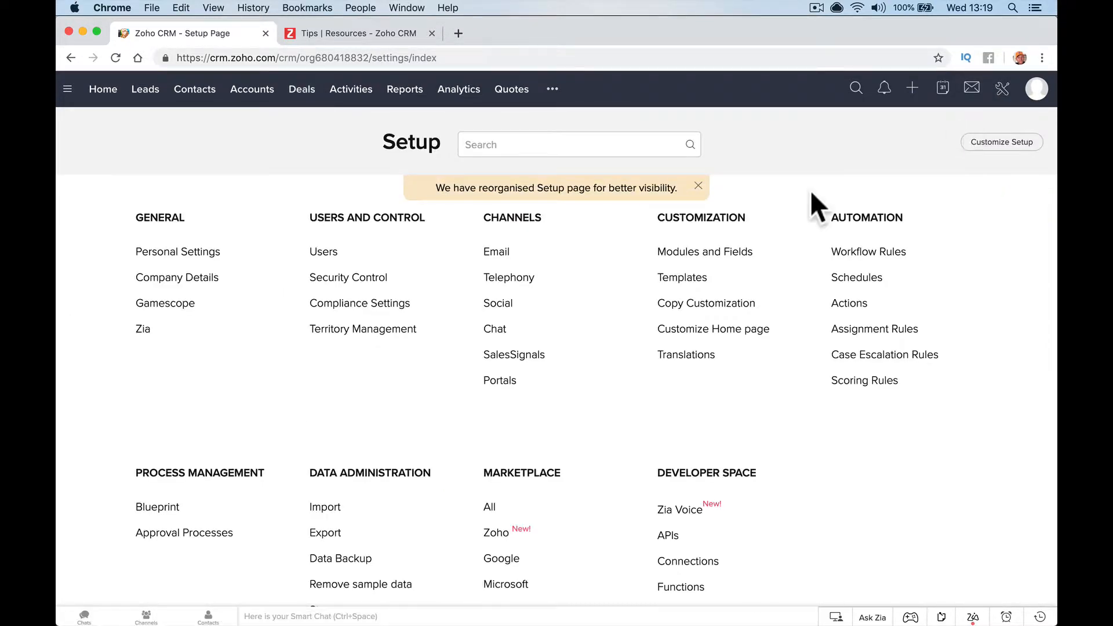
{"action": "left_click", "coordinate": [732, 253]}
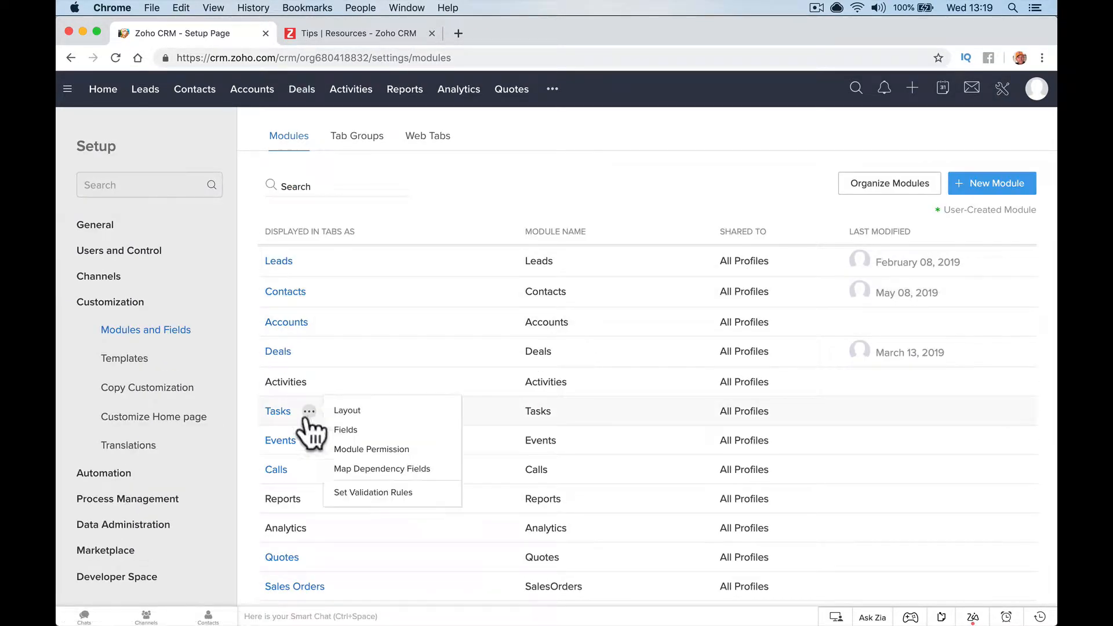
{"action": "left_click", "coordinate": [279, 355]}
{"action": "mouse_move", "coordinate": [278, 356]}
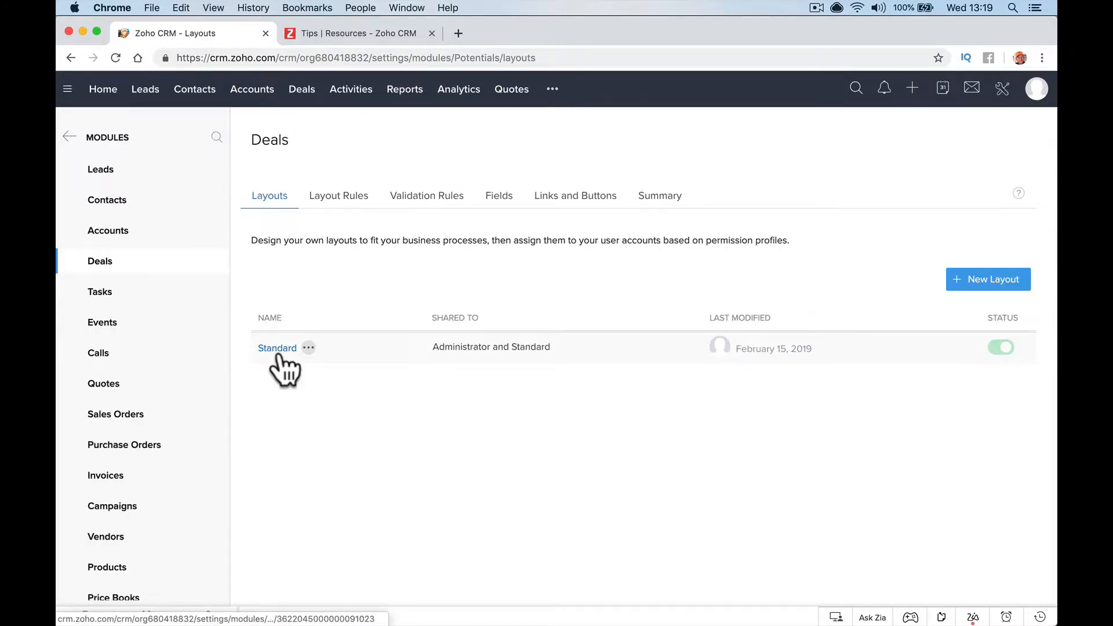
{"action": "left_click", "coordinate": [278, 355]}
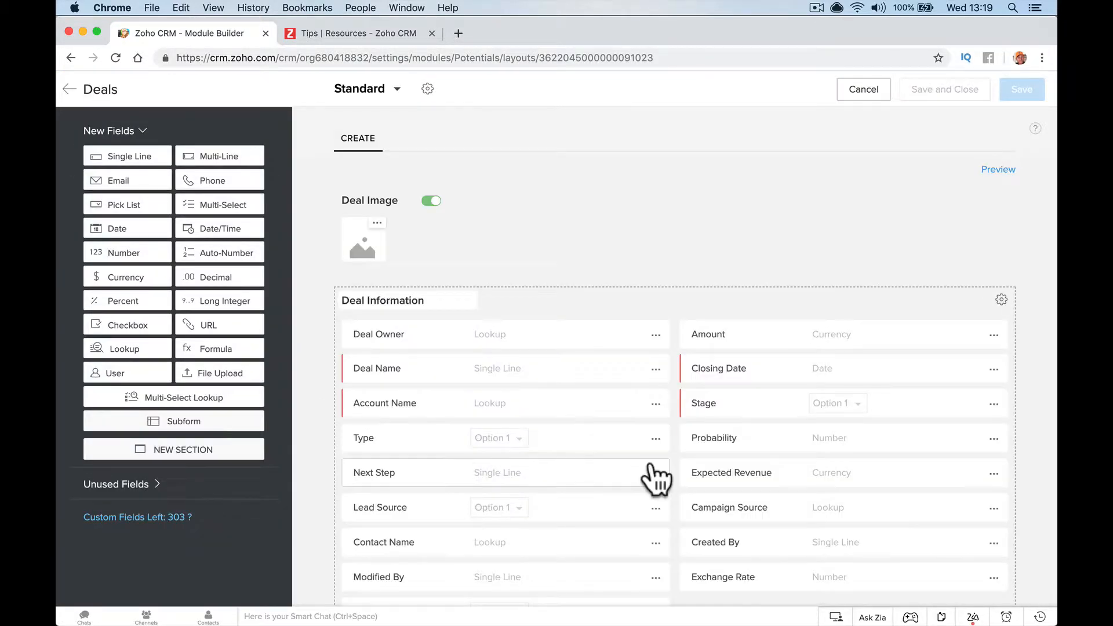
{"action": "left_click", "coordinate": [993, 404]}
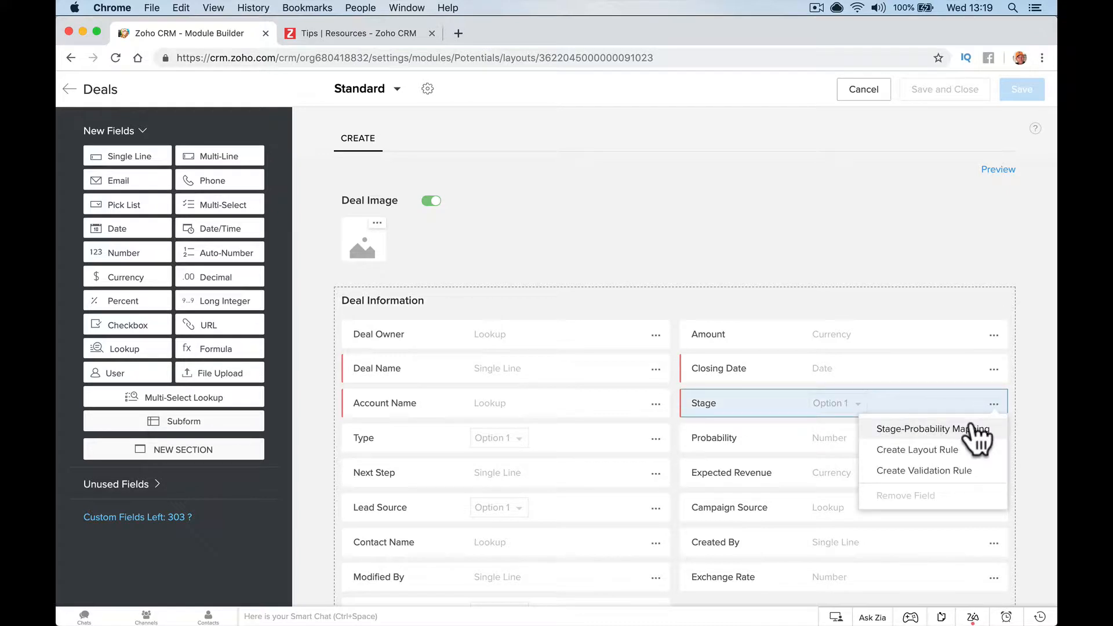
{"action": "left_click", "coordinate": [971, 422]}
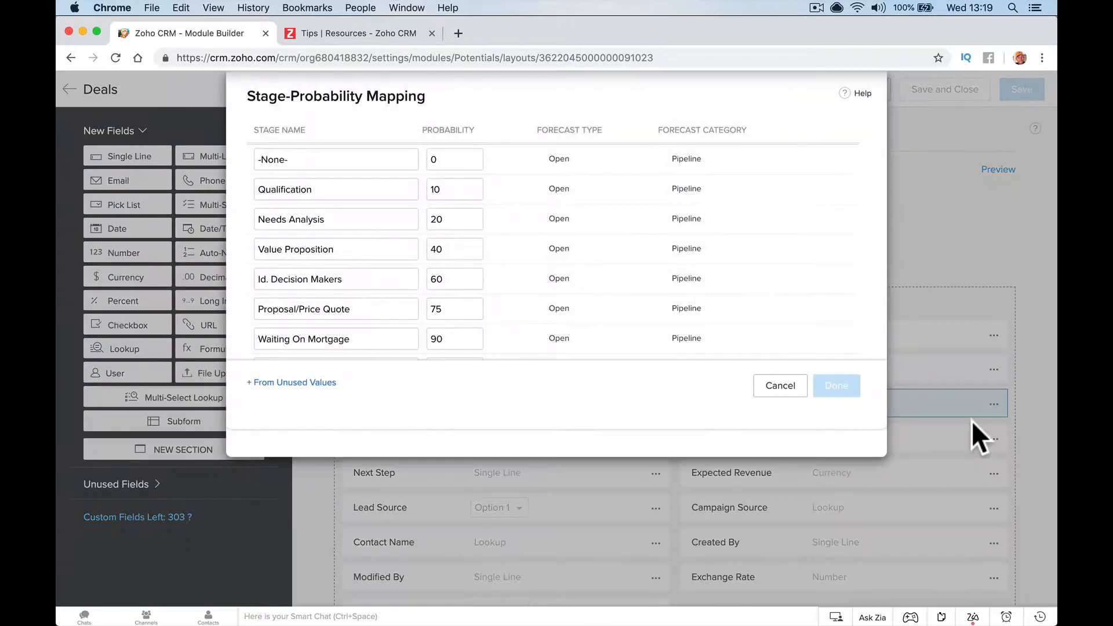
Rename Qualification to Research, and Needs Analysis to Team Research at 15%
{"action": "scroll", "coordinate": [398, 335], "scroll_direction": "down", "scroll_amount": 5}
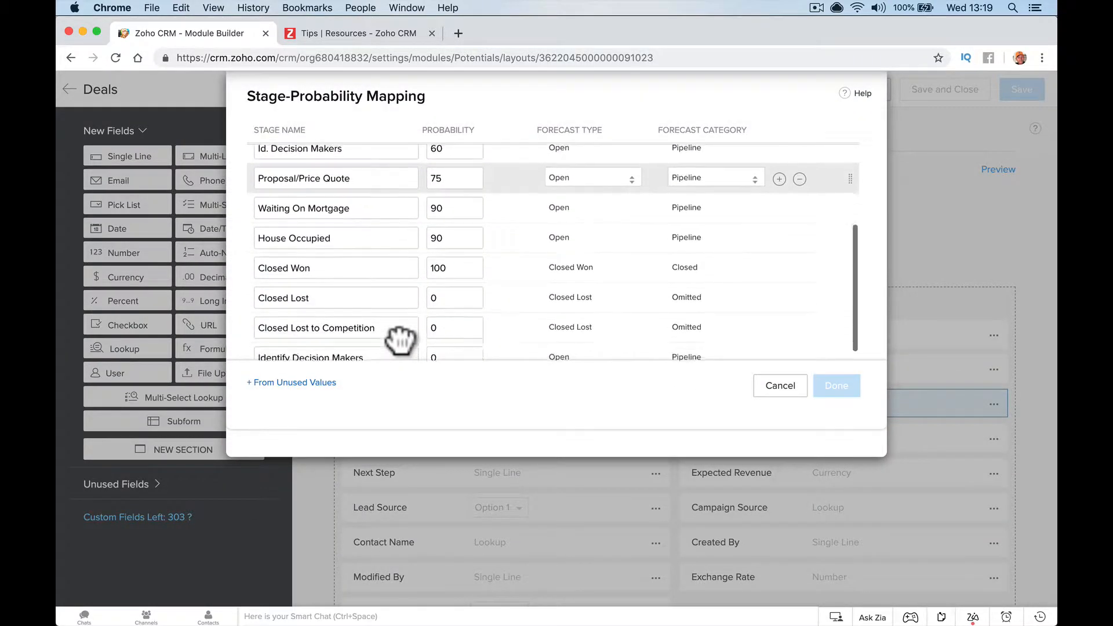
{"action": "scroll", "coordinate": [397, 335], "scroll_direction": "up", "scroll_amount": 5}
{"action": "double_click", "coordinate": [350, 188]}
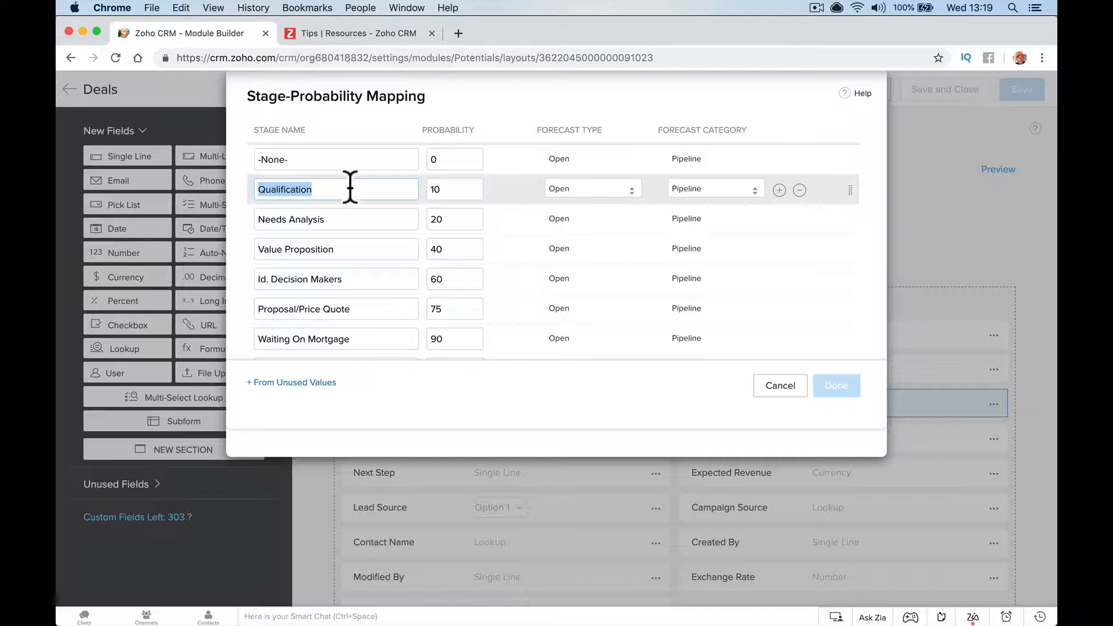
{"action": "type", "text": "Research"}
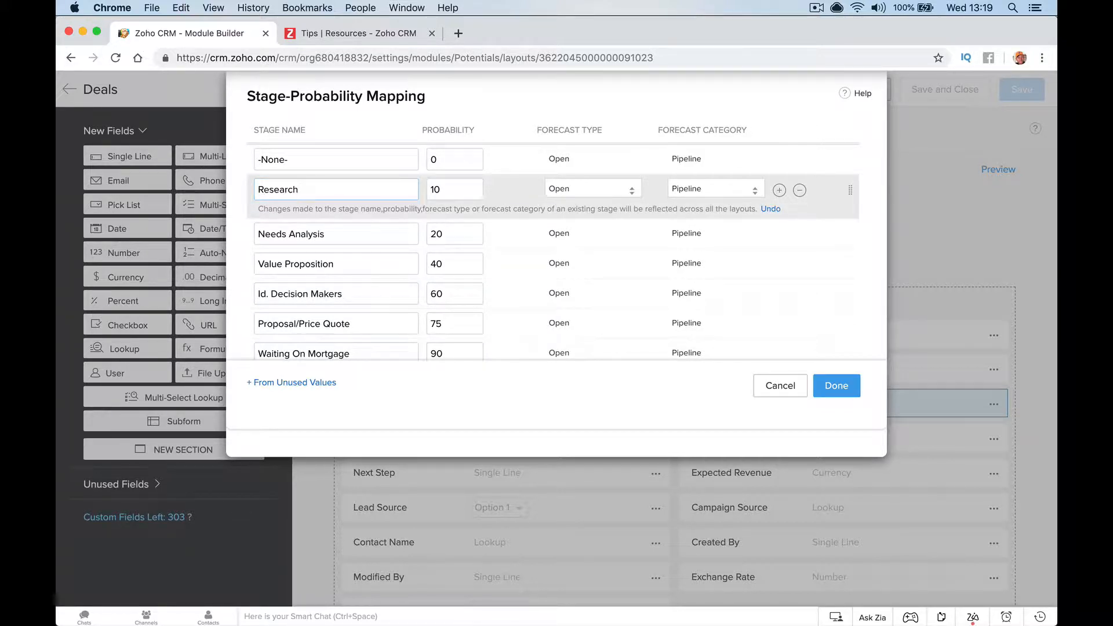
{"action": "key", "text": "Tab"}
{"action": "type", "text": "5"}
{"action": "triple_click", "coordinate": [310, 234]}
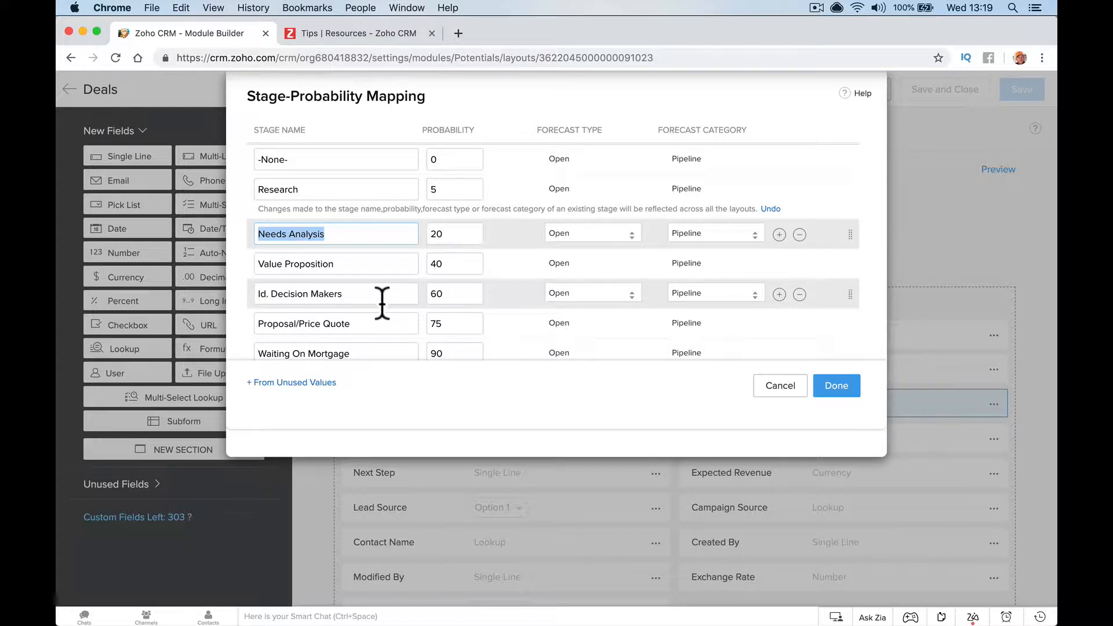
{"action": "type", "text": "Team Research"}
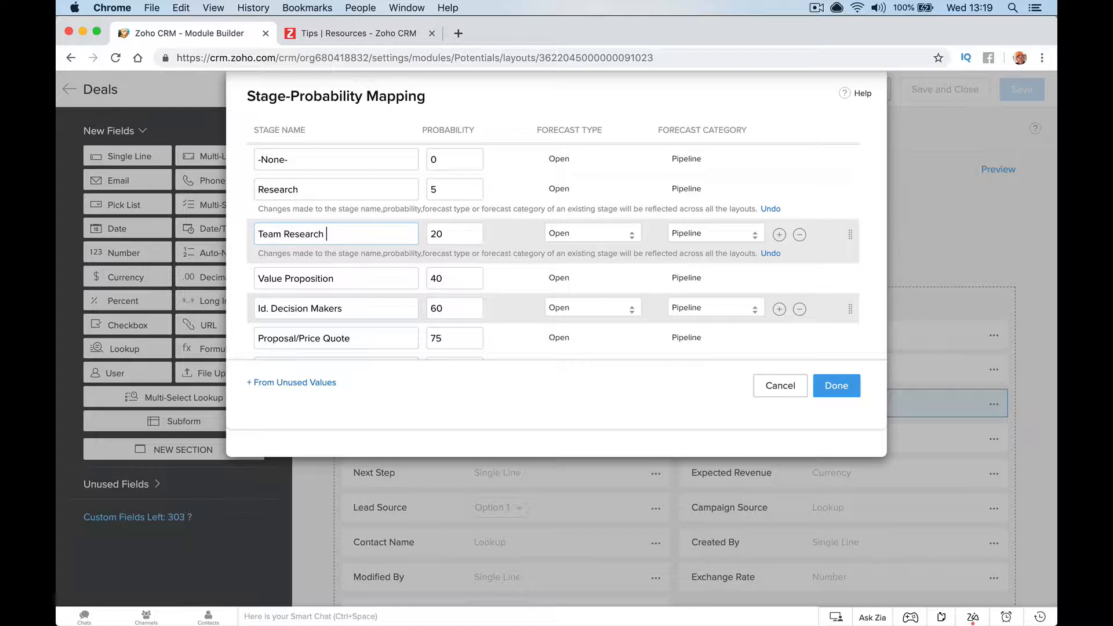
{"action": "key", "text": "Tab"}
{"action": "type", "text": "15"}
Rename the Value Proposition stage to Contact Customer with 30% probability
{"action": "scroll", "coordinate": [381, 279], "scroll_direction": "down", "scroll_amount": 1}
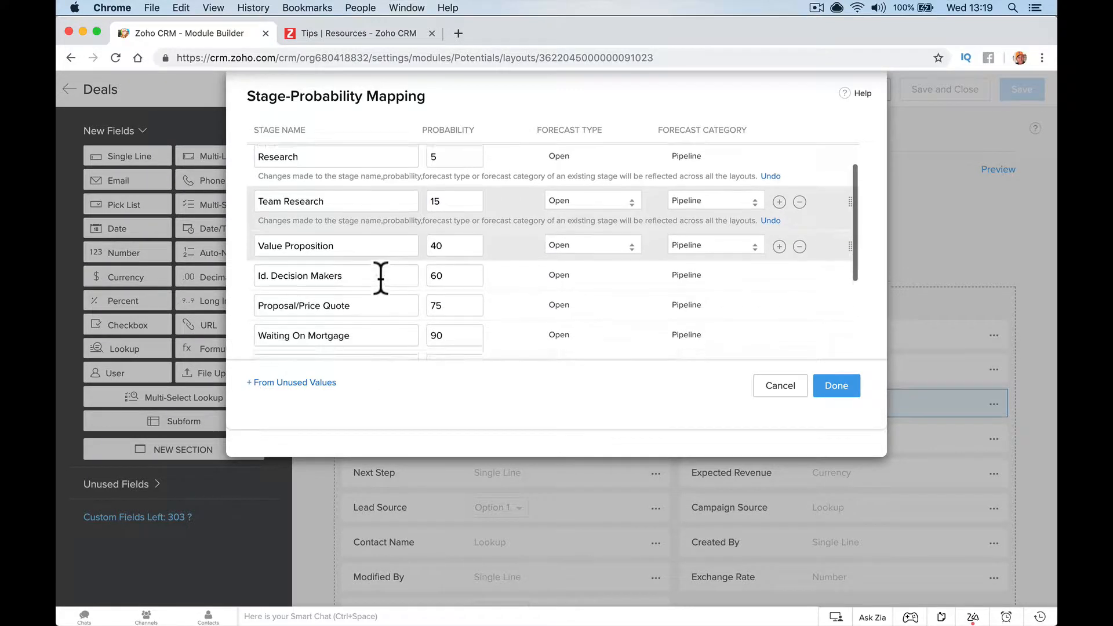
{"action": "scroll", "coordinate": [380, 278], "scroll_direction": "down", "scroll_amount": 1}
{"action": "scroll", "coordinate": [381, 277], "scroll_direction": "up", "scroll_amount": 1}
{"action": "left_click", "coordinate": [374, 243]}
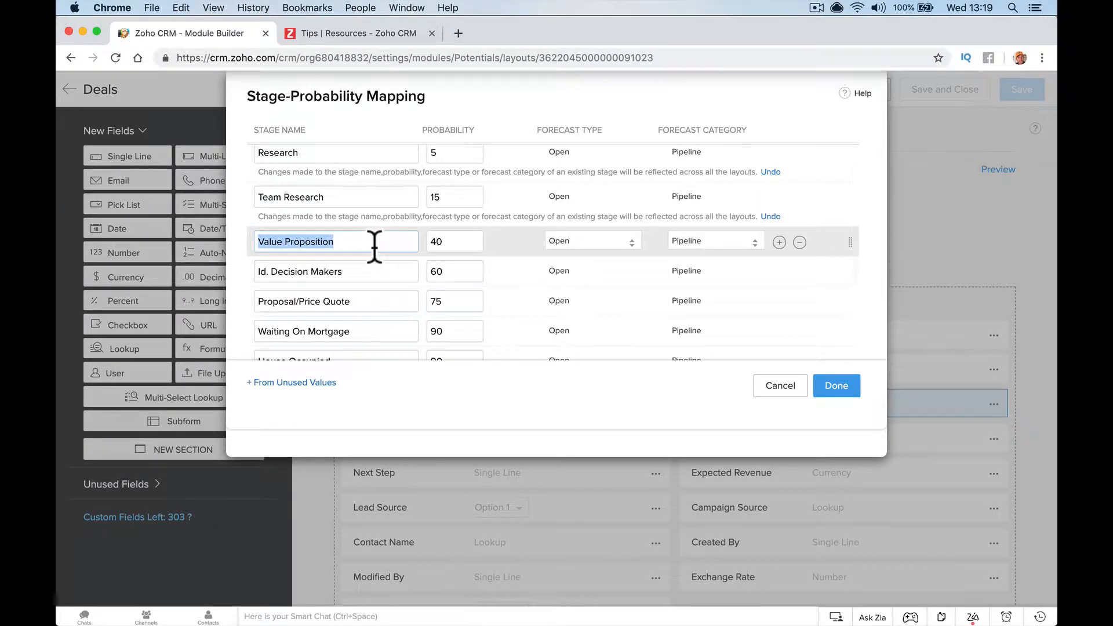
{"action": "type", "text": "Contact Customer"}
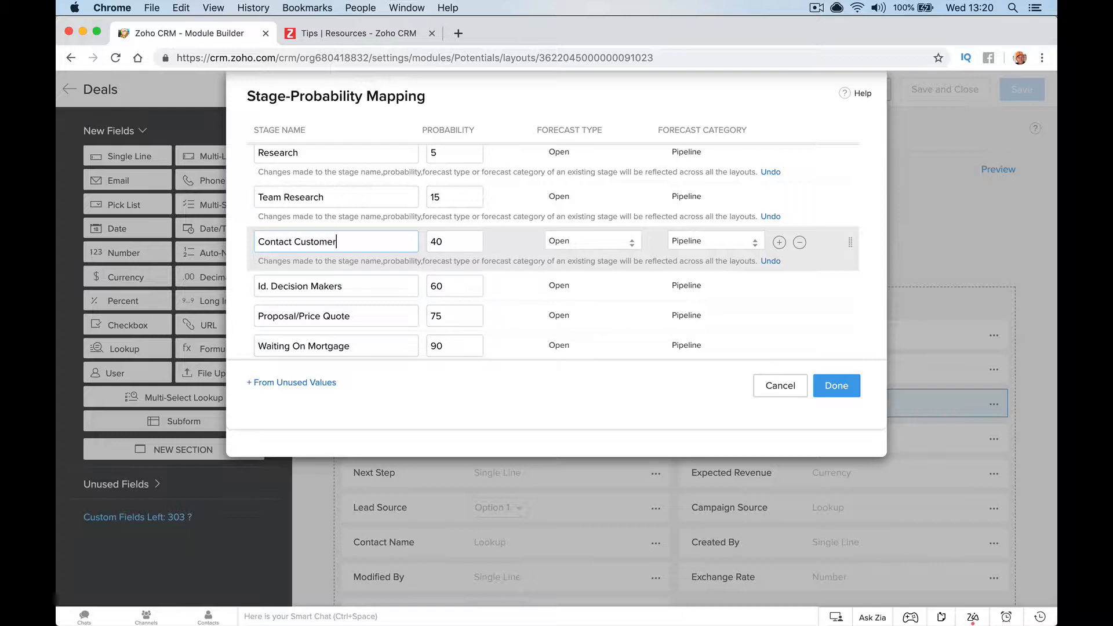
{"action": "key", "text": "Tab"}
{"action": "type", "text": "3"}
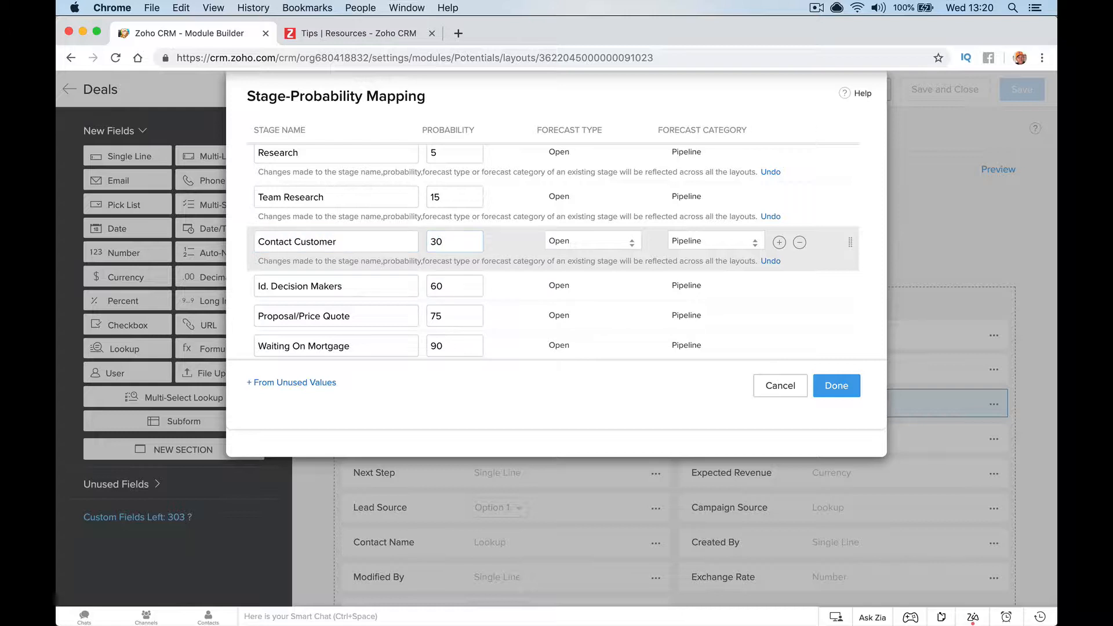
Rename Id. Decision Makers to Set Meeting and Proposal/Price Quote to Quote Sent, then apply
{"action": "triple_click", "coordinate": [376, 287]}
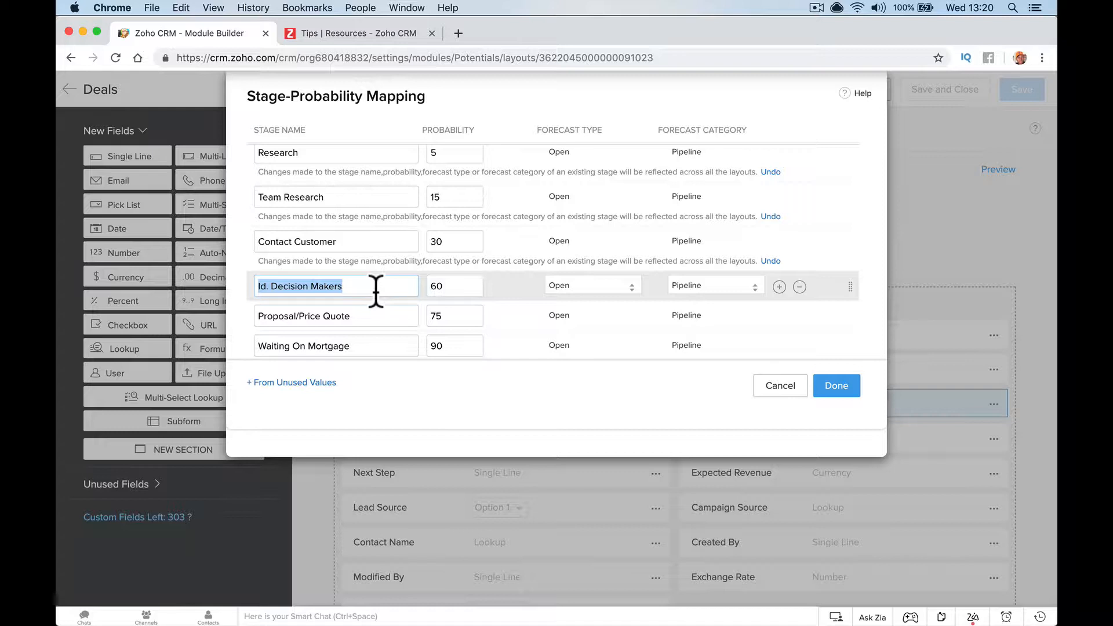
{"action": "type", "text": "Set"}
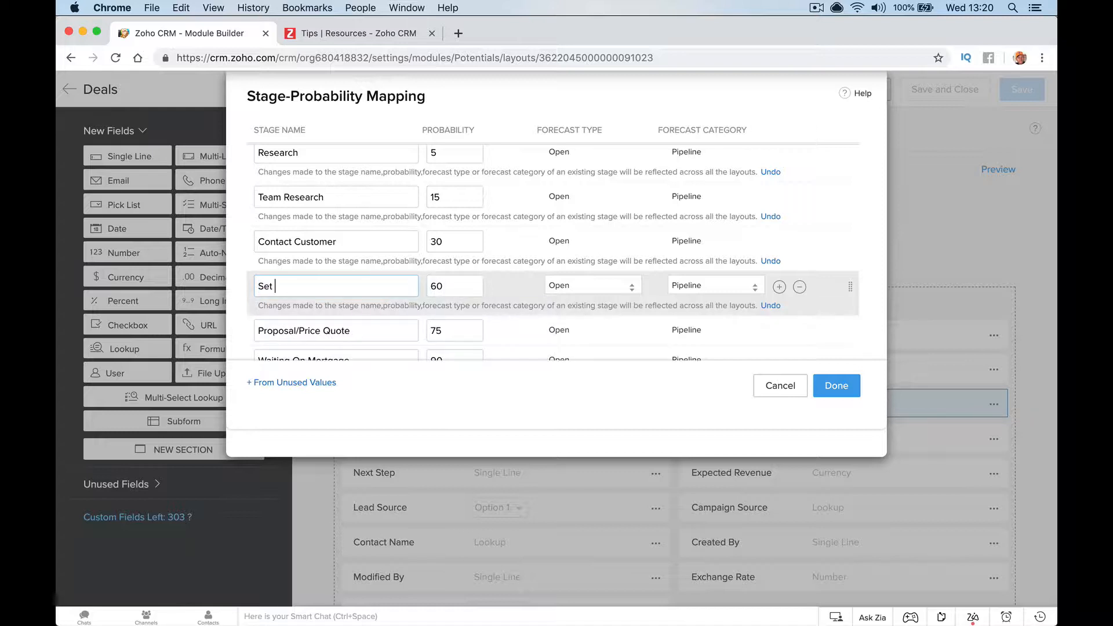
{"action": "type", "text": " Meeting"}
{"action": "key", "text": "Tab"}
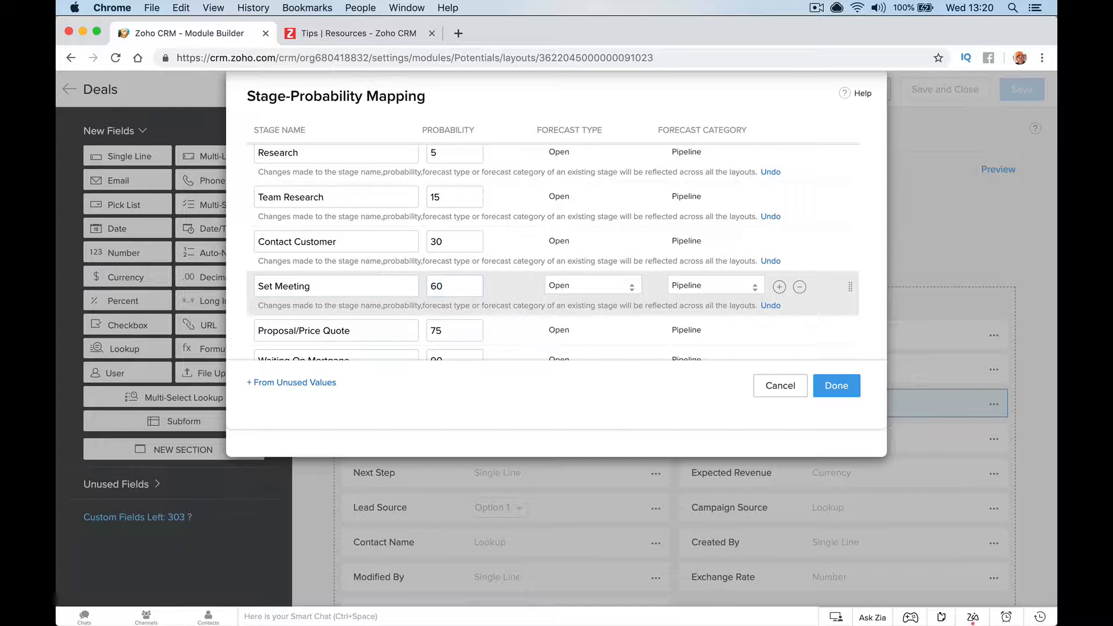
{"action": "left_click", "coordinate": [356, 326]}
{"action": "scroll", "coordinate": [356, 327], "scroll_direction": "down", "scroll_amount": 2}
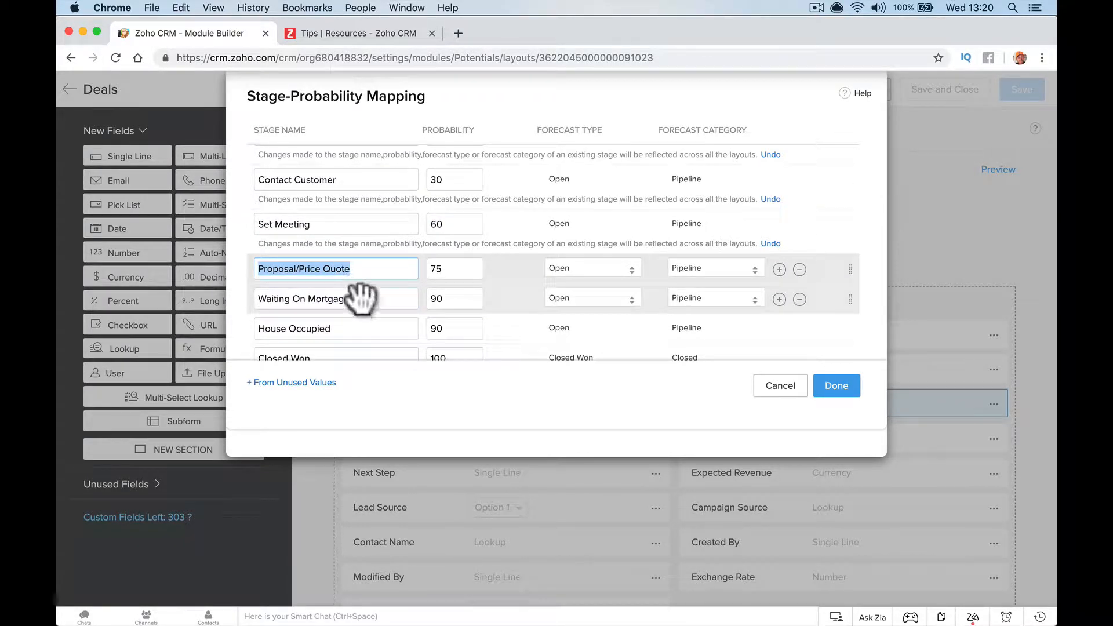
{"action": "type", "text": "Quo"}
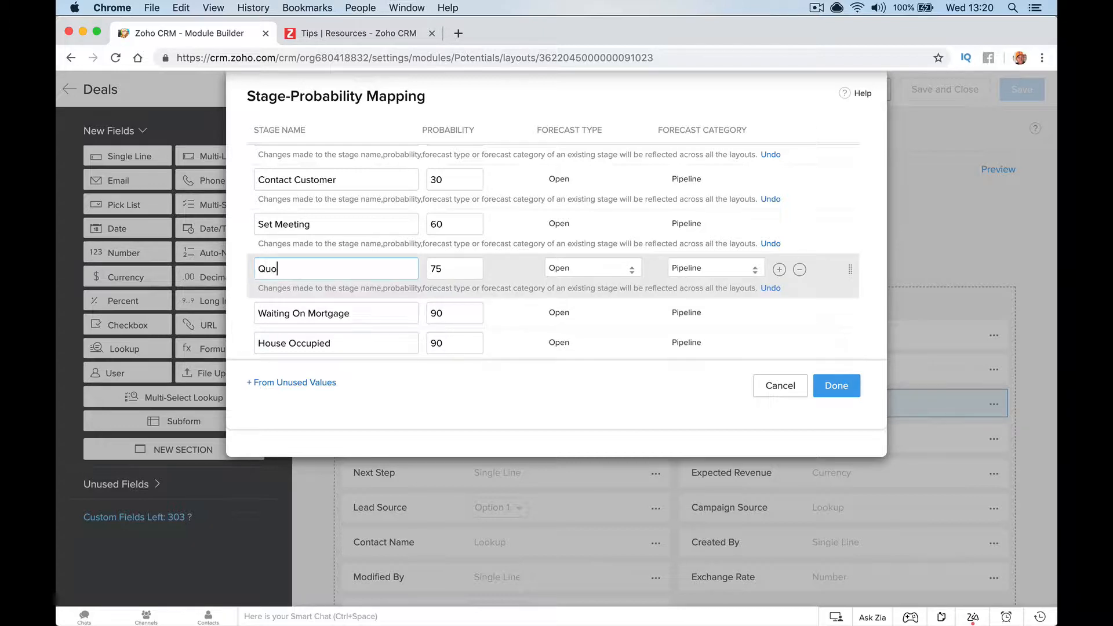
{"action": "type", "text": "te Sent"}
{"action": "key", "text": "Tab"}
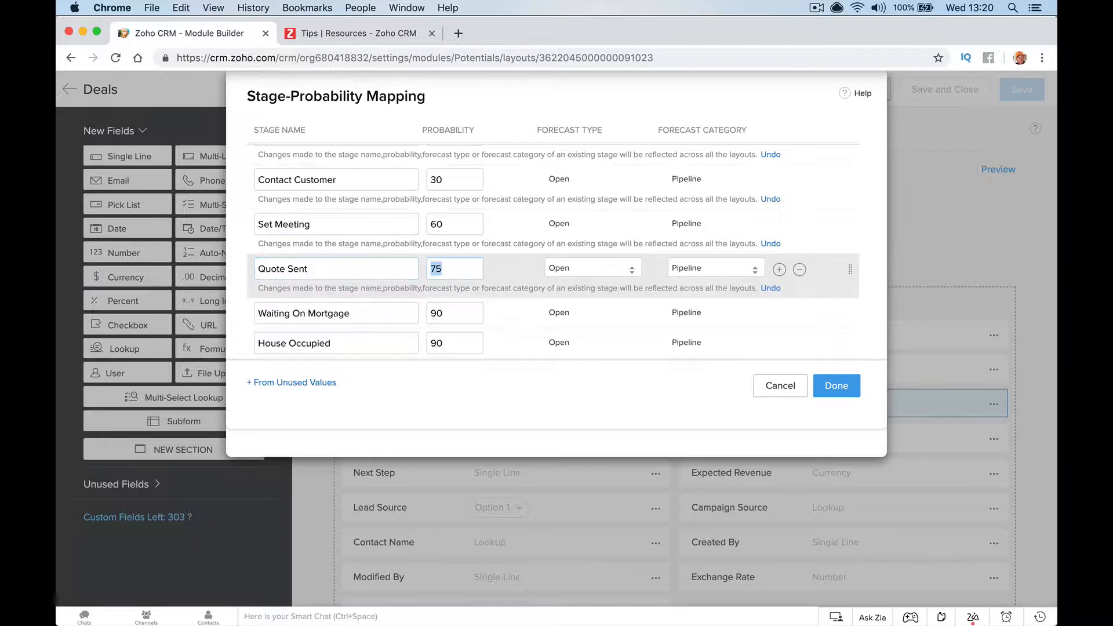
{"action": "left_click", "coordinate": [830, 386]}
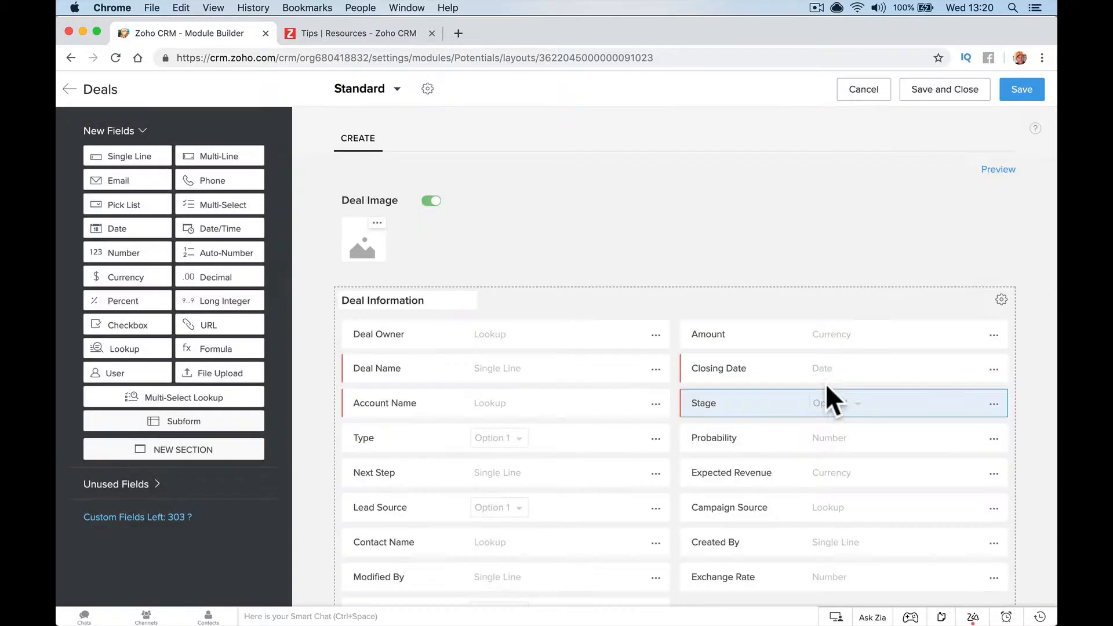
Save the Deals Standard layout and go to the Deals board
{"action": "left_click", "coordinate": [1011, 98]}
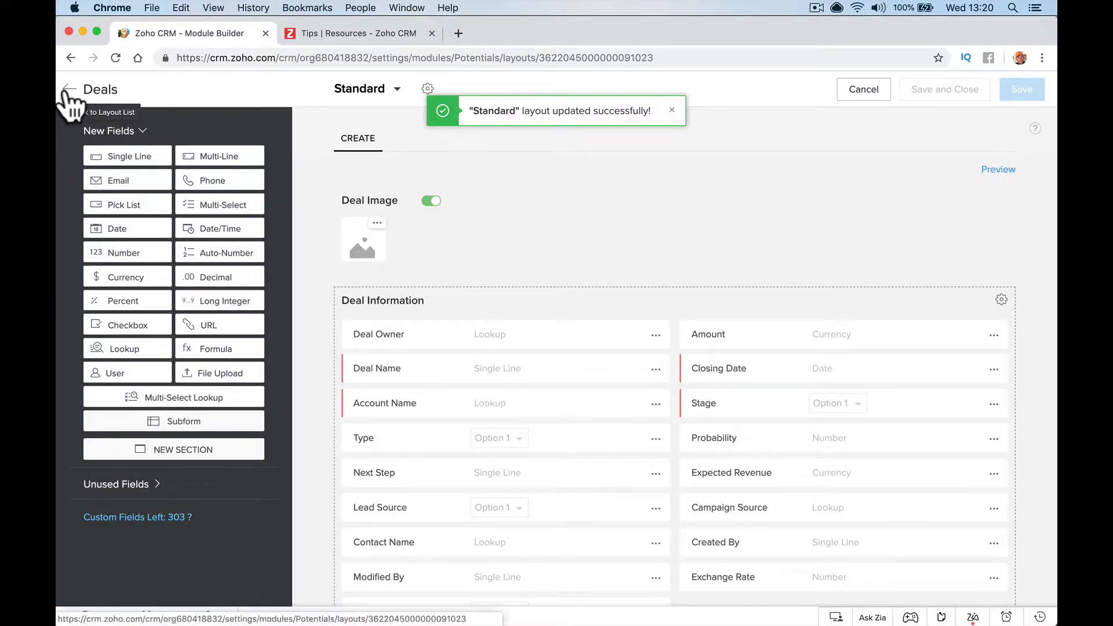
{"action": "left_click", "coordinate": [68, 89]}
{"action": "left_click", "coordinate": [301, 92]}
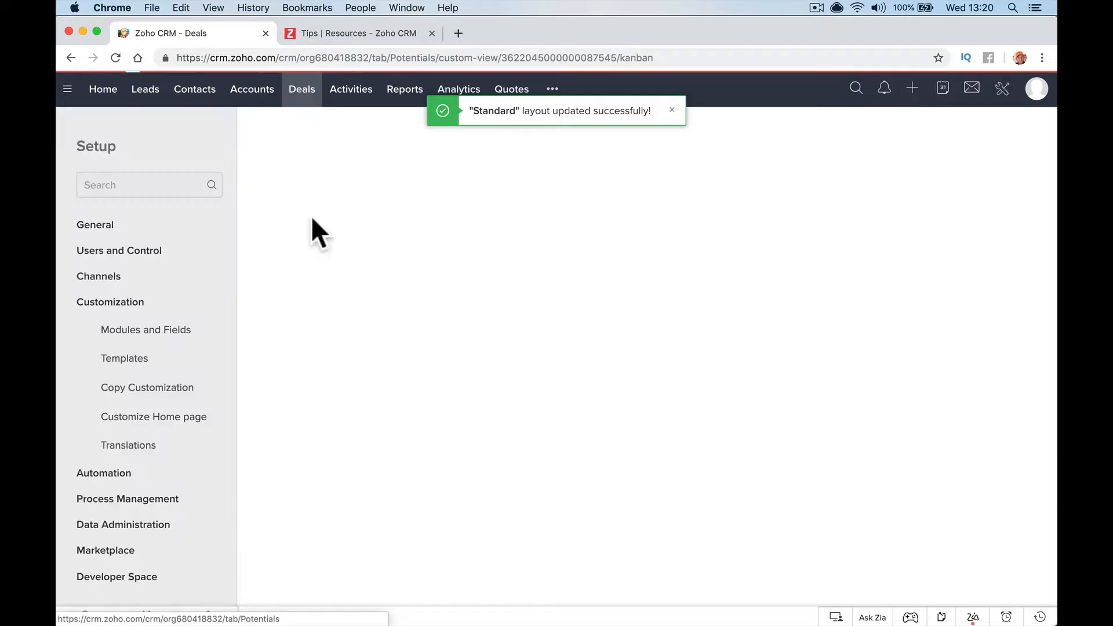
Scroll across the Deals kanban to check the Set Meeting and Quote Sent (75%) columns
{"action": "scroll", "coordinate": [395, 210], "scroll_direction": "right", "scroll_amount": 5}
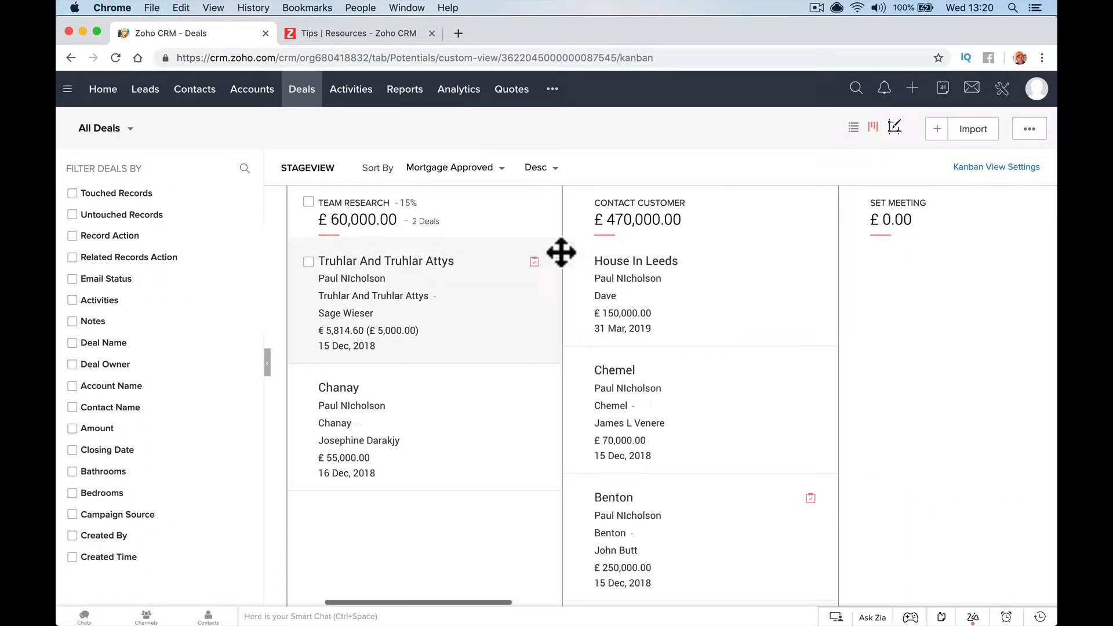
{"action": "scroll", "coordinate": [562, 251], "scroll_direction": "right", "scroll_amount": 3}
{"action": "scroll", "coordinate": [546, 203], "scroll_direction": "right", "scroll_amount": 5}
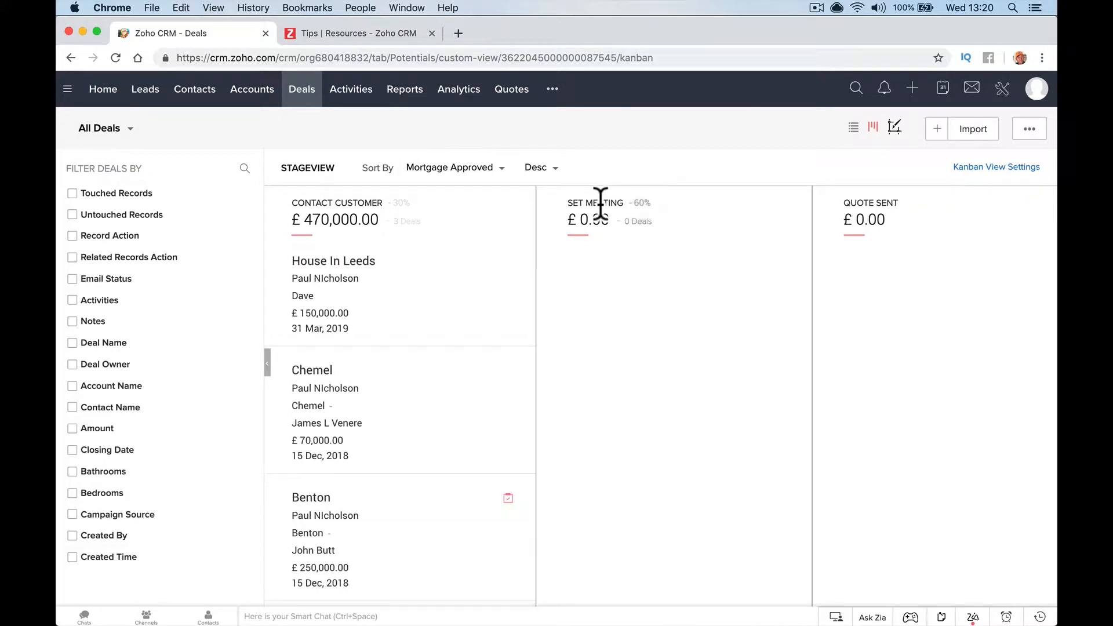
{"action": "scroll", "coordinate": [651, 203], "scroll_direction": "right", "scroll_amount": 5}
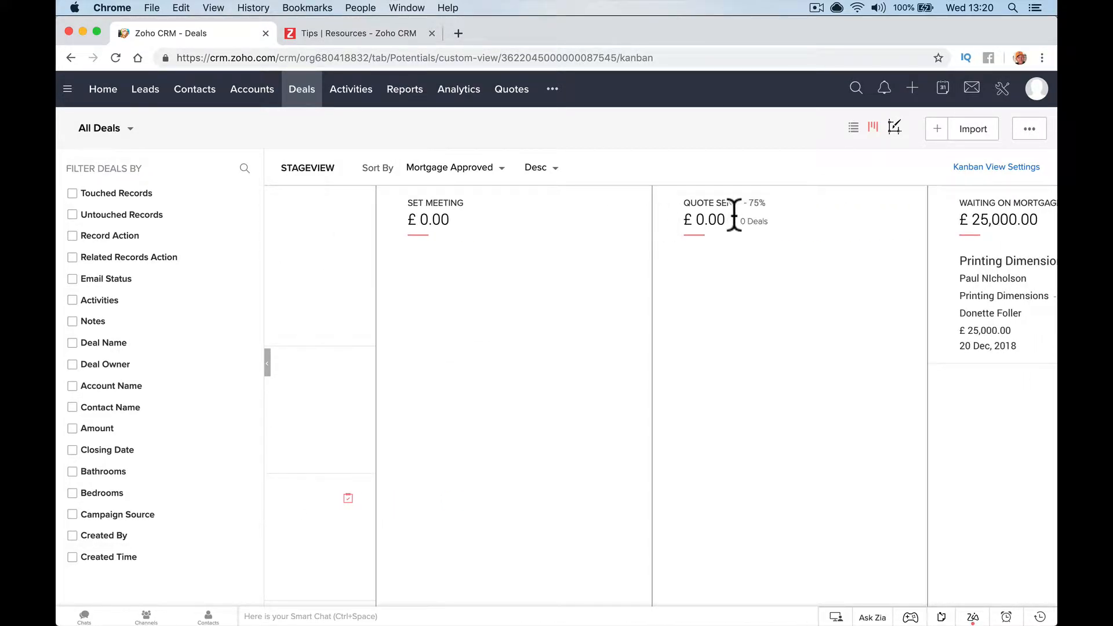
{"action": "scroll", "coordinate": [734, 215], "scroll_direction": "right", "scroll_amount": 5}
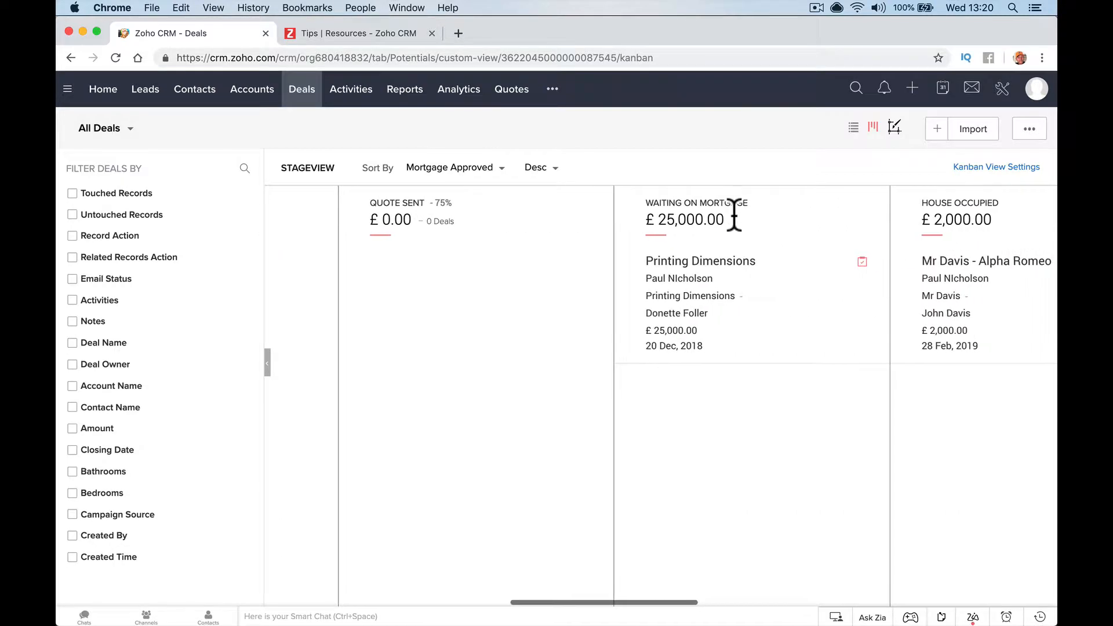
{"action": "scroll", "coordinate": [734, 214], "scroll_direction": "left", "scroll_amount": 5}
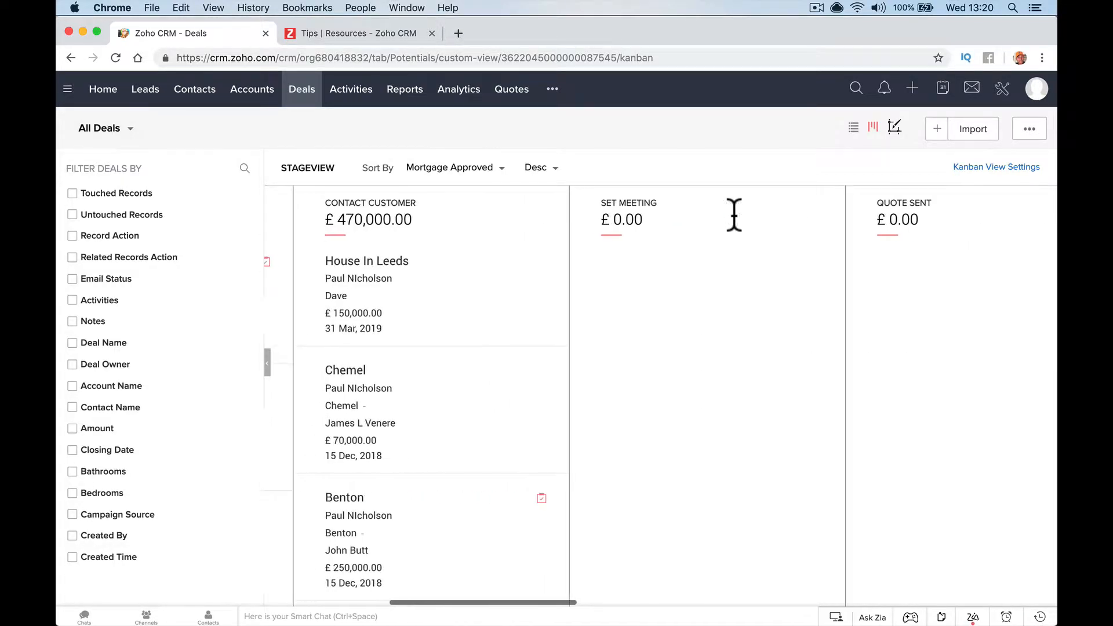
{"action": "scroll", "coordinate": [732, 213], "scroll_direction": "left", "scroll_amount": 5}
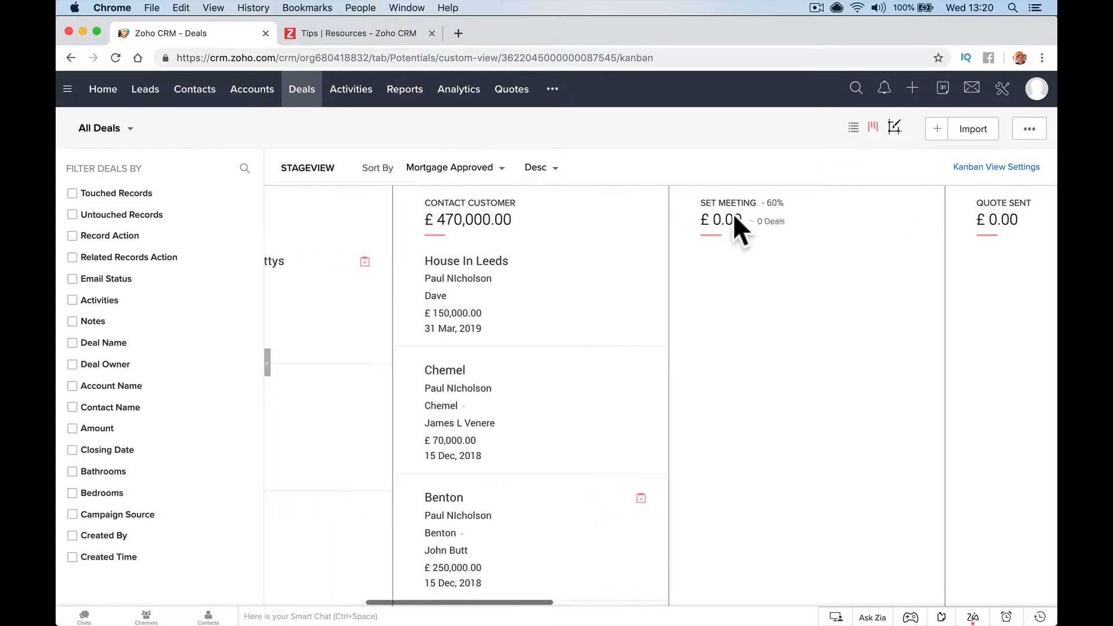
{"action": "scroll", "coordinate": [734, 215], "scroll_direction": "left", "scroll_amount": 1}
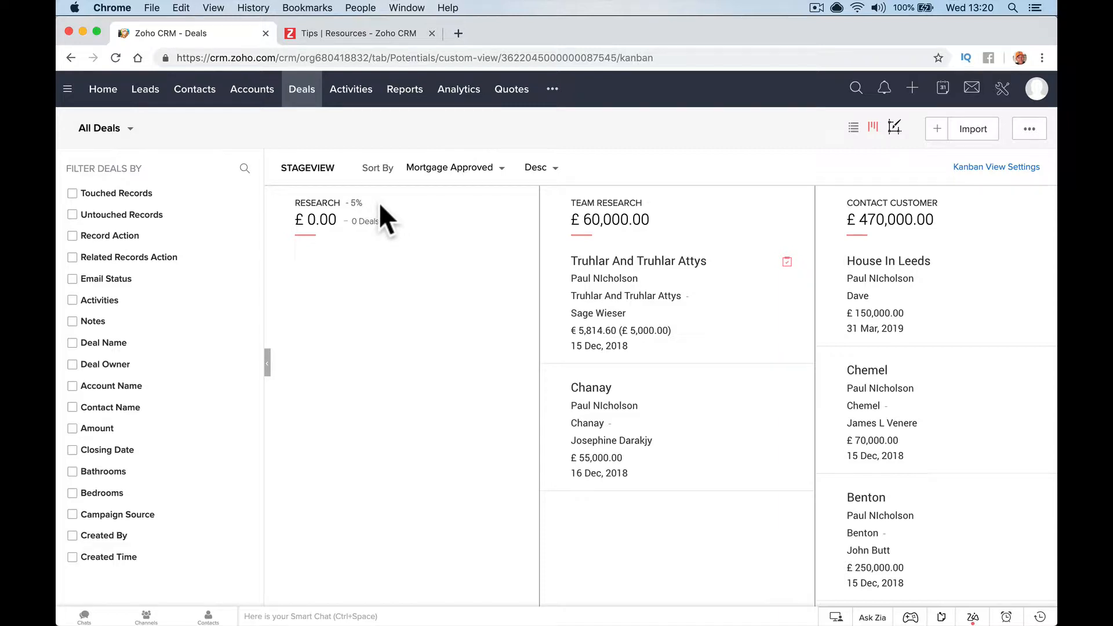
{"action": "scroll", "coordinate": [378, 202], "scroll_direction": "right", "scroll_amount": 10}
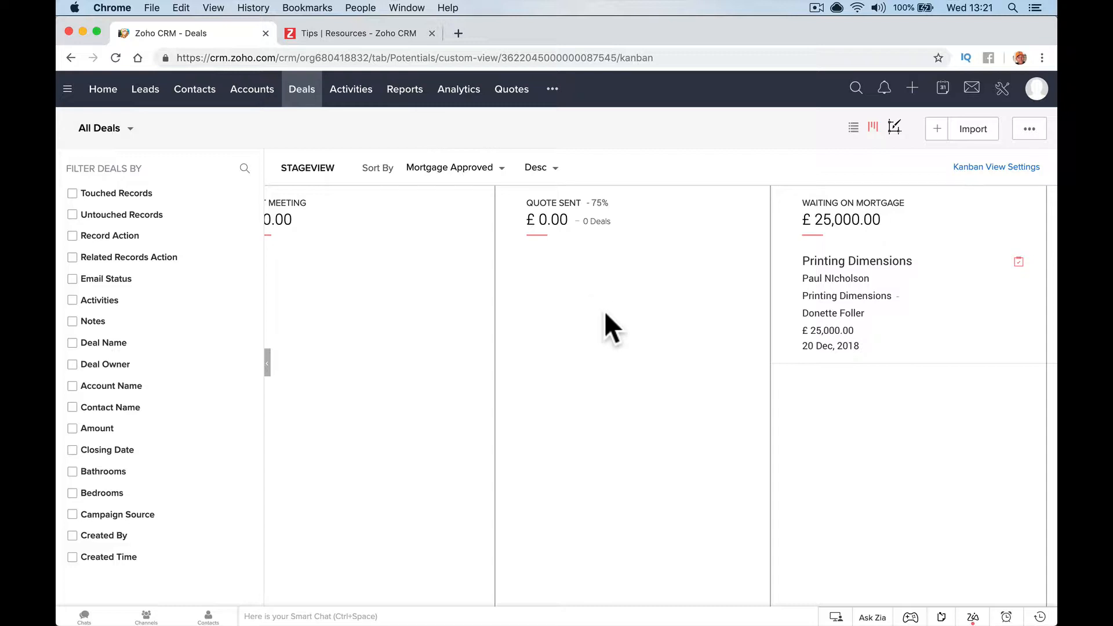
{"action": "scroll", "coordinate": [637, 316], "scroll_direction": "right", "scroll_amount": 4}
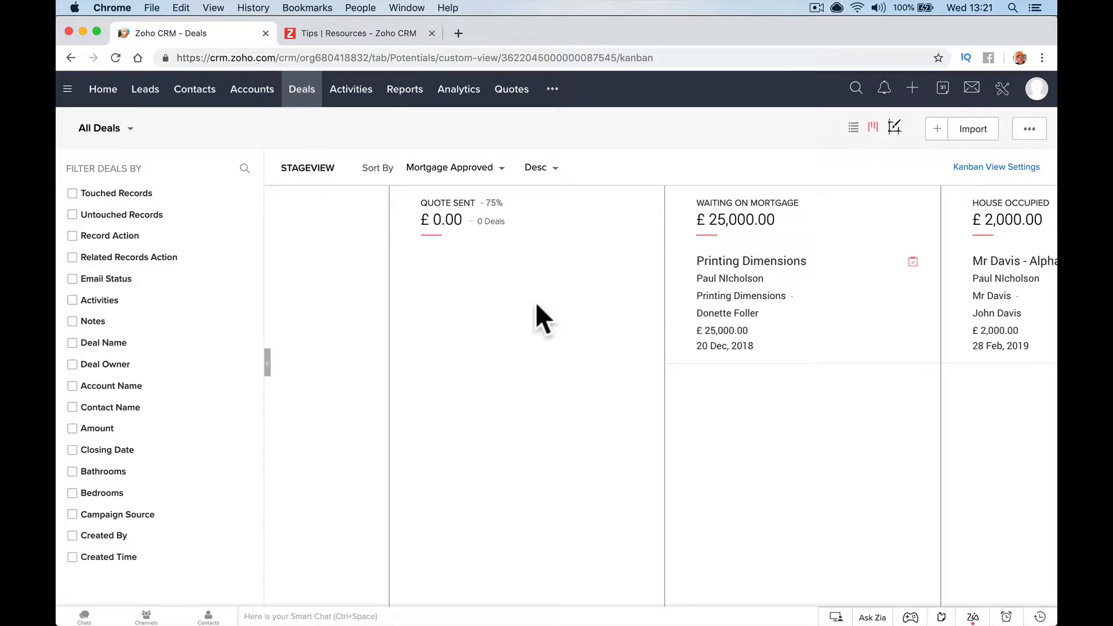
{"action": "scroll", "coordinate": [536, 305], "scroll_direction": "right", "scroll_amount": 4}
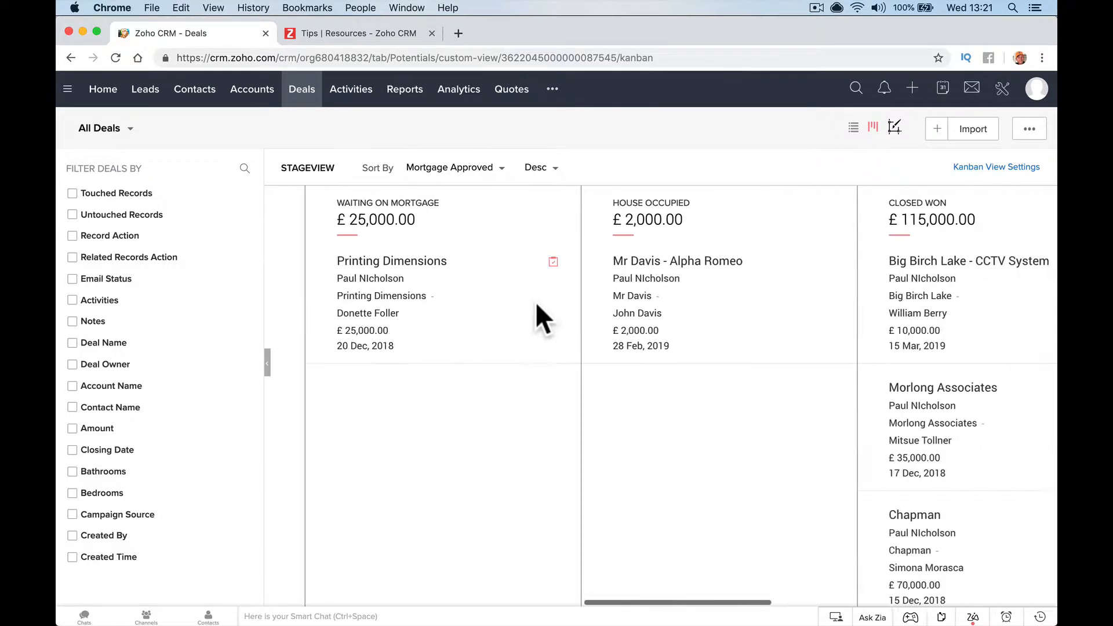
{"action": "scroll", "coordinate": [574, 251], "scroll_direction": "left", "scroll_amount": 10}
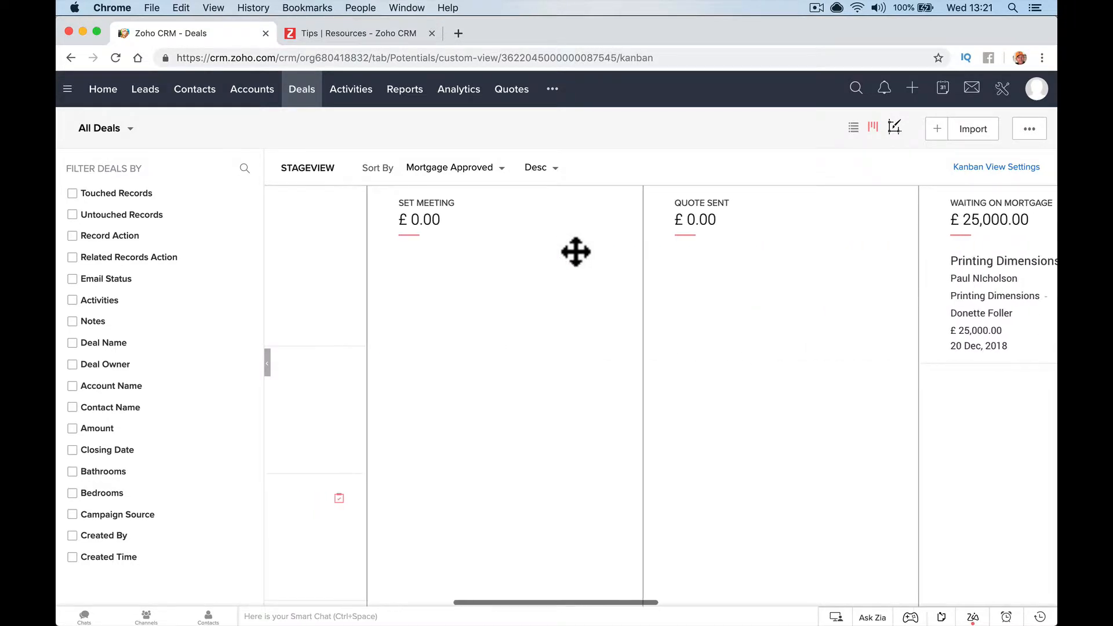
{"action": "scroll", "coordinate": [574, 251], "scroll_direction": "left", "scroll_amount": 6}
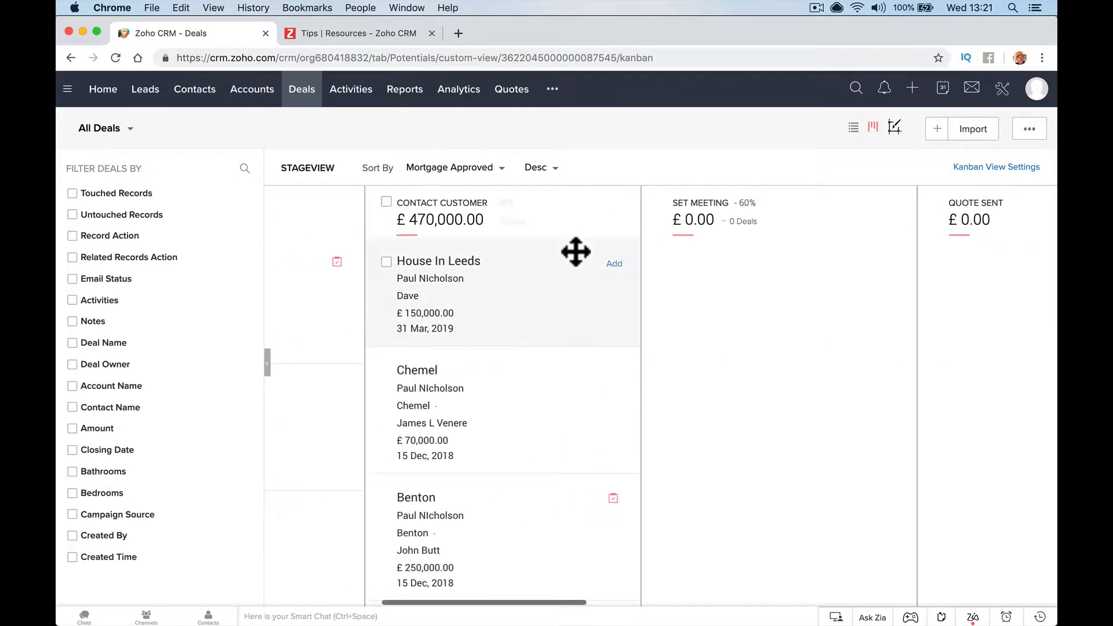
{"action": "scroll", "coordinate": [406, 261], "scroll_direction": "left", "scroll_amount": 2}
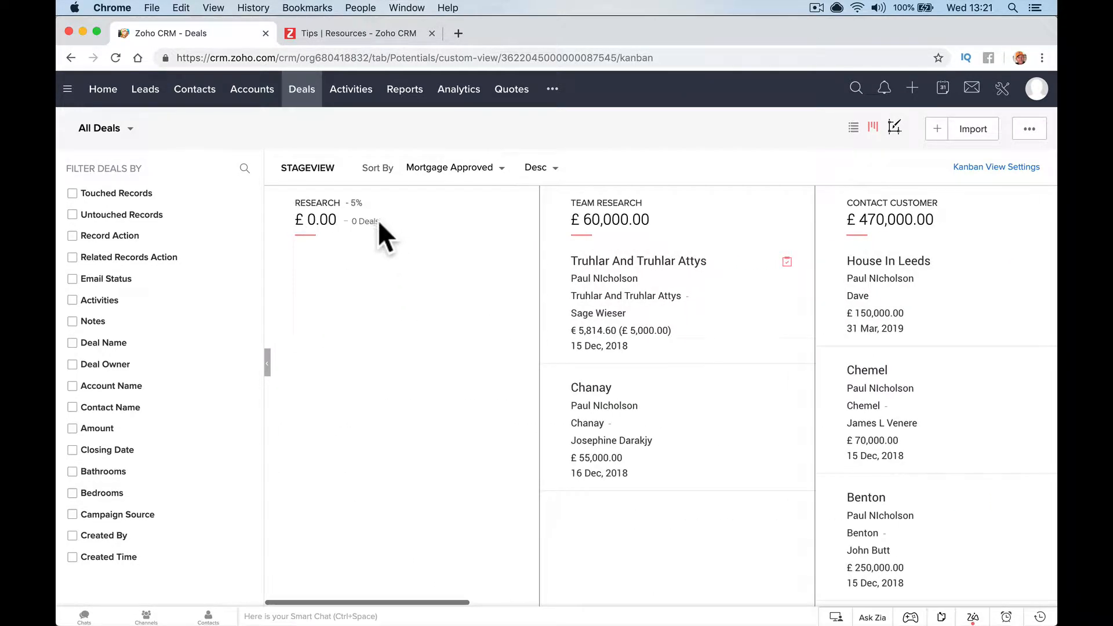
{"action": "scroll", "coordinate": [397, 261], "scroll_direction": "right", "scroll_amount": 8}
{"action": "scroll", "coordinate": [508, 276], "scroll_direction": "right", "scroll_amount": 14}
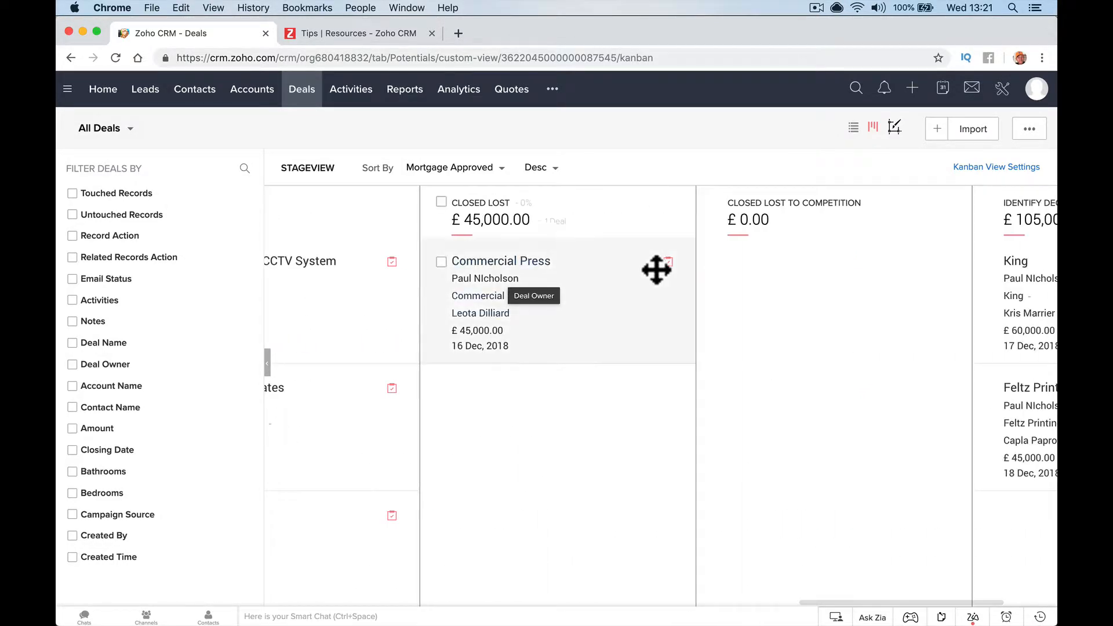
{"action": "scroll", "coordinate": [654, 269], "scroll_direction": "left", "scroll_amount": 12}
{"action": "scroll", "coordinate": [655, 268], "scroll_direction": "left", "scroll_amount": 4}
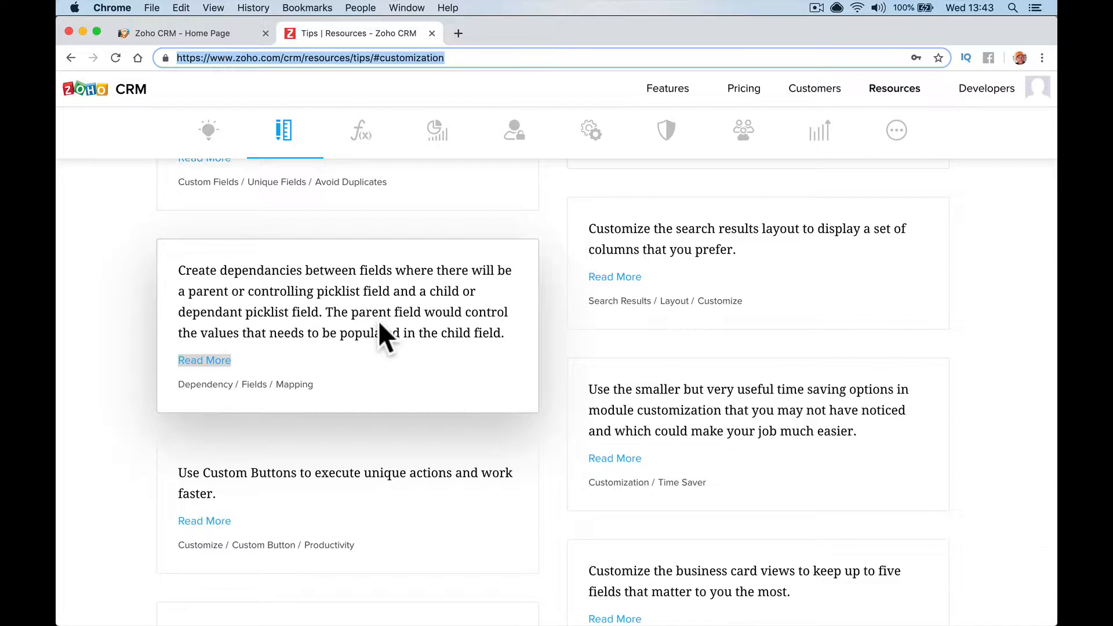
Switch back to the 'Zoho CRM - Home Page' browser tab
{"action": "left_click", "coordinate": [366, 297]}
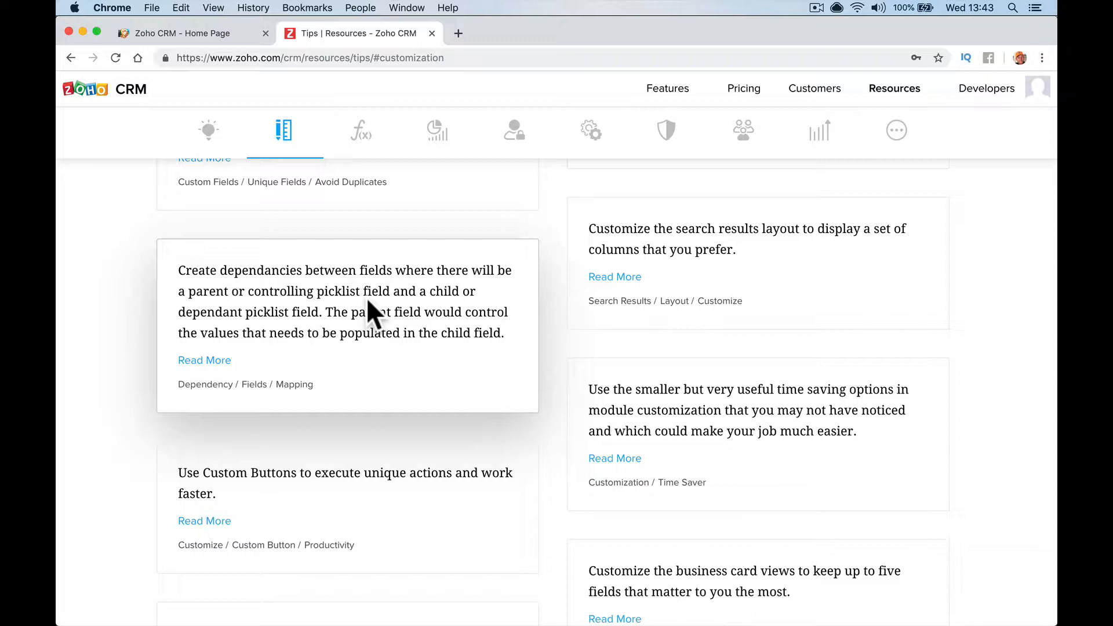
{"action": "left_click", "coordinate": [223, 32]}
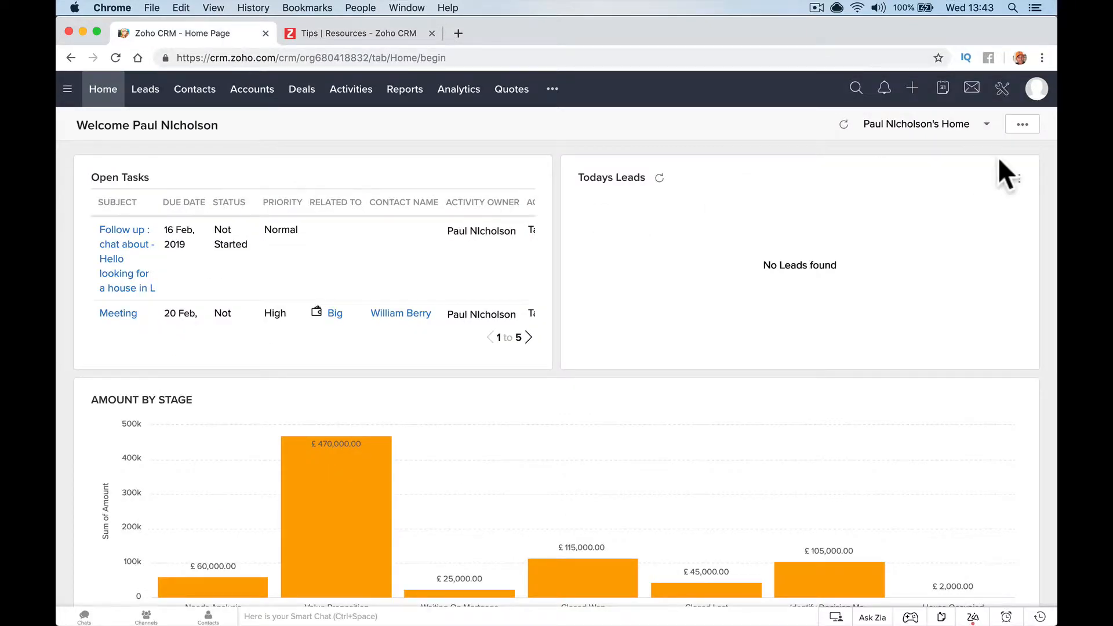
Open the Accounts module's Standard layout in the module builder via Setup > Modules and Fields
{"action": "left_click", "coordinate": [1002, 88]}
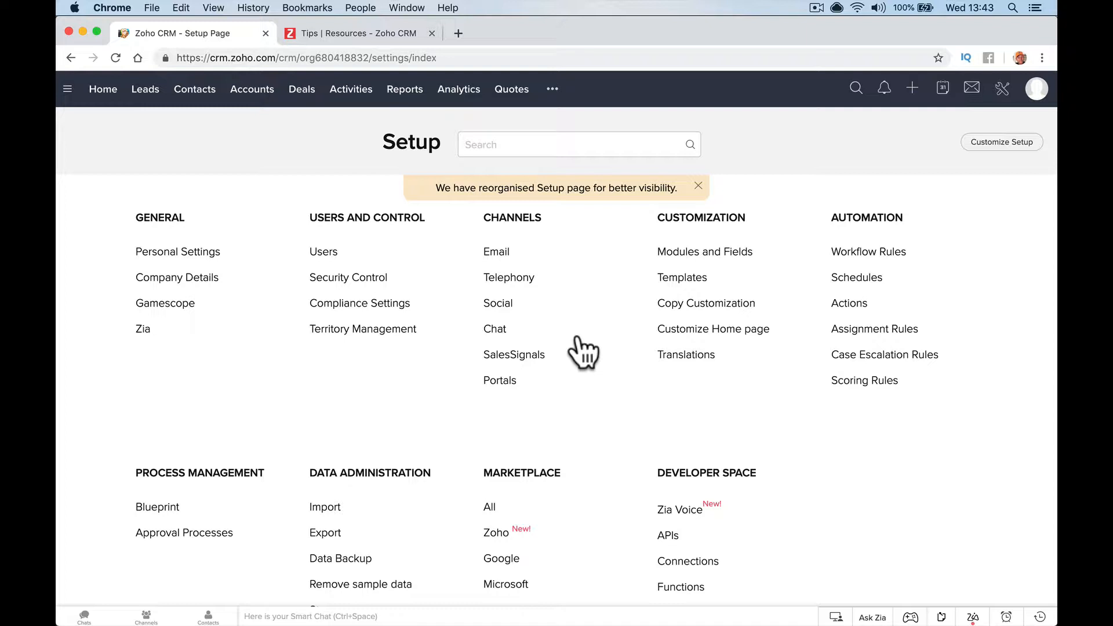
{"action": "left_click", "coordinate": [698, 253]}
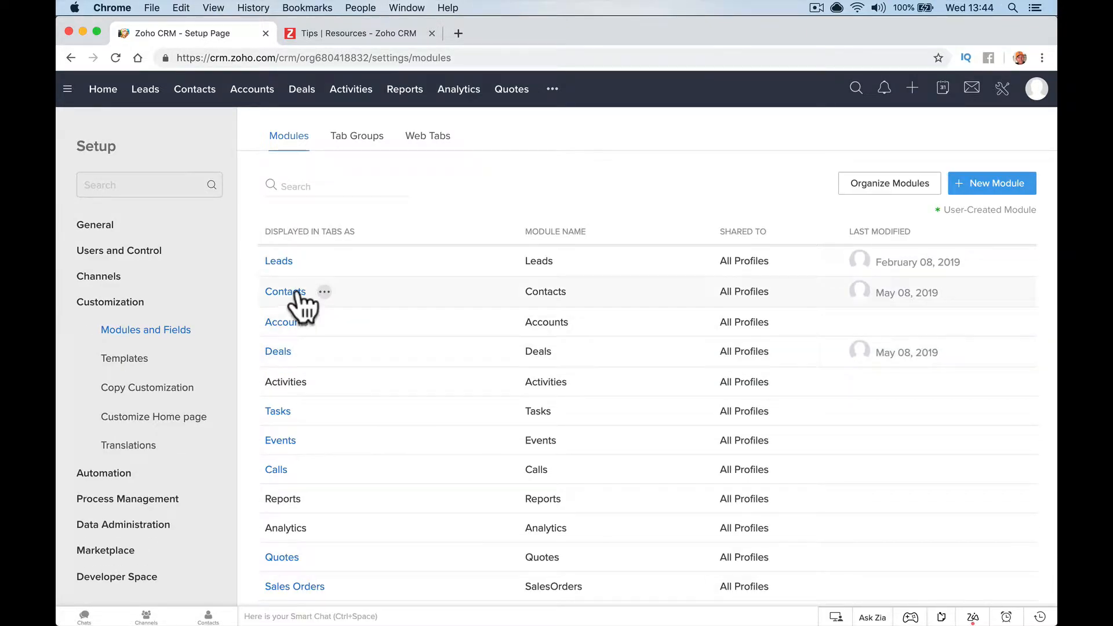
{"action": "left_click", "coordinate": [288, 322]}
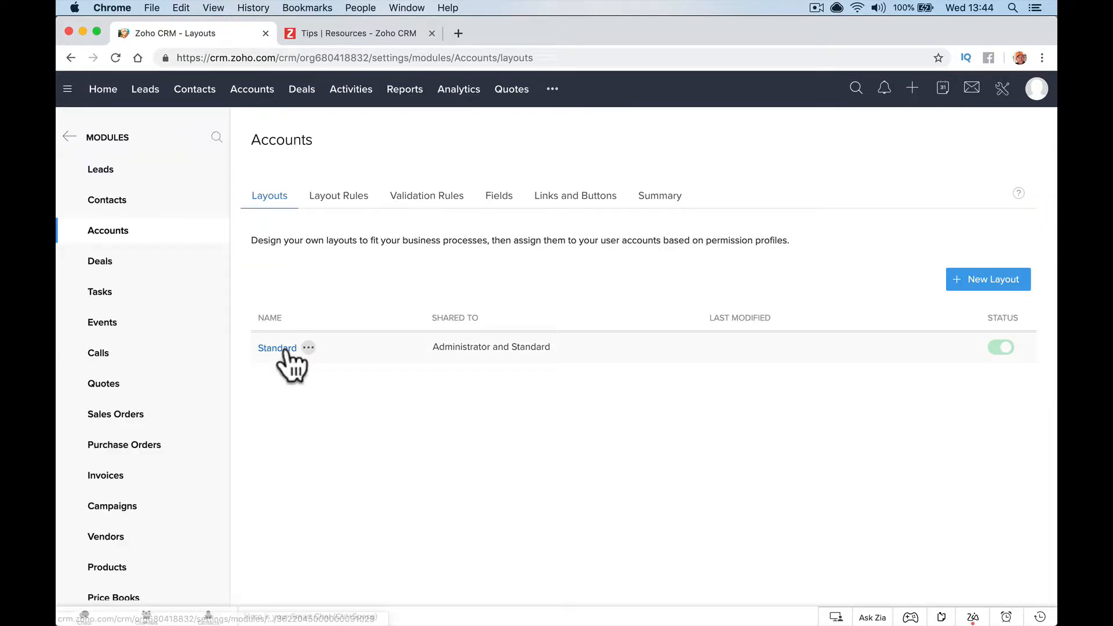
{"action": "left_click", "coordinate": [278, 349]}
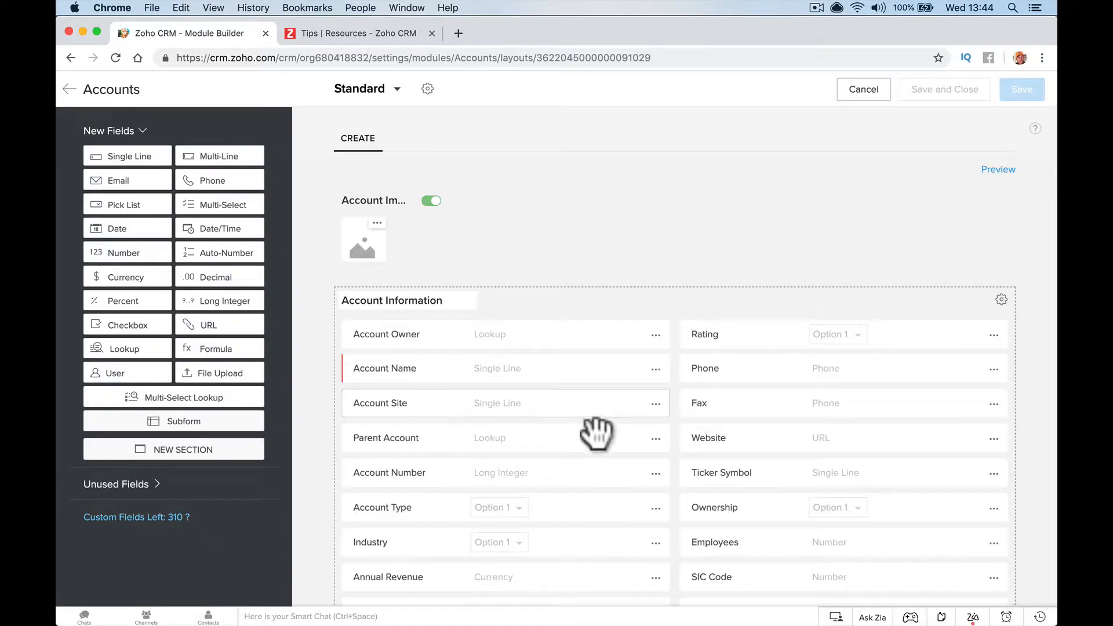
{"action": "scroll", "coordinate": [589, 428], "scroll_direction": "down", "scroll_amount": 4}
{"action": "scroll", "coordinate": [590, 421], "scroll_direction": "down", "scroll_amount": 4}
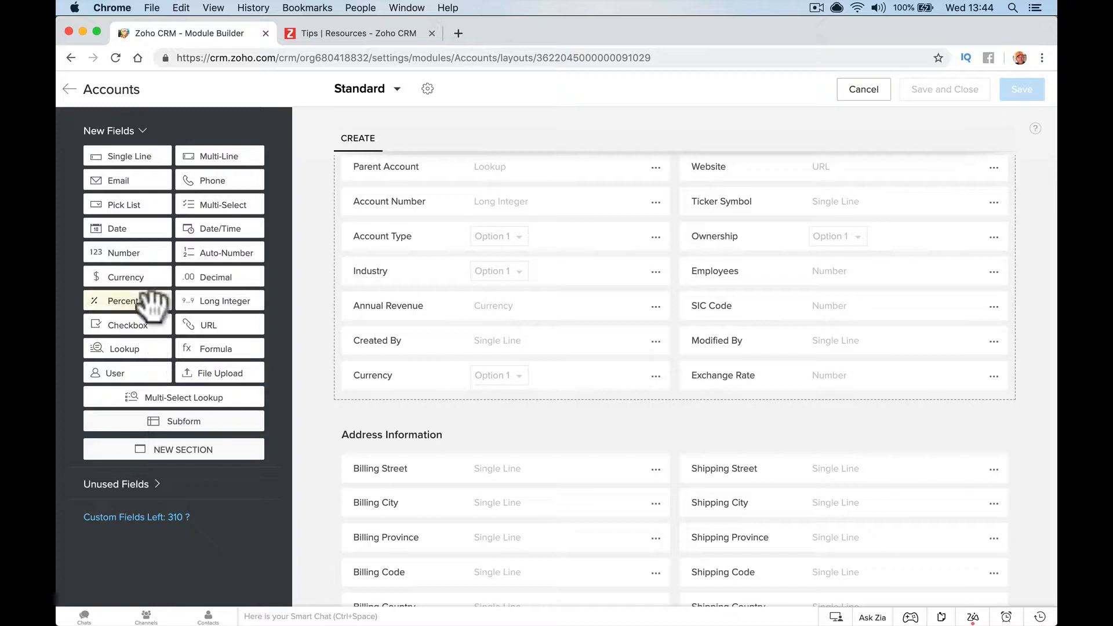
Add a pick list field labelled 'Customer Type' to Account Information
{"action": "left_click_drag", "start_coordinate": [152, 209], "coordinate": [411, 420]}
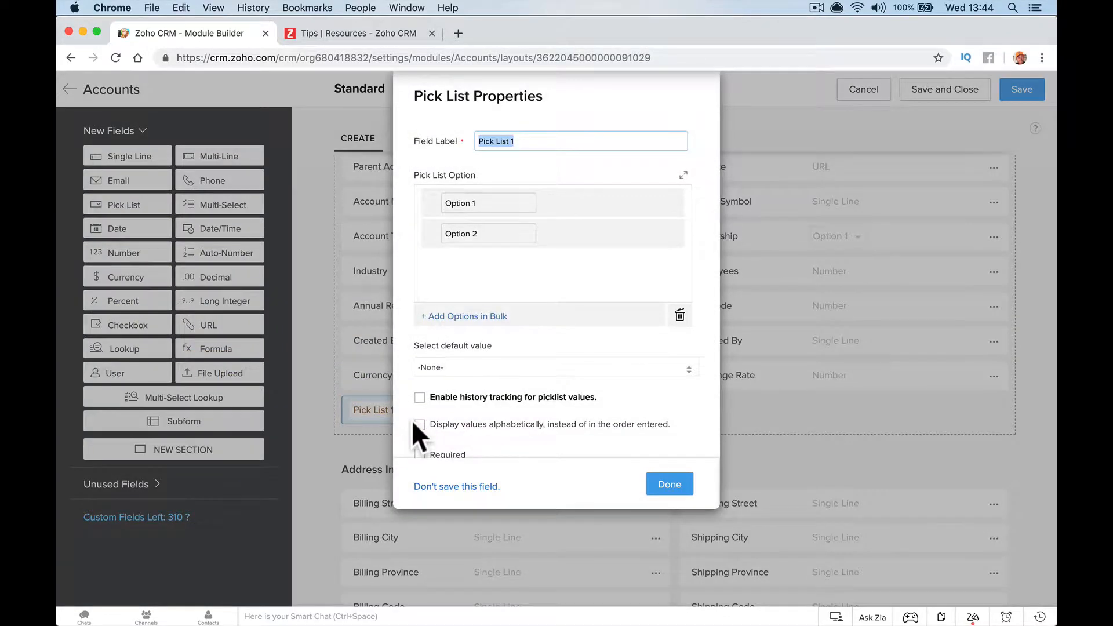
{"action": "key", "text": "BackSpace"}
{"action": "type", "text": "CUSTOMER"}
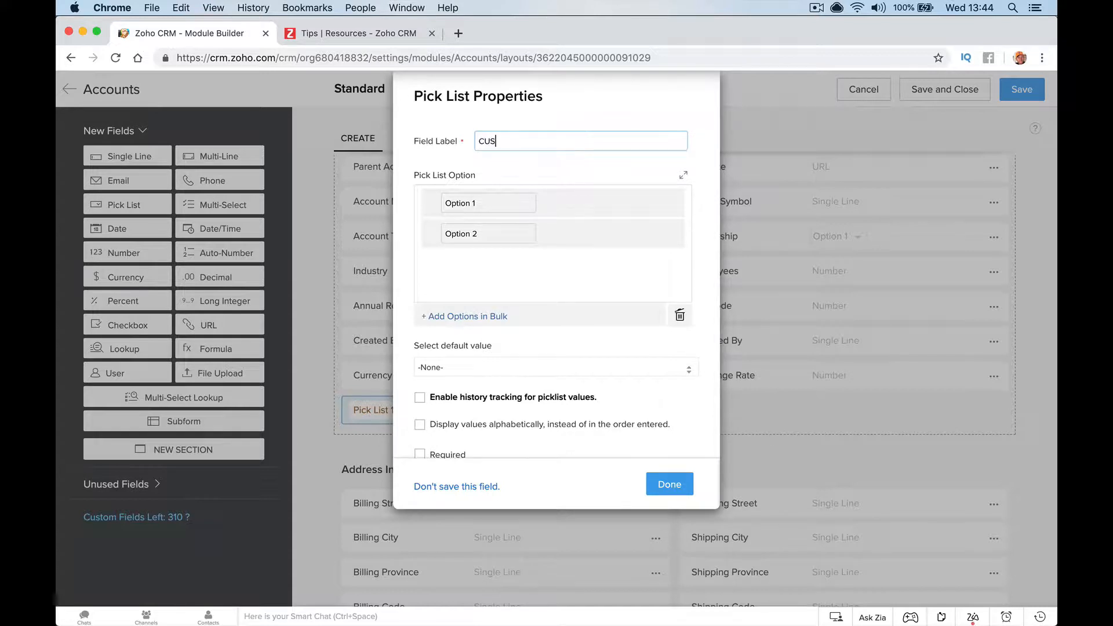
{"action": "key", "text": "BackSpace"}
{"action": "key", "text": "BackSpace"}
{"action": "key", "text": "BackSpace"}
{"action": "key", "text": "BackSpace"}
{"action": "key", "text": "BackSpace"}
{"action": "type", "text": "tomer Type"}
{"action": "key", "text": "Tab"}
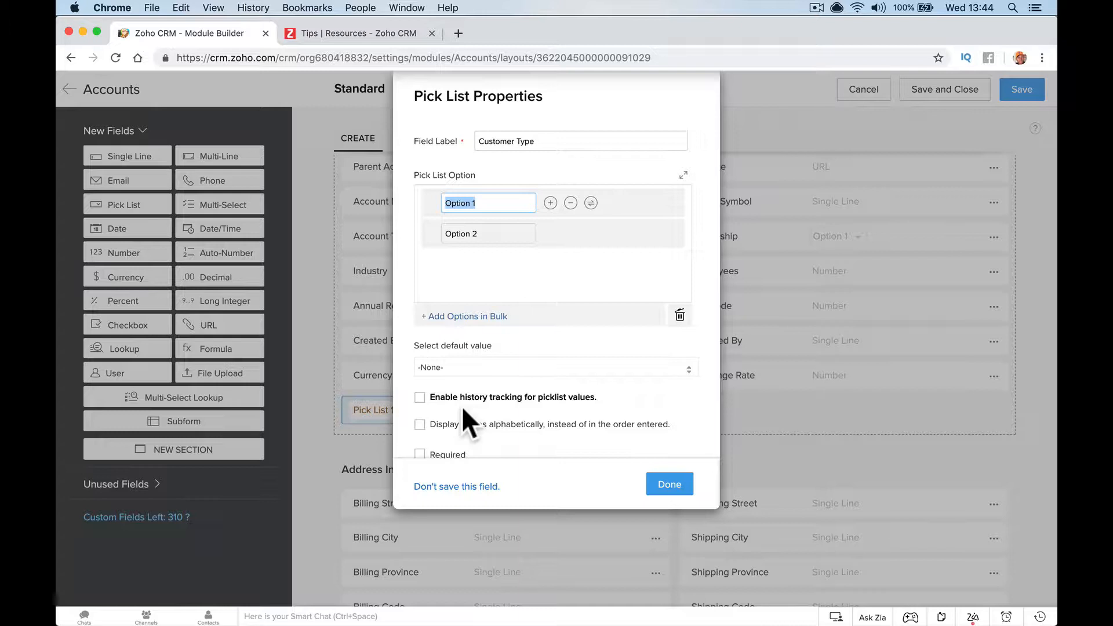
Give Customer Type the options Commercial, Residential, Government and None Profit, and add it to the layout
{"action": "type", "text": "Commercial"}
{"action": "left_click", "coordinate": [506, 235]}
{"action": "triple_click", "coordinate": [506, 235]}
{"action": "type", "text": "R"}
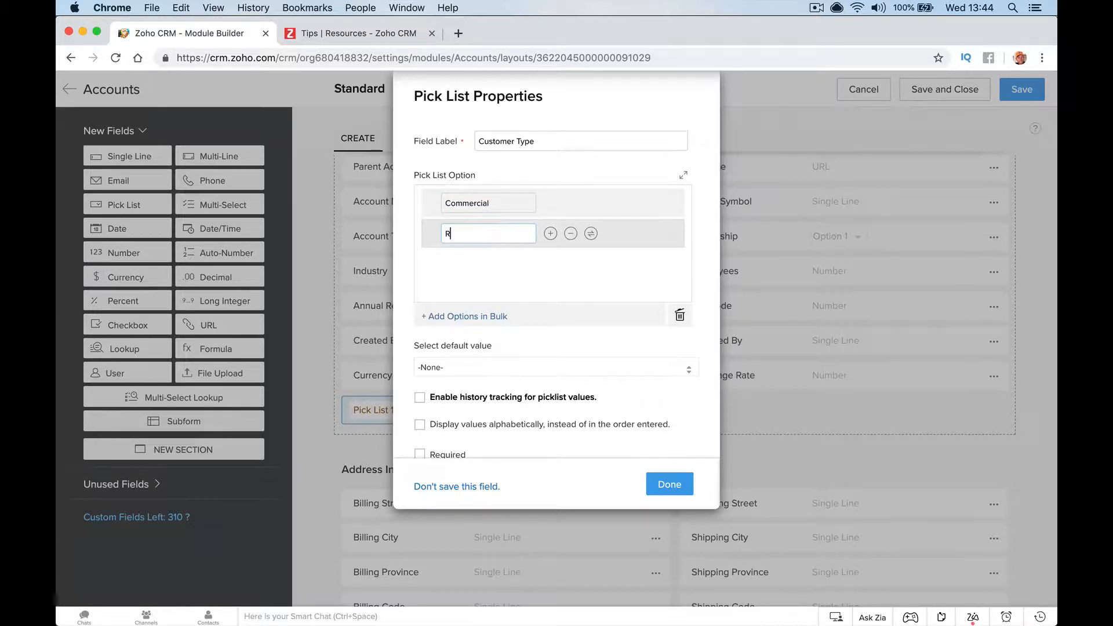
{"action": "type", "text": "esidential"}
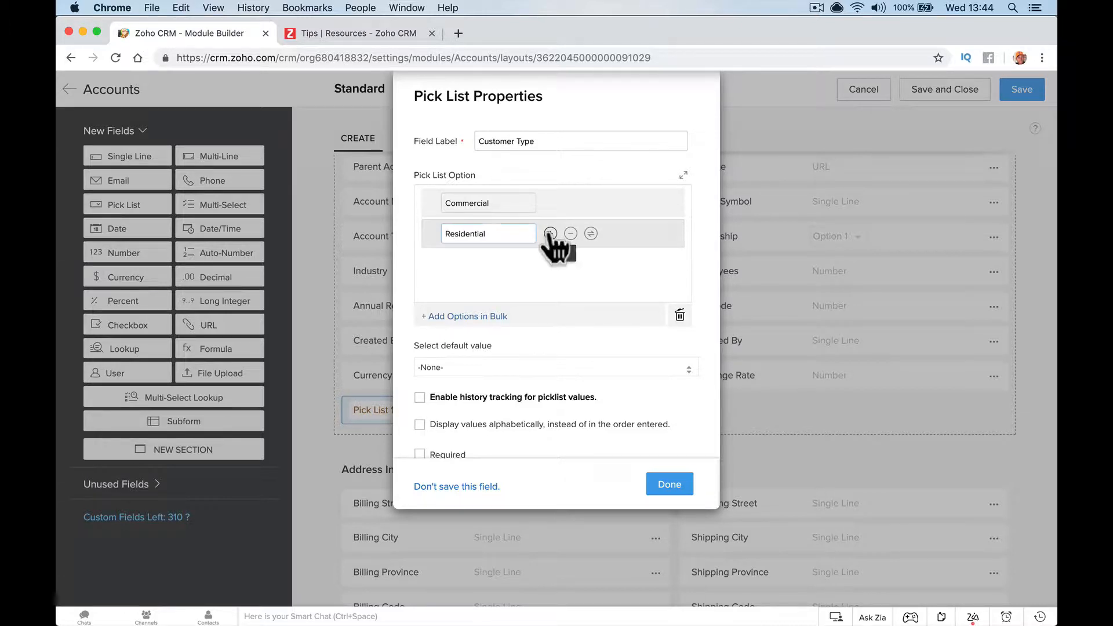
{"action": "left_click", "coordinate": [550, 233]}
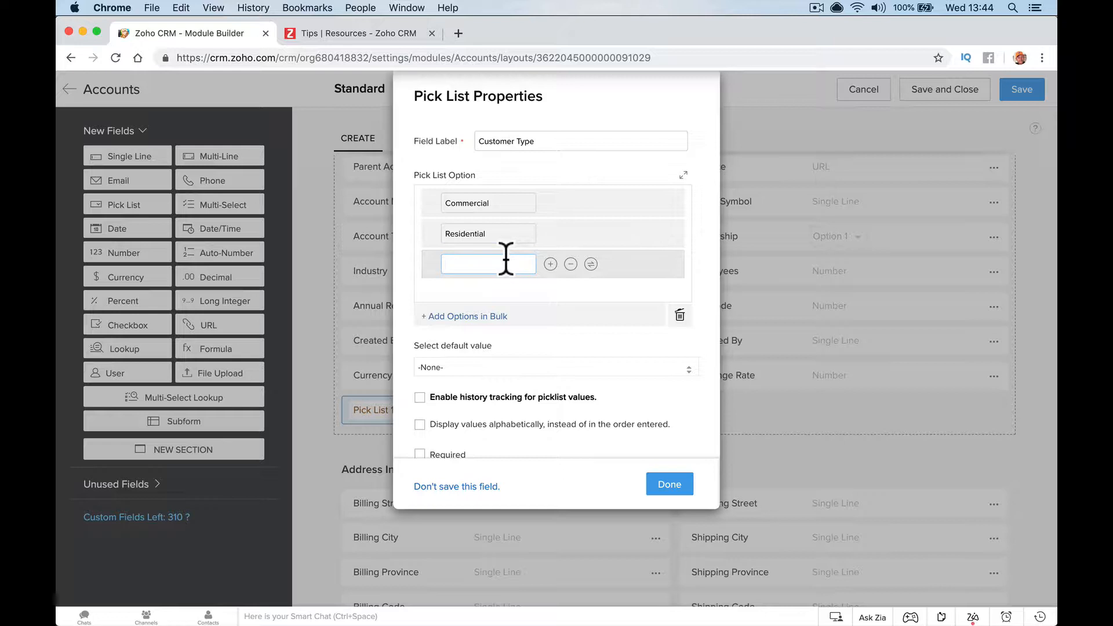
{"action": "type", "text": "Government"}
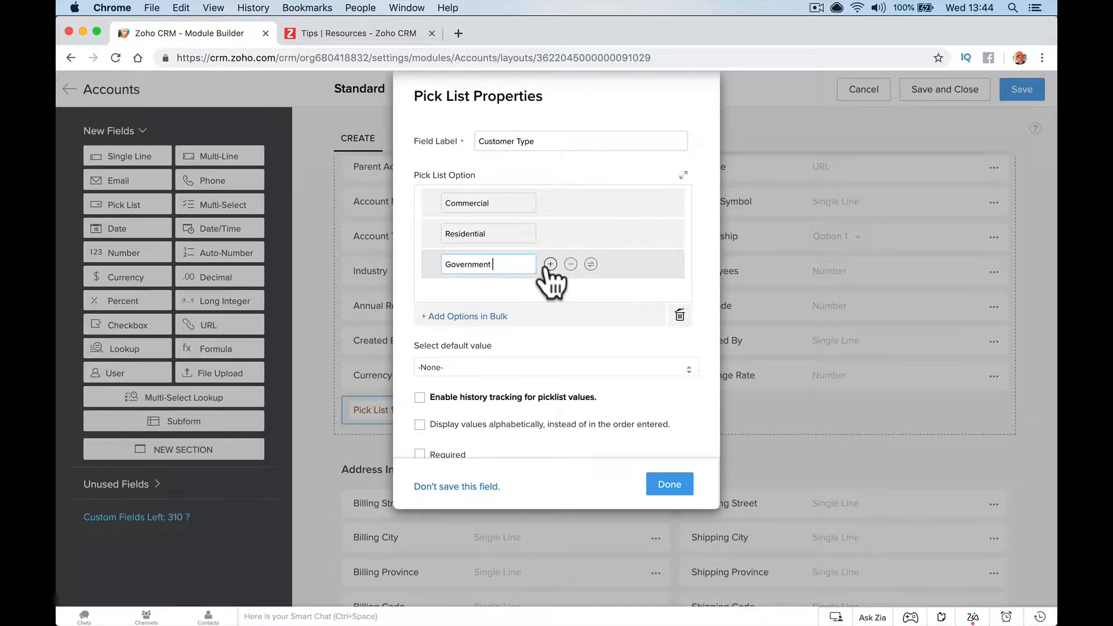
{"action": "left_click", "coordinate": [550, 264]}
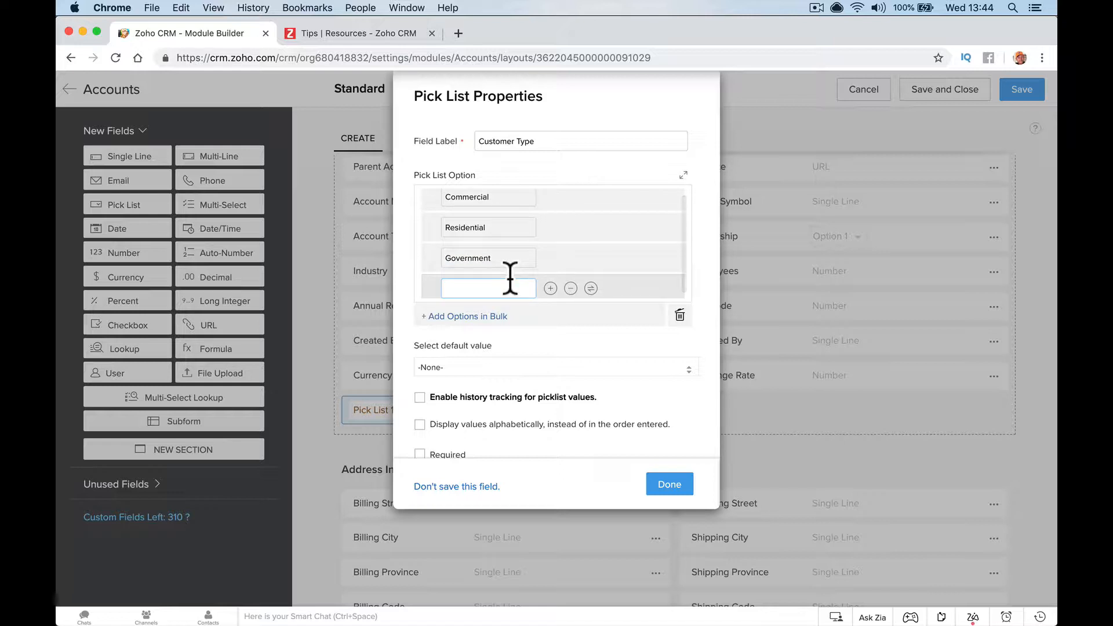
{"action": "type", "text": "None P"}
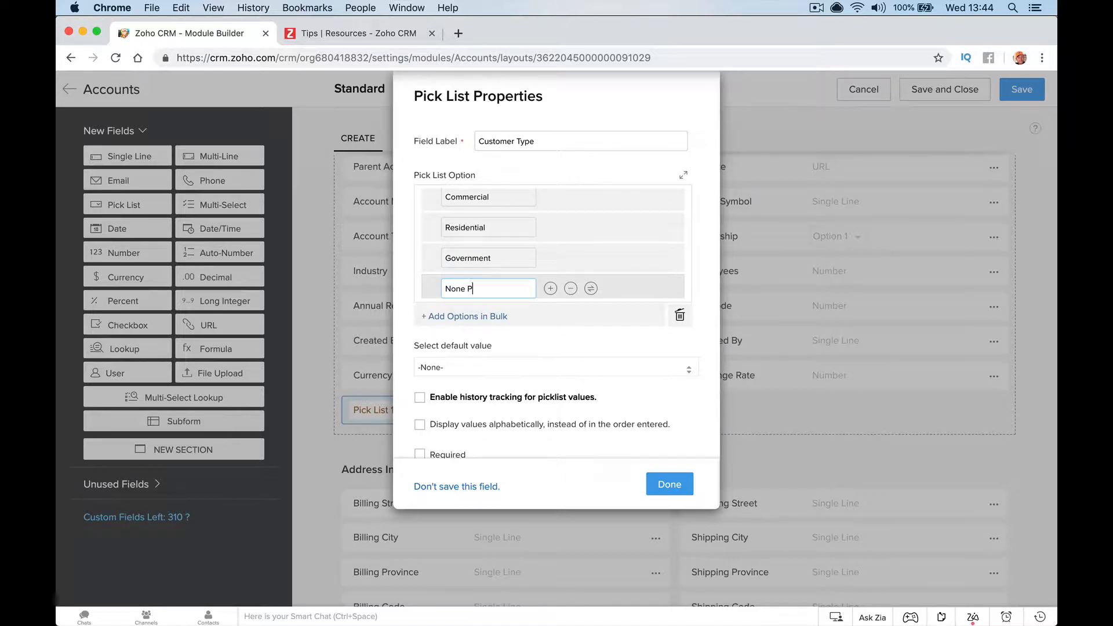
{"action": "type", "text": "rofit"}
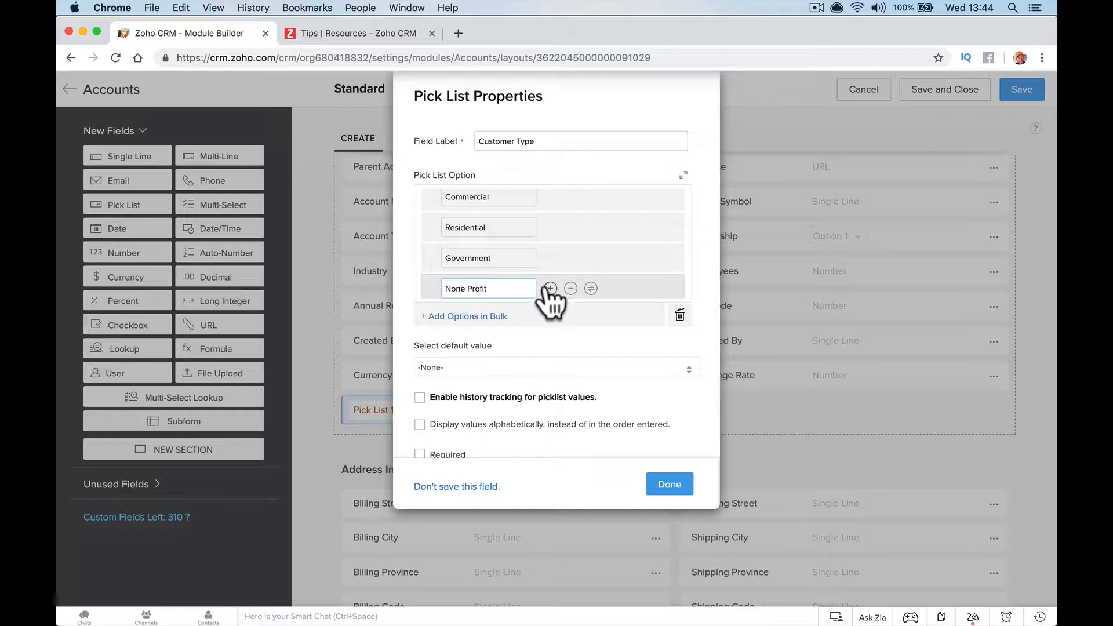
{"action": "scroll", "coordinate": [545, 288], "scroll_direction": "down", "scroll_amount": 1}
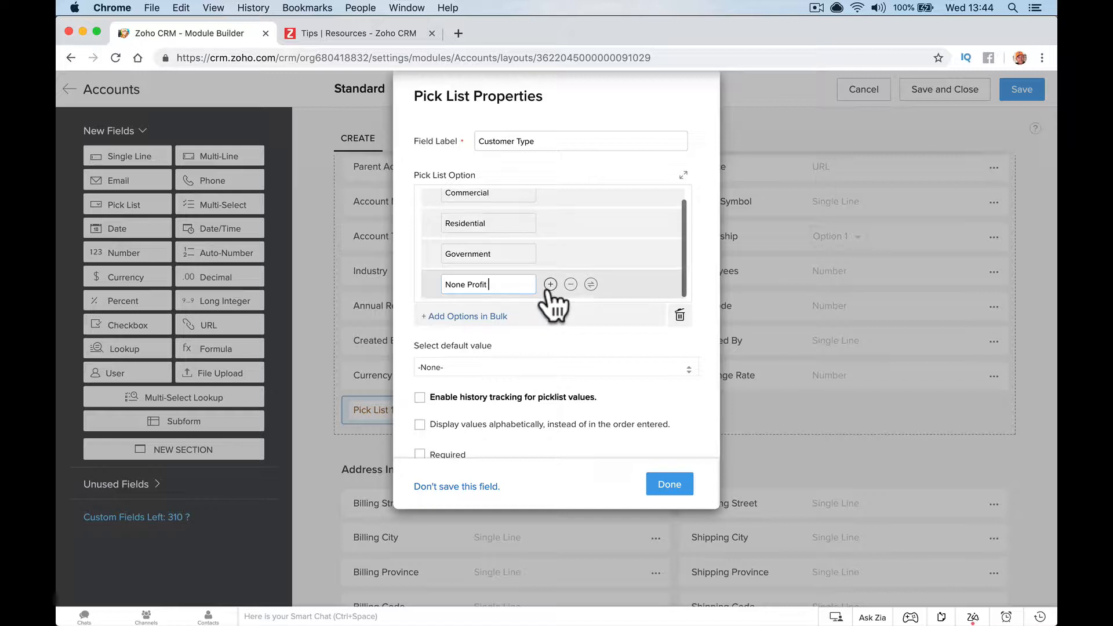
{"action": "left_click", "coordinate": [558, 341]}
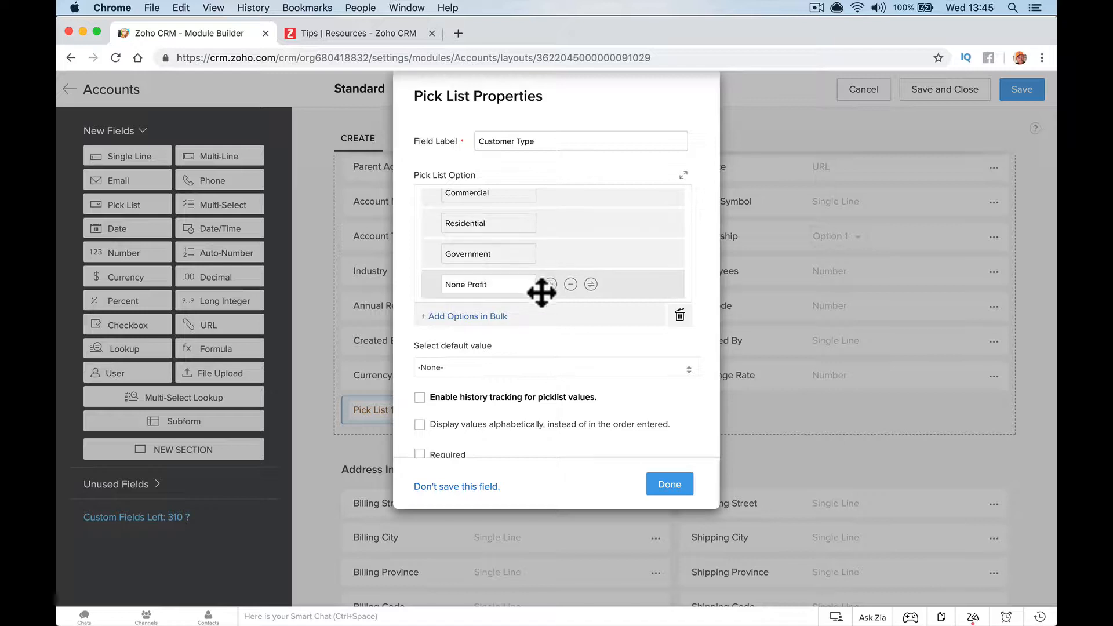
{"action": "scroll", "coordinate": [565, 356], "scroll_direction": "down", "scroll_amount": 2}
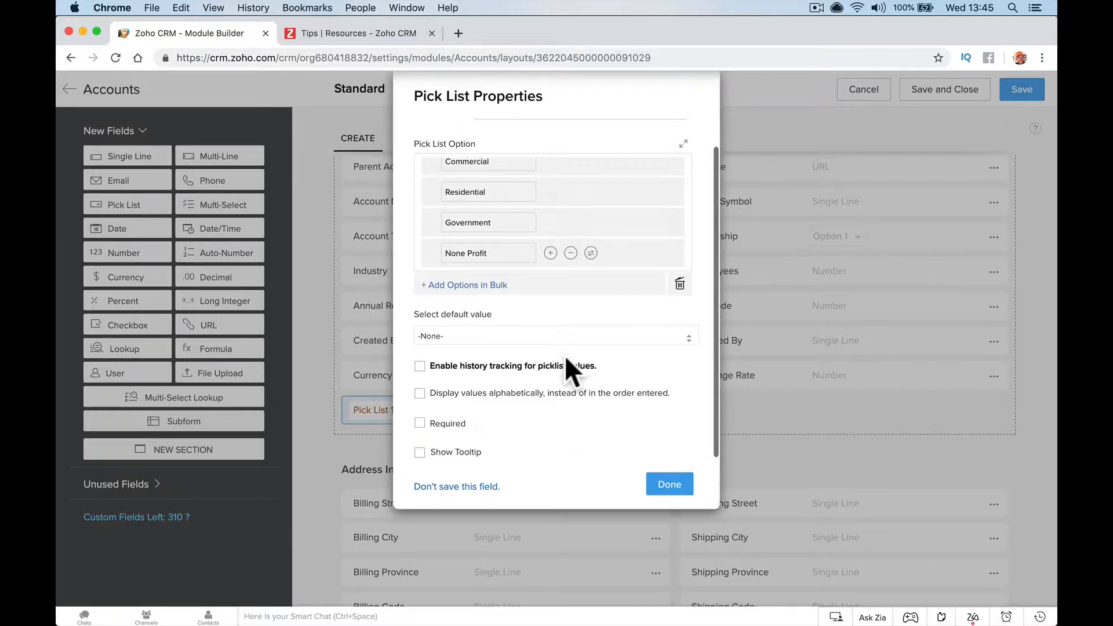
{"action": "left_click", "coordinate": [661, 484]}
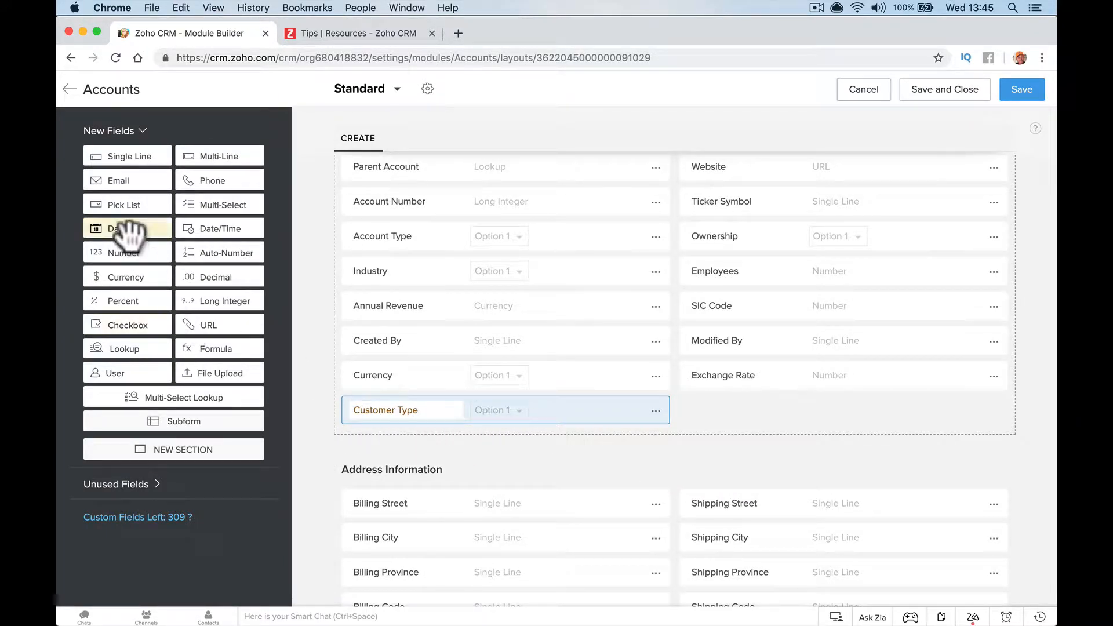
Add a 'Customer Discount' pick list below Customer Type with options Free Parts and 25% Discount
{"action": "left_click_drag", "start_coordinate": [136, 209], "coordinate": [398, 458]}
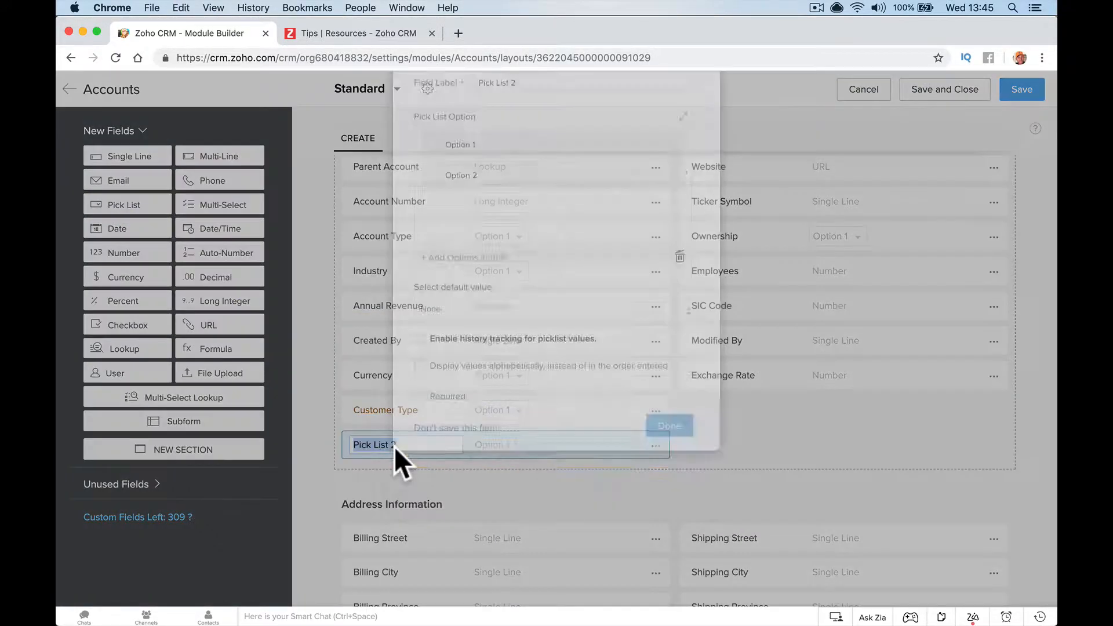
{"action": "type", "text": "C"}
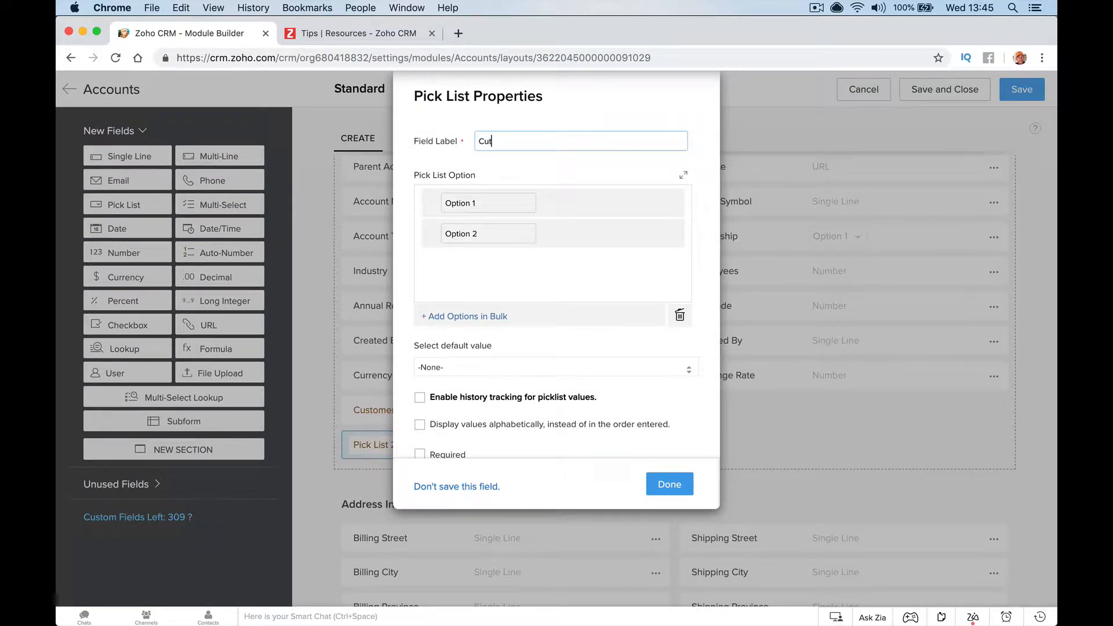
{"action": "type", "text": "ustomer Discount"}
{"action": "key", "text": "Tab"}
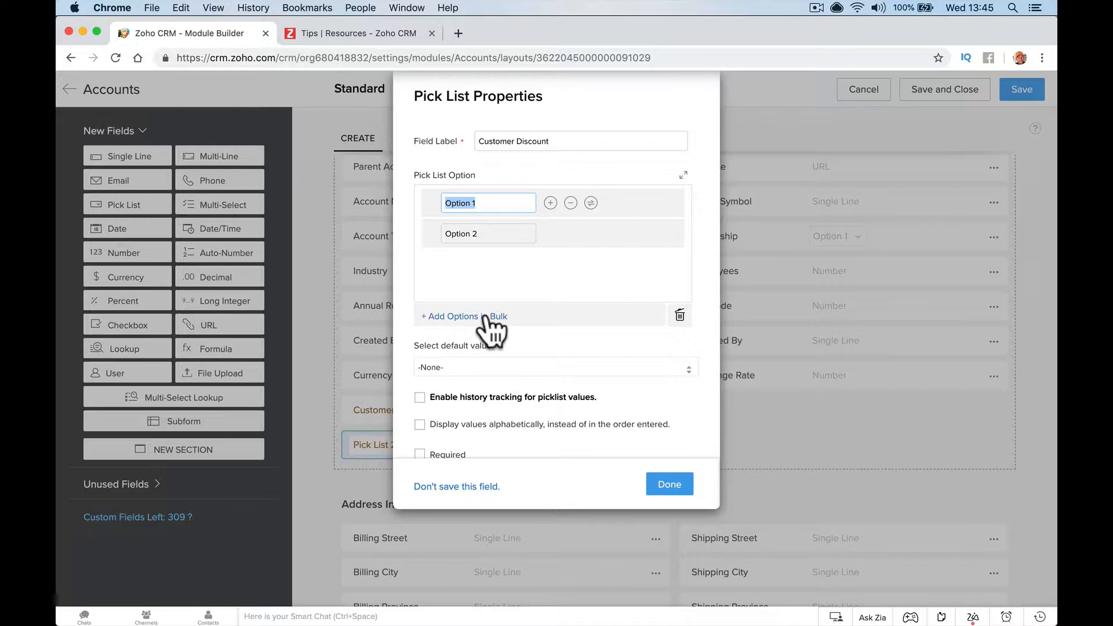
{"action": "type", "text": "Freee "}
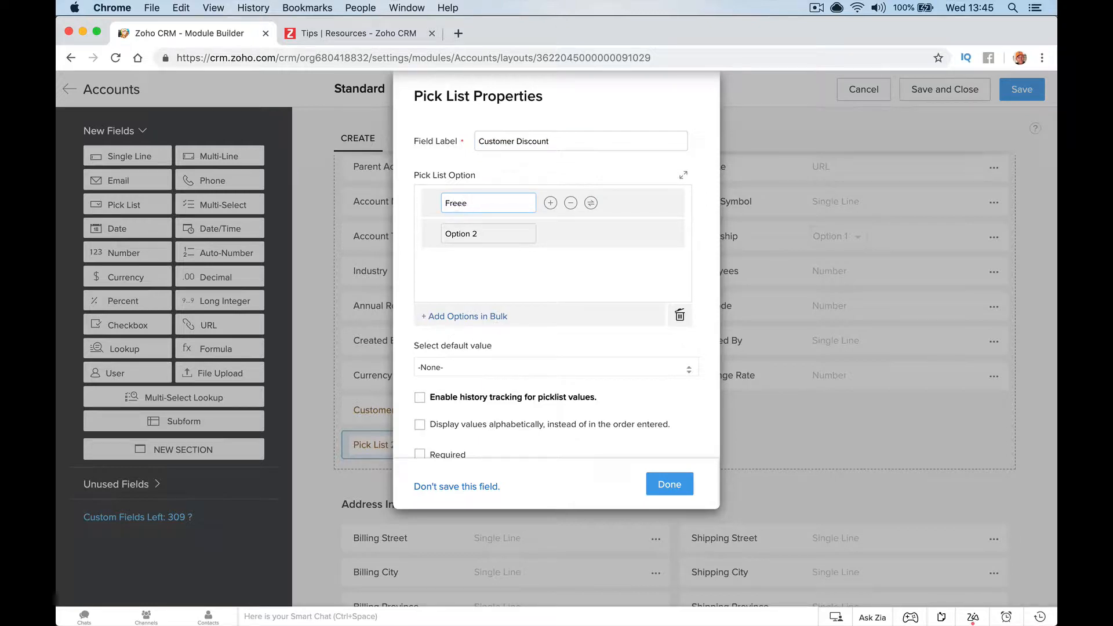
{"action": "type", "text": "Pats"}
{"action": "key", "text": "Tab"}
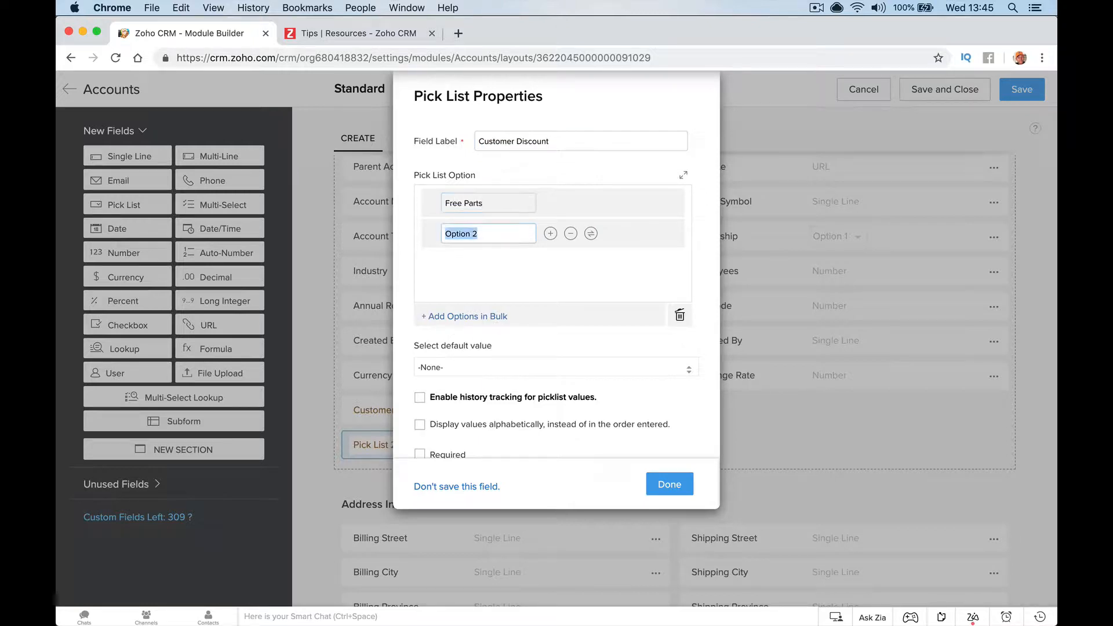
{"action": "type", "text": "25% Discount"}
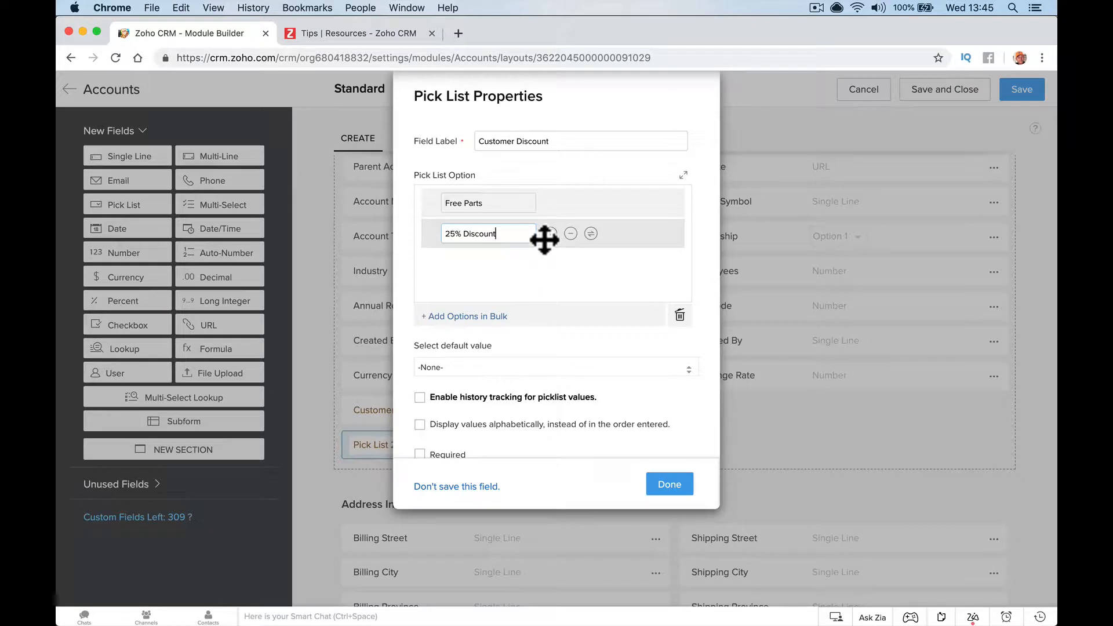
Append the Free Service and 50% Discount options and place the field in the layout
{"action": "left_click", "coordinate": [549, 234]}
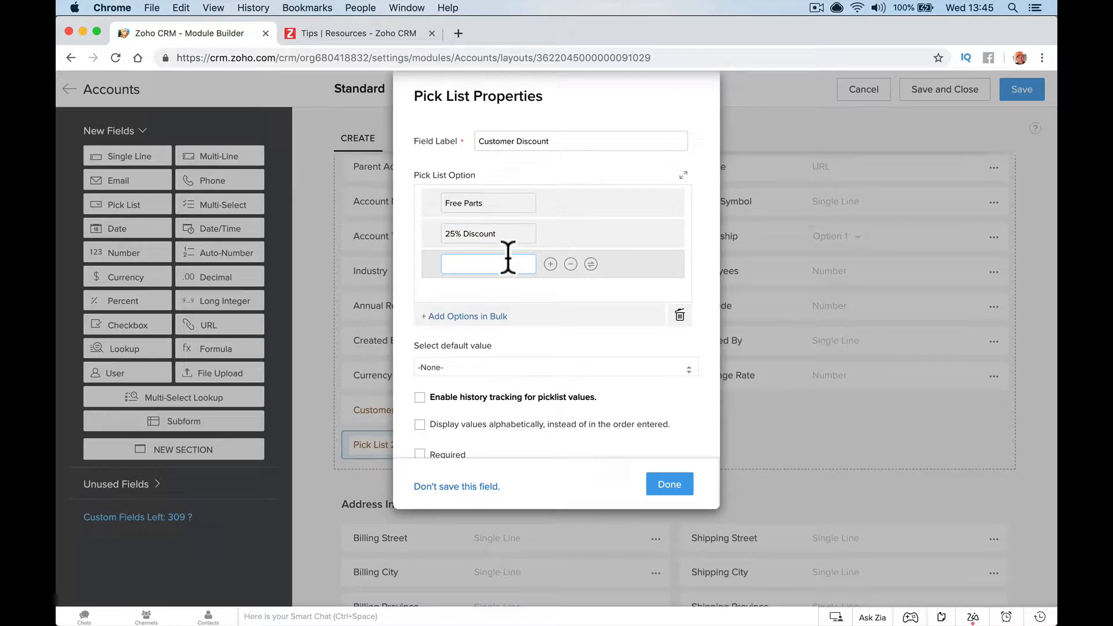
{"action": "type", "text": "Free Service"}
{"action": "left_click", "coordinate": [550, 264]}
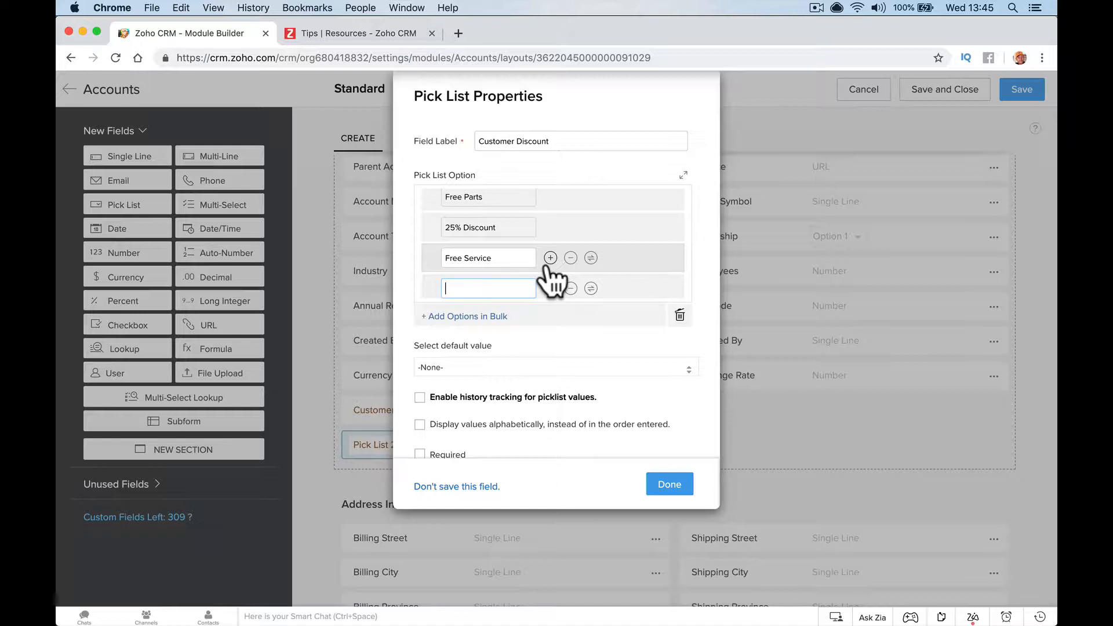
{"action": "type", "text": "50% D"}
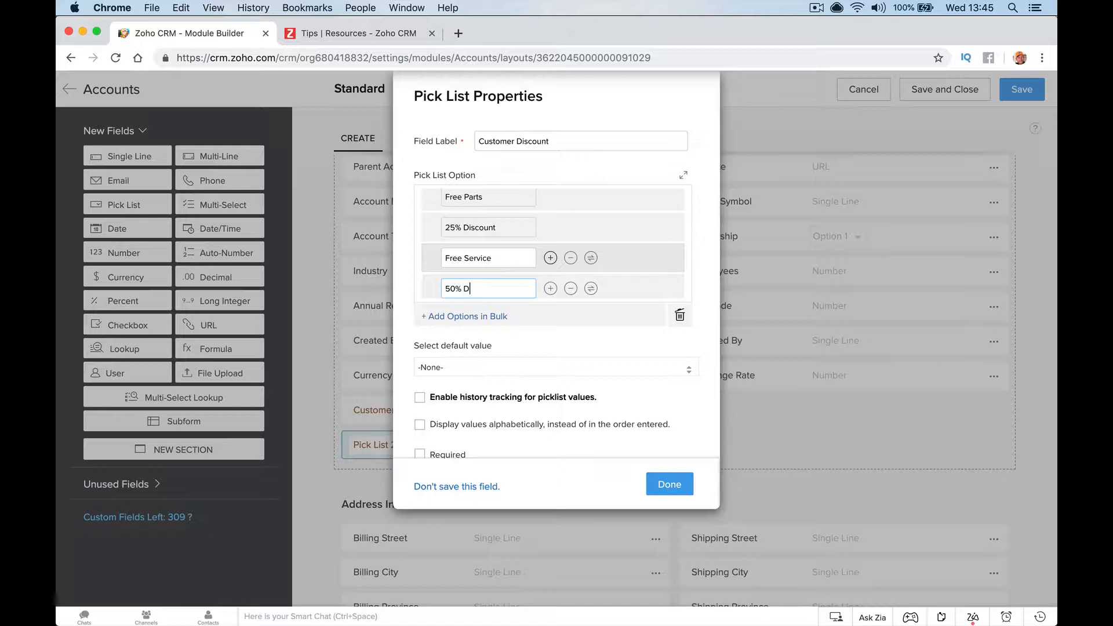
{"action": "type", "text": "iscount"}
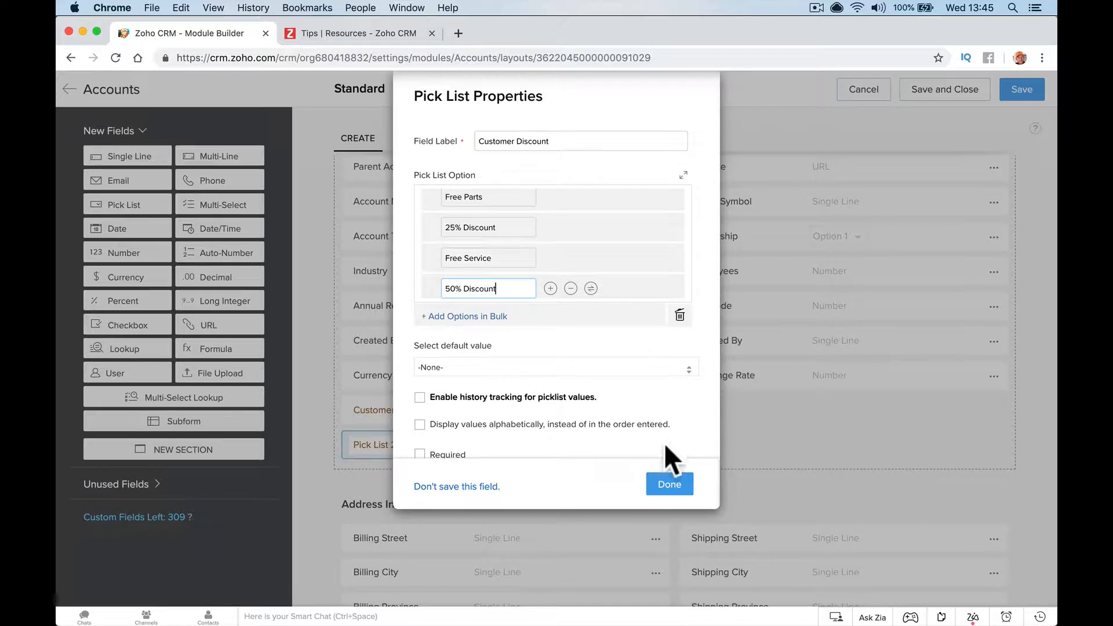
{"action": "left_click", "coordinate": [664, 483]}
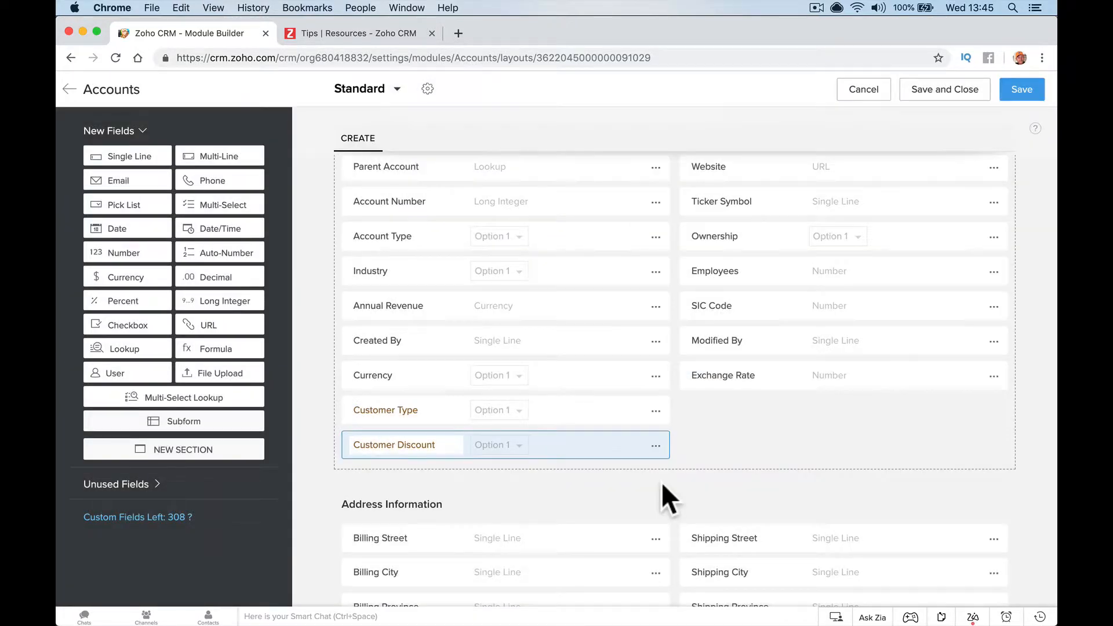
Make Customer Discount a required field, save the Standard layout, and go back to the Accounts layouts
{"action": "left_click", "coordinate": [655, 445]}
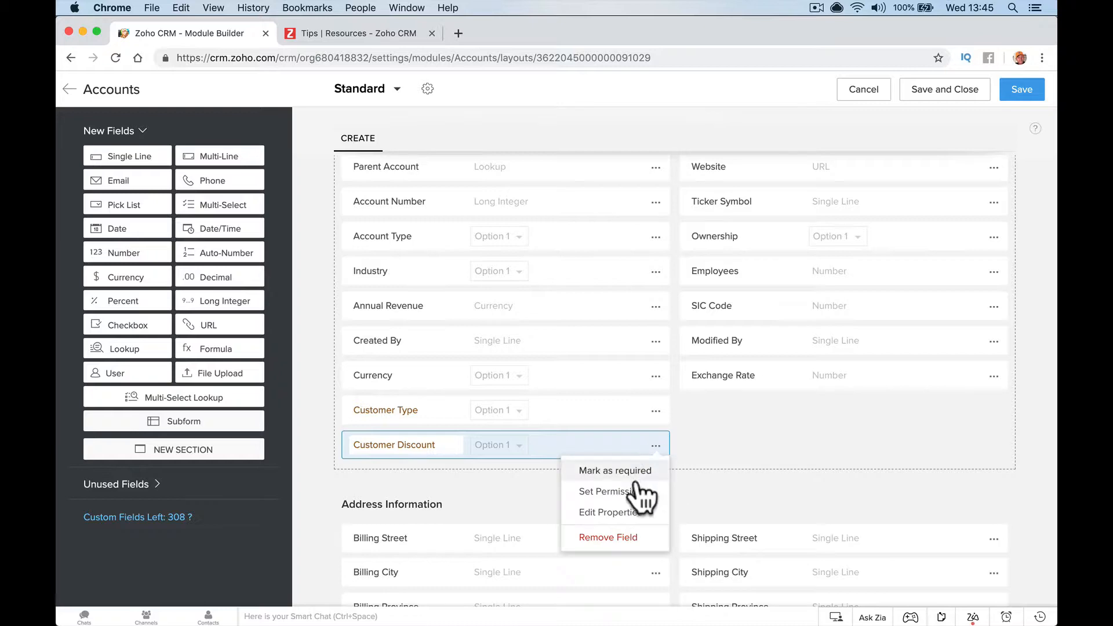
{"action": "left_click", "coordinate": [638, 471]}
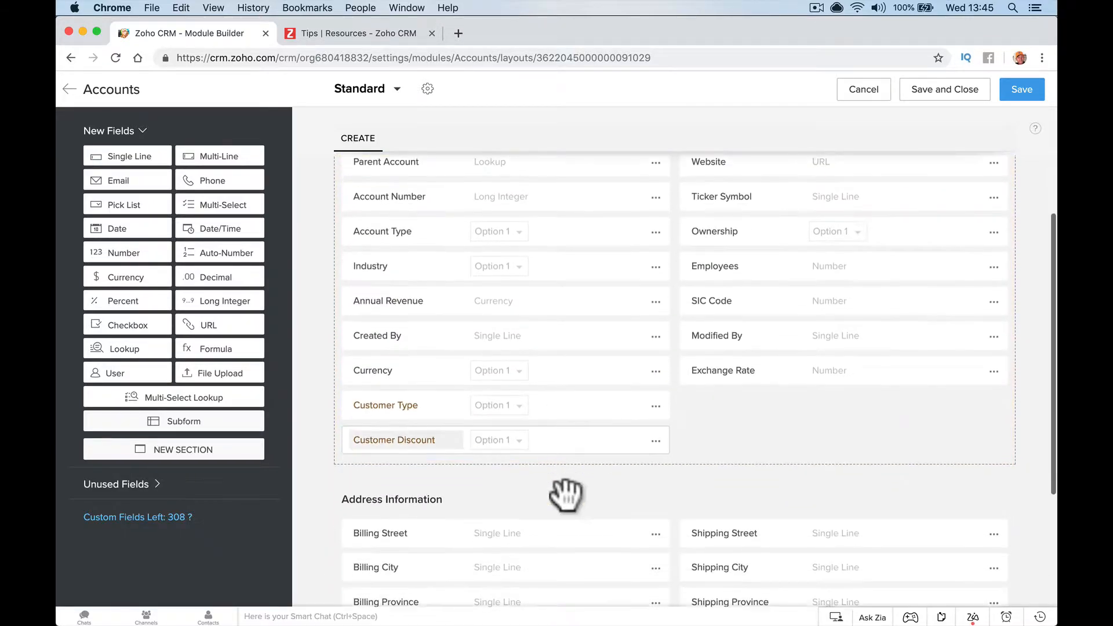
{"action": "scroll", "coordinate": [566, 495], "scroll_direction": "down", "scroll_amount": 1}
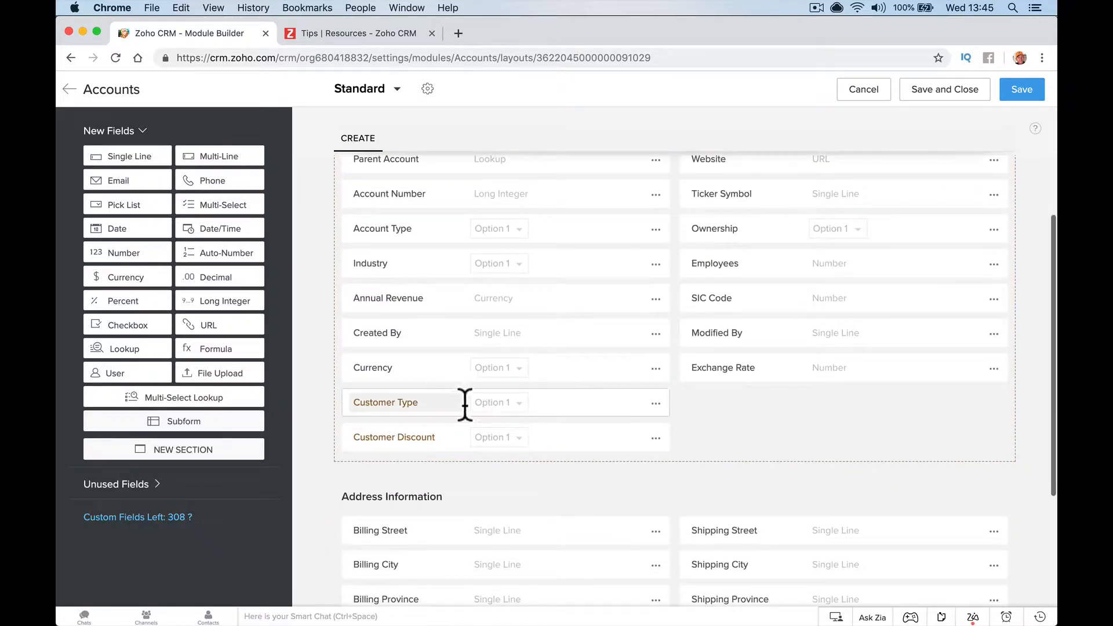
{"action": "left_click", "coordinate": [1021, 98]}
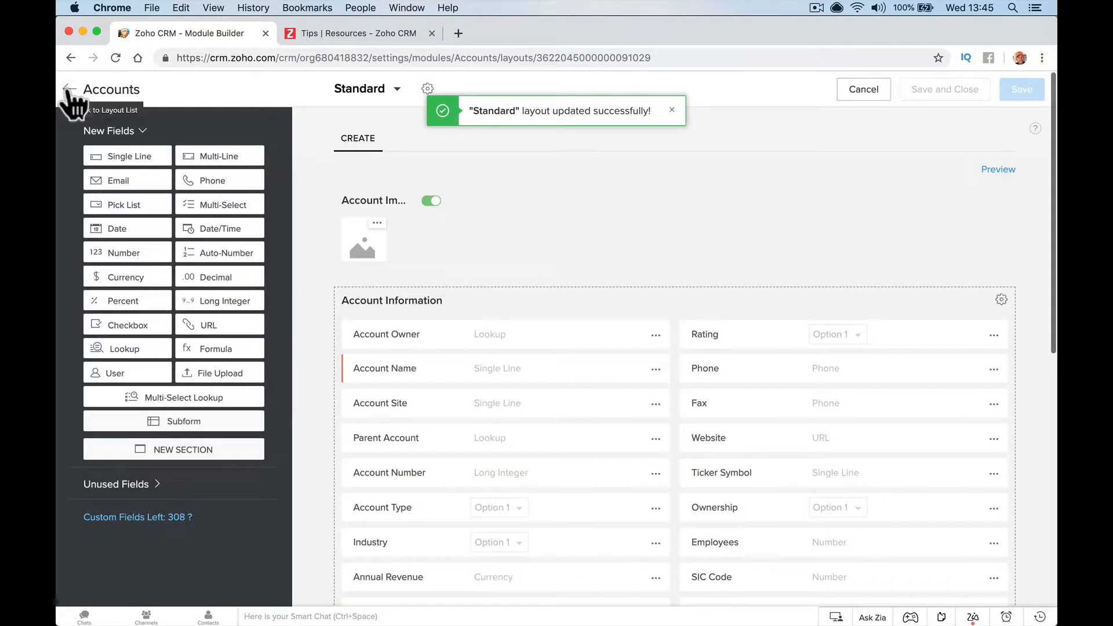
{"action": "left_click", "coordinate": [68, 91]}
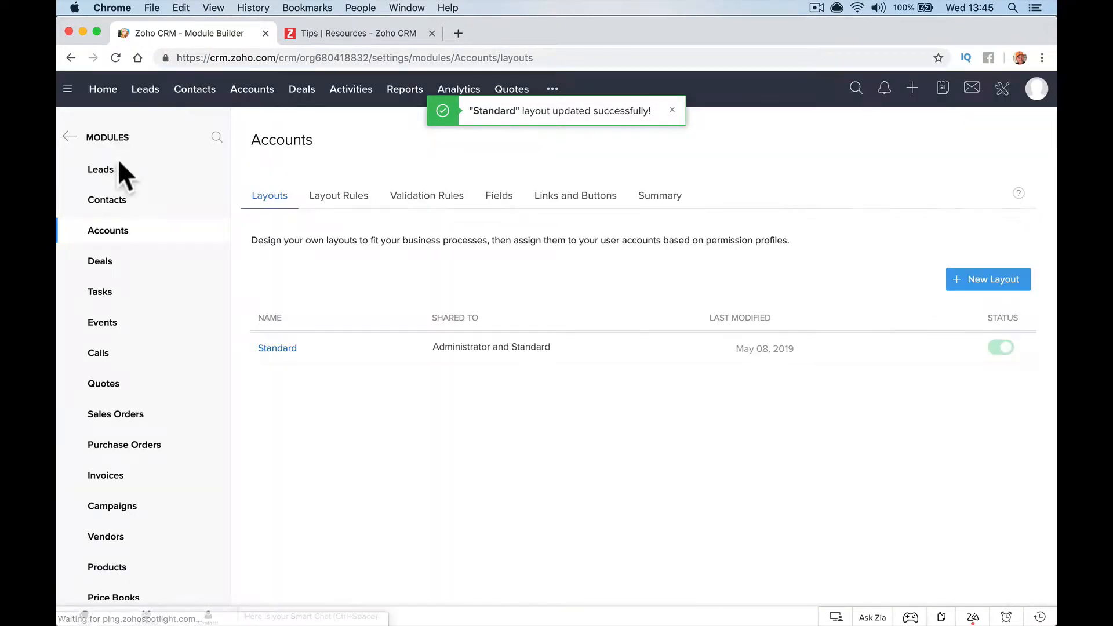
{"action": "left_click", "coordinate": [309, 348]}
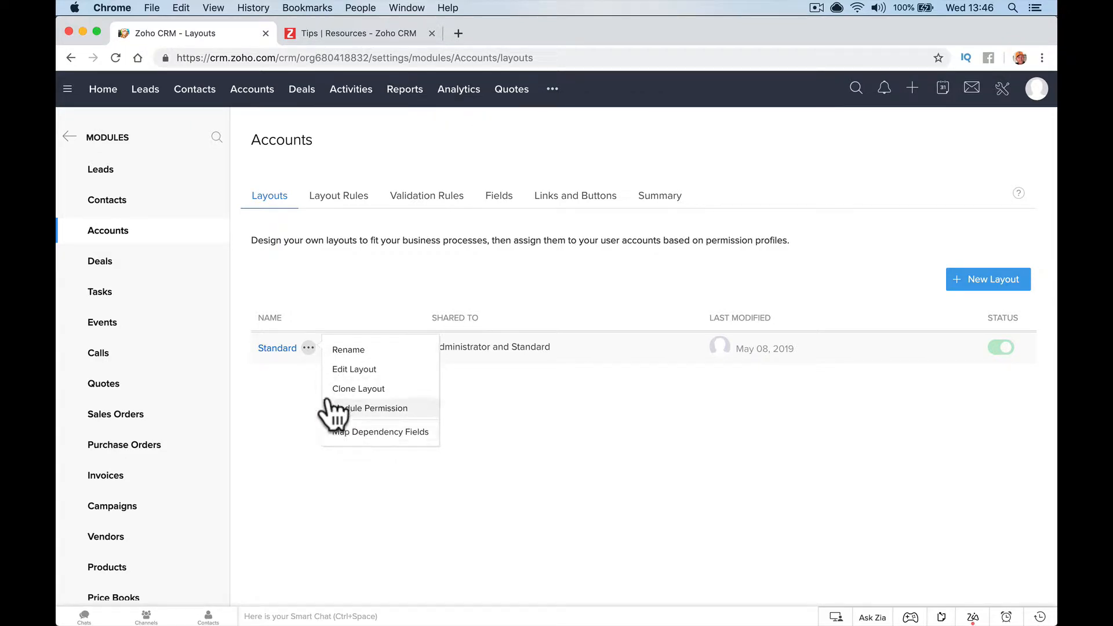
Start an Account Type to Customer Discount dependency, reach its mapping grid, then cancel it
{"action": "left_click", "coordinate": [308, 348]}
{"action": "left_click", "coordinate": [352, 431]}
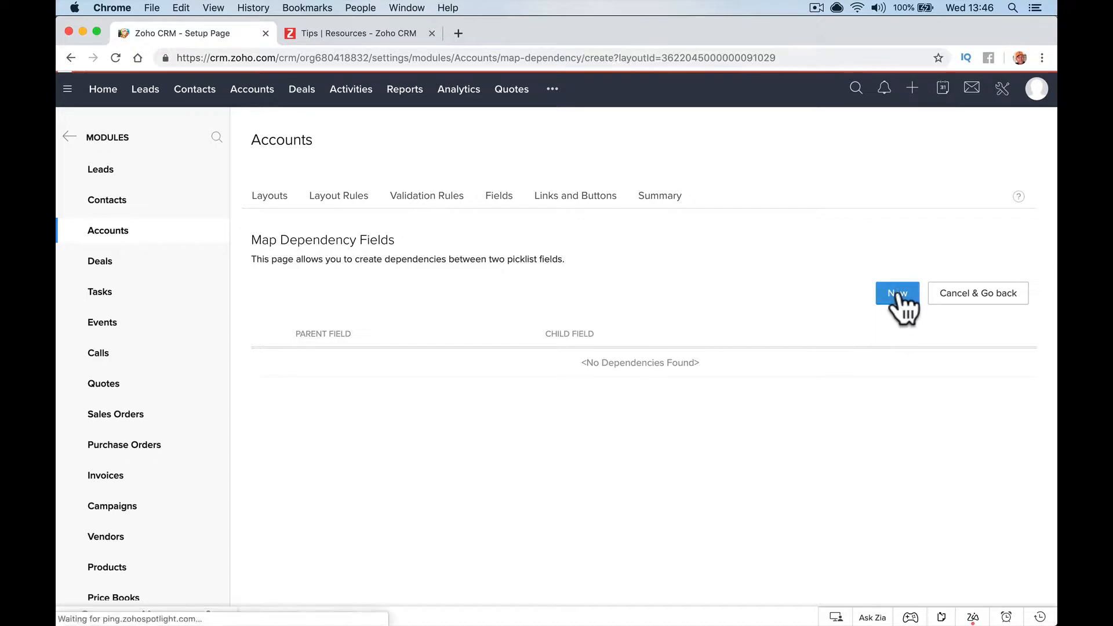
{"action": "left_click", "coordinate": [898, 294]}
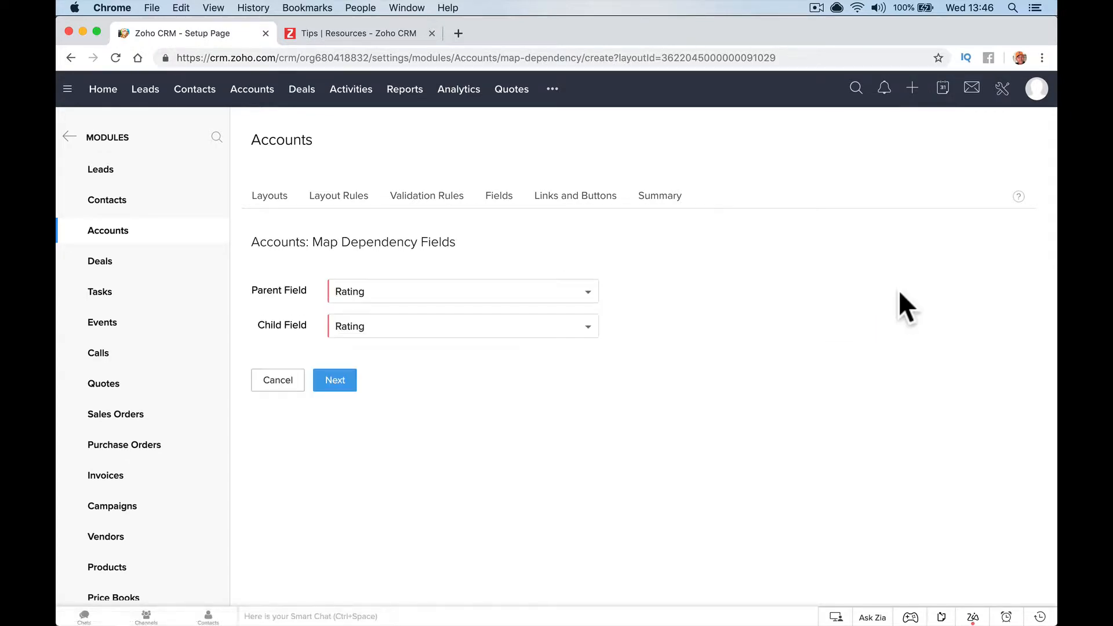
{"action": "left_click", "coordinate": [587, 298]}
{"action": "left_click", "coordinate": [416, 341]}
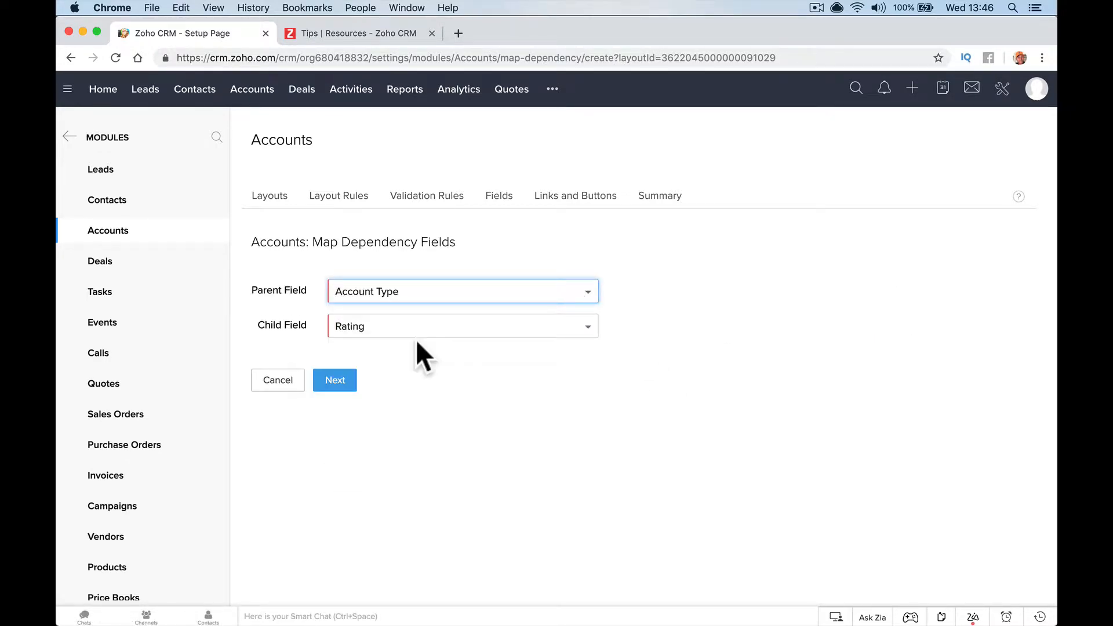
{"action": "left_click", "coordinate": [451, 327]}
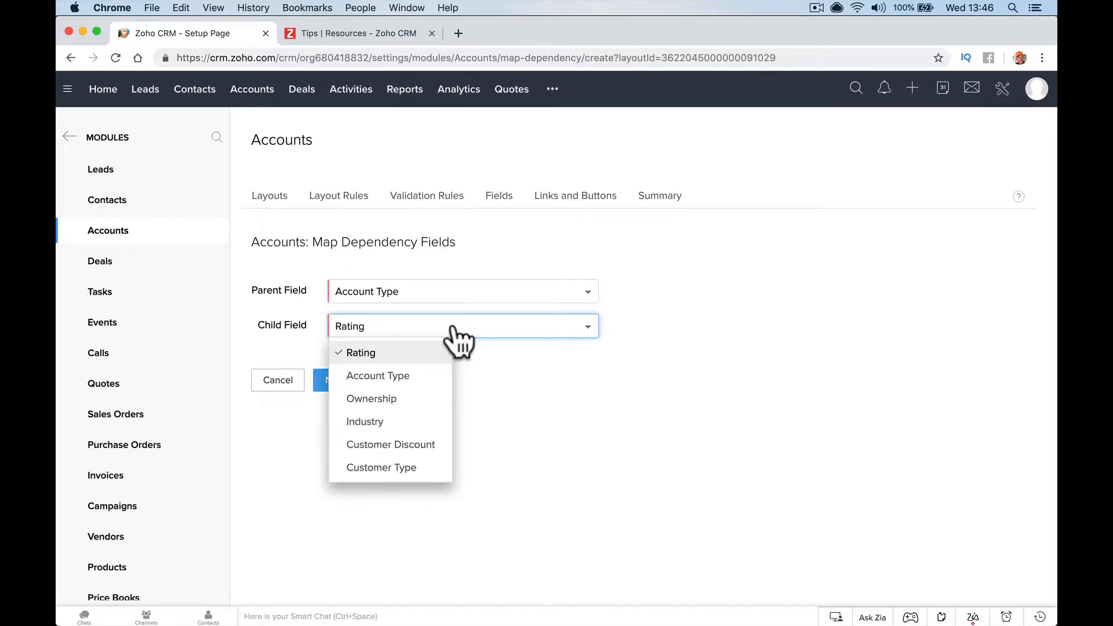
{"action": "left_click", "coordinate": [426, 444]}
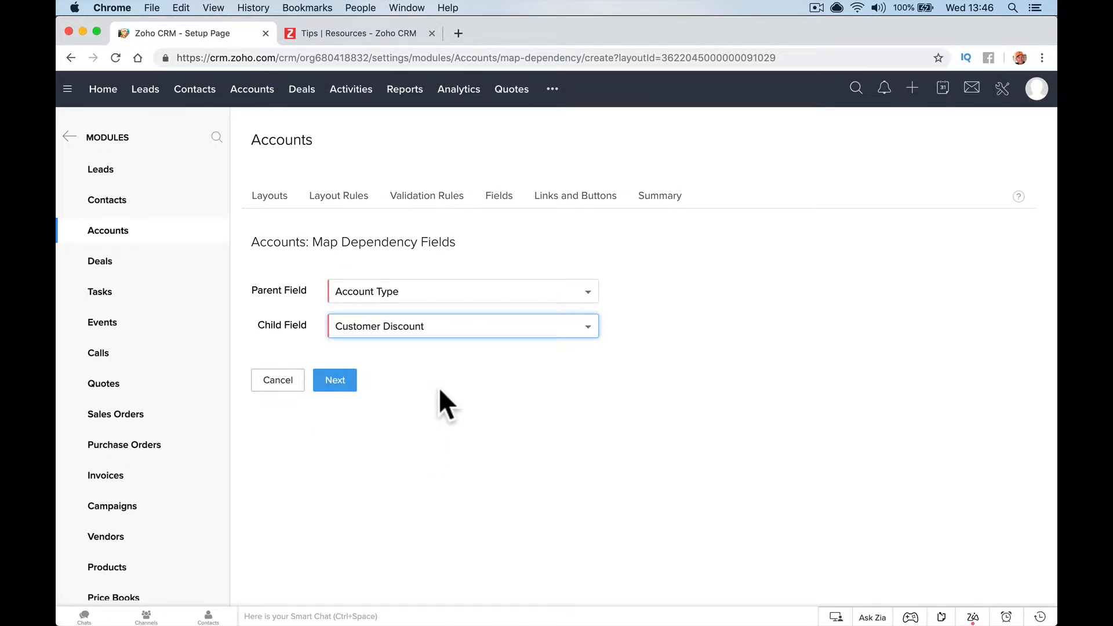
{"action": "left_click", "coordinate": [337, 384]}
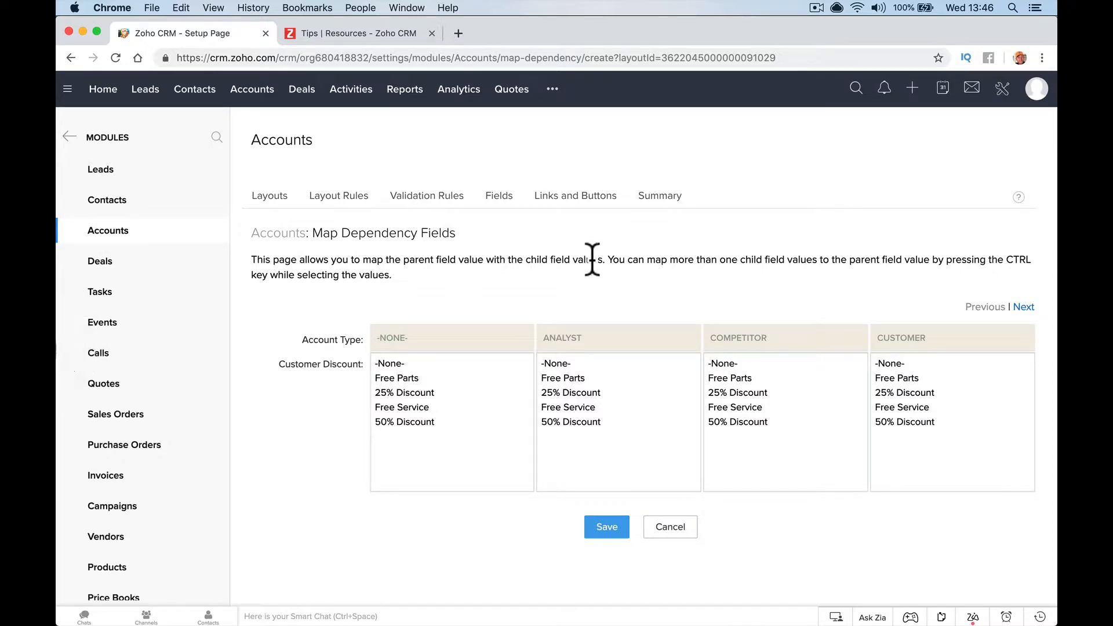
{"action": "left_click", "coordinate": [674, 529]}
Start a new dependency with Customer Type as parent and Customer Discount as child
{"action": "left_click", "coordinate": [900, 298]}
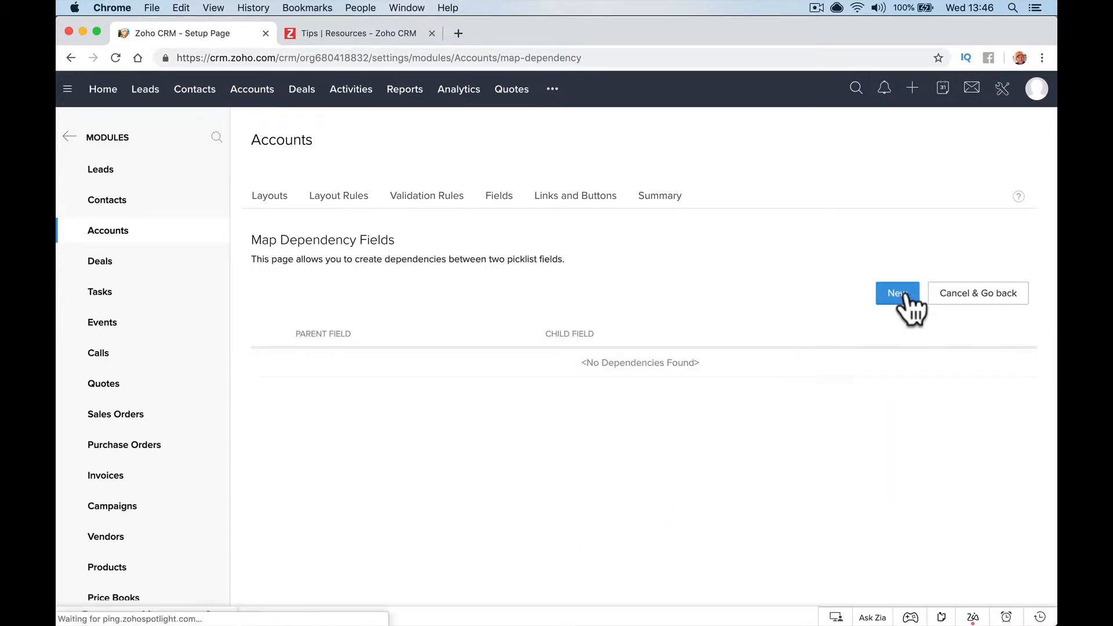
{"action": "left_click", "coordinate": [506, 300]}
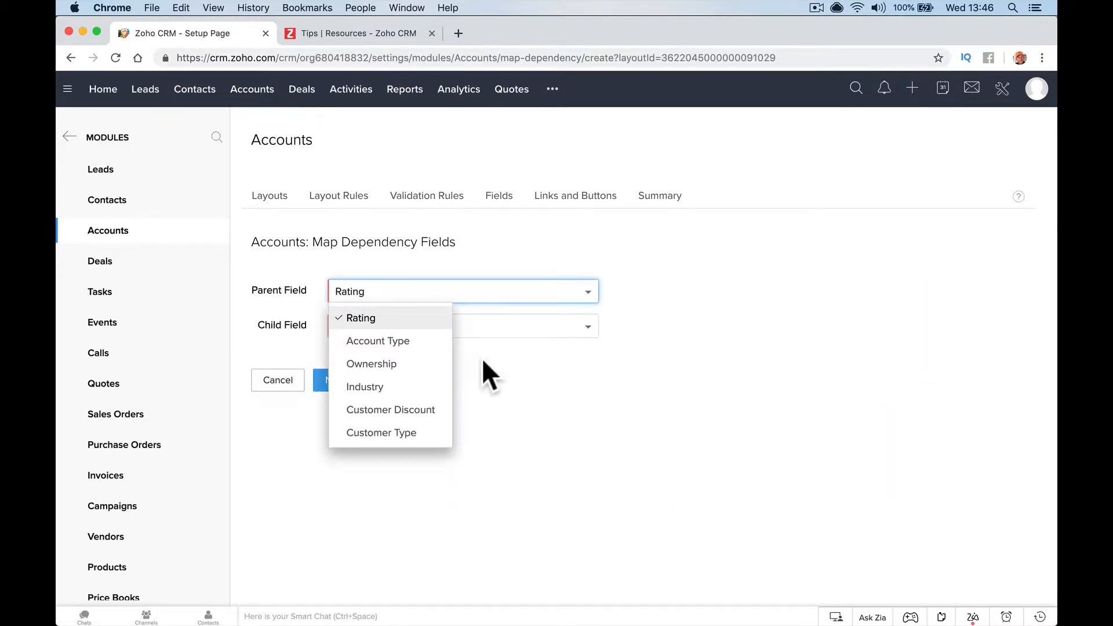
{"action": "left_click", "coordinate": [401, 435]}
{"action": "left_click", "coordinate": [493, 331]}
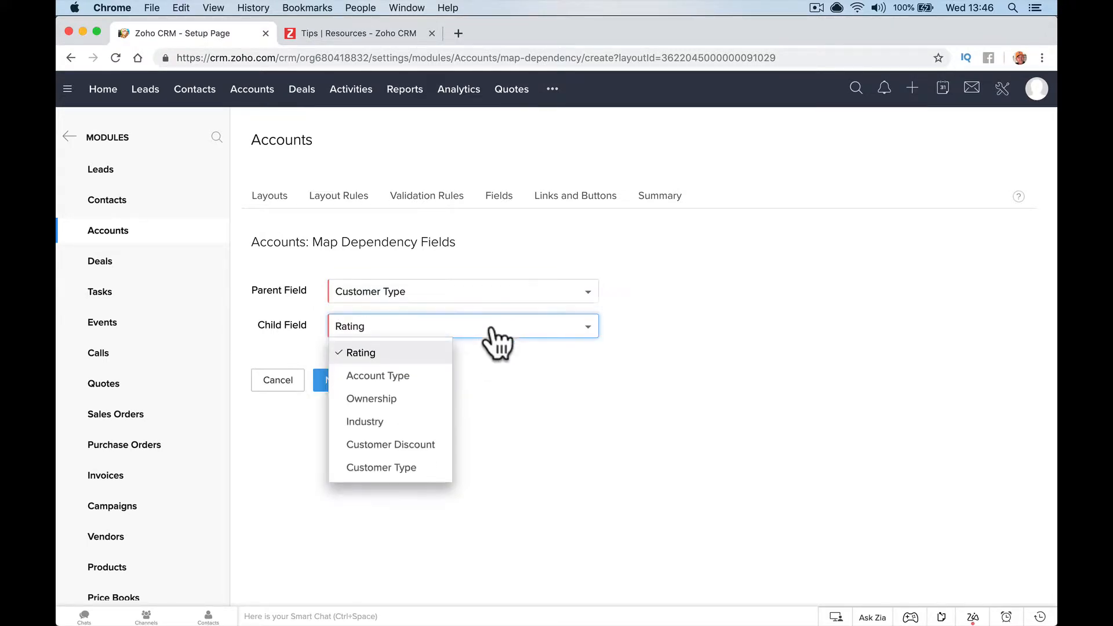
{"action": "left_click", "coordinate": [422, 440]}
{"action": "left_click", "coordinate": [335, 382]}
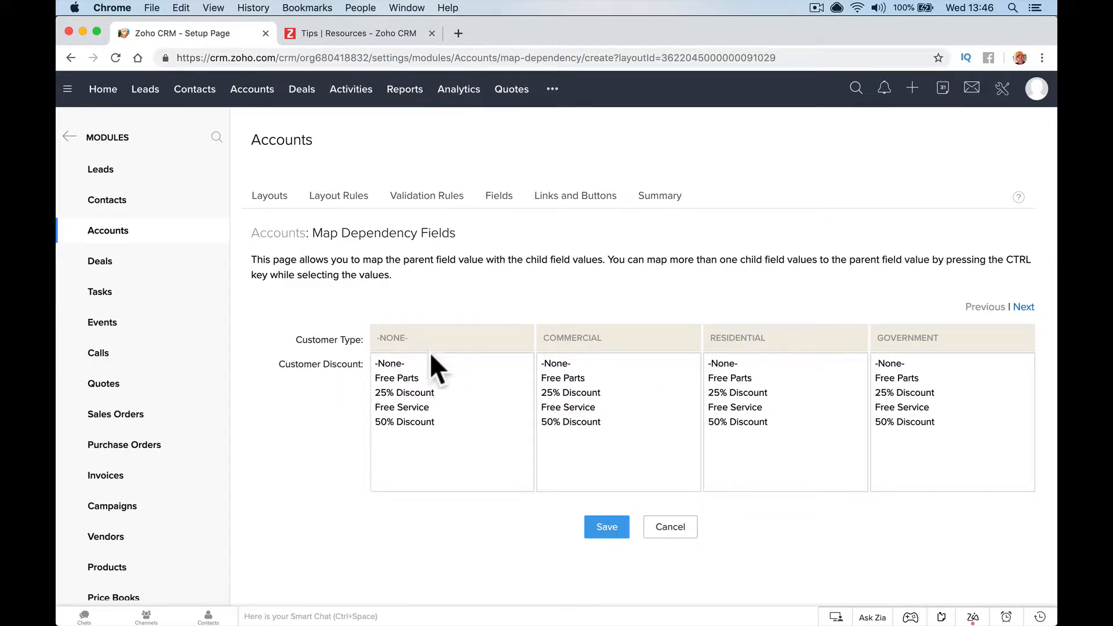
Map -None- to -None- and Commercial to 25% Discount and 50% Discount
{"action": "left_click", "coordinate": [395, 363]}
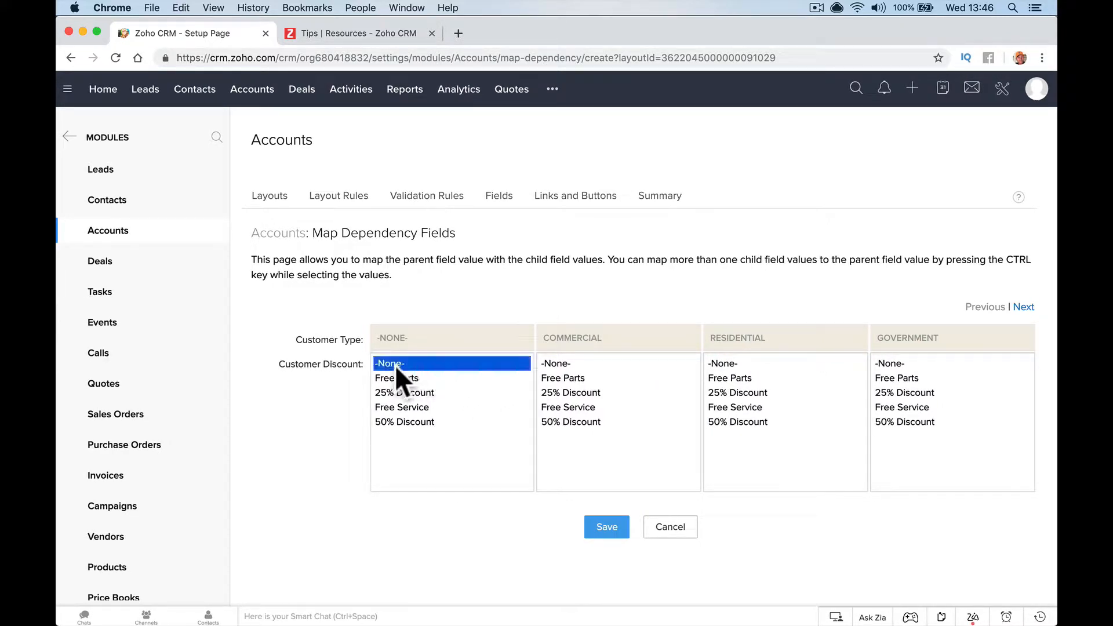
{"action": "left_click", "coordinate": [582, 393]}
{"action": "left_click", "coordinate": [585, 420], "text": "shift"}
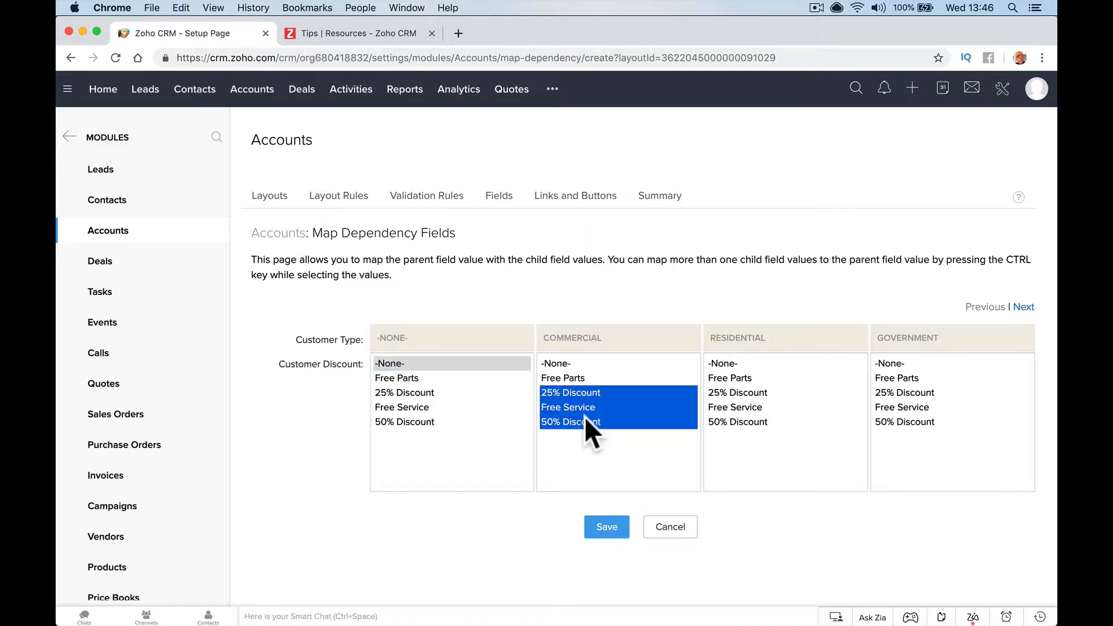
{"action": "left_click", "coordinate": [589, 392]}
{"action": "right_click", "coordinate": [582, 420]}
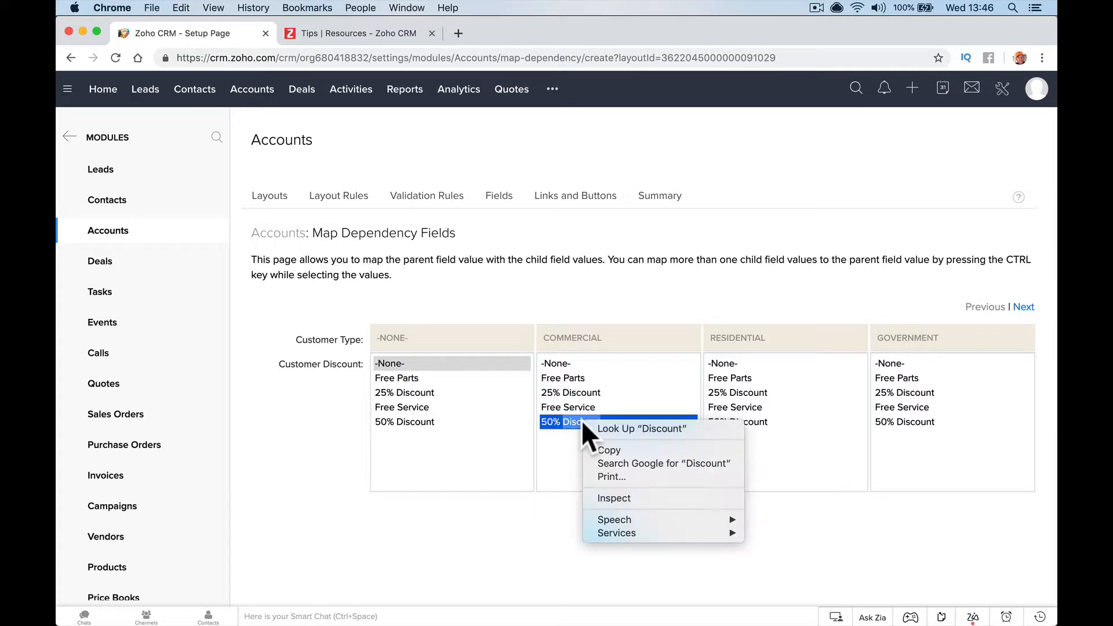
{"action": "right_click", "coordinate": [579, 388]}
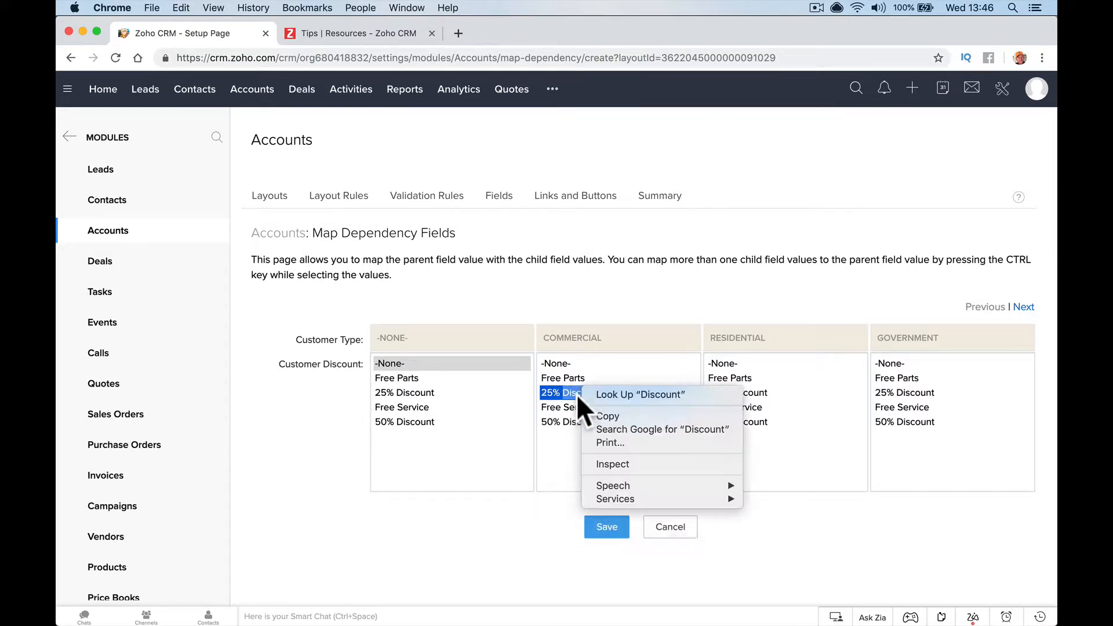
{"action": "left_click", "coordinate": [557, 419], "text": "shift"}
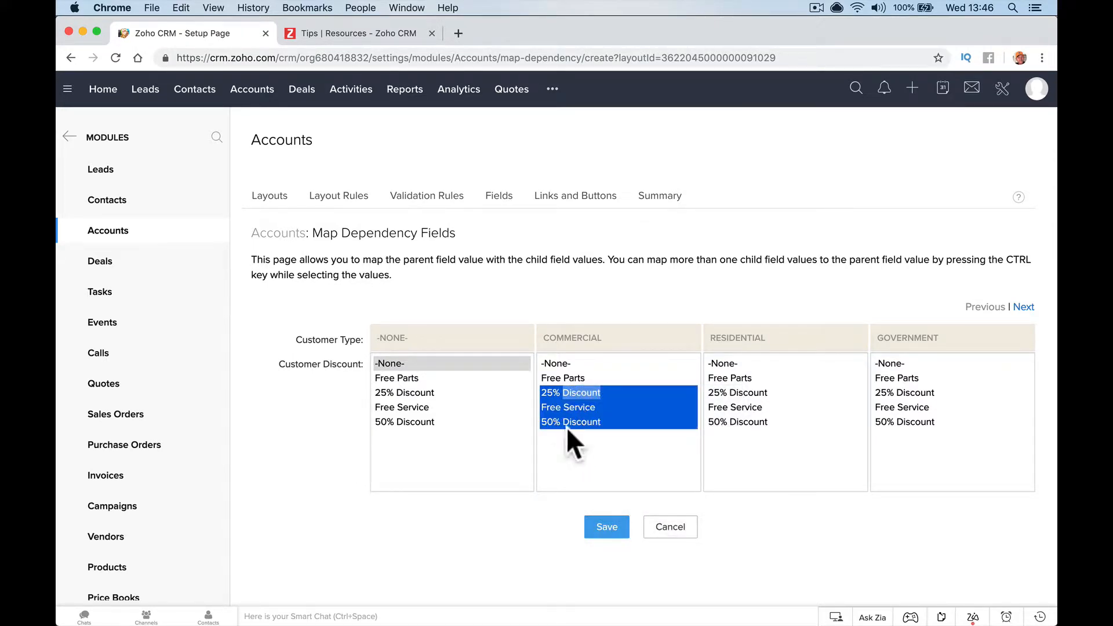
{"action": "left_click", "coordinate": [569, 382]}
{"action": "left_click", "coordinate": [555, 389]}
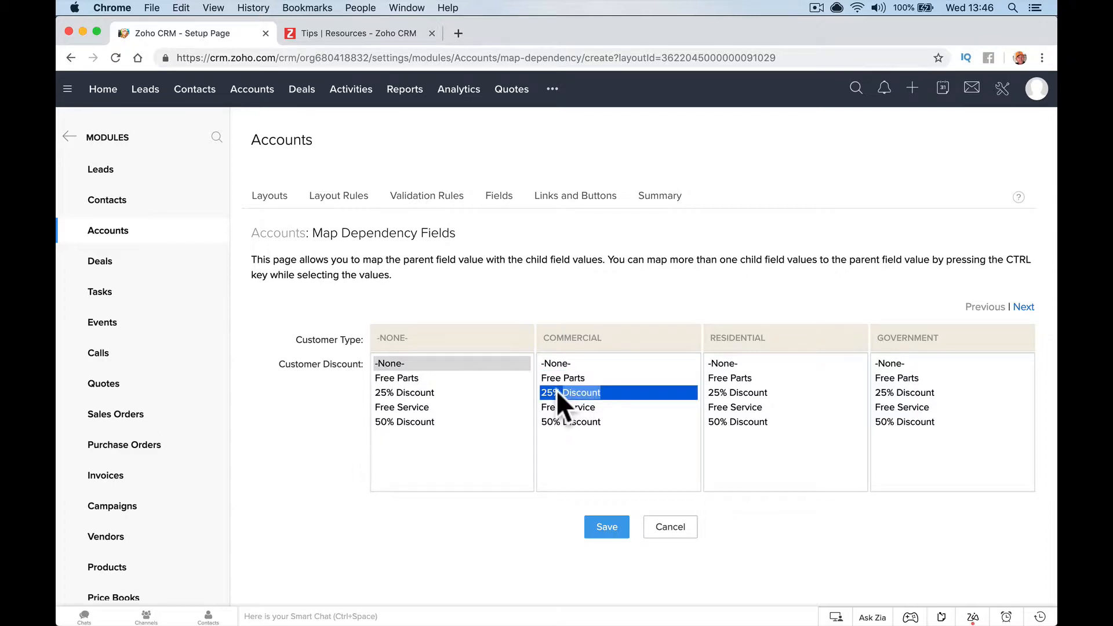
{"action": "left_click", "coordinate": [565, 423], "text": "super"}
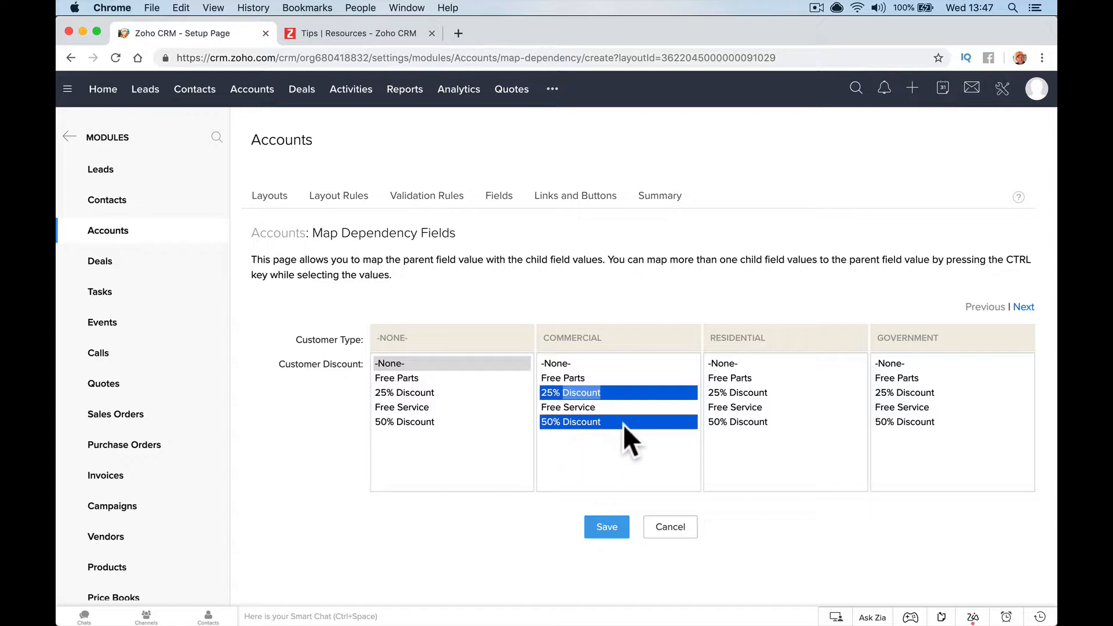
Map Residential to Free Parts and Free Service, Government to 50% Discount, and save the dependency
{"action": "left_click", "coordinate": [739, 378]}
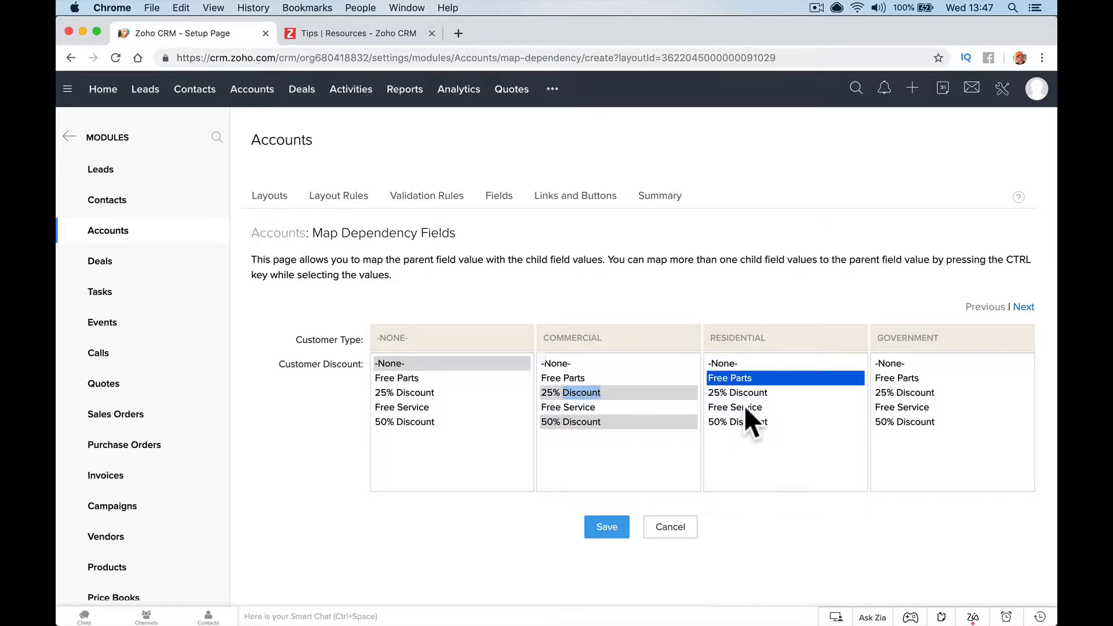
{"action": "left_click", "coordinate": [743, 407], "text": "super"}
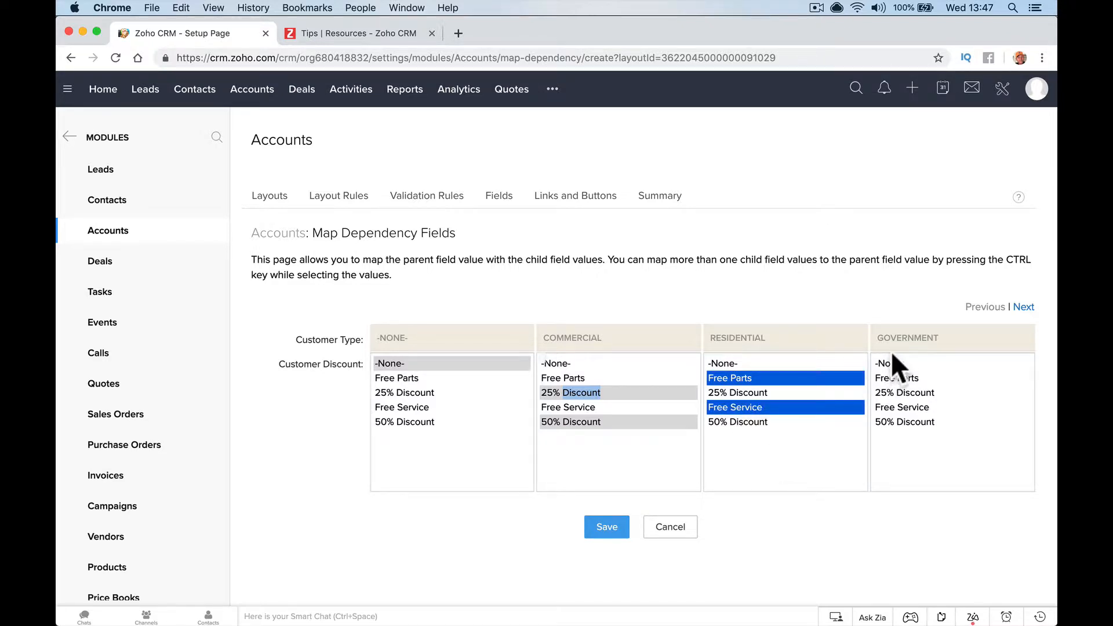
{"action": "left_click", "coordinate": [882, 423]}
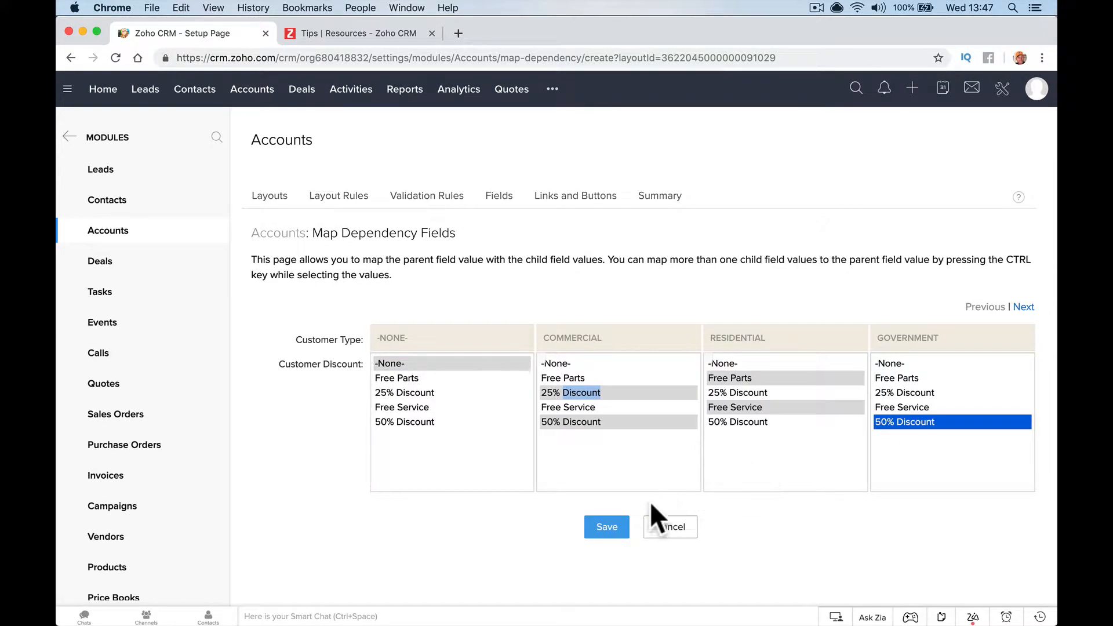
{"action": "left_click", "coordinate": [607, 528]}
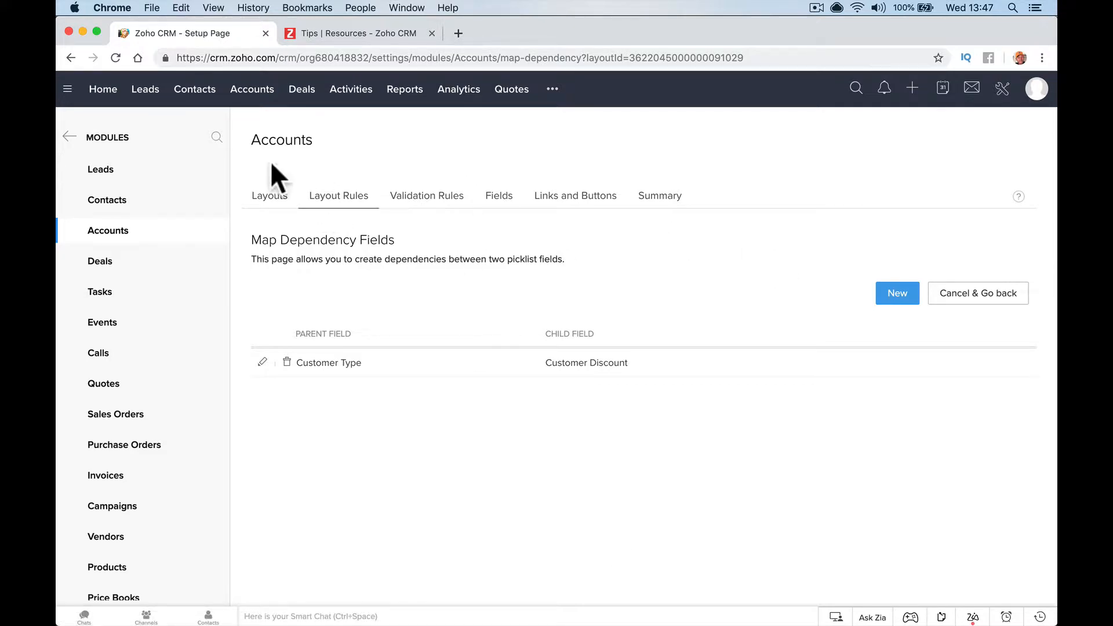
Open the Affiliated With Travelodge record from the Accounts list
{"action": "left_click", "coordinate": [191, 93]}
{"action": "left_click", "coordinate": [250, 92]}
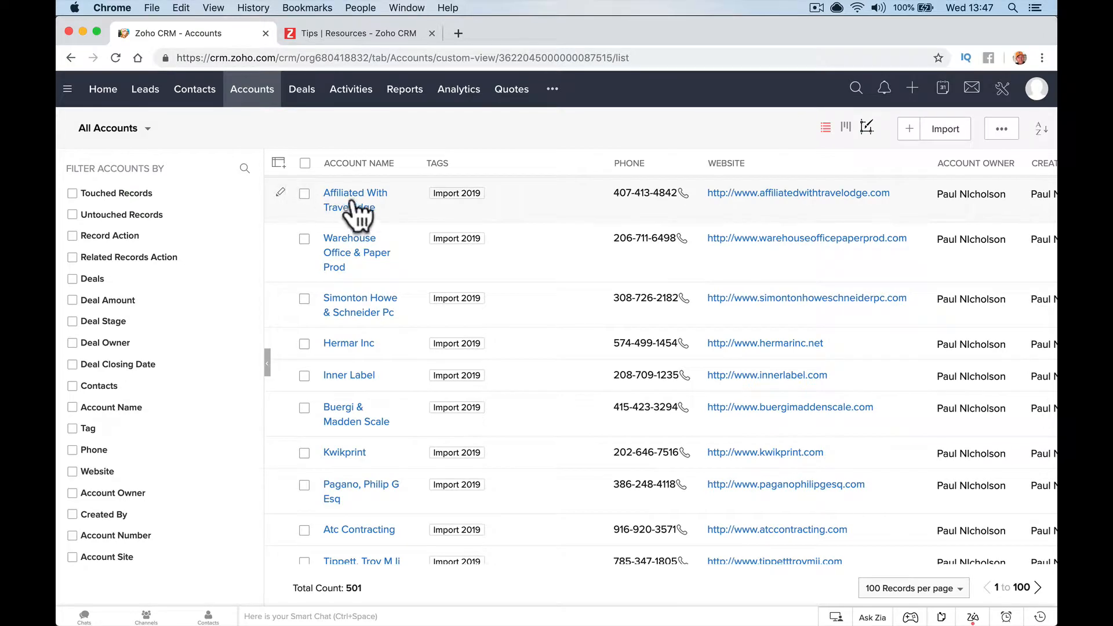
{"action": "left_click", "coordinate": [350, 203]}
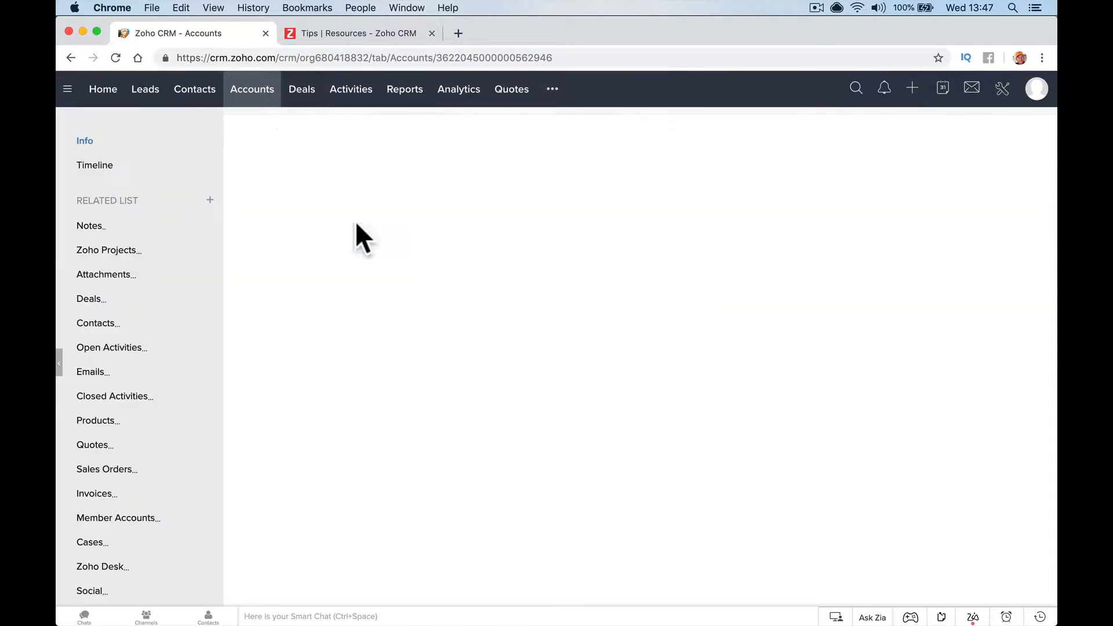
{"action": "scroll", "coordinate": [377, 278], "scroll_direction": "down", "scroll_amount": 15}
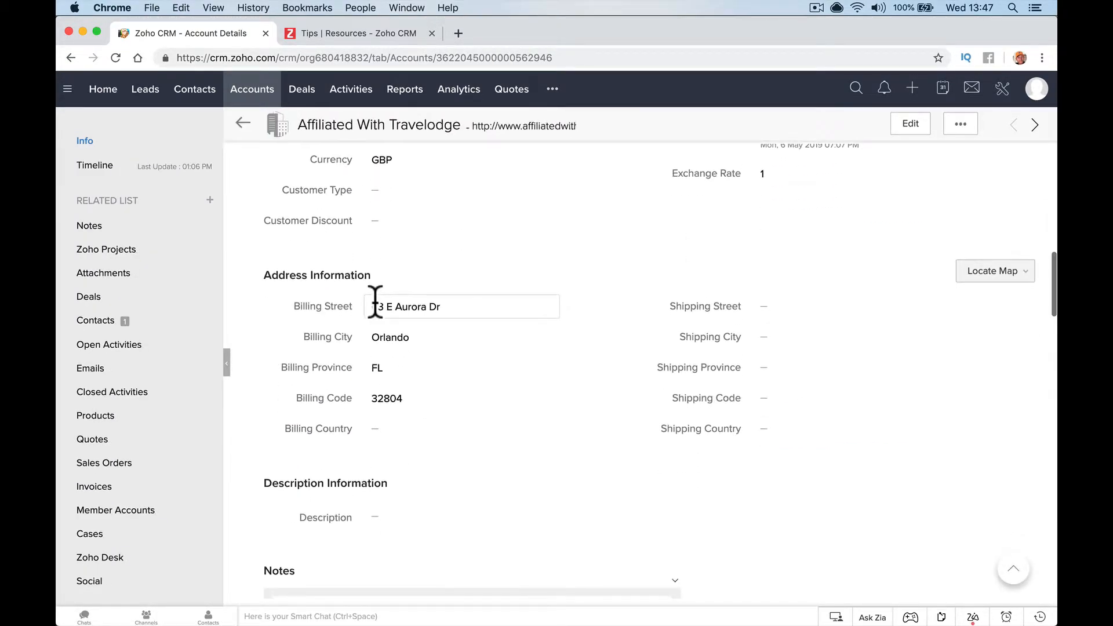
{"action": "scroll", "coordinate": [374, 301], "scroll_direction": "up", "scroll_amount": 2}
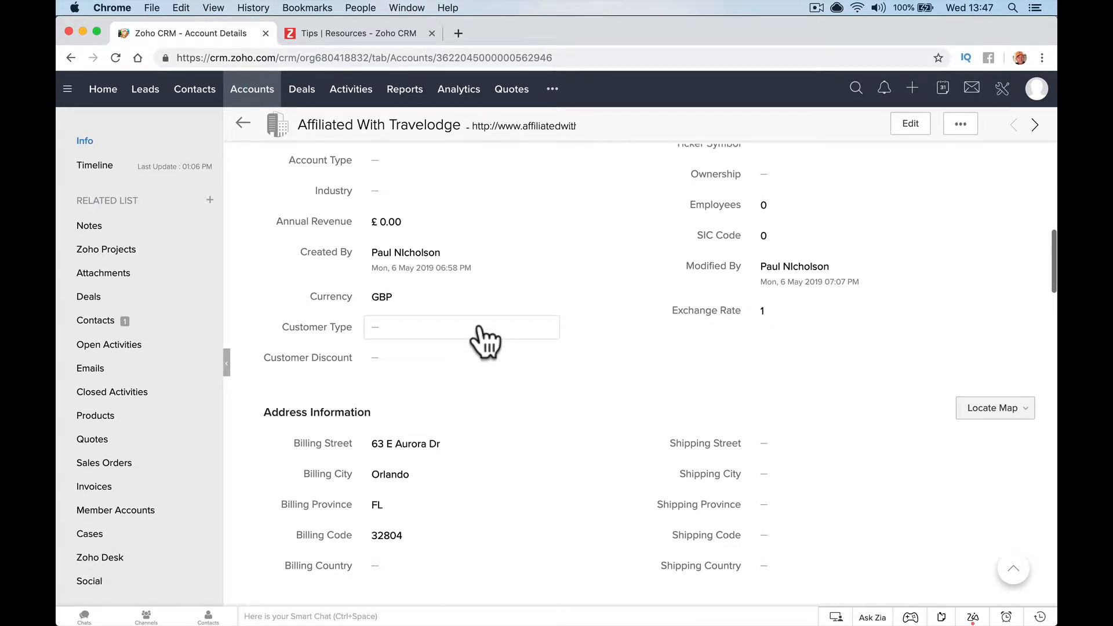
Check the inline Customer Discount options, cancel the inline edit, and open the full Edit Account form
{"action": "left_click", "coordinate": [471, 360]}
{"action": "left_click", "coordinate": [469, 359]}
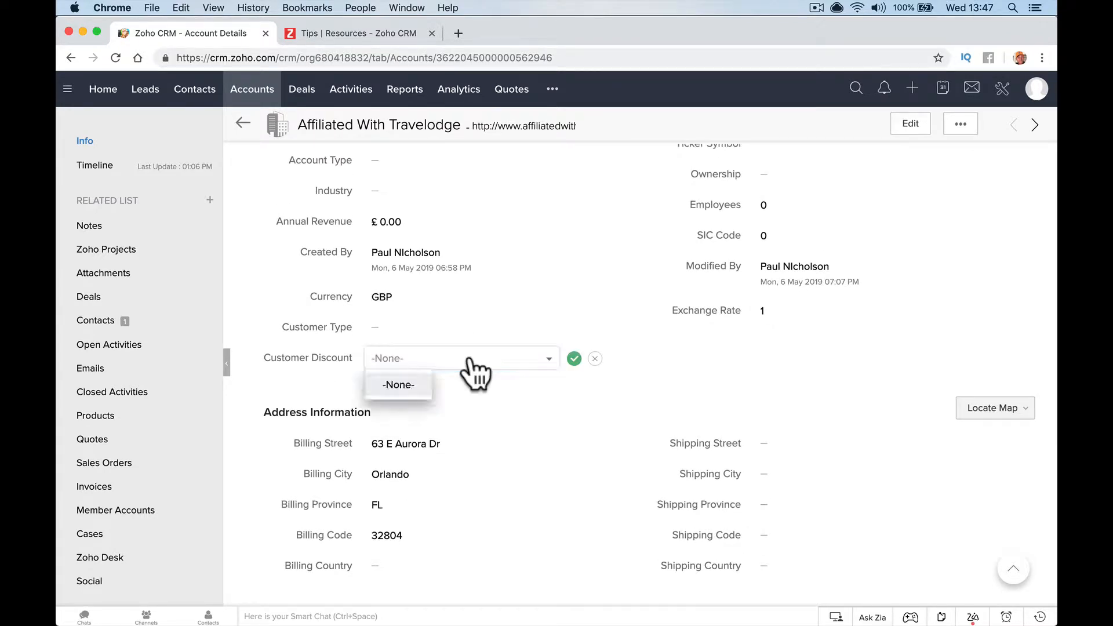
{"action": "left_click", "coordinate": [413, 385]}
{"action": "left_click", "coordinate": [490, 365]}
{"action": "left_click", "coordinate": [483, 362]}
{"action": "left_click", "coordinate": [483, 373]}
{"action": "left_click", "coordinate": [489, 362]}
{"action": "left_click", "coordinate": [486, 383]}
{"action": "left_click", "coordinate": [595, 358]}
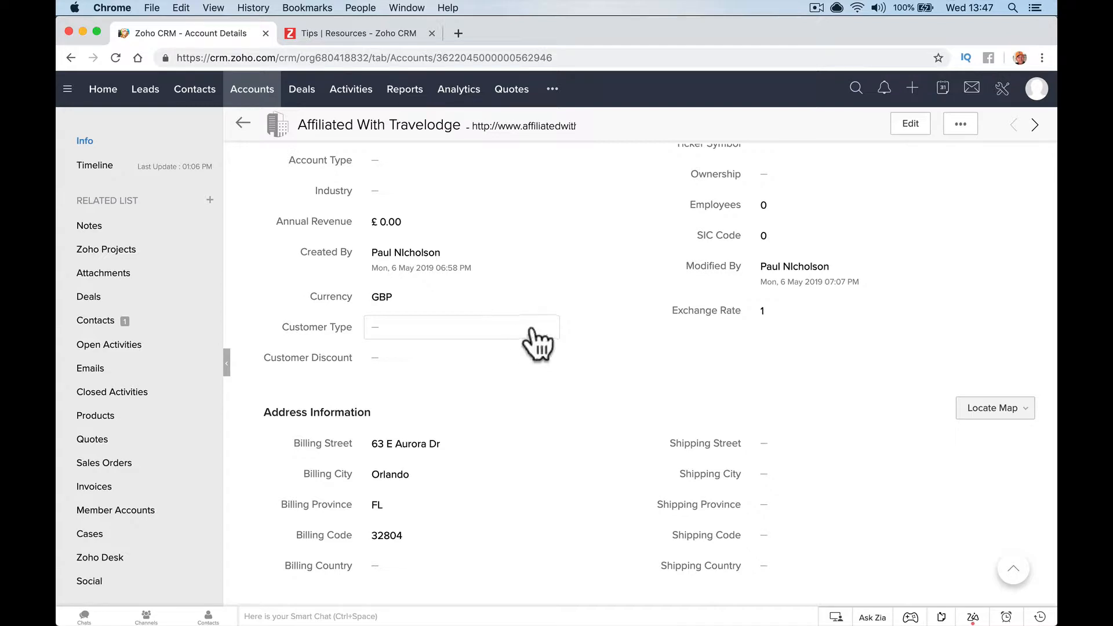
{"action": "scroll", "coordinate": [509, 340], "scroll_direction": "up", "scroll_amount": 2}
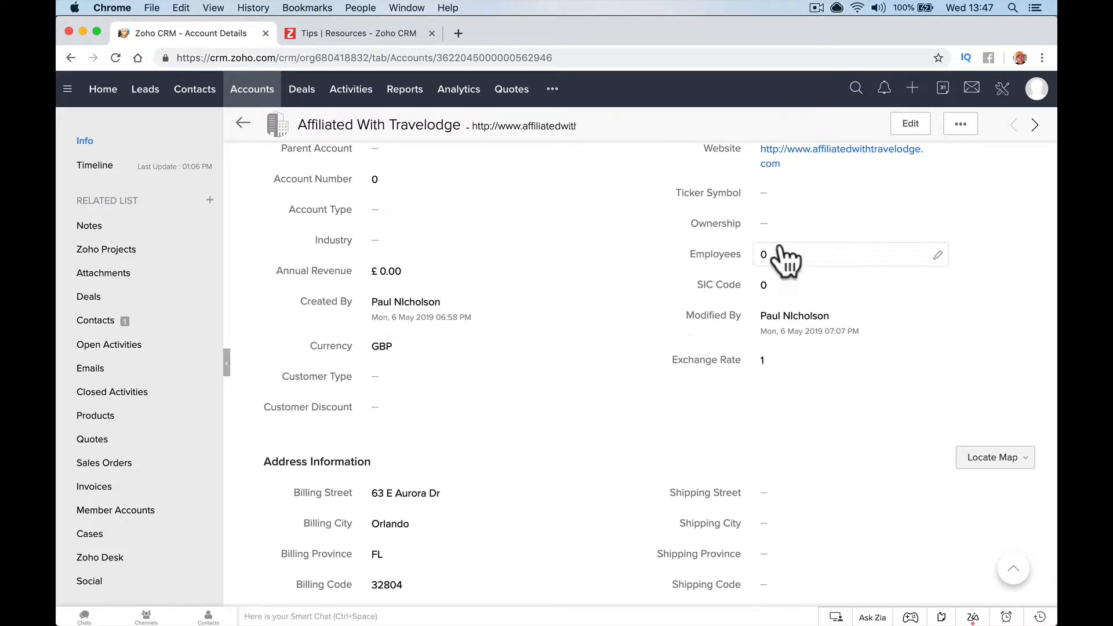
{"action": "left_click", "coordinate": [895, 129]}
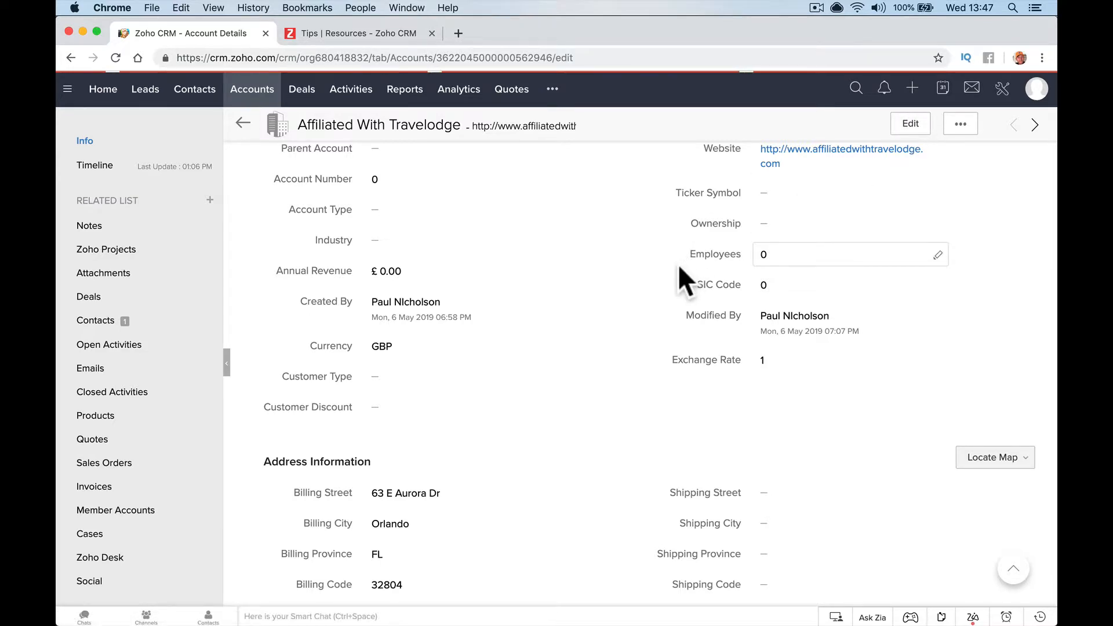
{"action": "scroll", "coordinate": [536, 400], "scroll_direction": "down", "scroll_amount": 5}
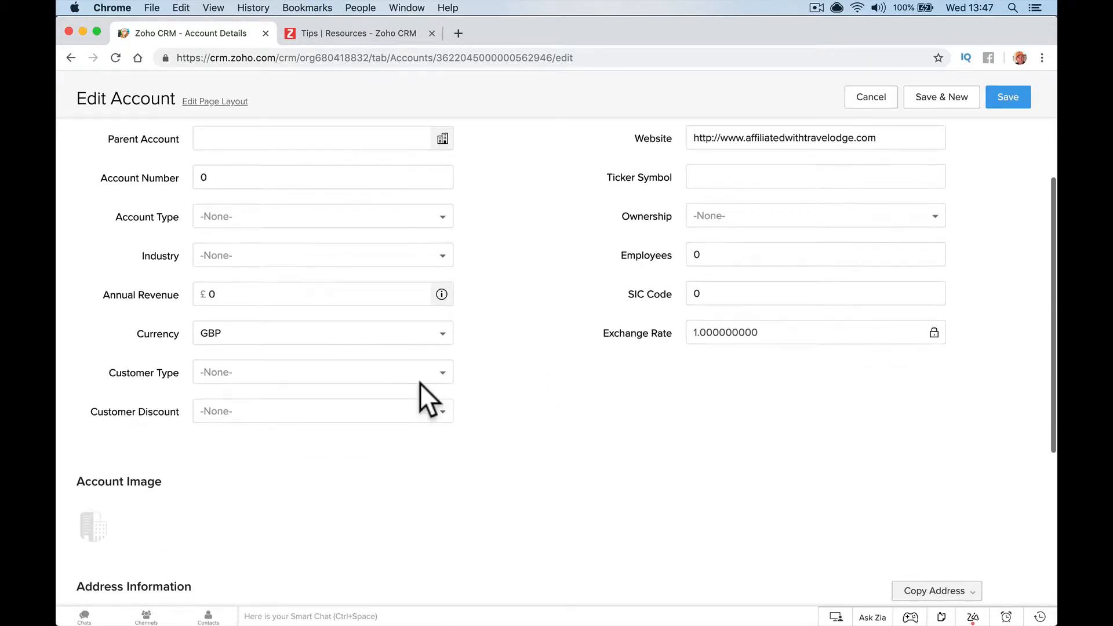
Test the dependency: Commercial offers 25%/50% Discount, Residential offers Free Service
{"action": "left_click", "coordinate": [424, 376]}
{"action": "left_click", "coordinate": [263, 422]}
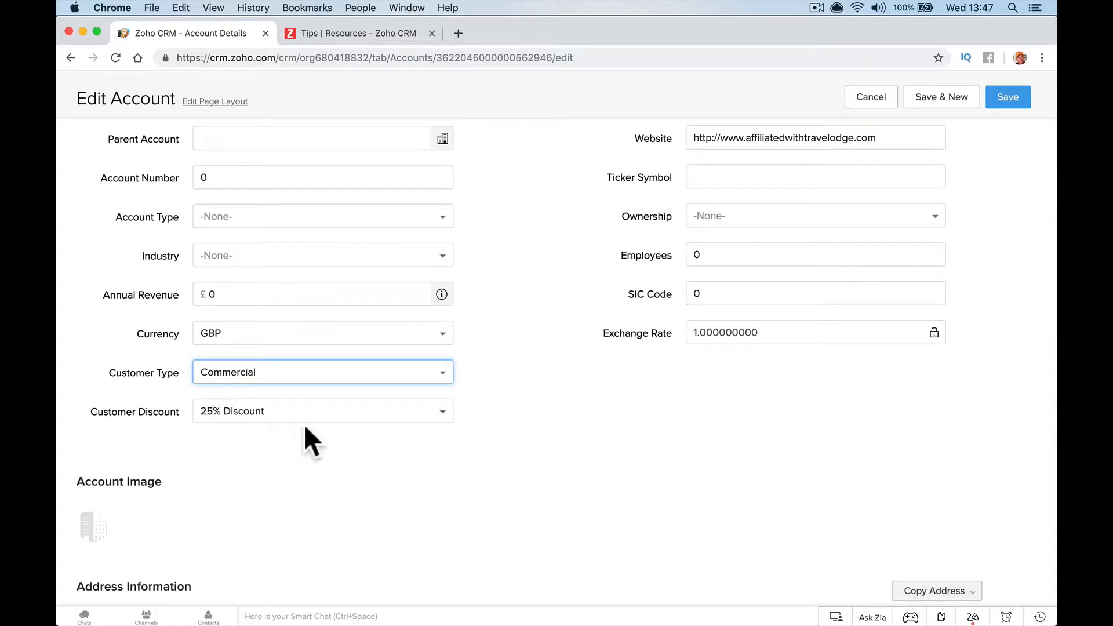
{"action": "left_click", "coordinate": [359, 413]}
{"action": "left_click", "coordinate": [250, 460]}
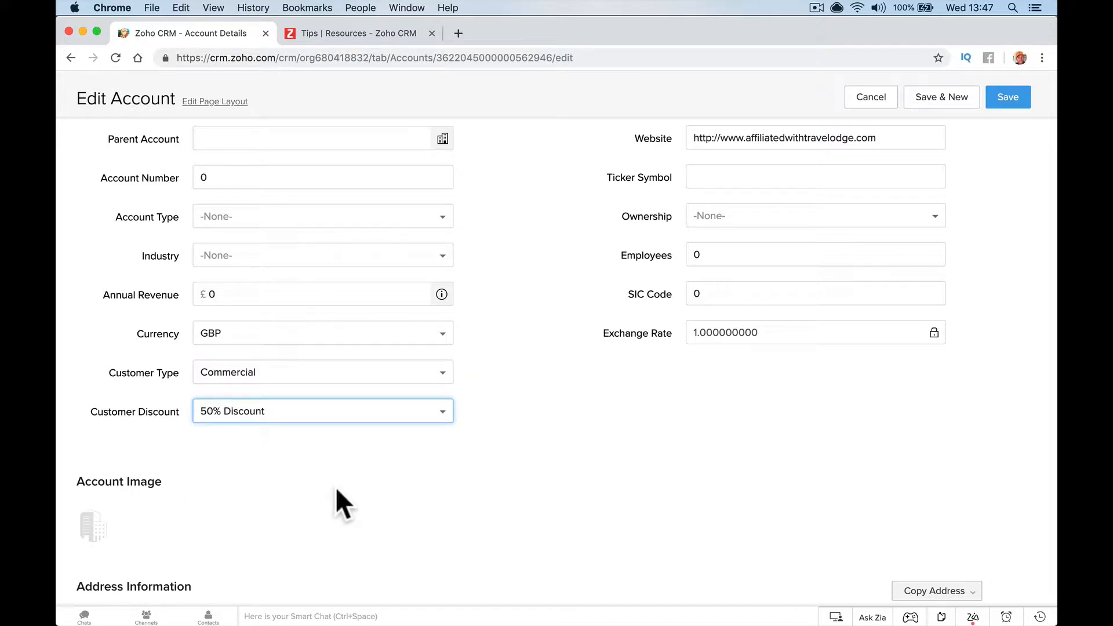
{"action": "left_click", "coordinate": [346, 422]}
{"action": "left_click", "coordinate": [277, 439]}
{"action": "left_click", "coordinate": [382, 376]}
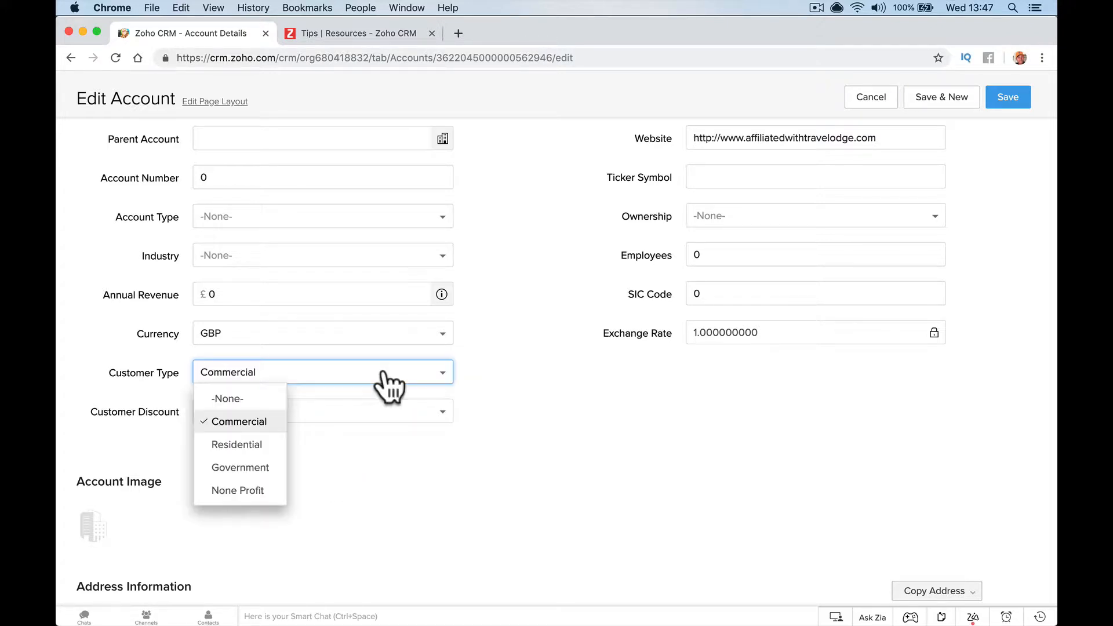
{"action": "left_click", "coordinate": [271, 445]}
{"action": "left_click", "coordinate": [336, 412]}
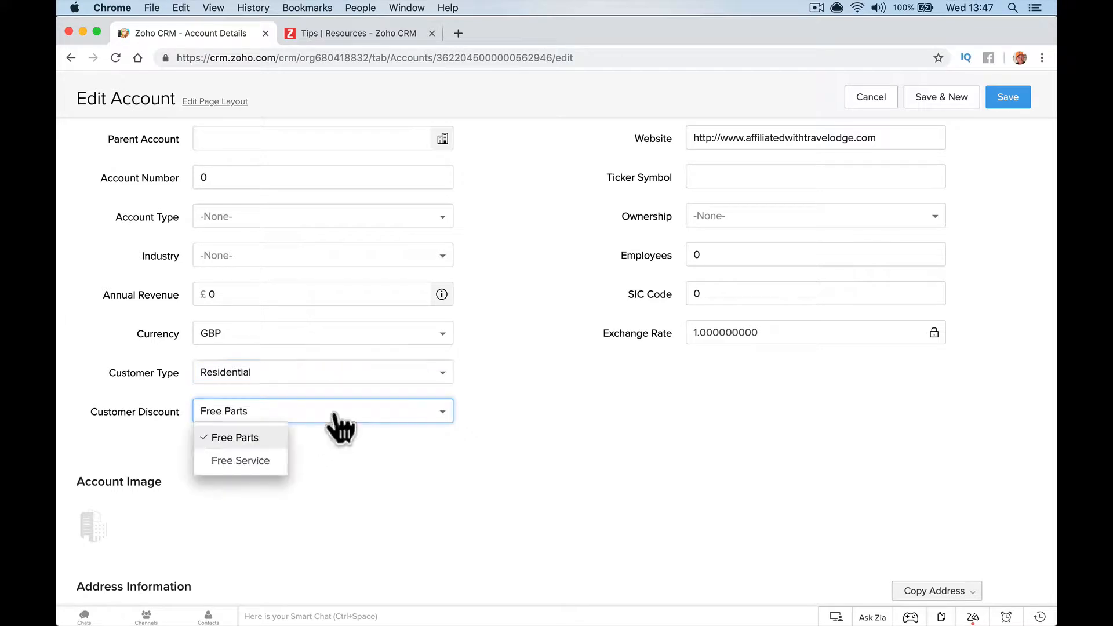
{"action": "left_click", "coordinate": [240, 460]}
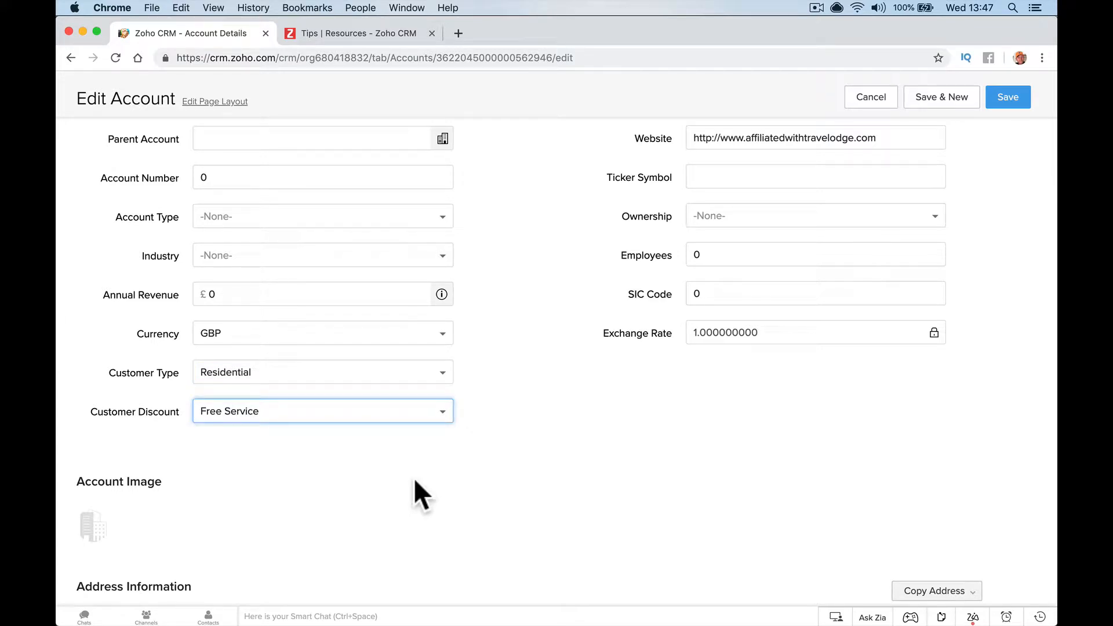
Check Government's discounts, then save the account as None Profit with 25% Discount
{"action": "left_click", "coordinate": [430, 378]}
{"action": "left_click", "coordinate": [271, 467]}
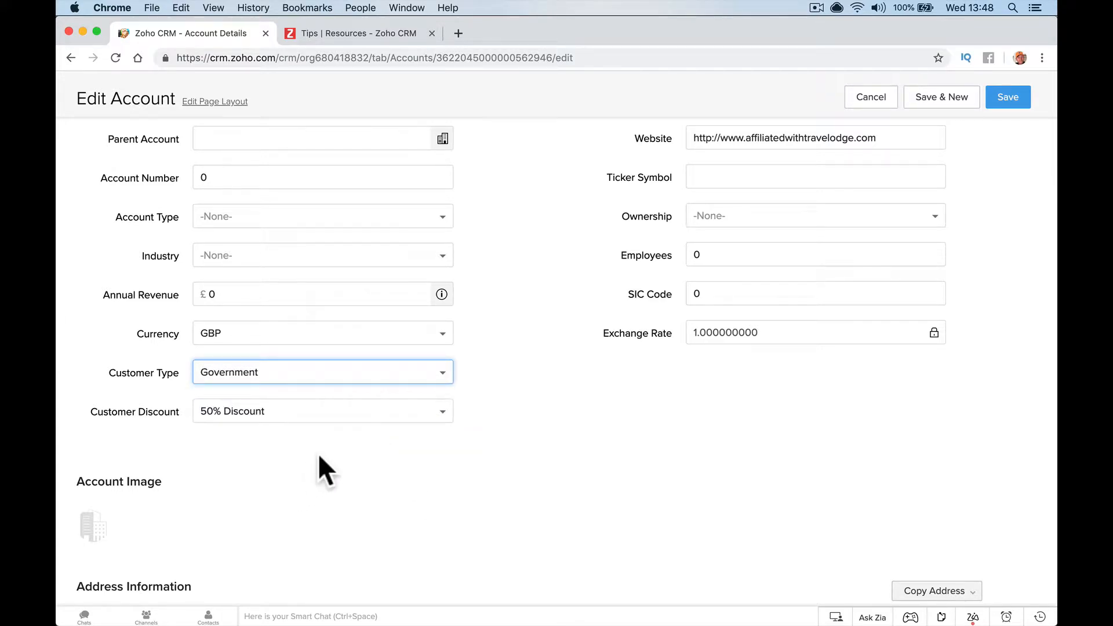
{"action": "left_click", "coordinate": [358, 412]}
{"action": "left_click", "coordinate": [357, 413]}
{"action": "left_click", "coordinate": [357, 412]}
{"action": "left_click", "coordinate": [358, 412]}
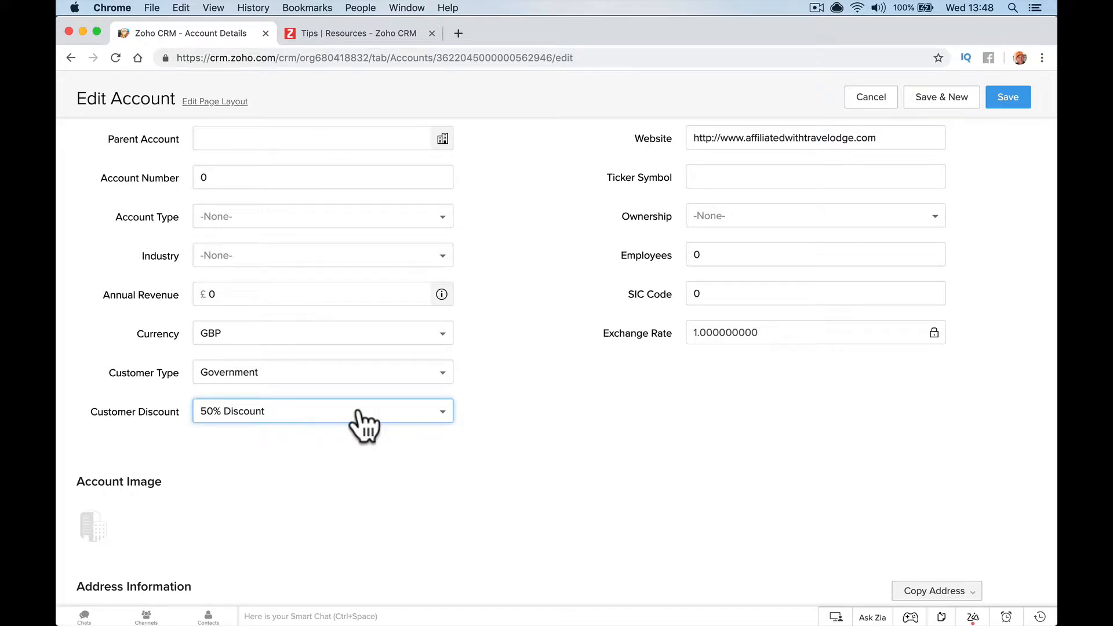
{"action": "left_click", "coordinate": [374, 378]}
{"action": "left_click", "coordinate": [255, 491]}
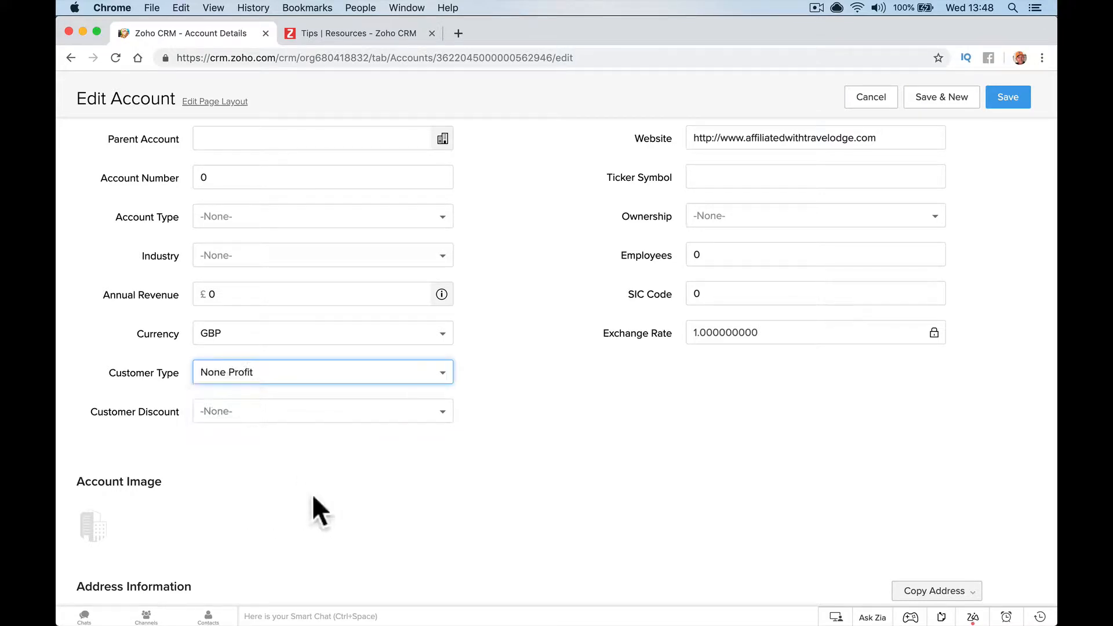
{"action": "left_click", "coordinate": [346, 419]}
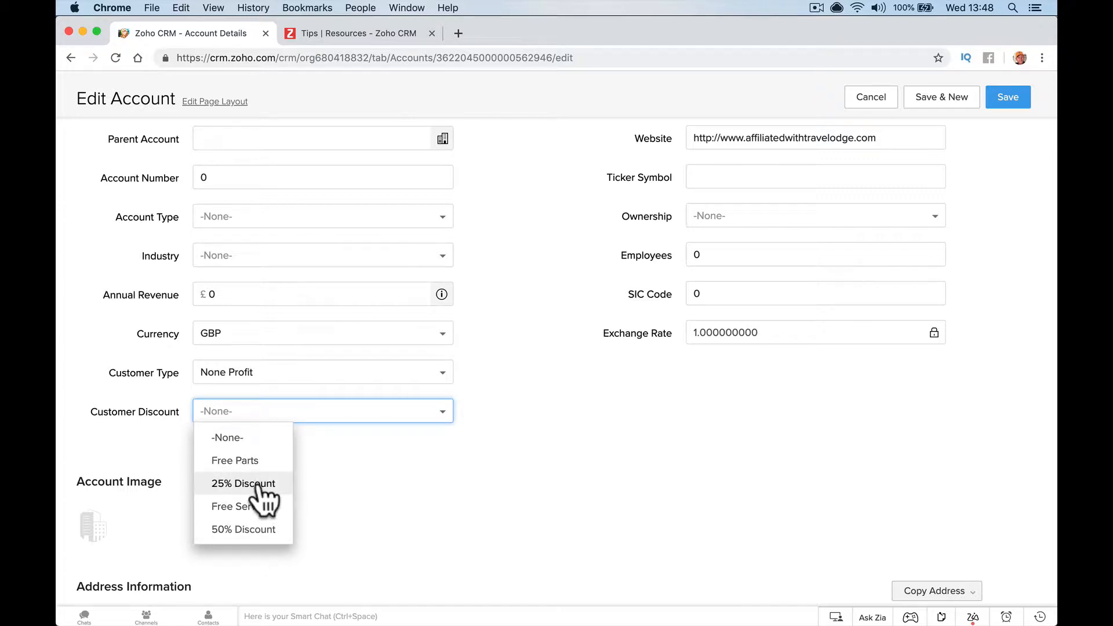
{"action": "left_click", "coordinate": [258, 486]}
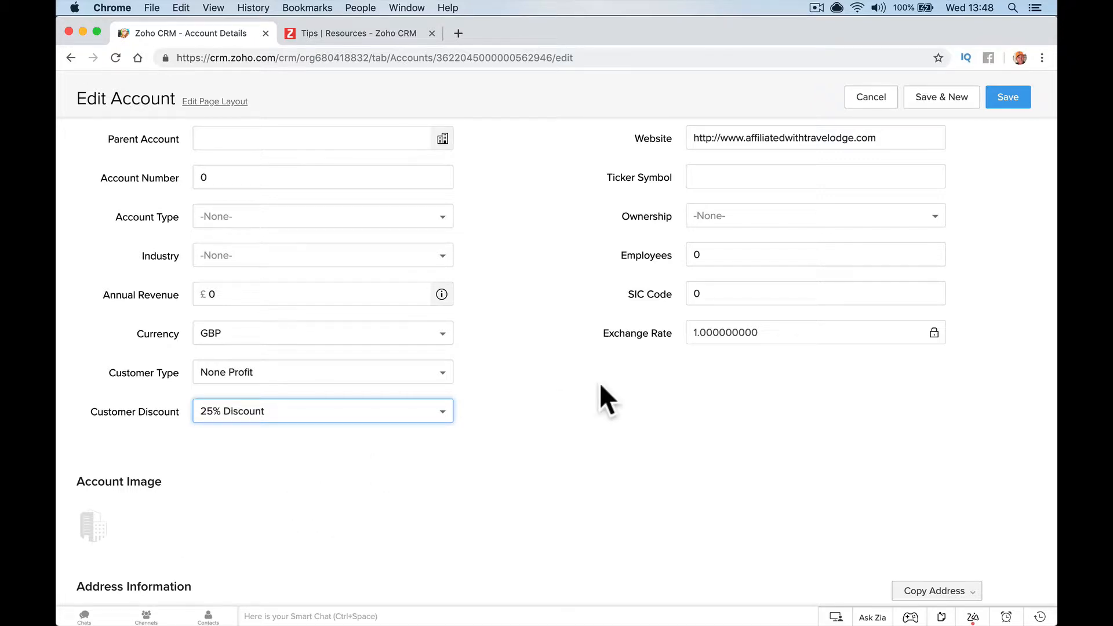
{"action": "left_click", "coordinate": [1010, 97]}
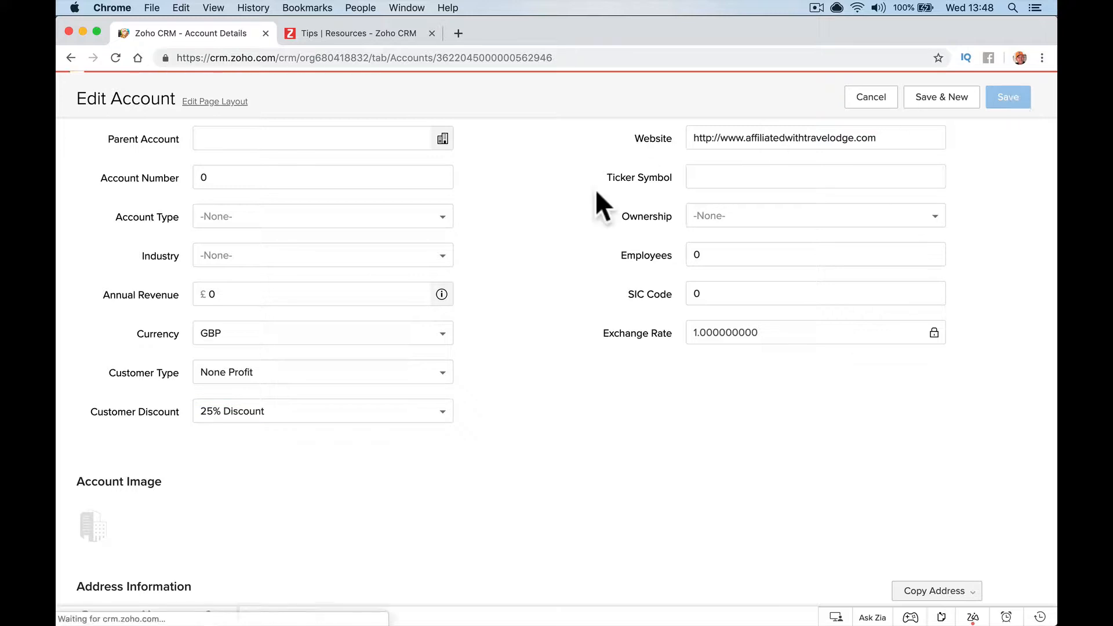
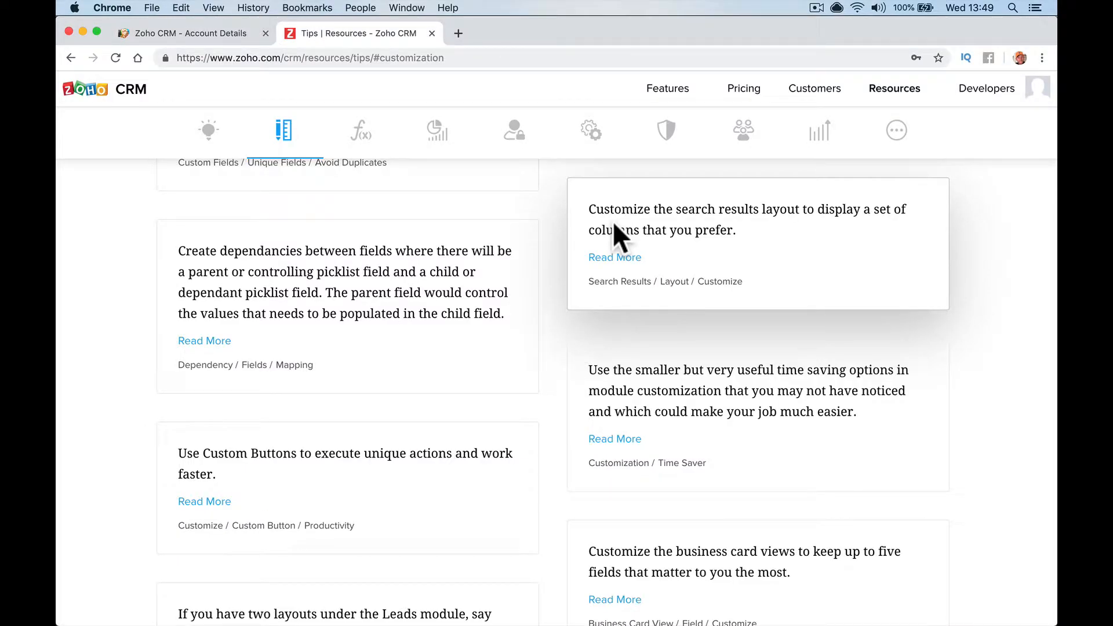
Return to the Zoho CRM tab and show the All Accounts list of 501 records
{"action": "left_click", "coordinate": [234, 33]}
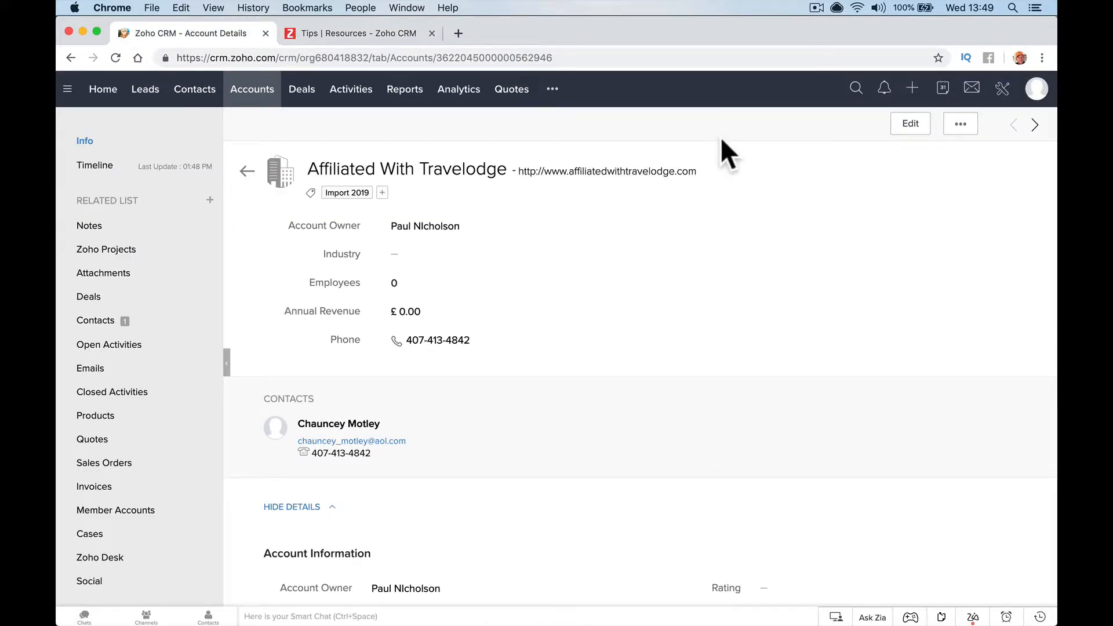
{"action": "left_click", "coordinate": [245, 95]}
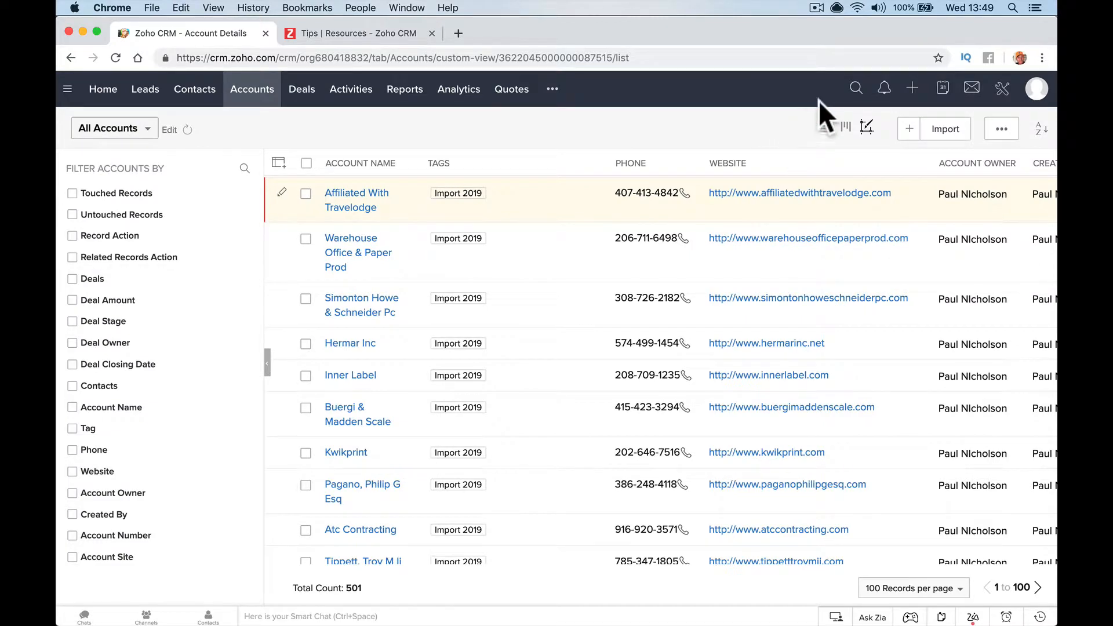
Run a global search for 'simonton'
{"action": "left_click", "coordinate": [853, 91]}
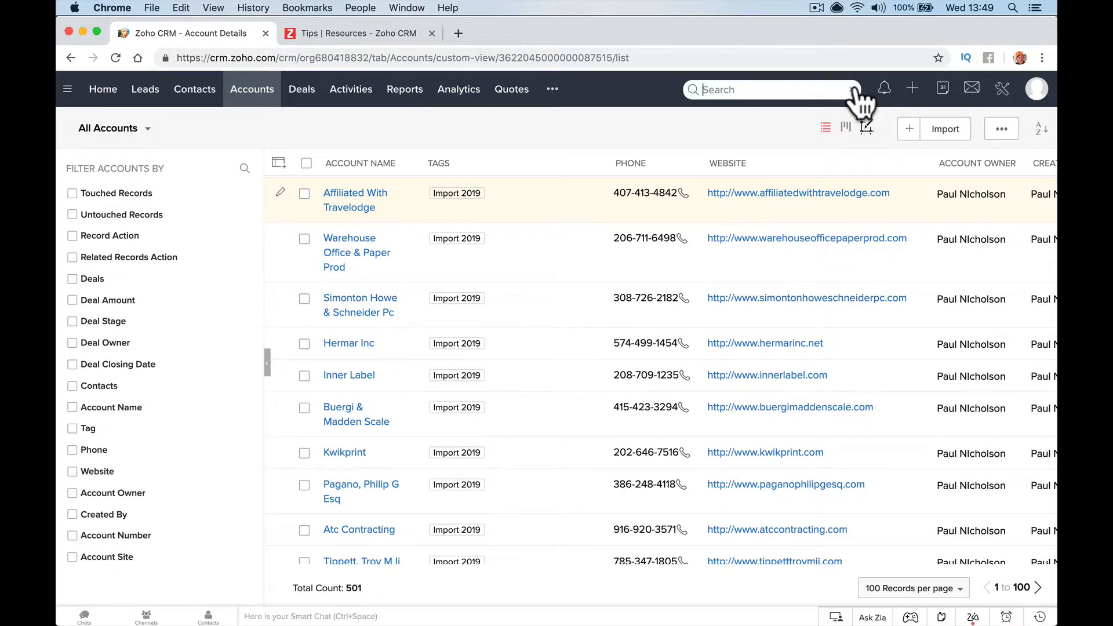
{"action": "type", "text": "simonto"}
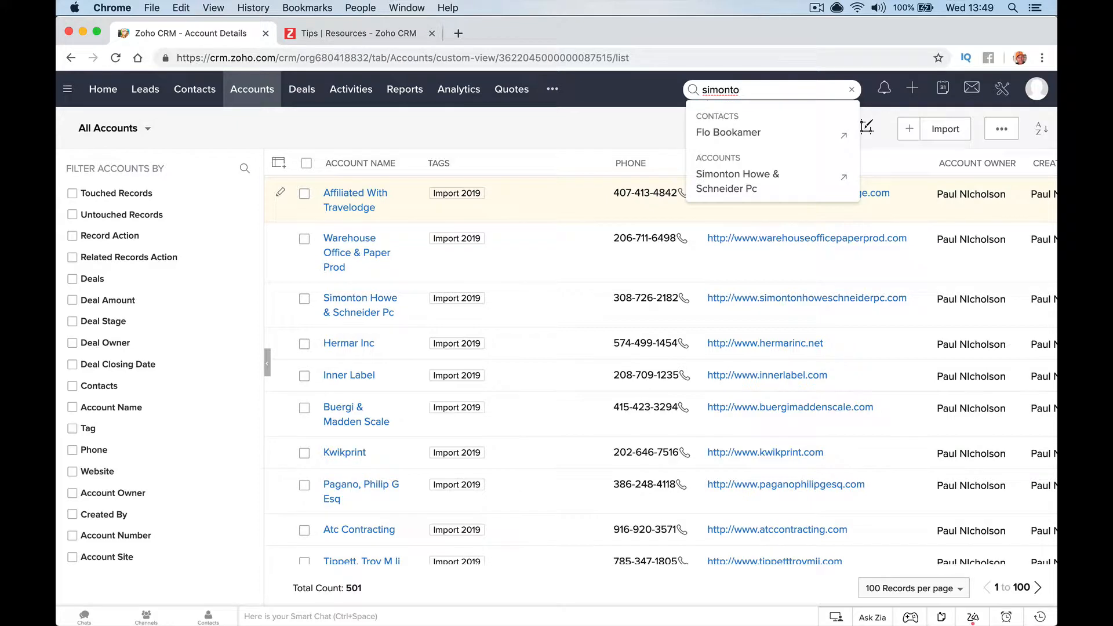
{"action": "type", "text": "n"}
{"action": "key", "text": "Return"}
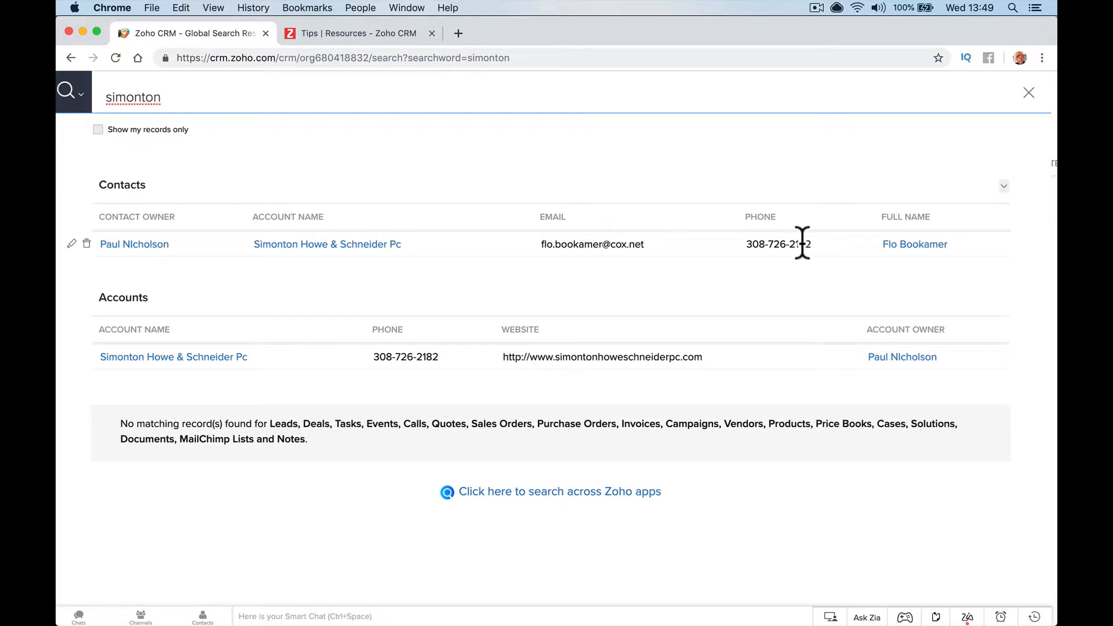
Add Created By and First Name columns to the contact search results
{"action": "left_click", "coordinate": [1009, 186]}
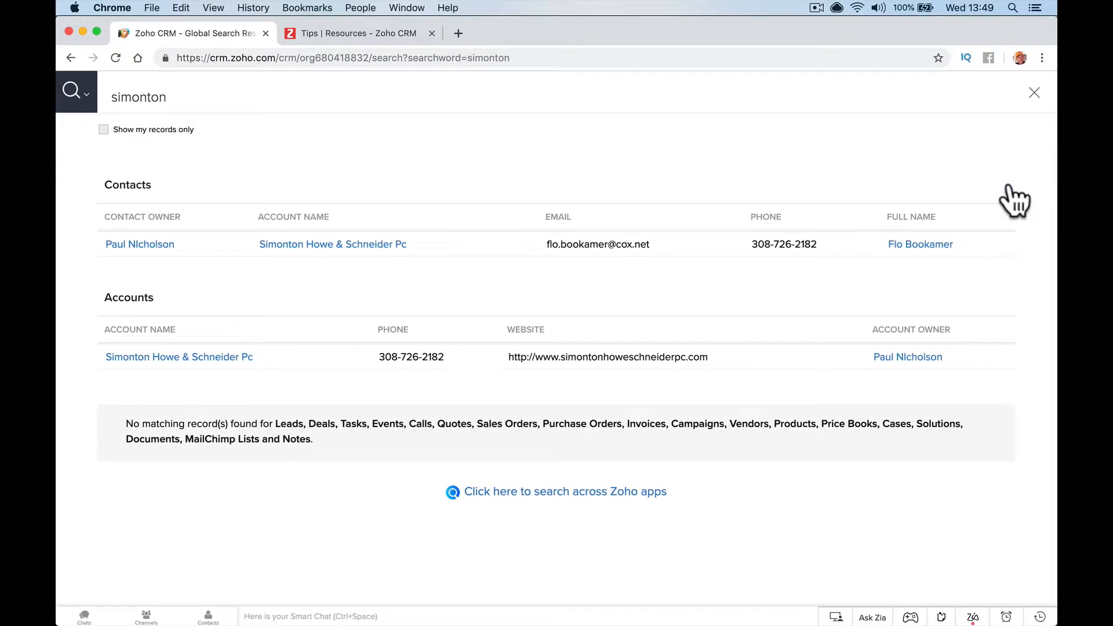
{"action": "left_click", "coordinate": [1007, 187]}
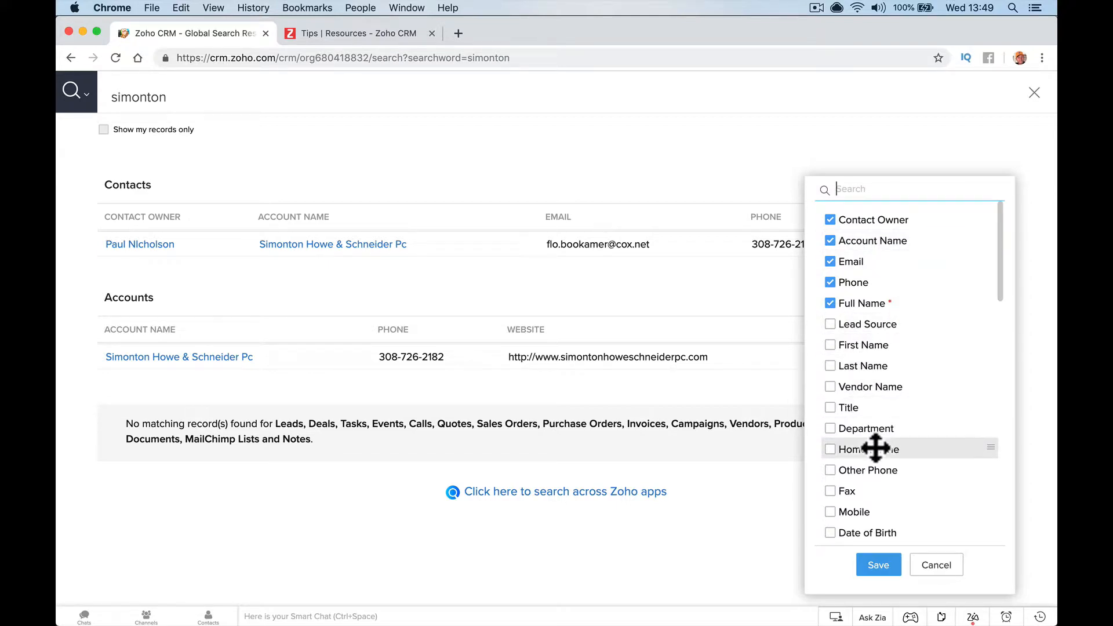
{"action": "scroll", "coordinate": [875, 447], "scroll_direction": "down", "scroll_amount": 2}
{"action": "scroll", "coordinate": [875, 447], "scroll_direction": "down", "scroll_amount": 3}
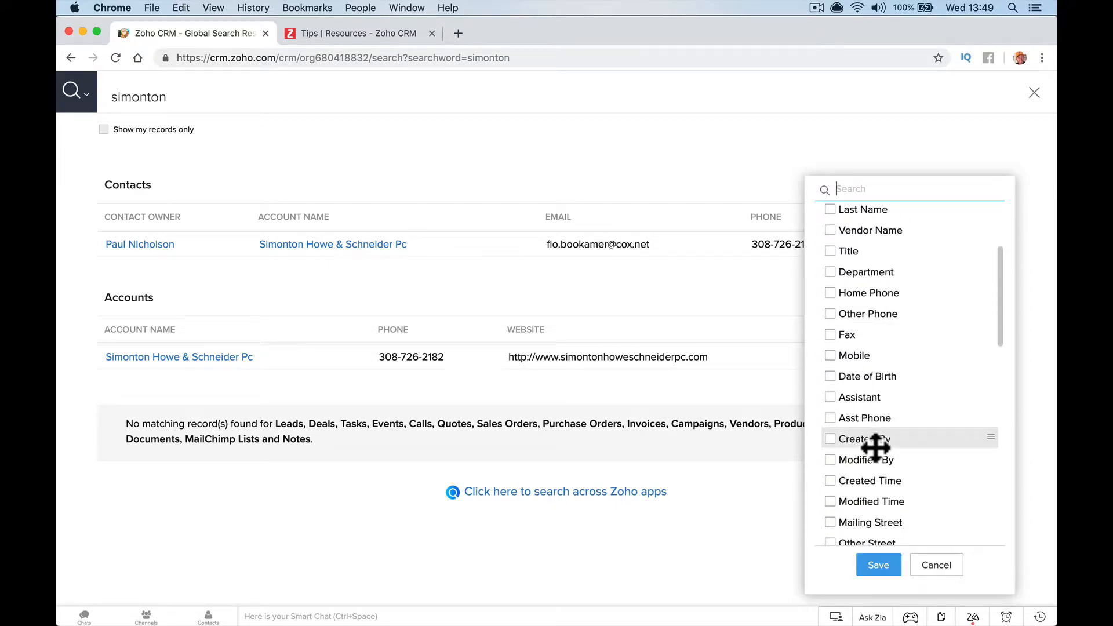
{"action": "left_click", "coordinate": [835, 439]}
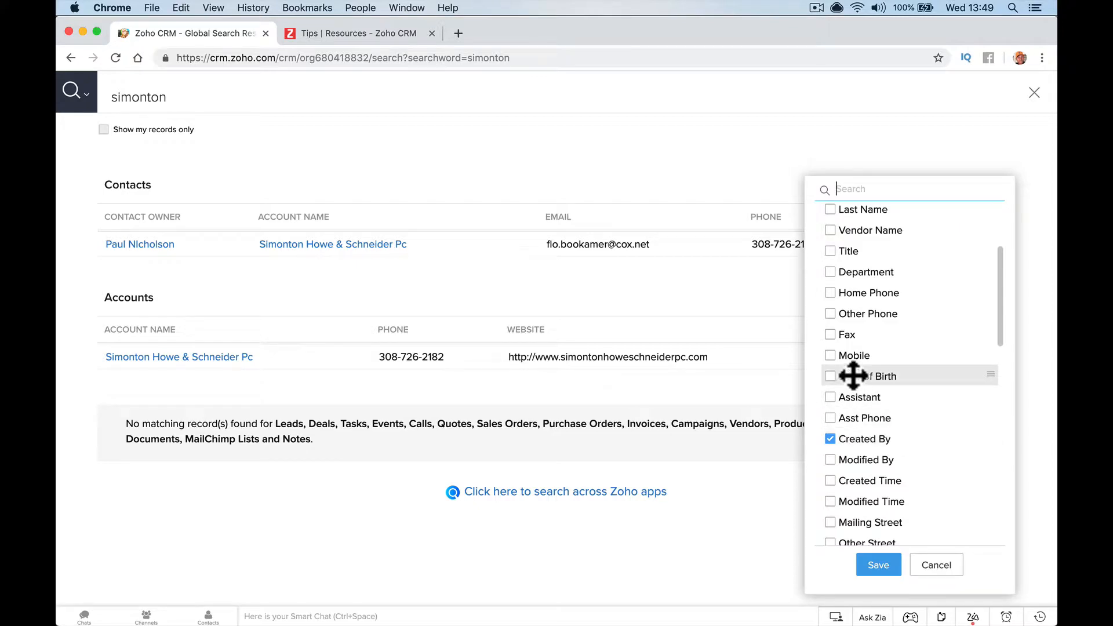
{"action": "scroll", "coordinate": [853, 375], "scroll_direction": "down", "scroll_amount": 5}
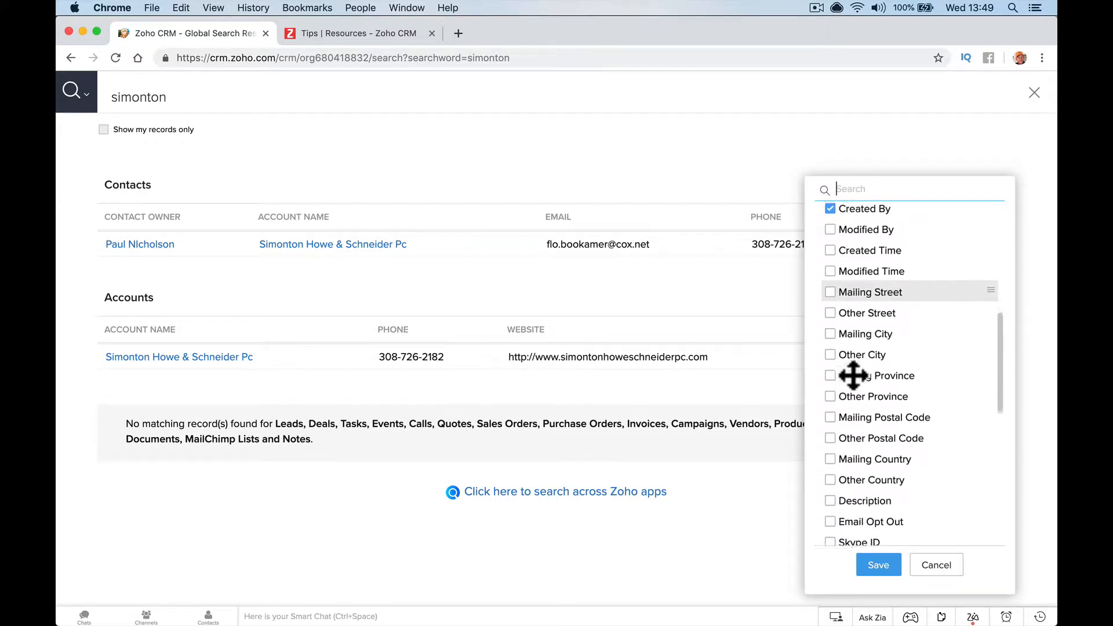
{"action": "scroll", "coordinate": [853, 375], "scroll_direction": "up", "scroll_amount": 6}
{"action": "left_click", "coordinate": [831, 346]}
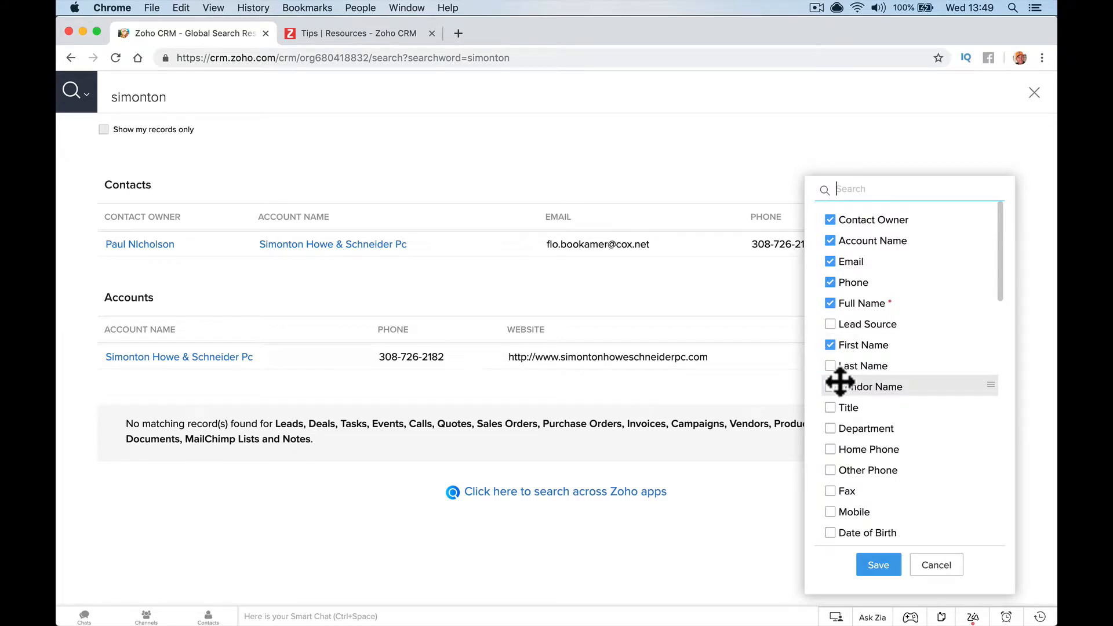
{"action": "left_click", "coordinate": [877, 564]}
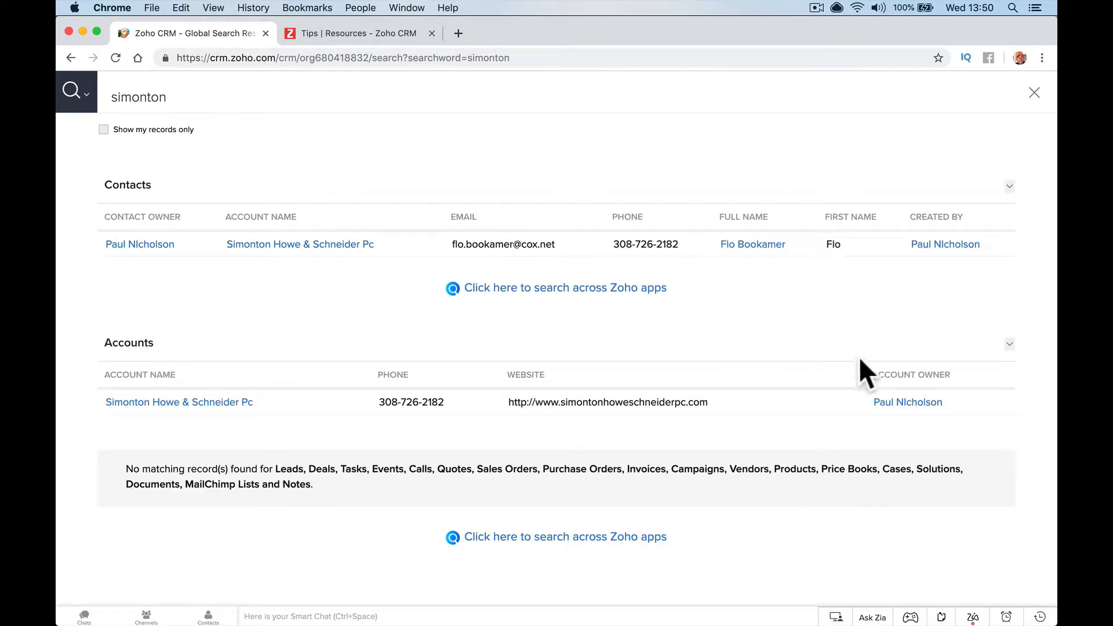
Add Parent Account and Account Number columns to the account search results
{"action": "left_click", "coordinate": [1009, 345]}
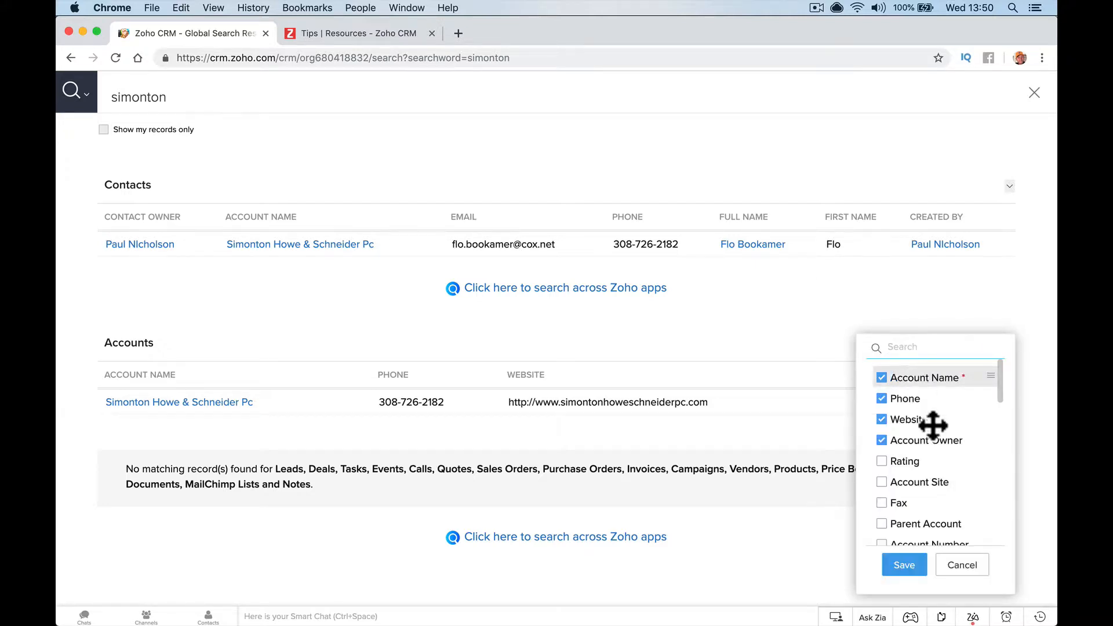
{"action": "scroll", "coordinate": [925, 472], "scroll_direction": "down", "scroll_amount": 3}
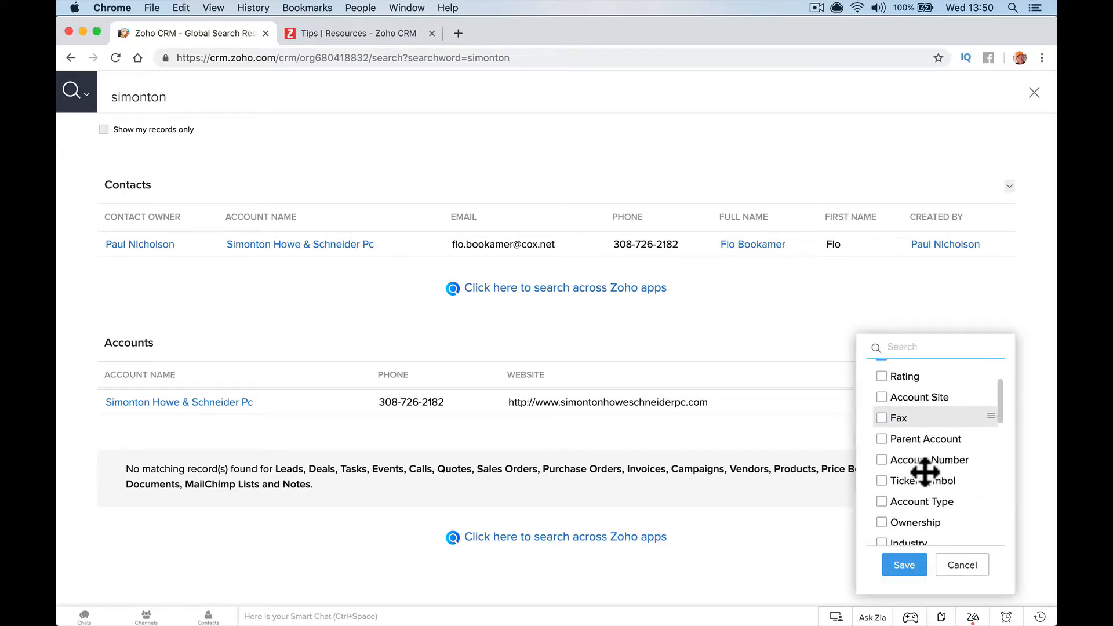
{"action": "left_click", "coordinate": [882, 433]}
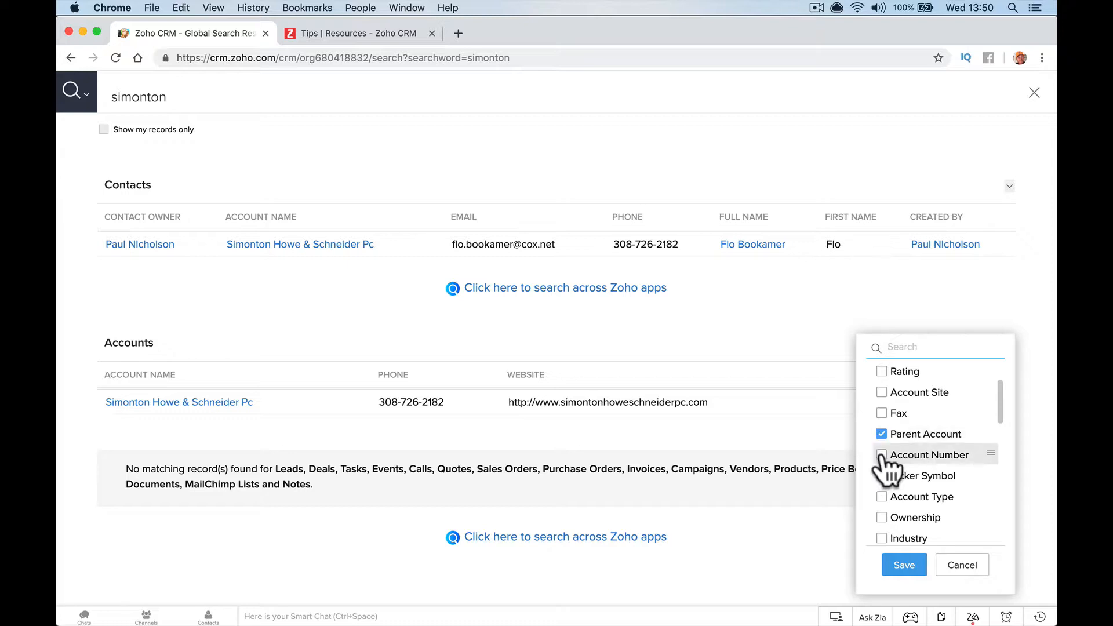
{"action": "left_click", "coordinate": [881, 455]}
{"action": "left_click", "coordinate": [903, 565]}
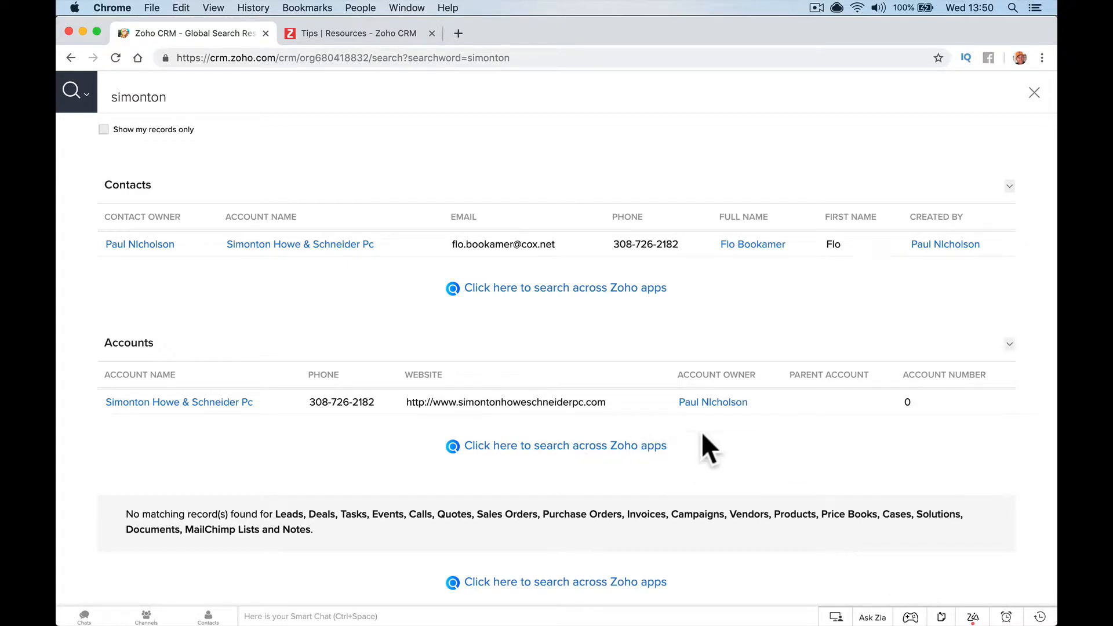
Add a Title column to contact results, placed right after Full Name
{"action": "left_click", "coordinate": [1009, 187]}
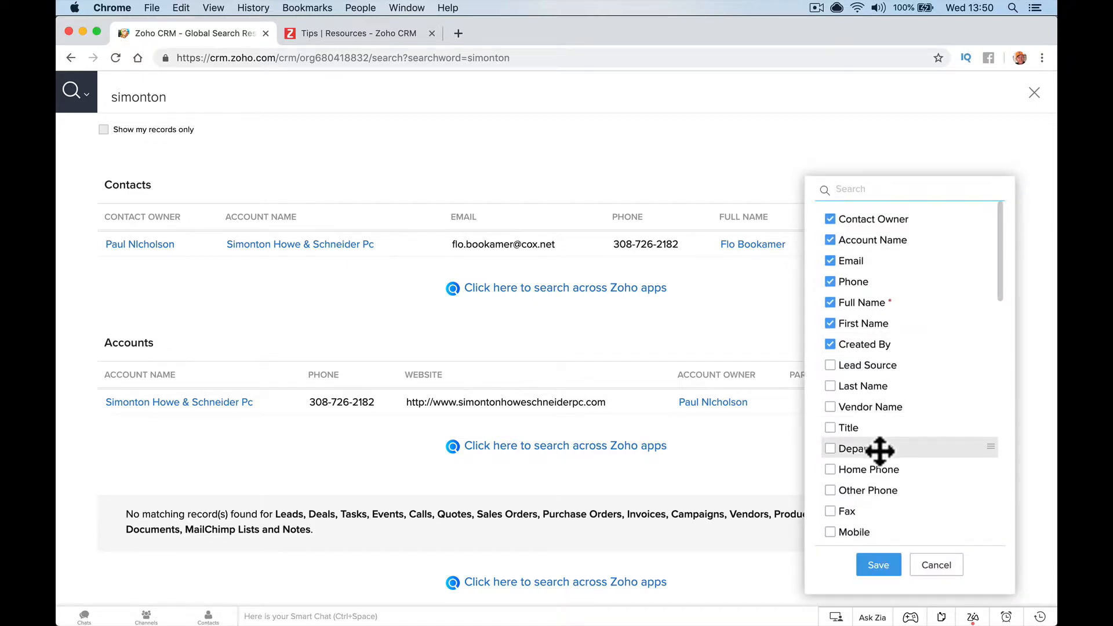
{"action": "scroll", "coordinate": [870, 464], "scroll_direction": "down", "scroll_amount": 3}
{"action": "left_click", "coordinate": [830, 446]}
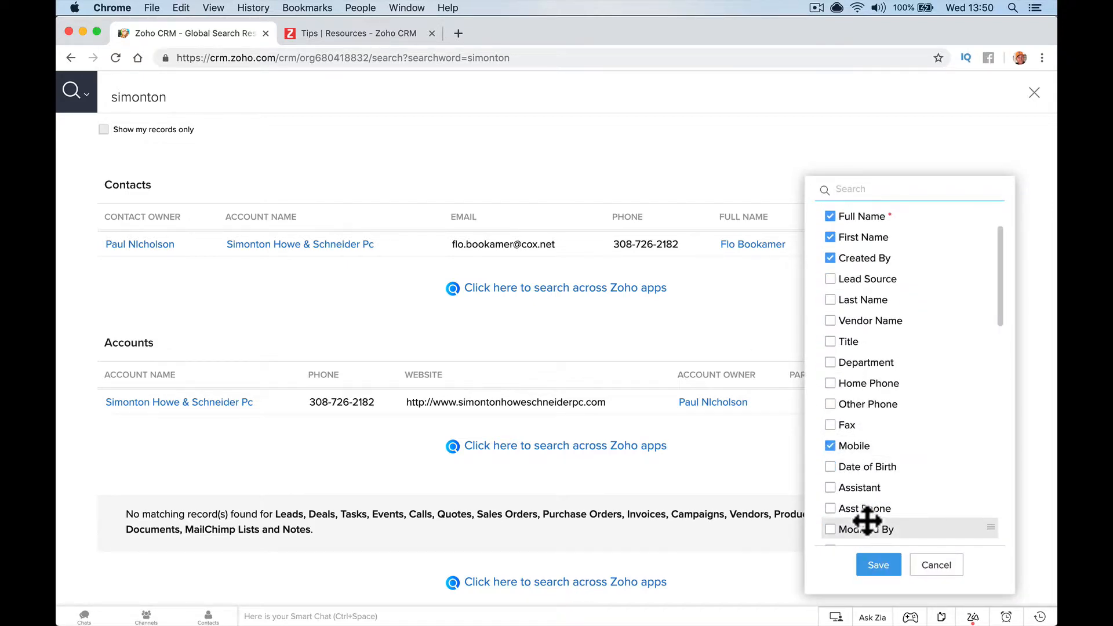
{"action": "left_click", "coordinate": [830, 445]}
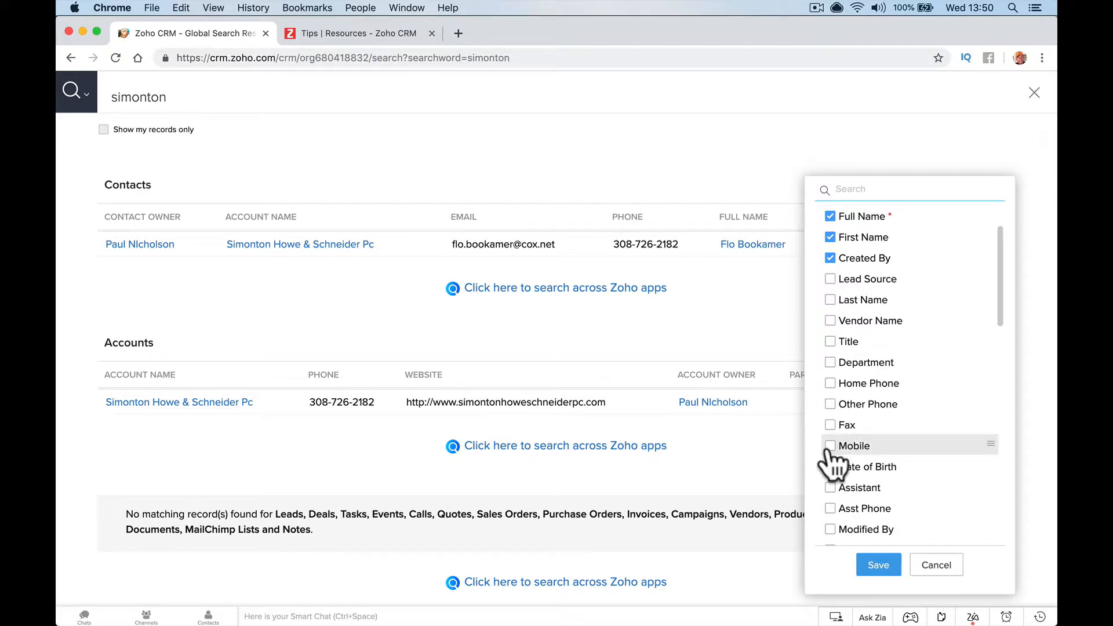
{"action": "left_click", "coordinate": [830, 341]}
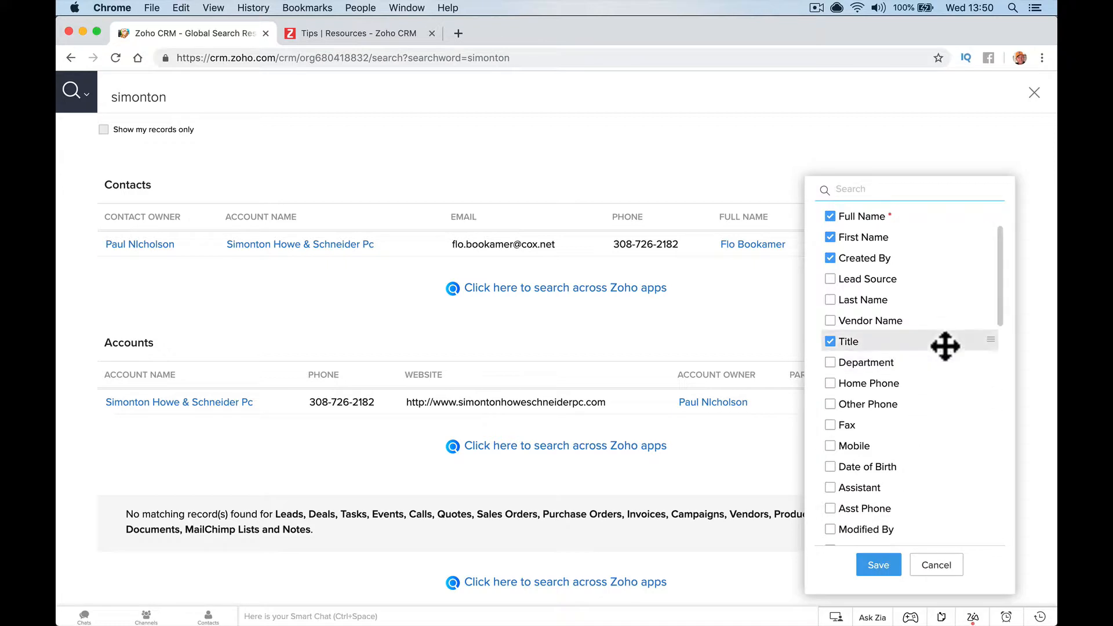
{"action": "left_click_drag", "start_coordinate": [944, 346], "coordinate": [926, 223]}
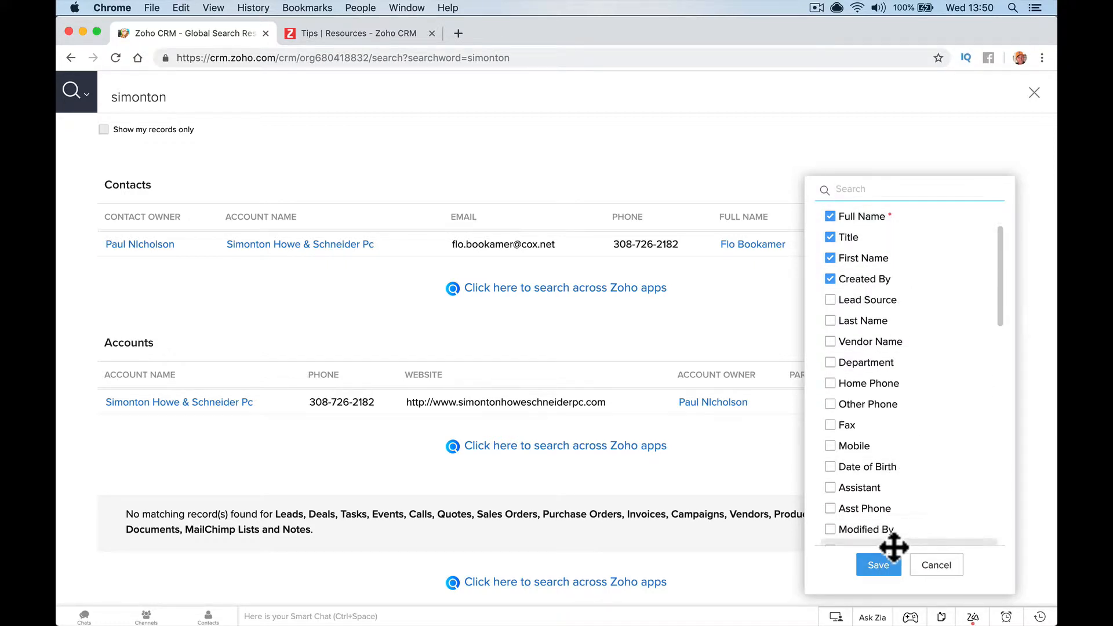
{"action": "left_click", "coordinate": [882, 567]}
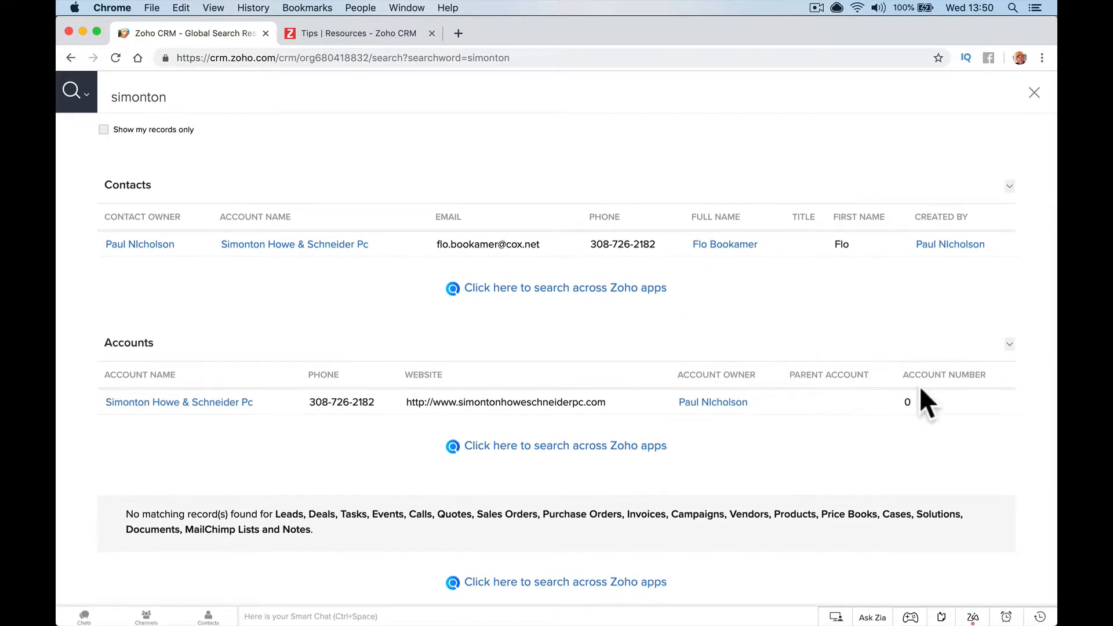
{"action": "left_click", "coordinate": [1008, 342]}
Read the Time Saving Options tip down to '#1 Add (fields) to other layouts'
{"action": "left_click", "coordinate": [1011, 185]}
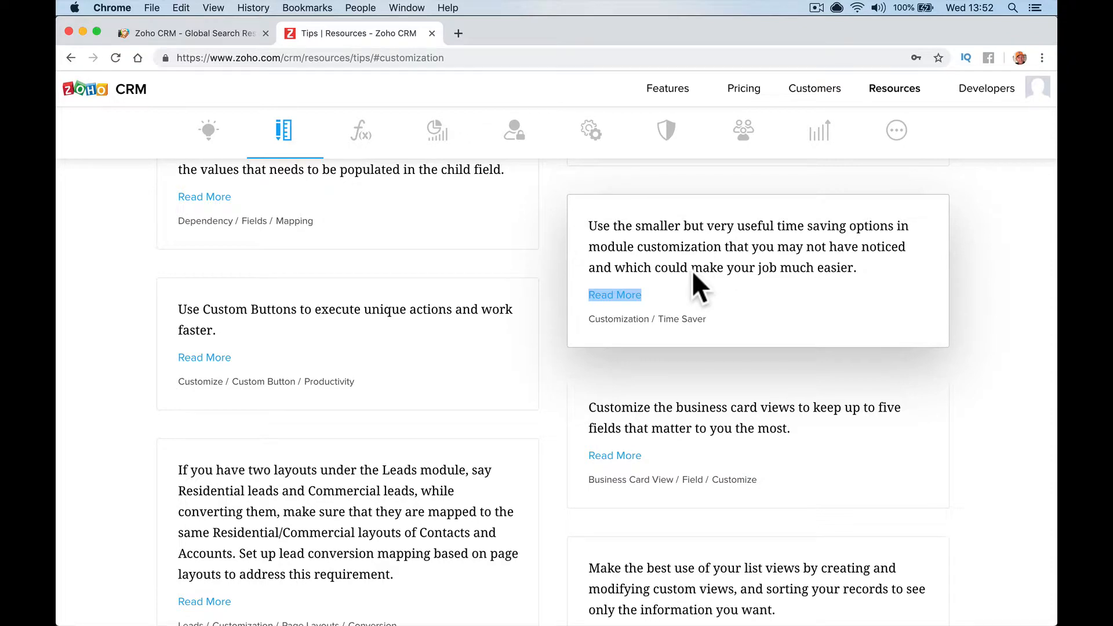
{"action": "left_click", "coordinate": [620, 294]}
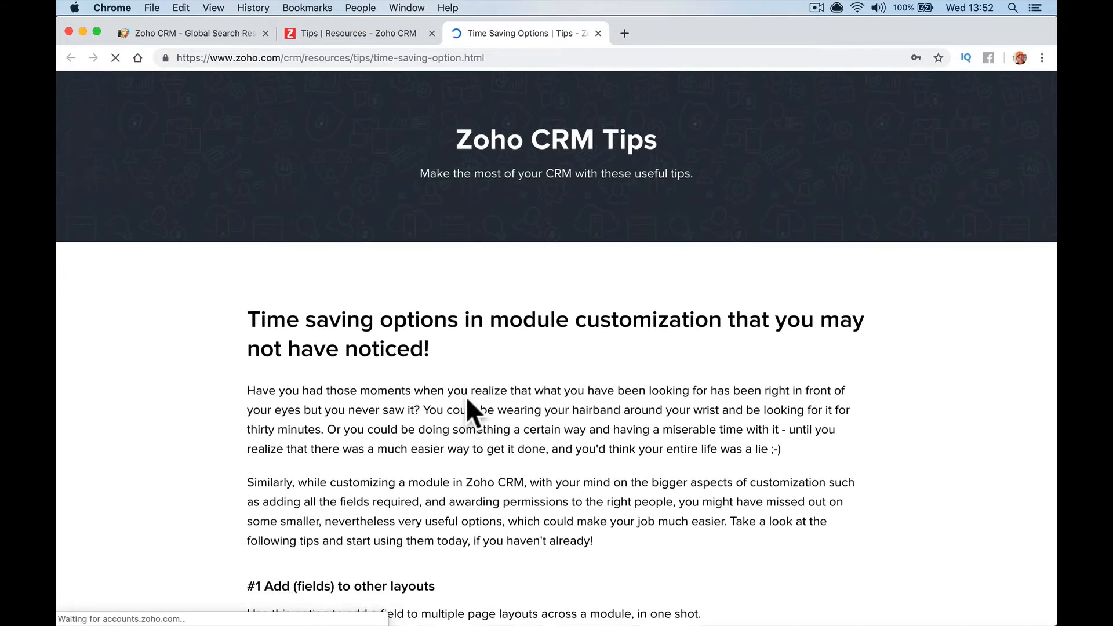
{"action": "scroll", "coordinate": [467, 400], "scroll_direction": "down", "scroll_amount": 3}
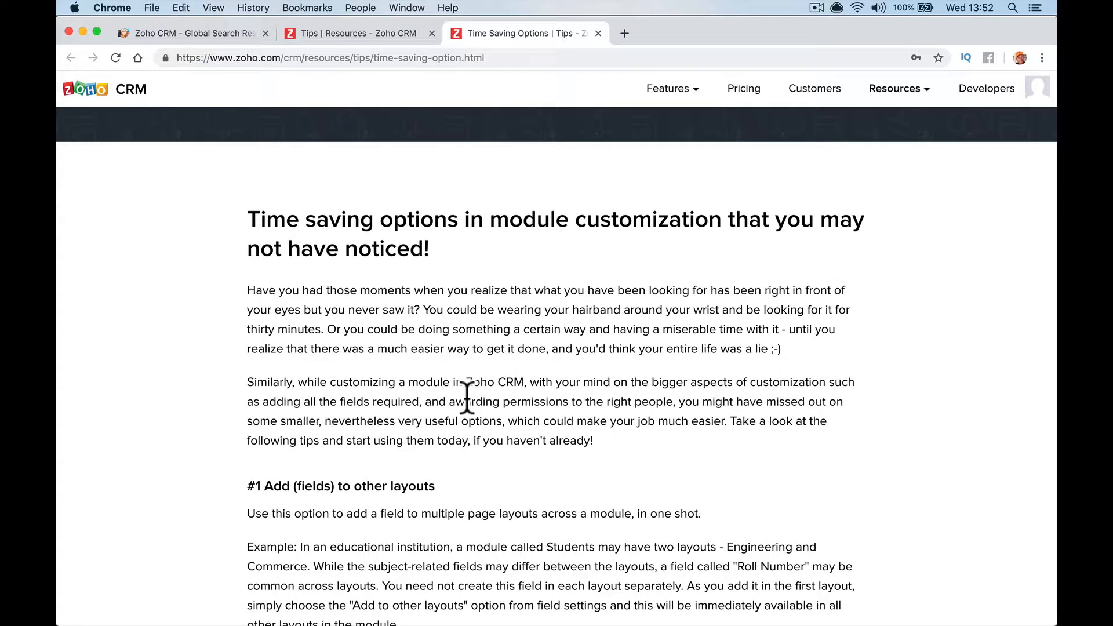
{"action": "scroll", "coordinate": [446, 388], "scroll_direction": "down", "scroll_amount": 7}
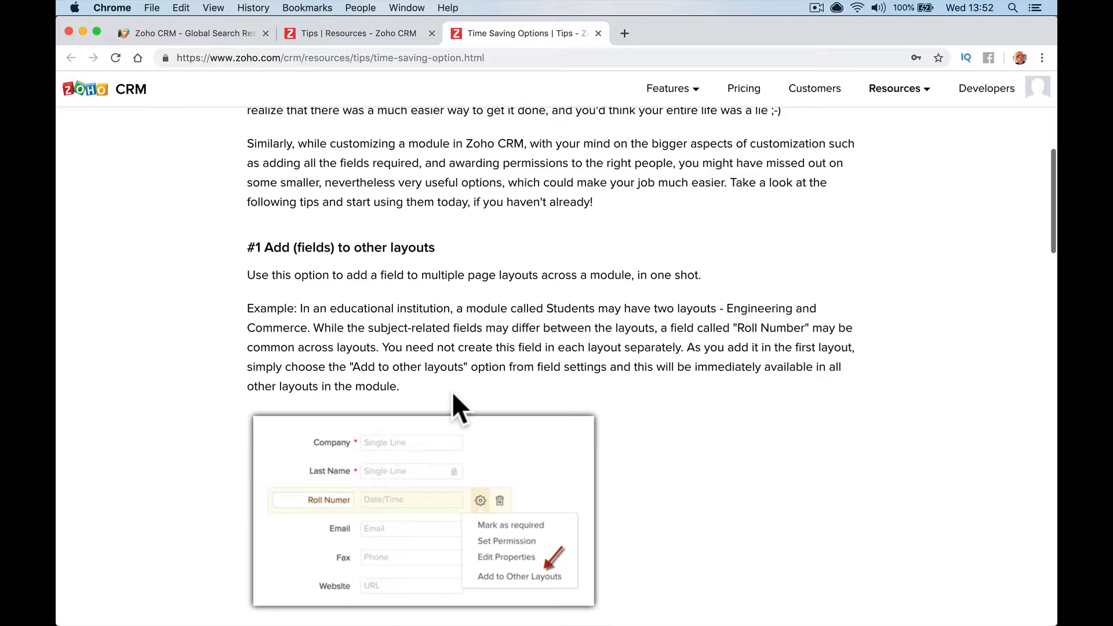
{"action": "scroll", "coordinate": [410, 311], "scroll_direction": "down", "scroll_amount": 3}
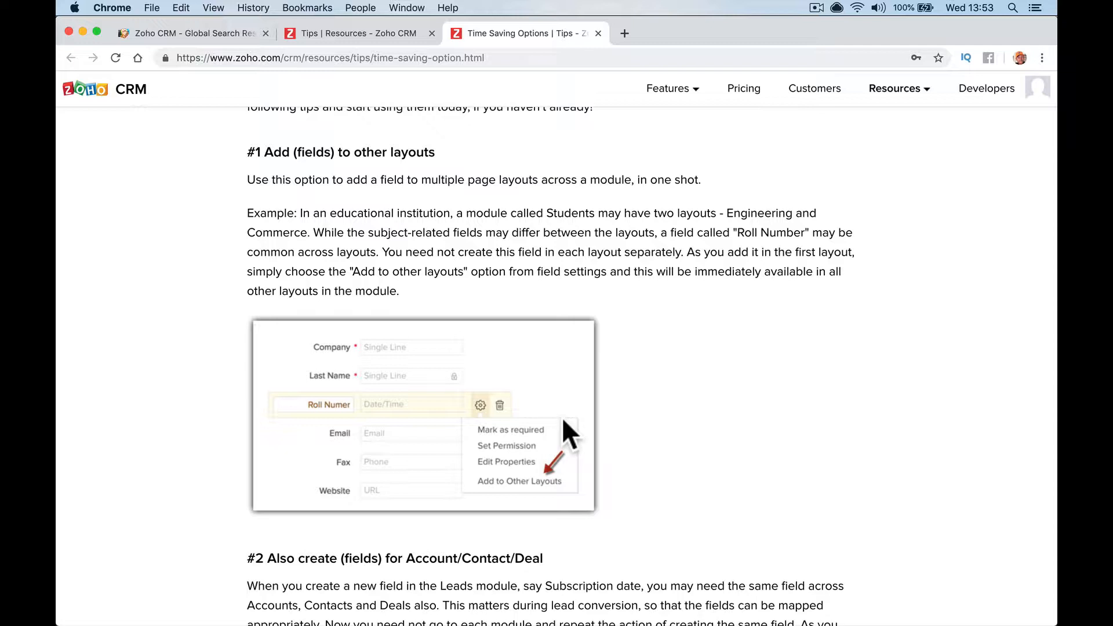
{"action": "left_click", "coordinate": [177, 33]}
Close the search results and go to Setup's Modules and Fields settings
{"action": "left_click", "coordinate": [743, 163]}
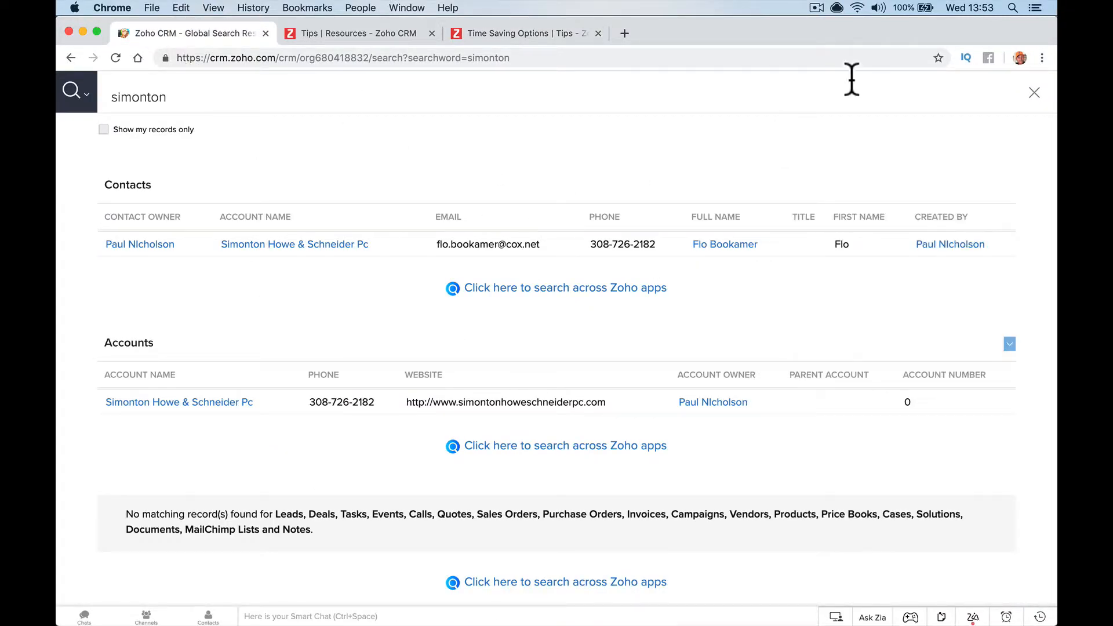
{"action": "left_click", "coordinate": [1034, 93]}
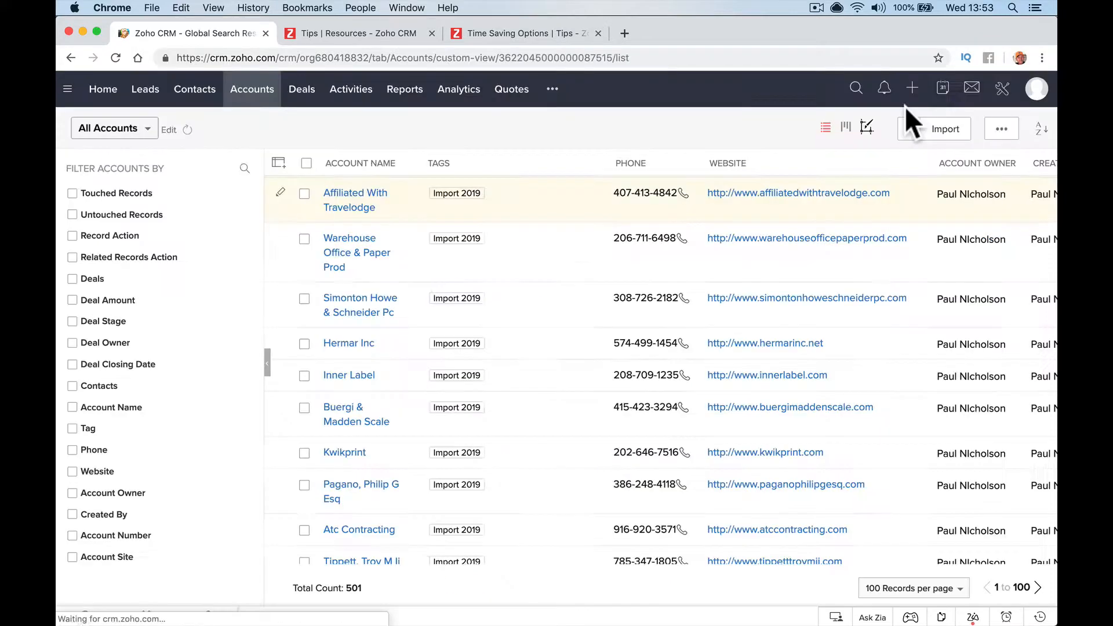
{"action": "left_click", "coordinate": [1002, 88]}
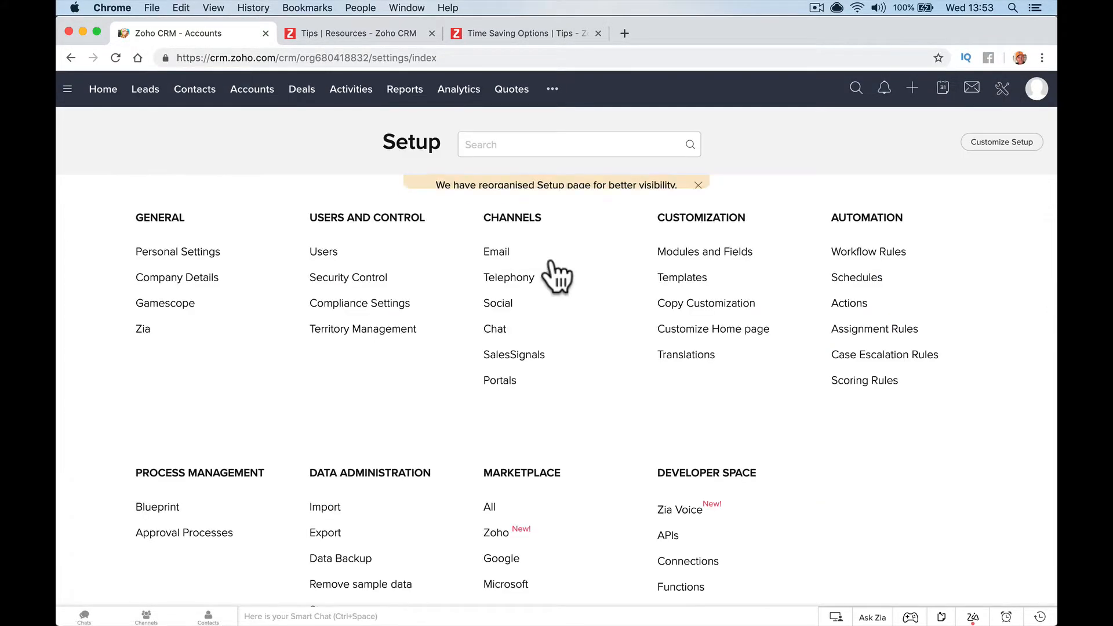
{"action": "left_click", "coordinate": [695, 253]}
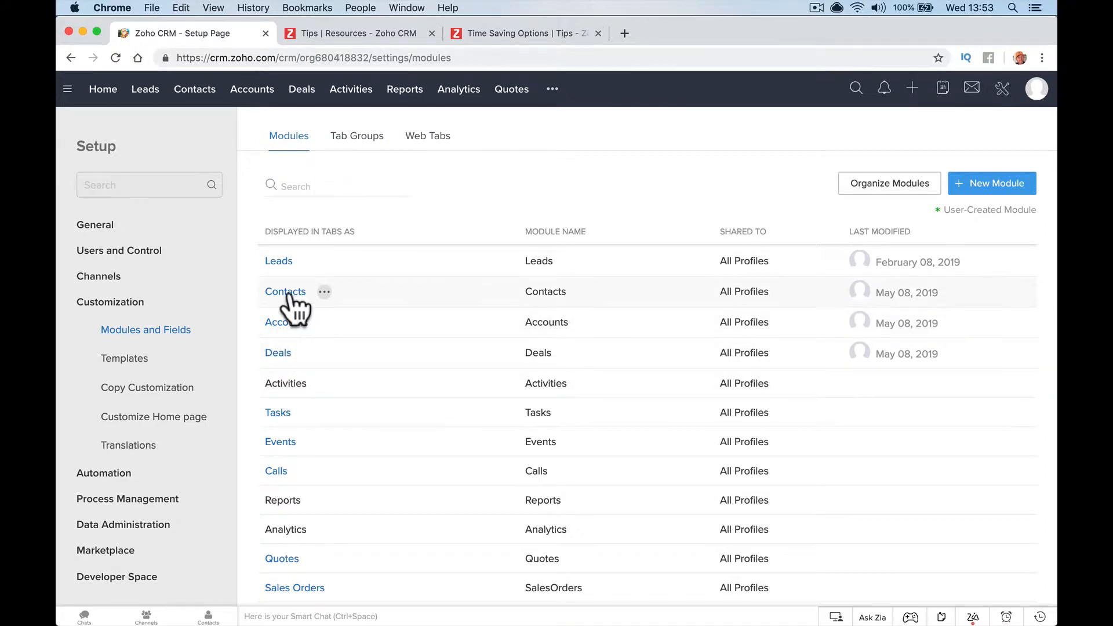
Start a new Contacts layout and name it 'Installs'
{"action": "left_click", "coordinate": [287, 292]}
{"action": "left_click", "coordinate": [309, 348]}
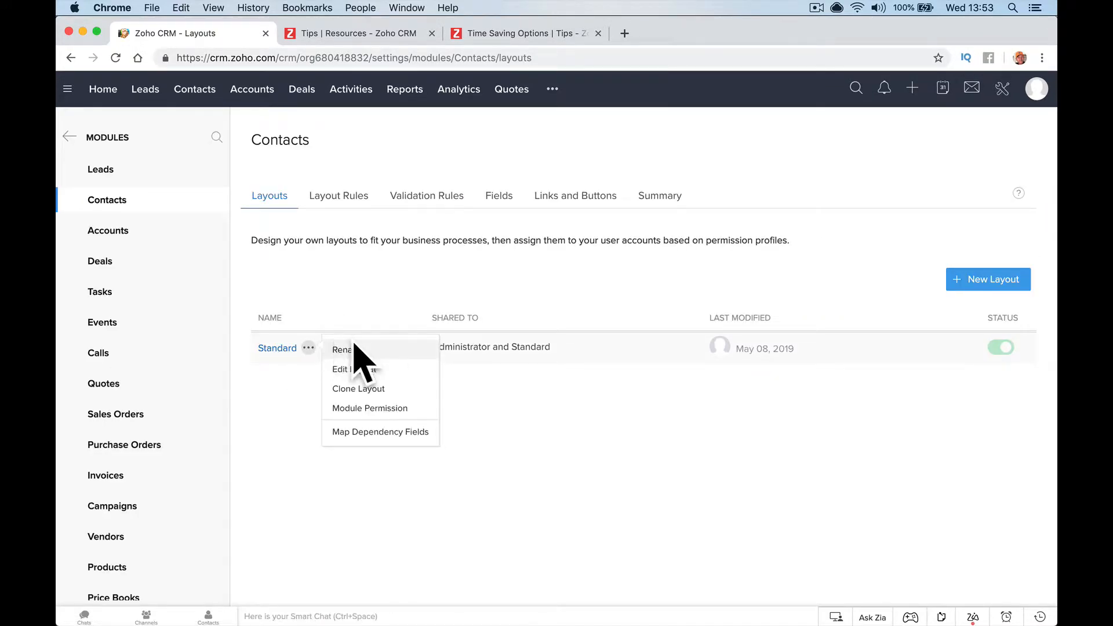
{"action": "left_click", "coordinate": [945, 287]}
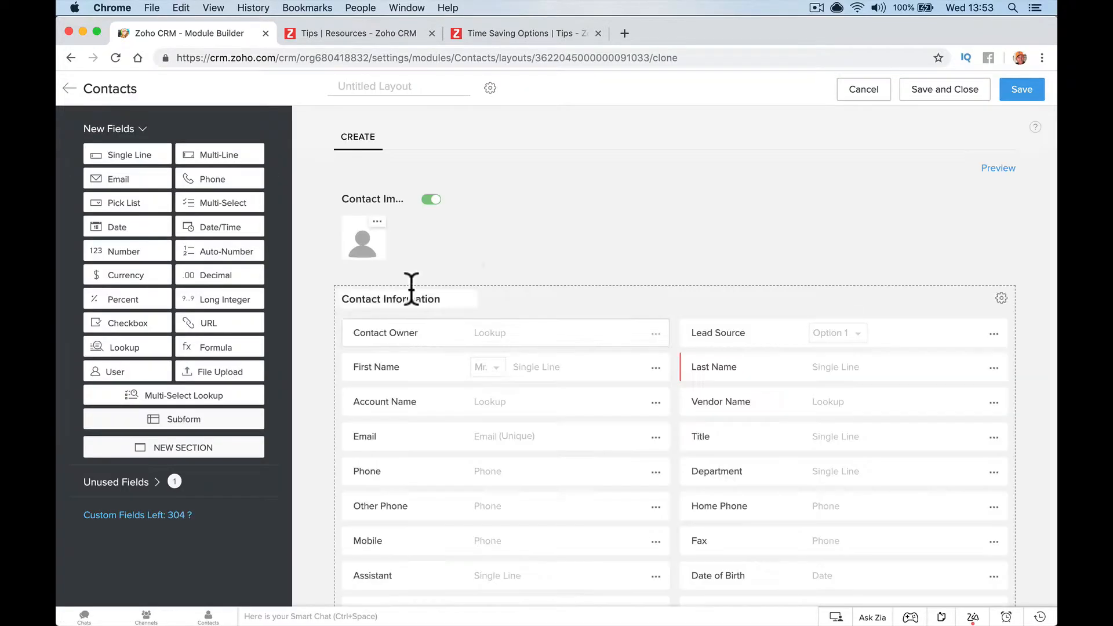
{"action": "left_click", "coordinate": [395, 88]}
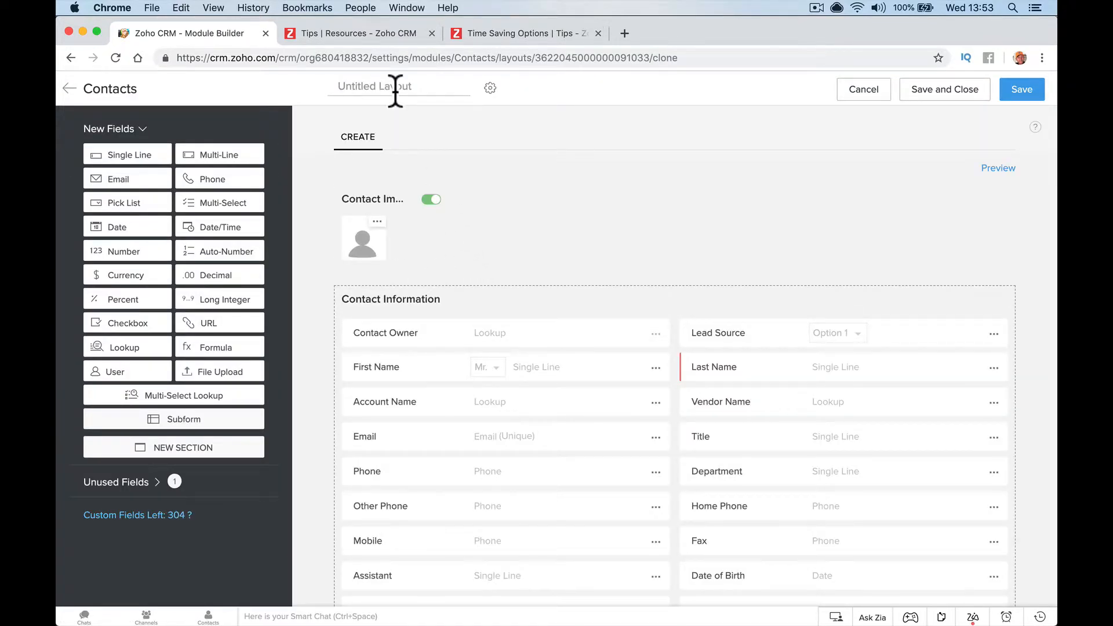
{"action": "type", "text": "Installs"}
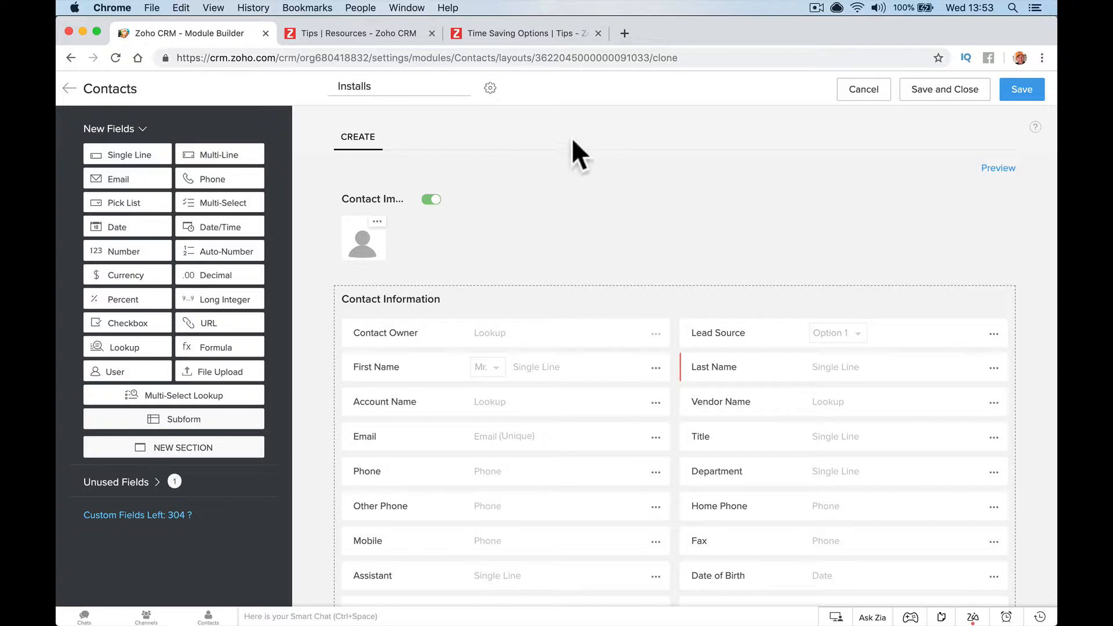
{"action": "left_click", "coordinate": [376, 33]}
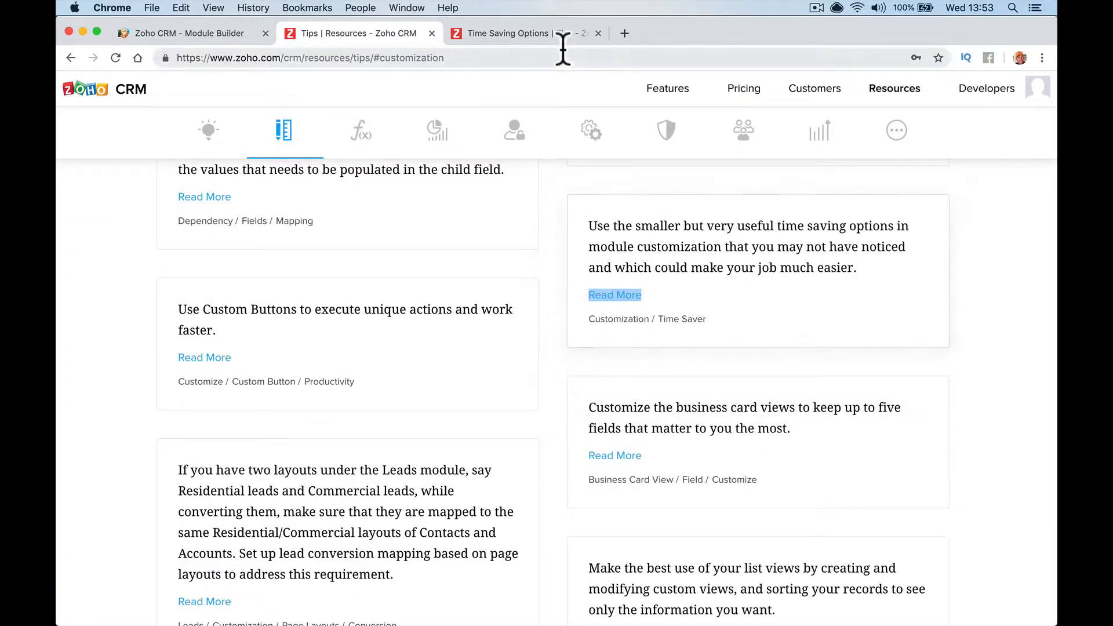
Read the Time Saving Options tip on creating fields across modules
{"action": "left_click", "coordinate": [536, 36]}
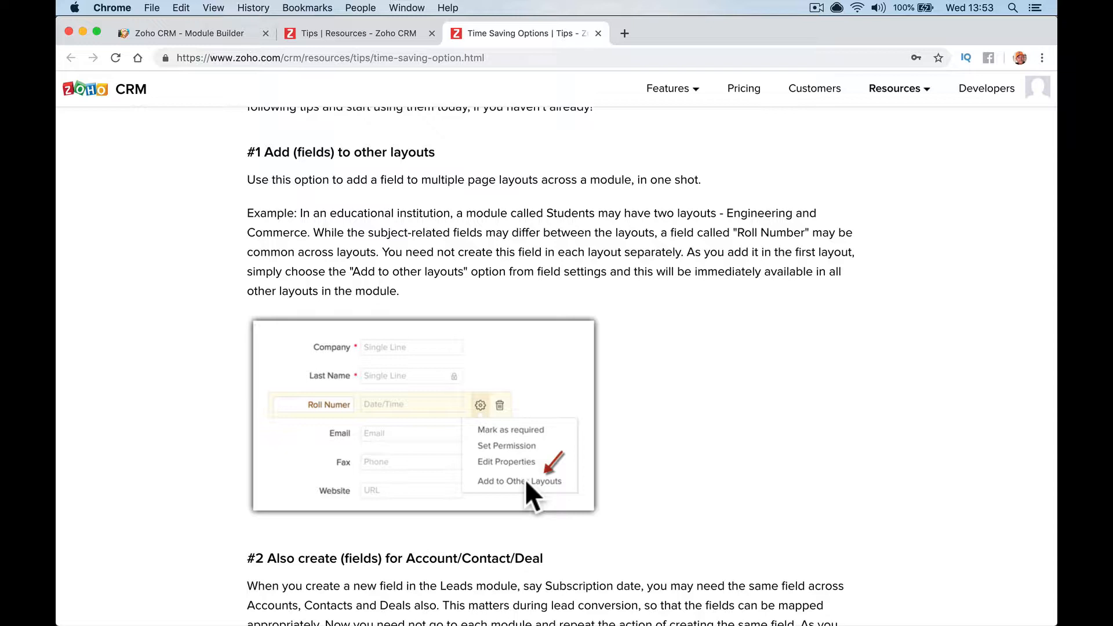
{"action": "scroll", "coordinate": [523, 478], "scroll_direction": "down", "scroll_amount": 5}
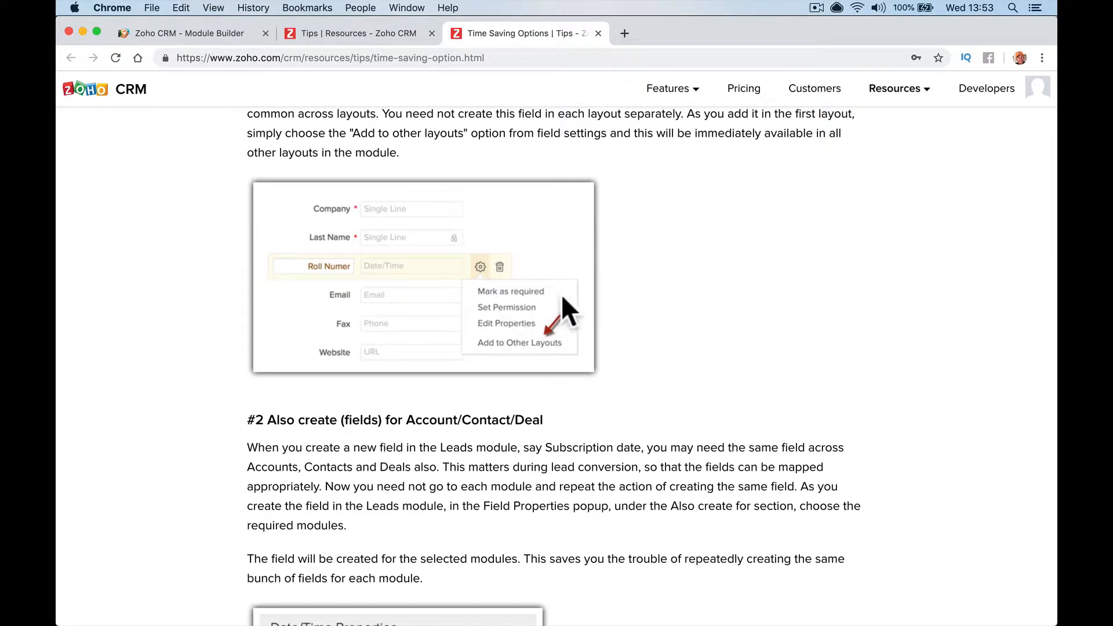
{"action": "scroll", "coordinate": [639, 359], "scroll_direction": "down", "scroll_amount": 8}
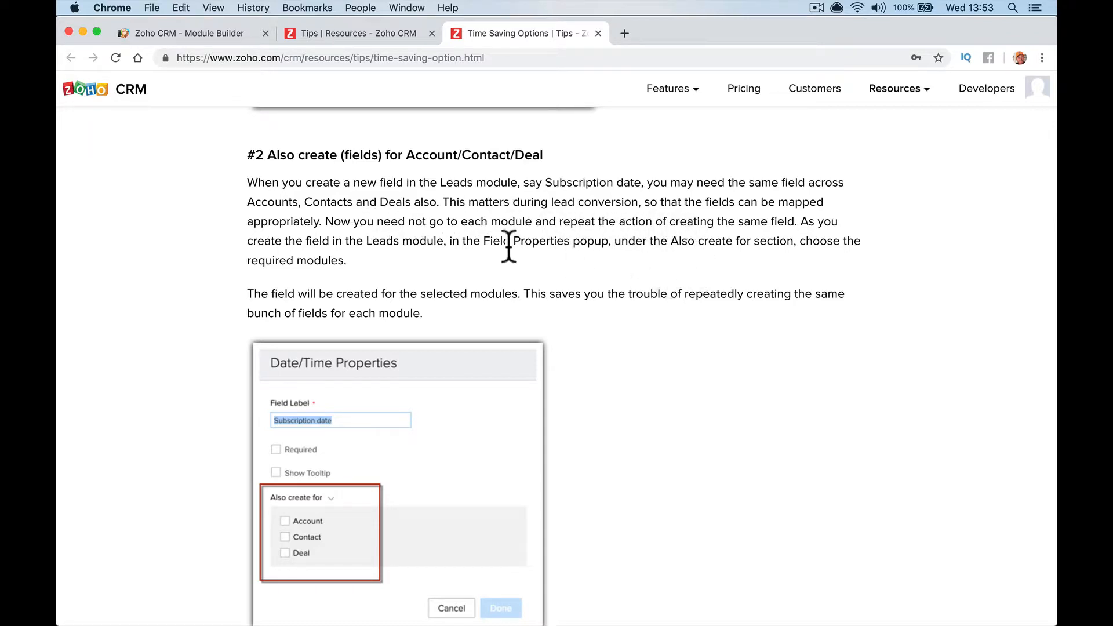
{"action": "scroll", "coordinate": [407, 255], "scroll_direction": "down", "scroll_amount": 3}
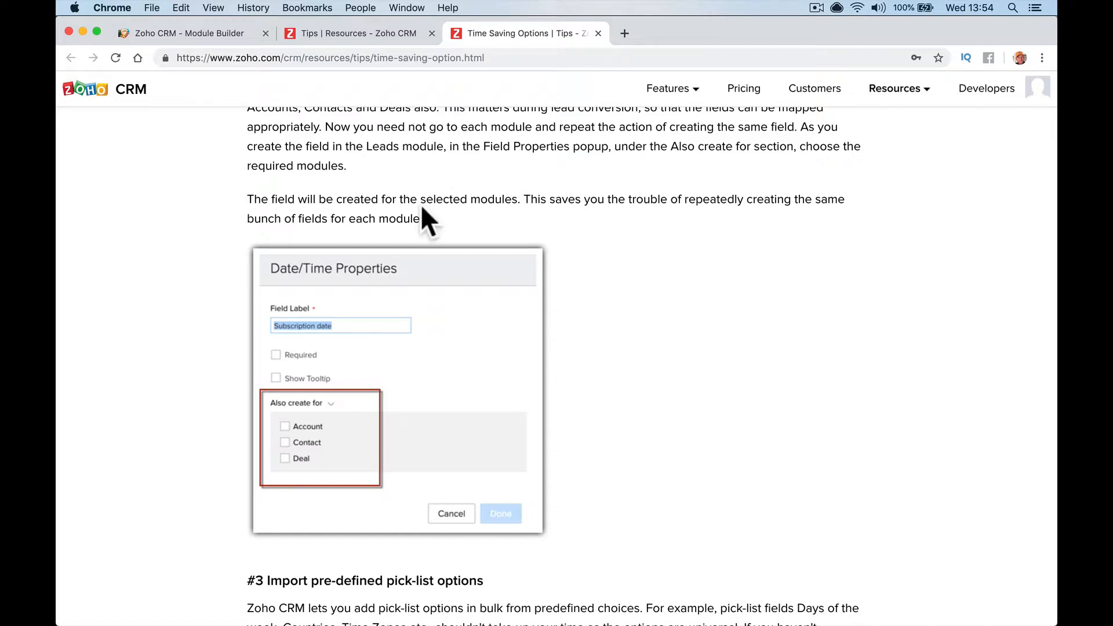
{"action": "scroll", "coordinate": [421, 206], "scroll_direction": "up", "scroll_amount": 1}
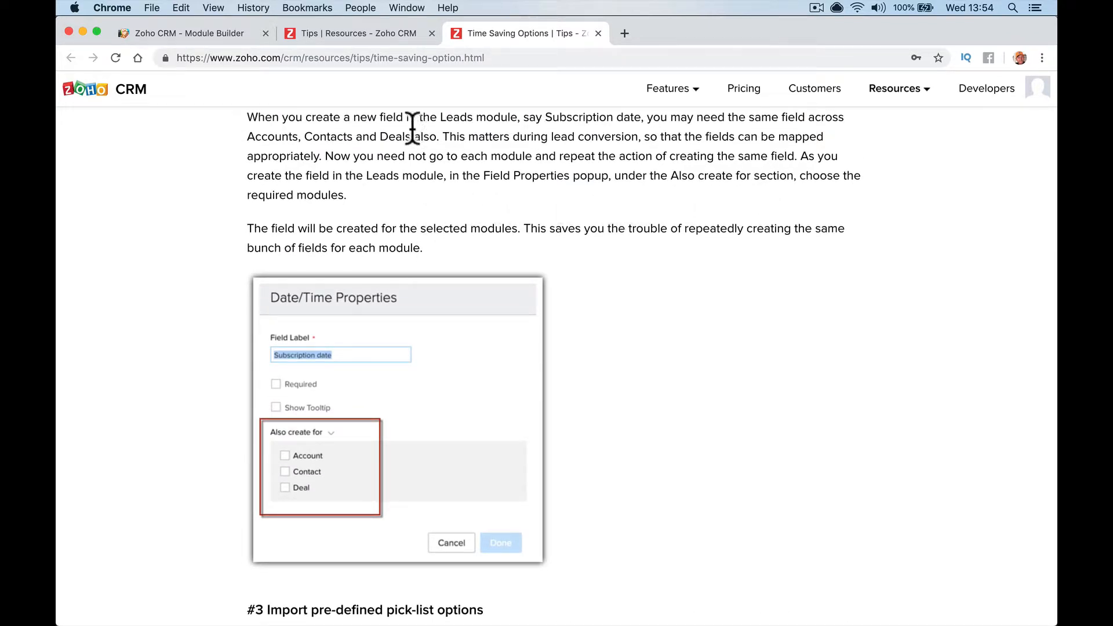
Abandon the Installs draft and go to the Leads module's layouts
{"action": "left_click", "coordinate": [203, 33]}
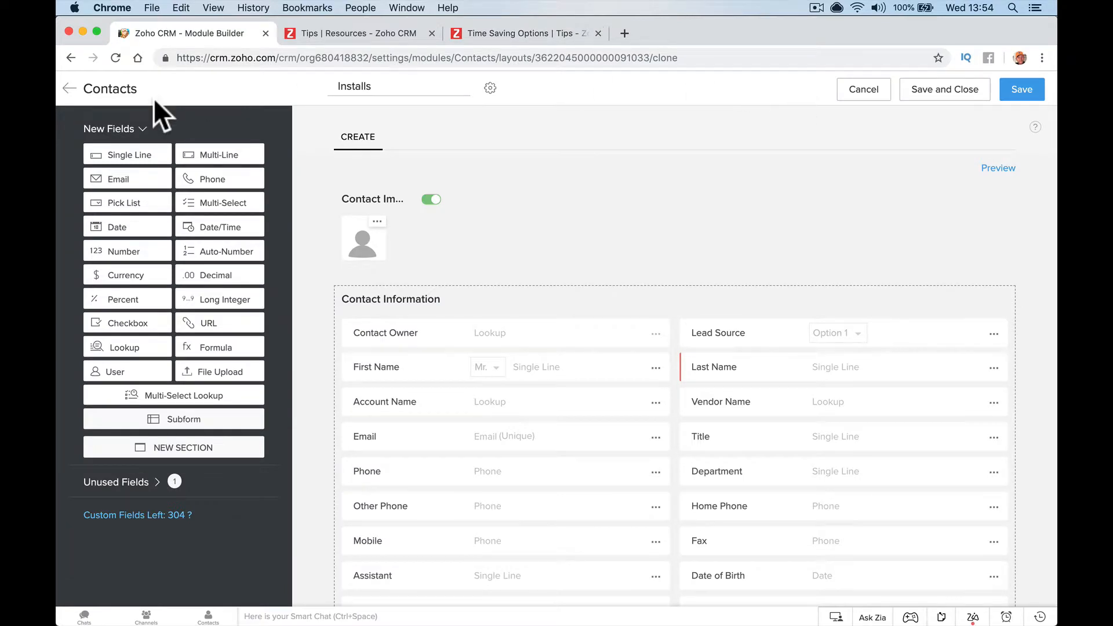
{"action": "left_click", "coordinate": [66, 88]}
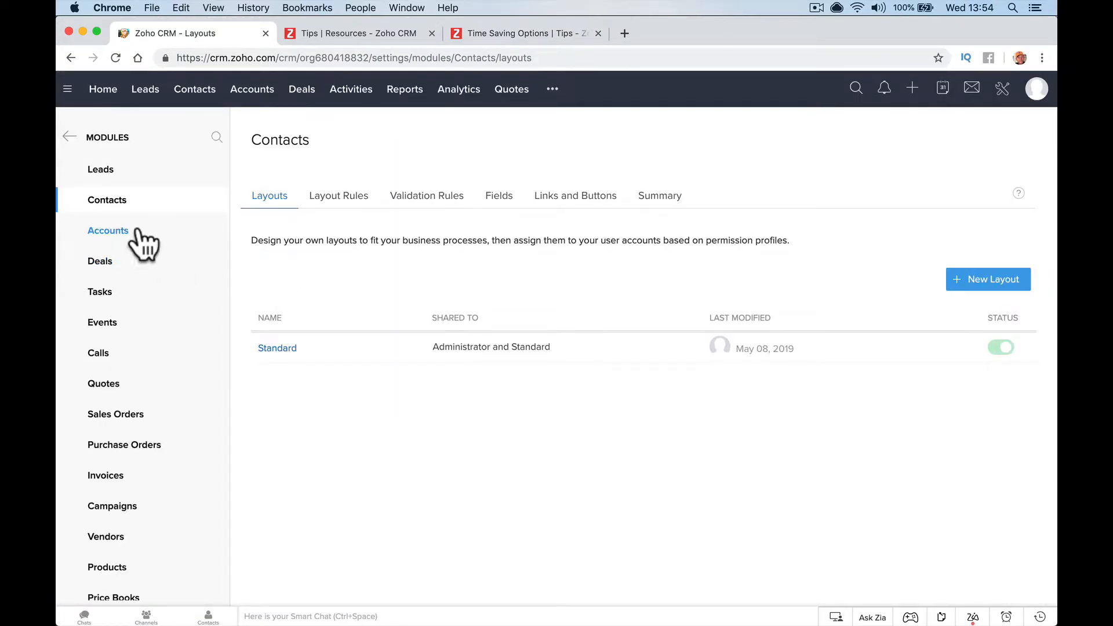
{"action": "left_click", "coordinate": [126, 172]}
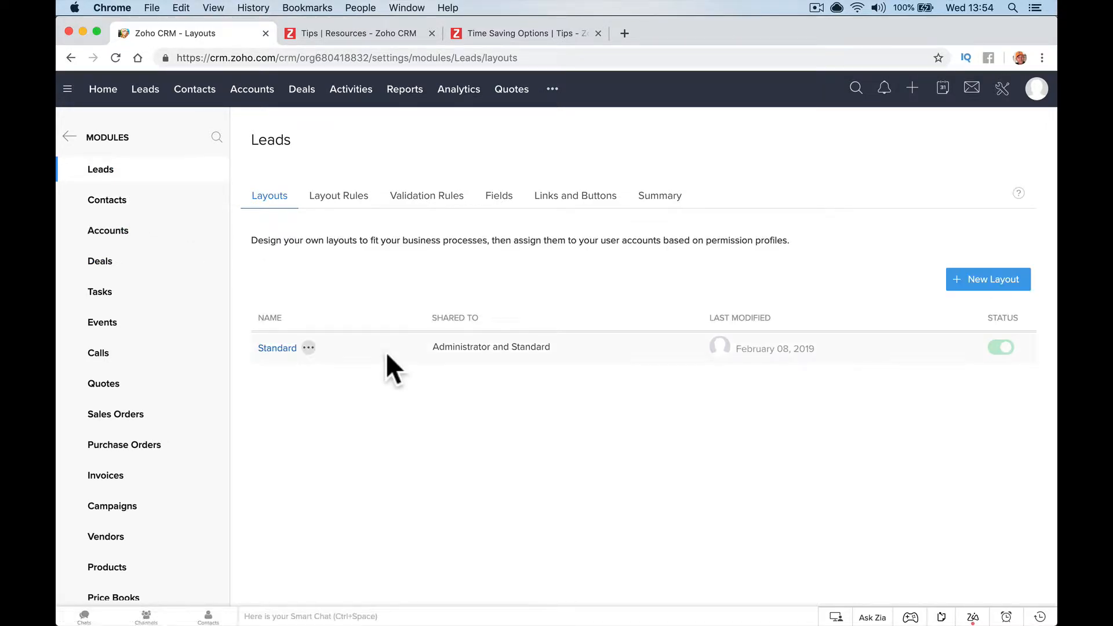
Open the Leads Standard layout in the builder and inspect the First Name field's options
{"action": "left_click", "coordinate": [287, 348]}
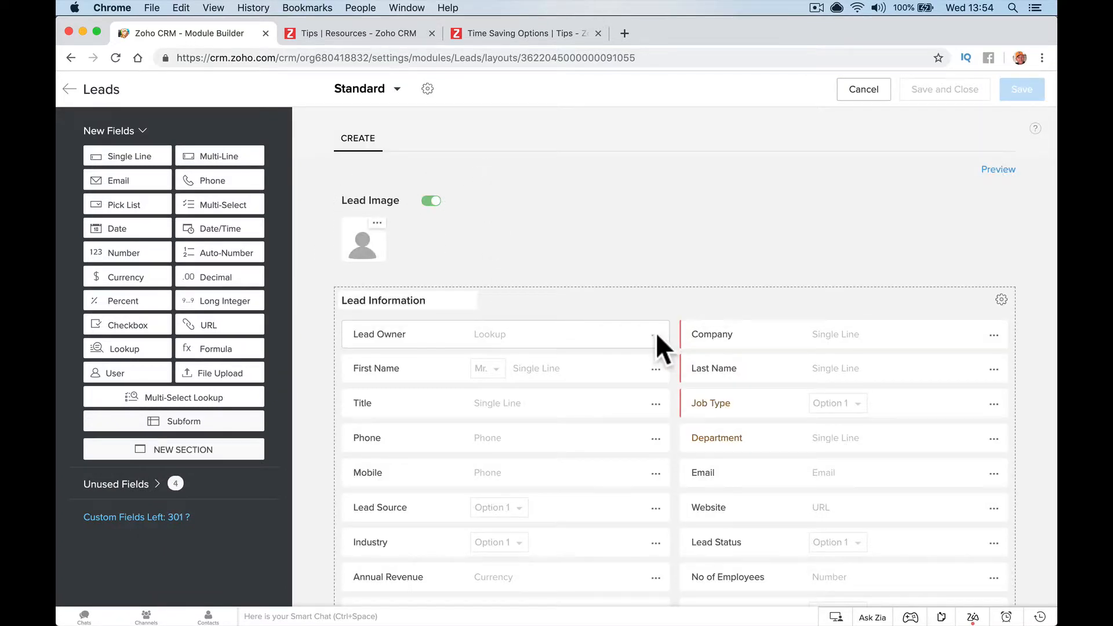
{"action": "left_click", "coordinate": [657, 370]}
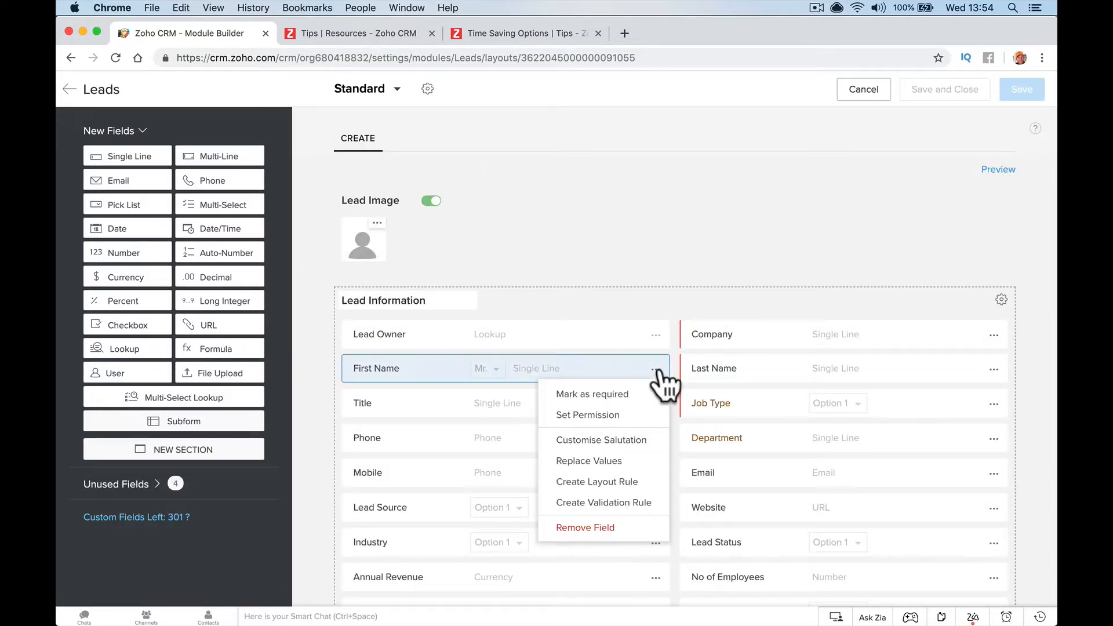
{"action": "scroll", "coordinate": [658, 377], "scroll_direction": "down", "scroll_amount": 3}
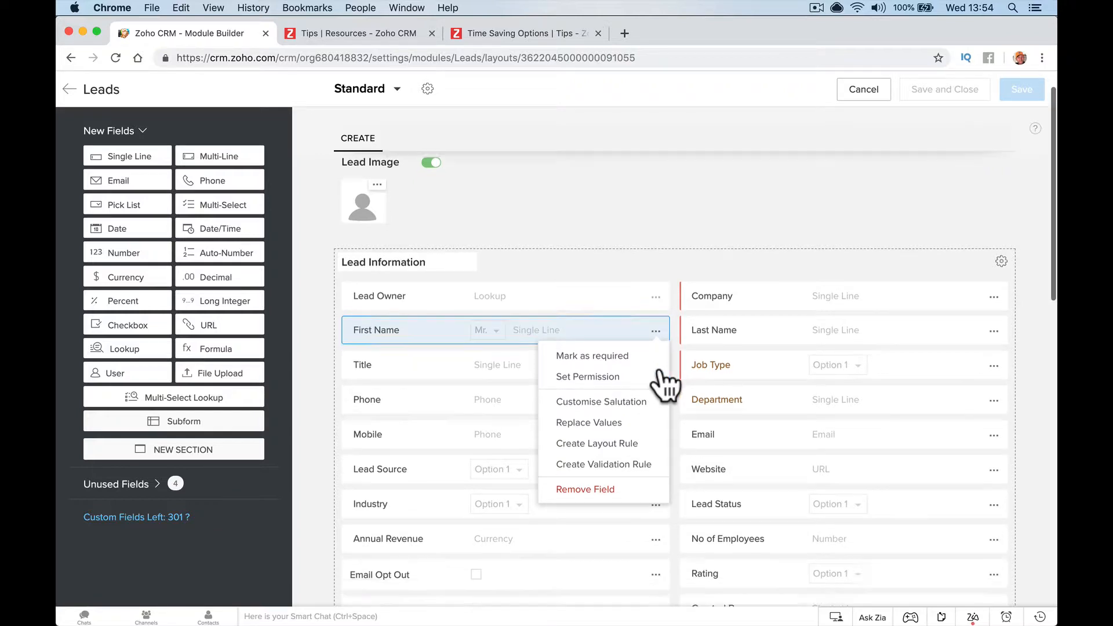
{"action": "left_click", "coordinate": [550, 34]}
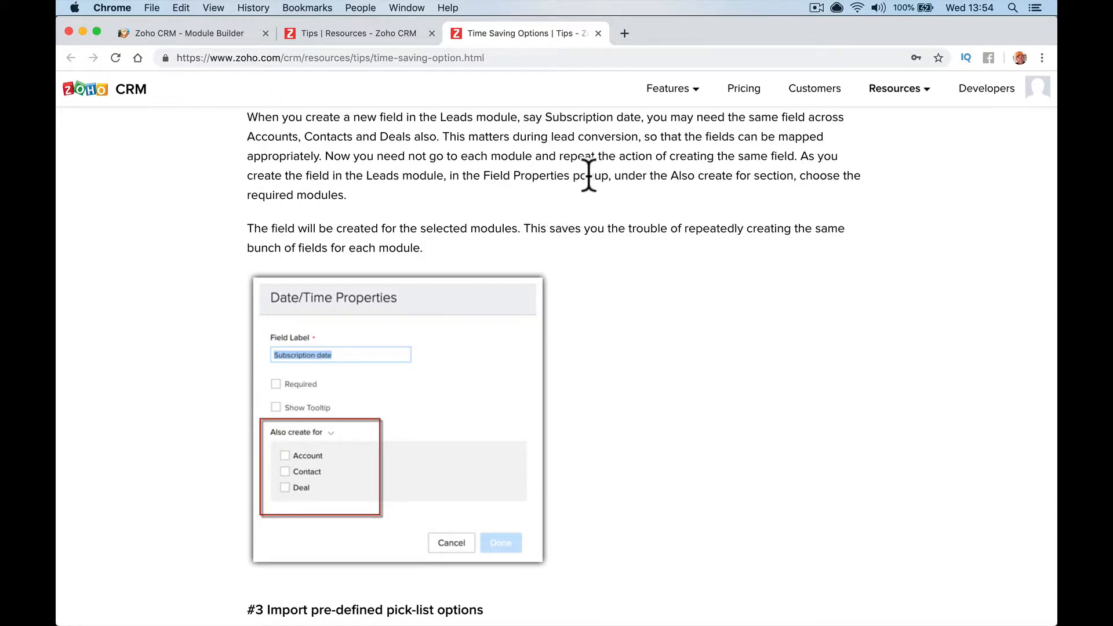
{"action": "left_click", "coordinate": [190, 34]}
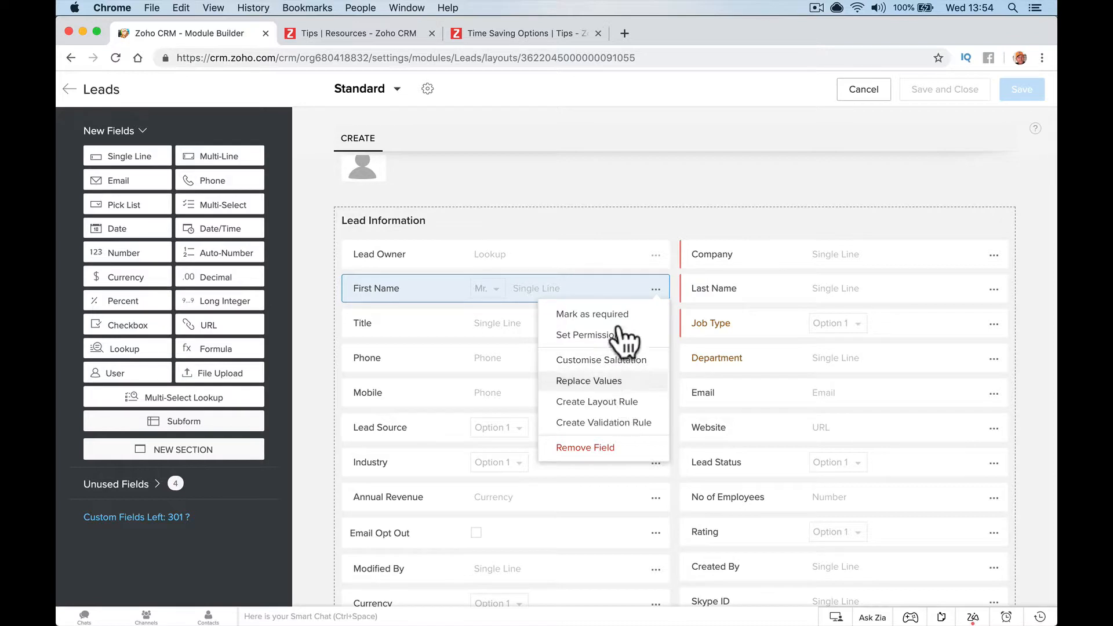
{"action": "left_click", "coordinate": [70, 88]}
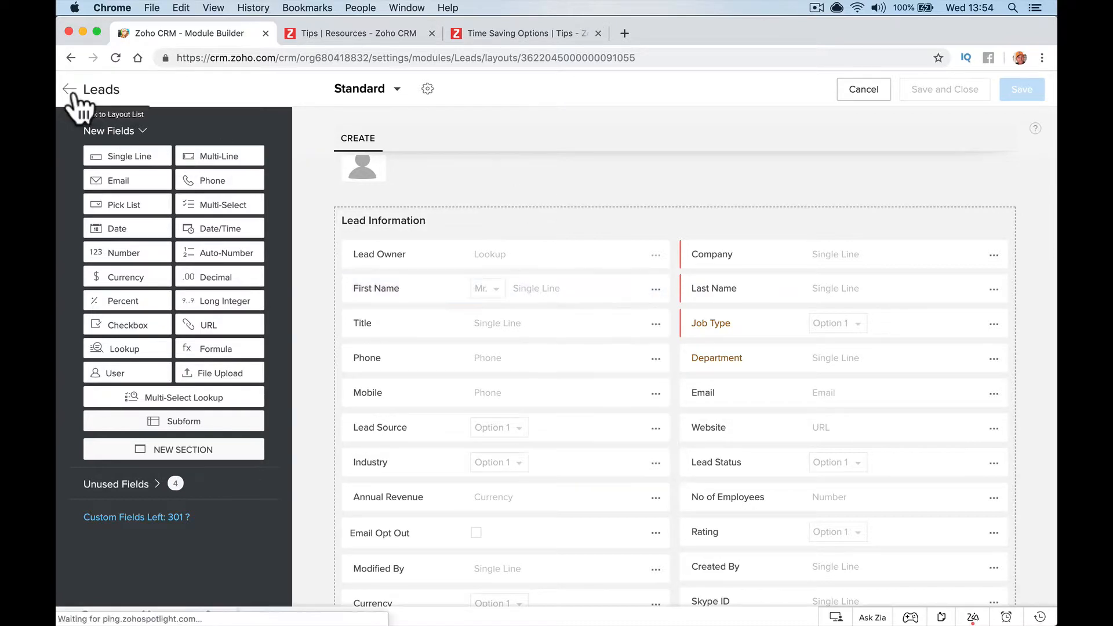
Review the Leads field listing and field permissions, then reopen the Standard layout builder
{"action": "left_click", "coordinate": [484, 207]}
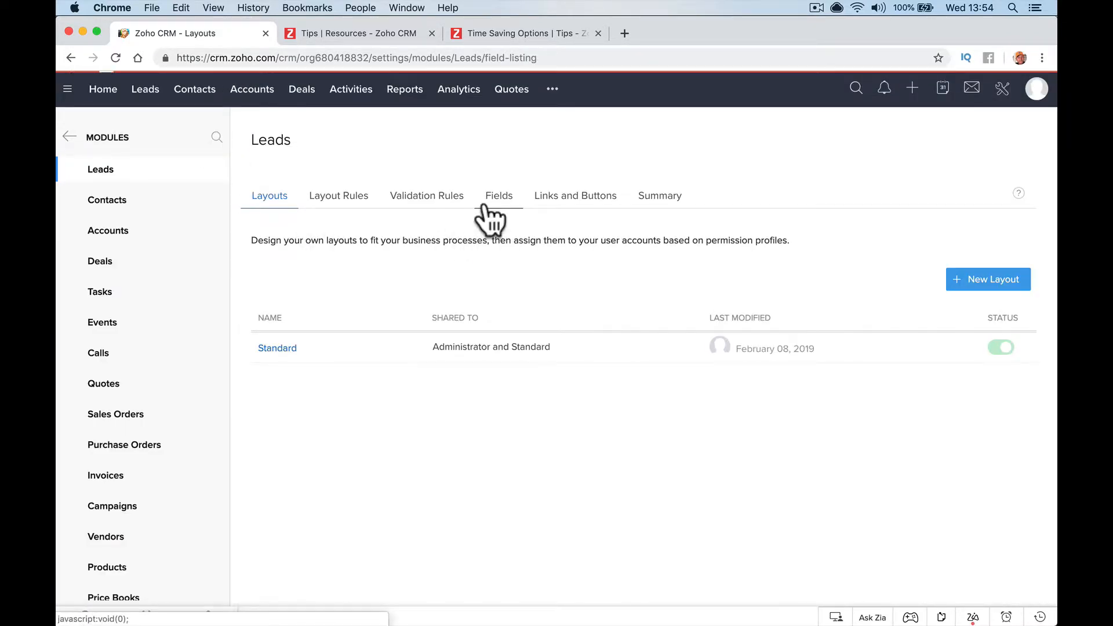
{"action": "scroll", "coordinate": [481, 261], "scroll_direction": "down", "scroll_amount": 3}
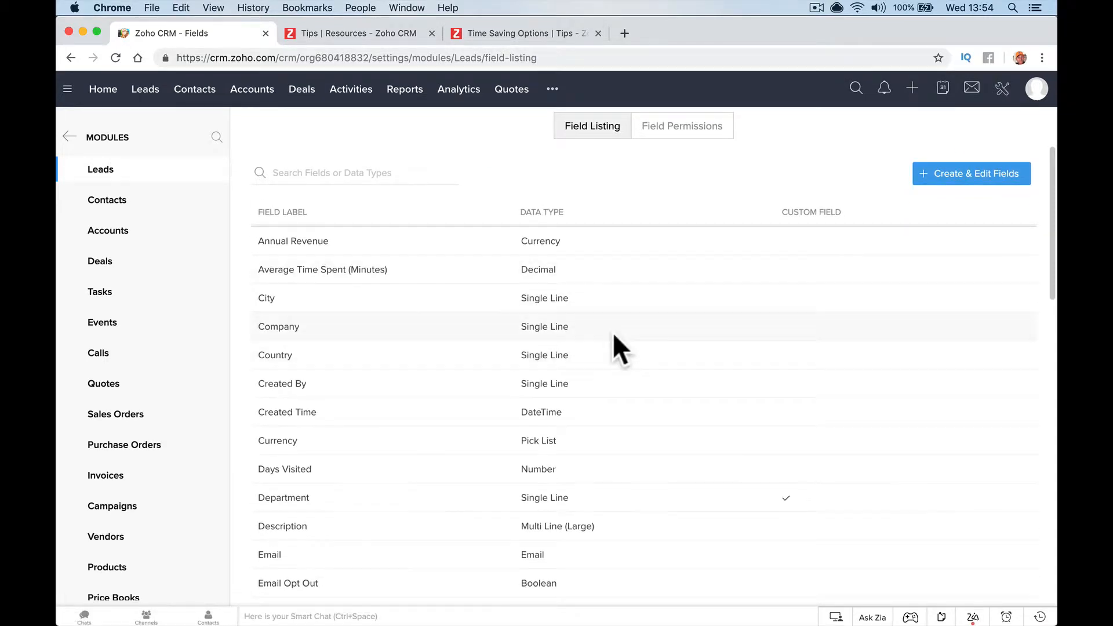
{"action": "scroll", "coordinate": [708, 464], "scroll_direction": "up", "scroll_amount": 3}
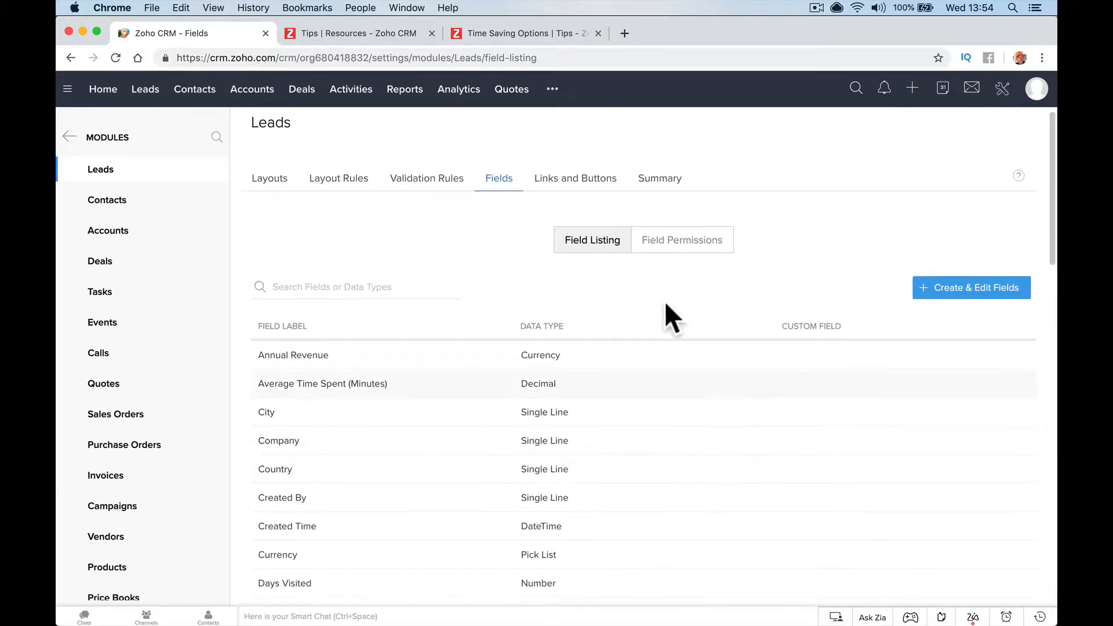
{"action": "left_click", "coordinate": [684, 240]}
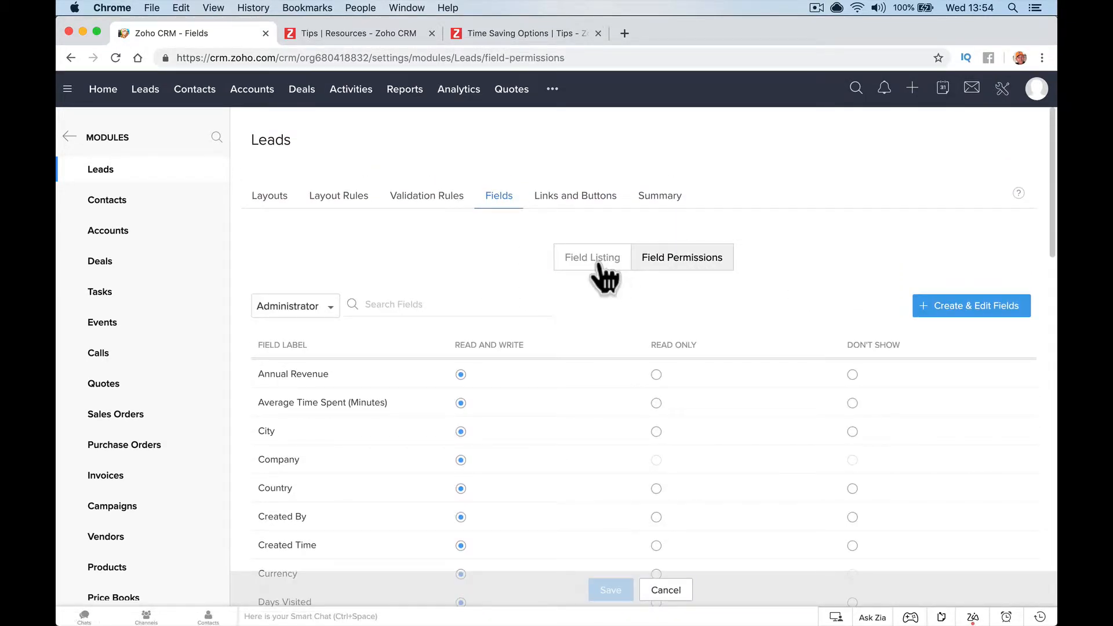
{"action": "left_click", "coordinate": [597, 258]}
{"action": "scroll", "coordinate": [312, 371], "scroll_direction": "down", "scroll_amount": 1}
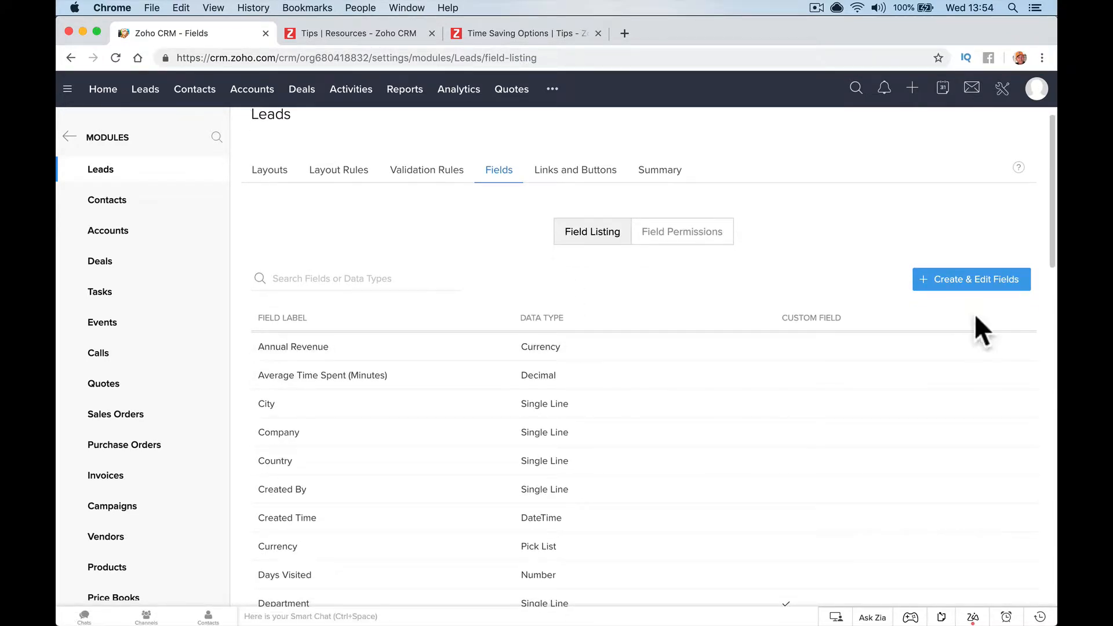
{"action": "left_click", "coordinate": [977, 284]}
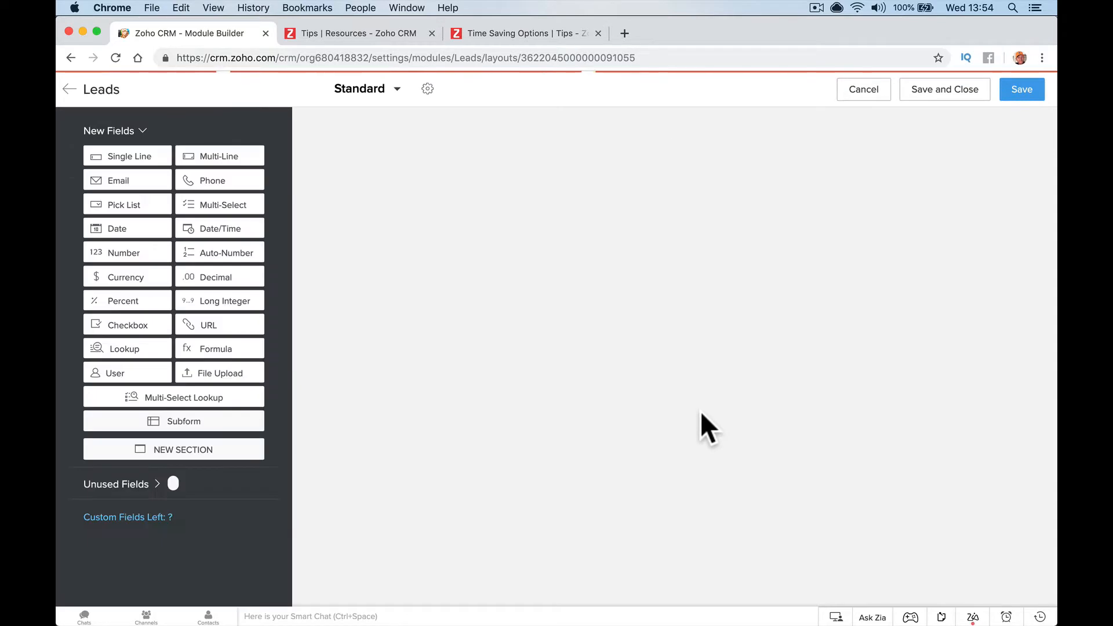
{"action": "scroll", "coordinate": [638, 434], "scroll_direction": "down", "scroll_amount": 3}
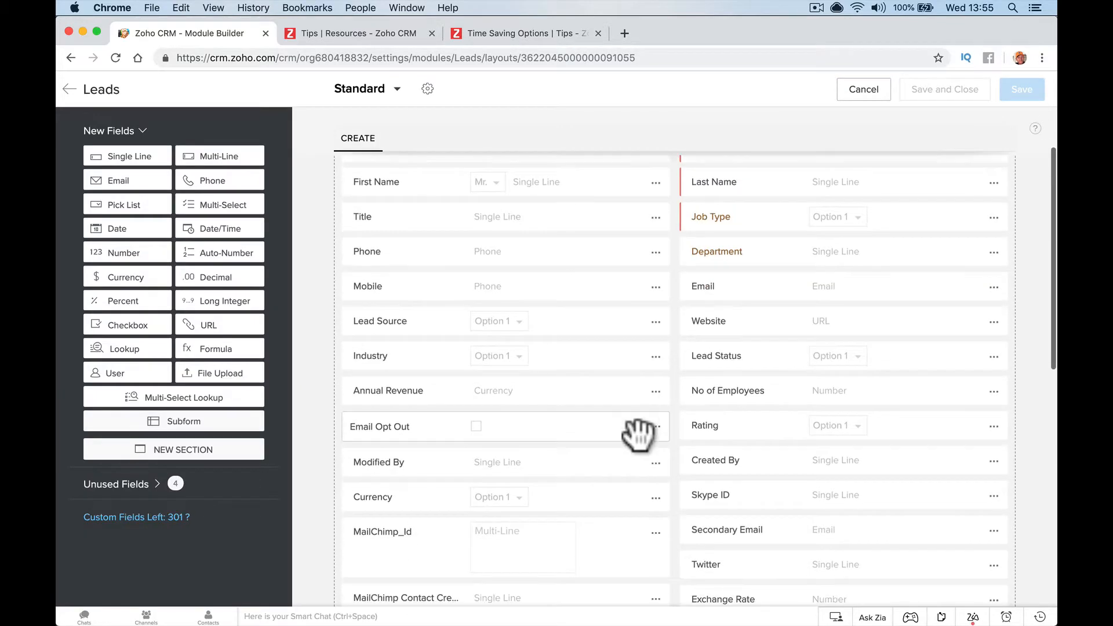
{"action": "left_click", "coordinate": [656, 358]}
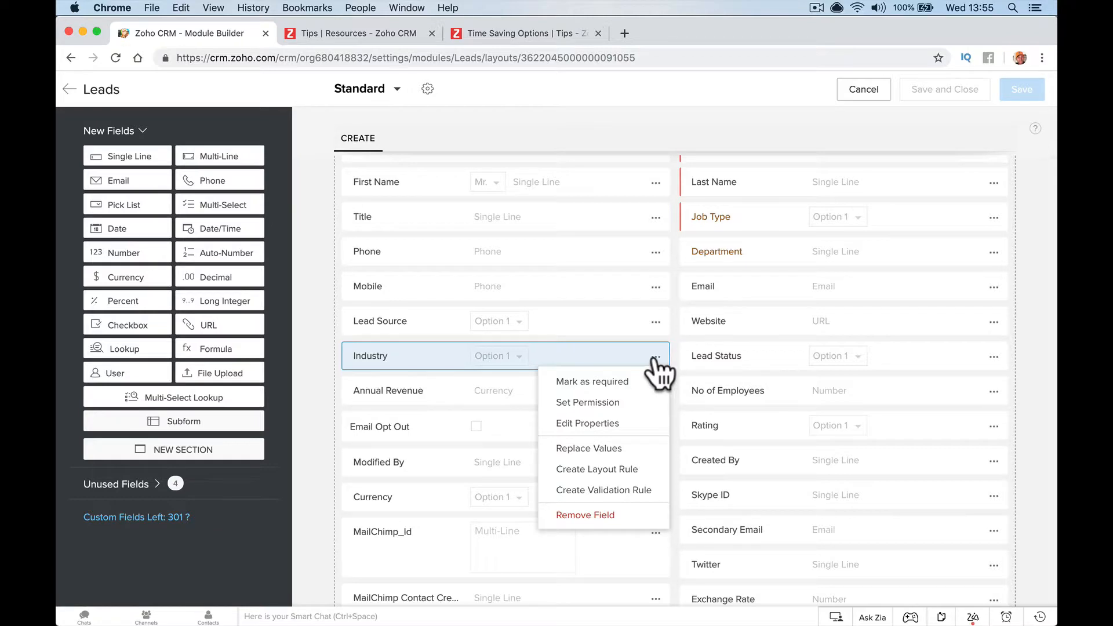
{"action": "left_click", "coordinate": [615, 423]}
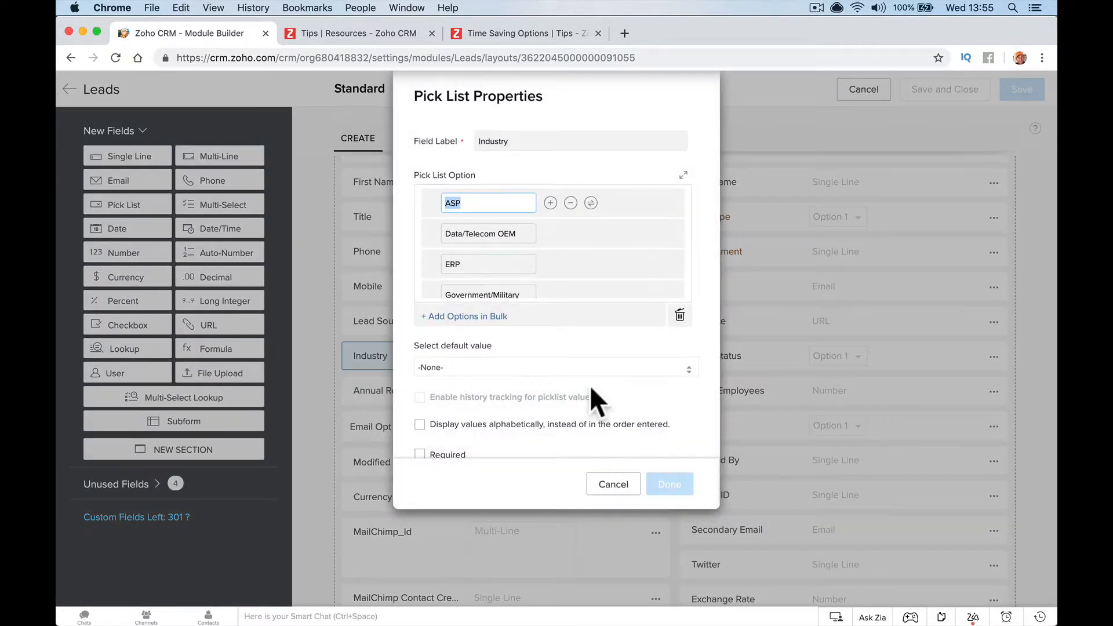
{"action": "scroll", "coordinate": [590, 384], "scroll_direction": "down", "scroll_amount": 1}
{"action": "scroll", "coordinate": [590, 385], "scroll_direction": "up", "scroll_amount": 1}
{"action": "scroll", "coordinate": [589, 365], "scroll_direction": "down", "scroll_amount": 1}
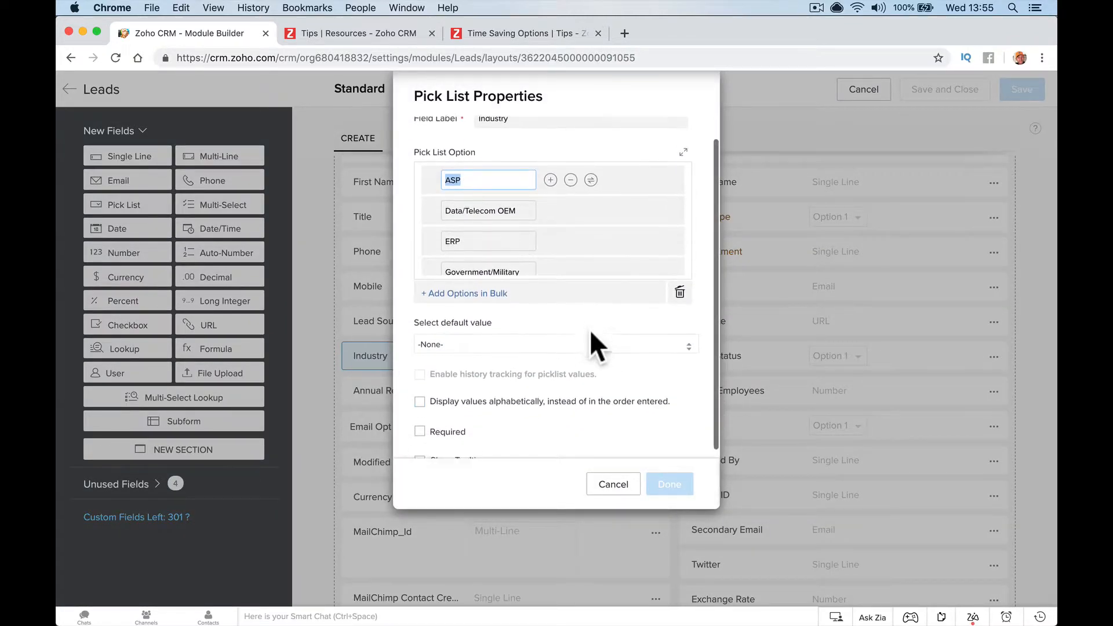
{"action": "left_click", "coordinate": [574, 36]}
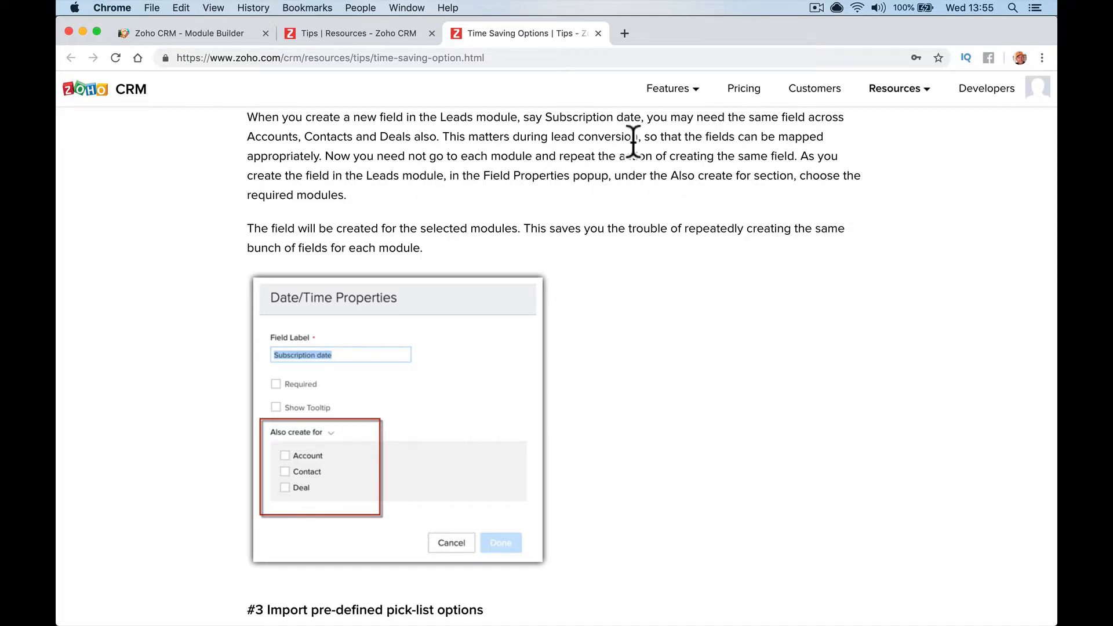
{"action": "left_click", "coordinate": [243, 35]}
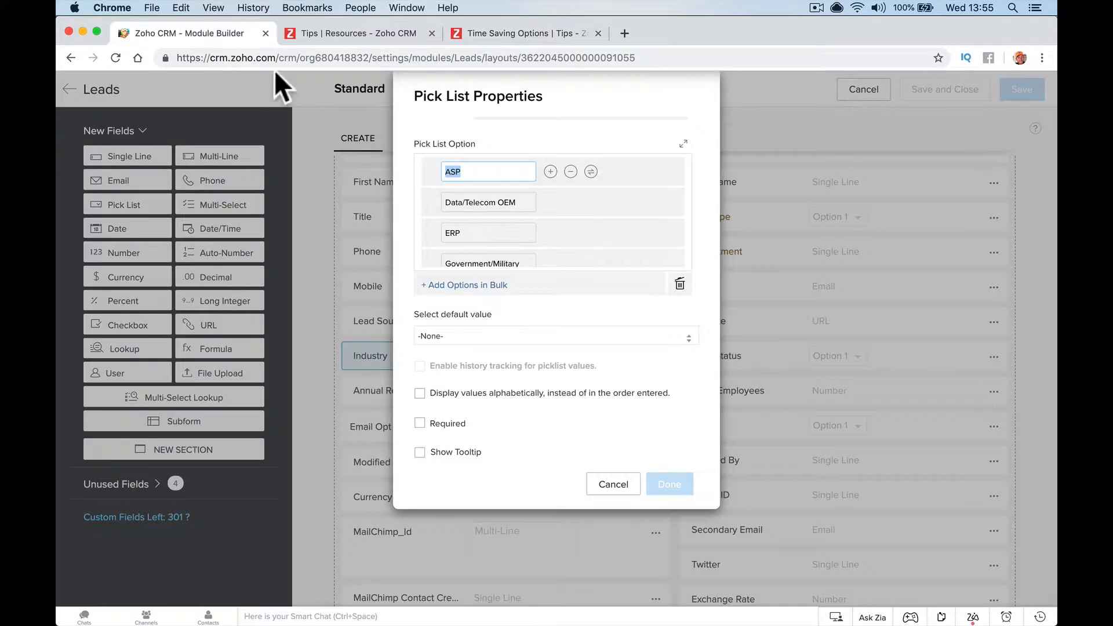
{"action": "left_click", "coordinate": [612, 487]}
{"action": "scroll", "coordinate": [370, 440], "scroll_direction": "down", "scroll_amount": 6}
{"action": "scroll", "coordinate": [370, 440], "scroll_direction": "up", "scroll_amount": 3}
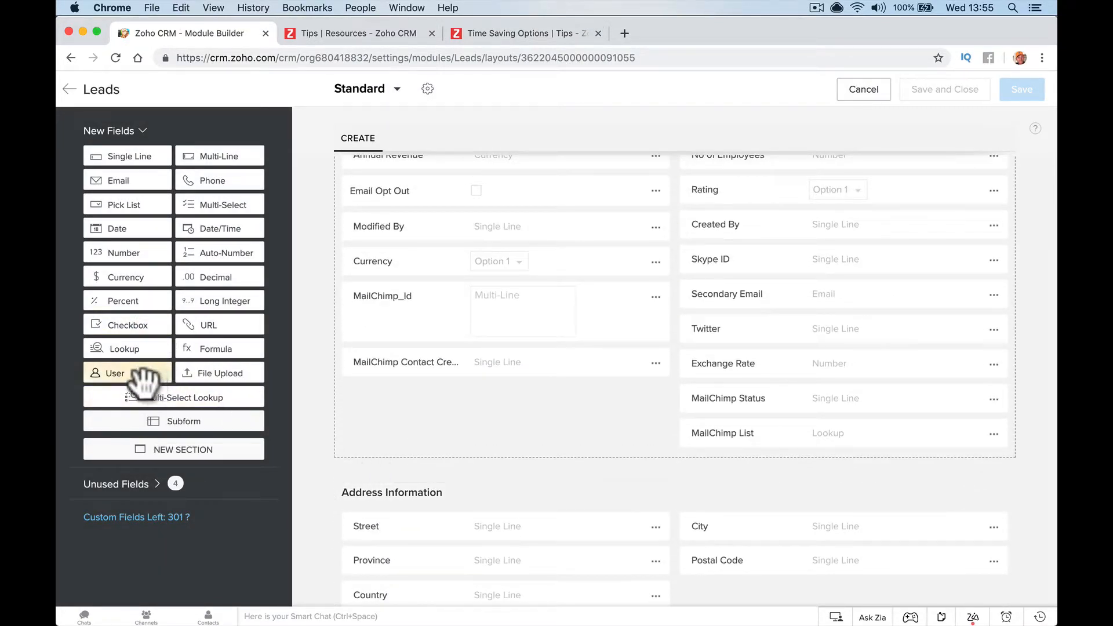
Add a single-line 'Customer Type' field to Leads, also created for Accounts and Contacts
{"action": "left_click_drag", "start_coordinate": [156, 165], "coordinate": [404, 397]}
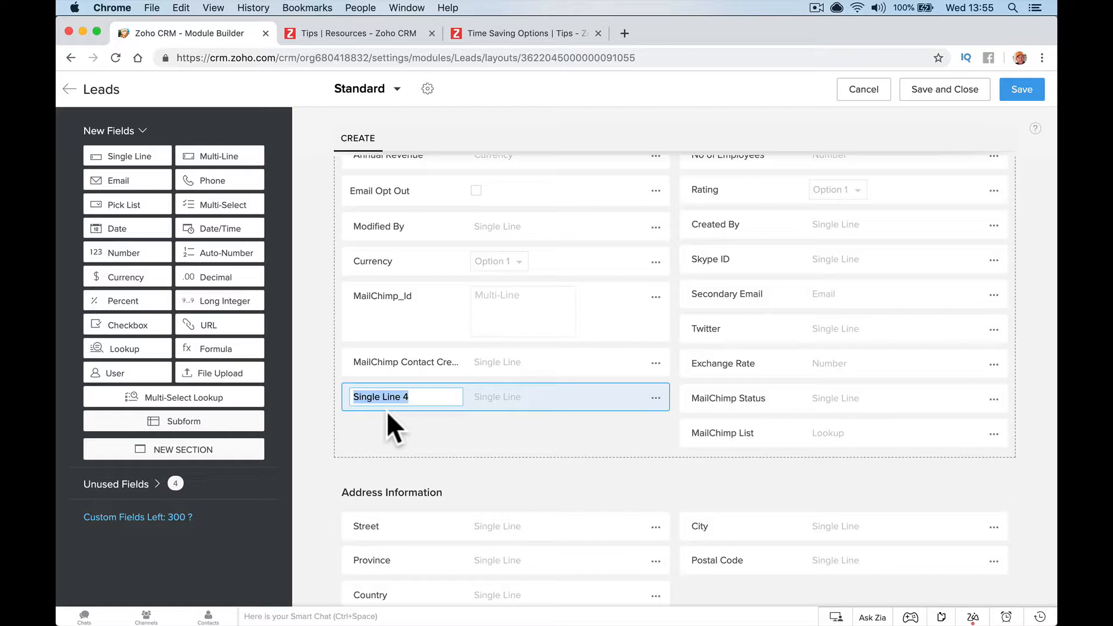
{"action": "type", "text": "Customer Type"}
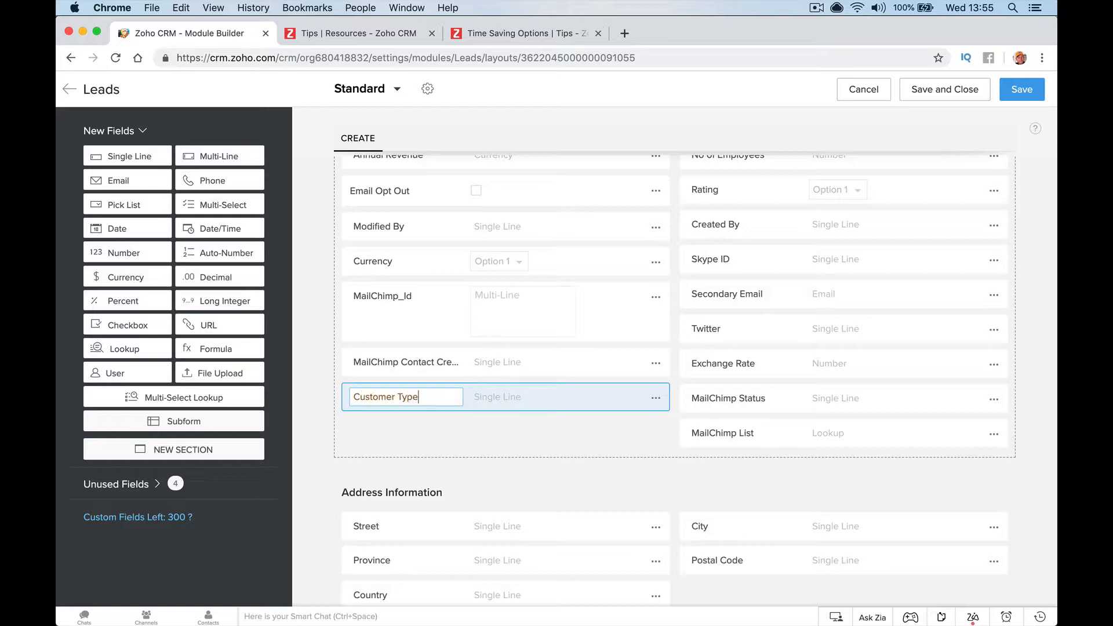
{"action": "left_click", "coordinate": [656, 399]}
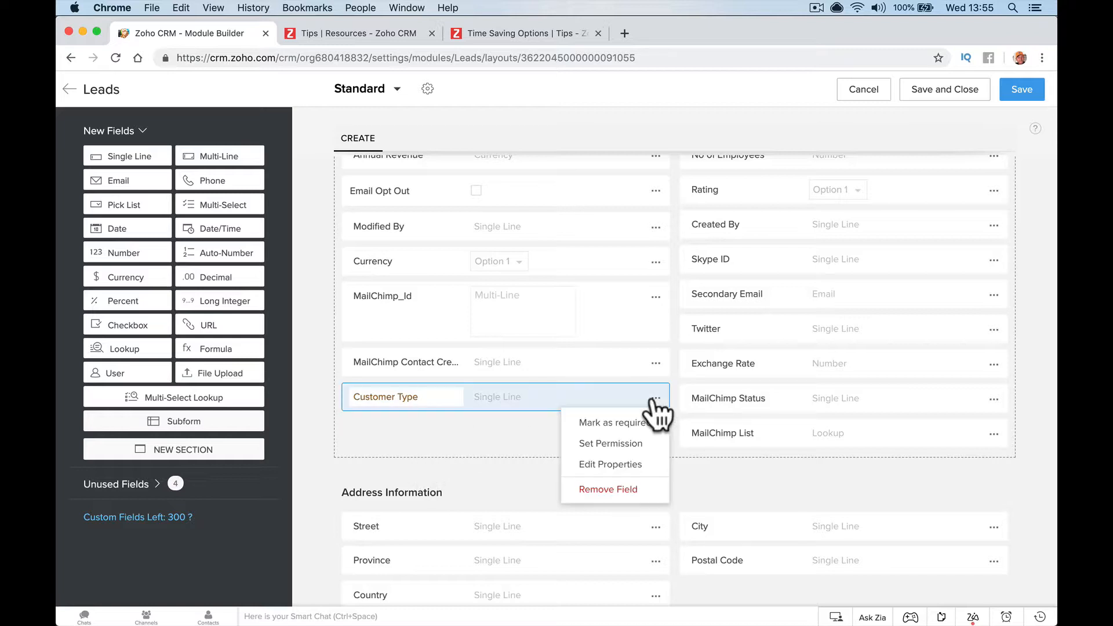
{"action": "left_click", "coordinate": [634, 456]}
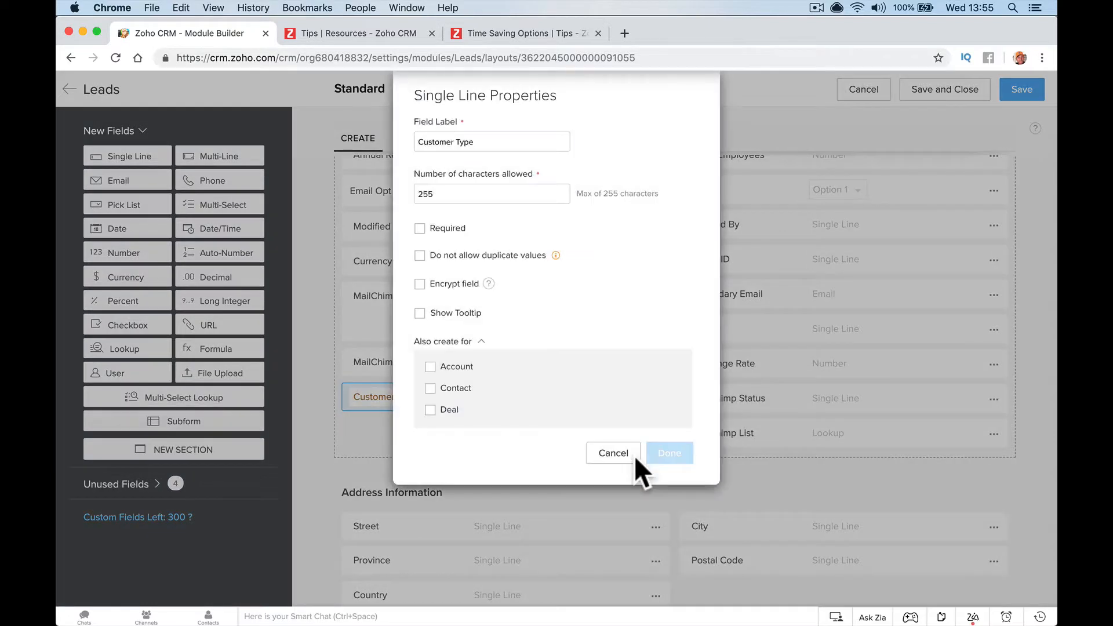
{"action": "left_click", "coordinate": [448, 371]}
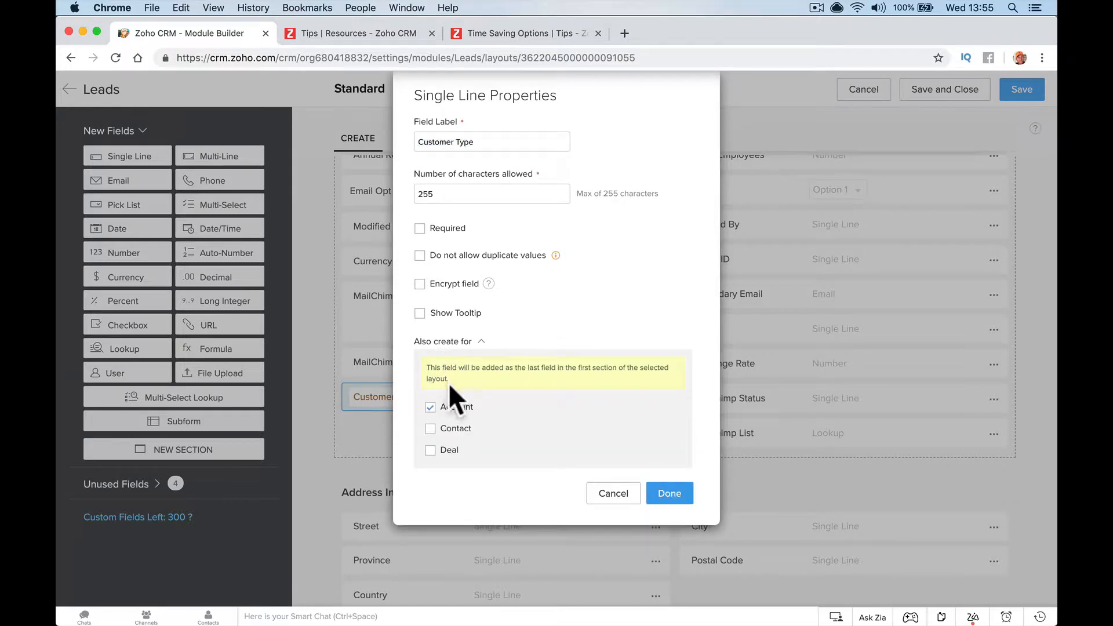
{"action": "left_click", "coordinate": [454, 429]}
{"action": "left_click", "coordinate": [446, 450]}
{"action": "left_click", "coordinate": [433, 451]}
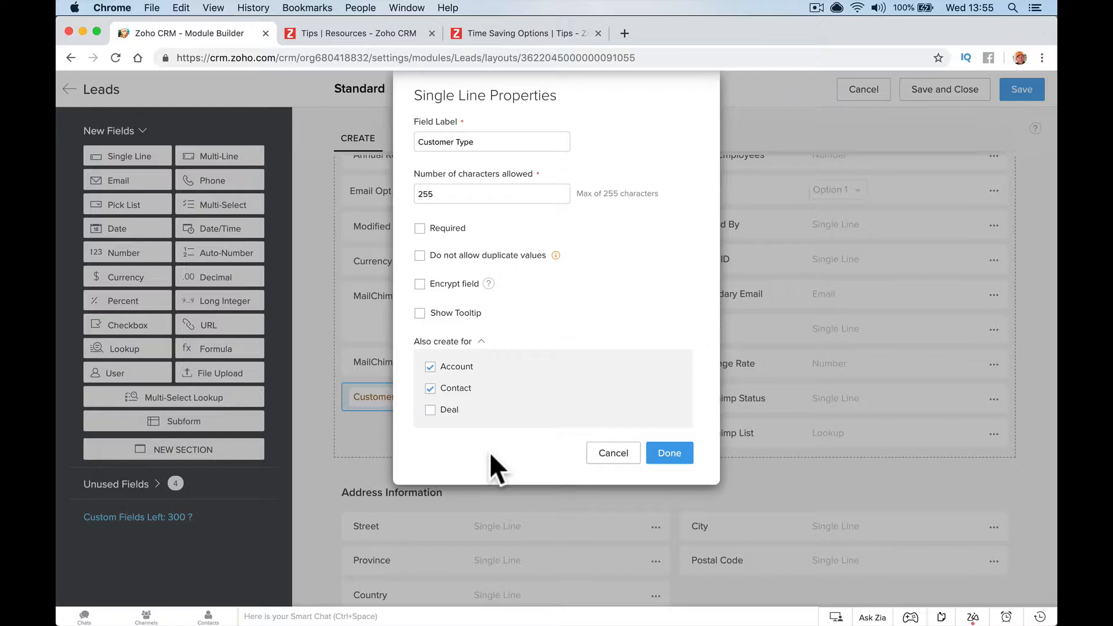
{"action": "left_click", "coordinate": [612, 453]}
{"action": "left_click", "coordinate": [427, 396]}
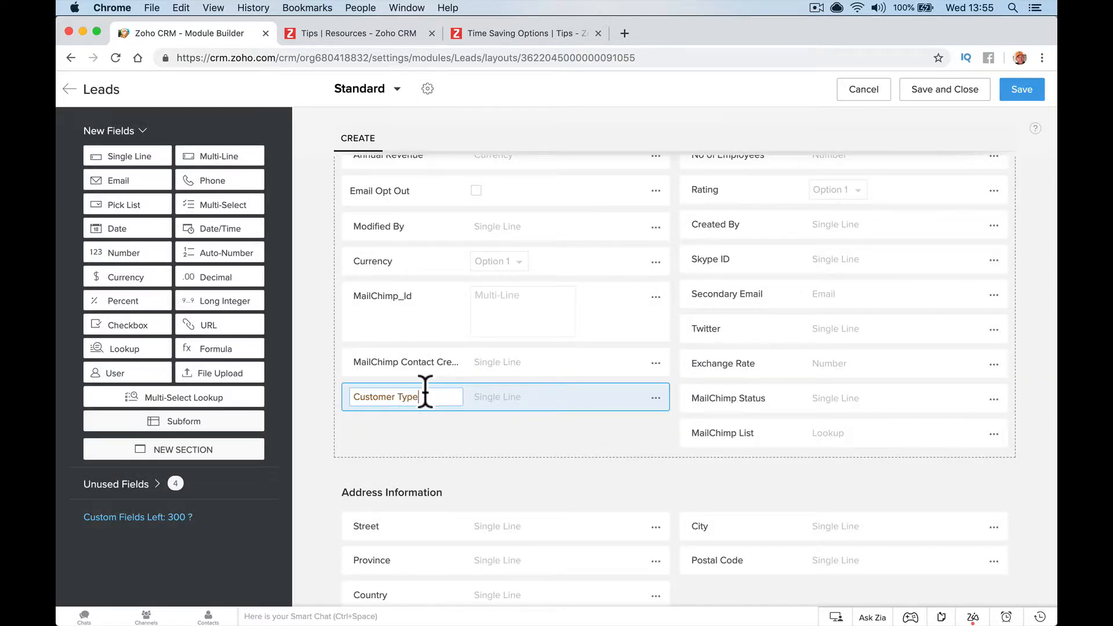
Rename the field to 'Lead Refrenece', check its properties unchanged, and leave the layout editor
{"action": "type", "text": "L"}
{"action": "type", "text": "ead Numb"}
{"action": "type", "text": "Re"}
{"action": "type", "text": "frenece"}
{"action": "key", "text": "Return"}
{"action": "left_click", "coordinate": [655, 398]}
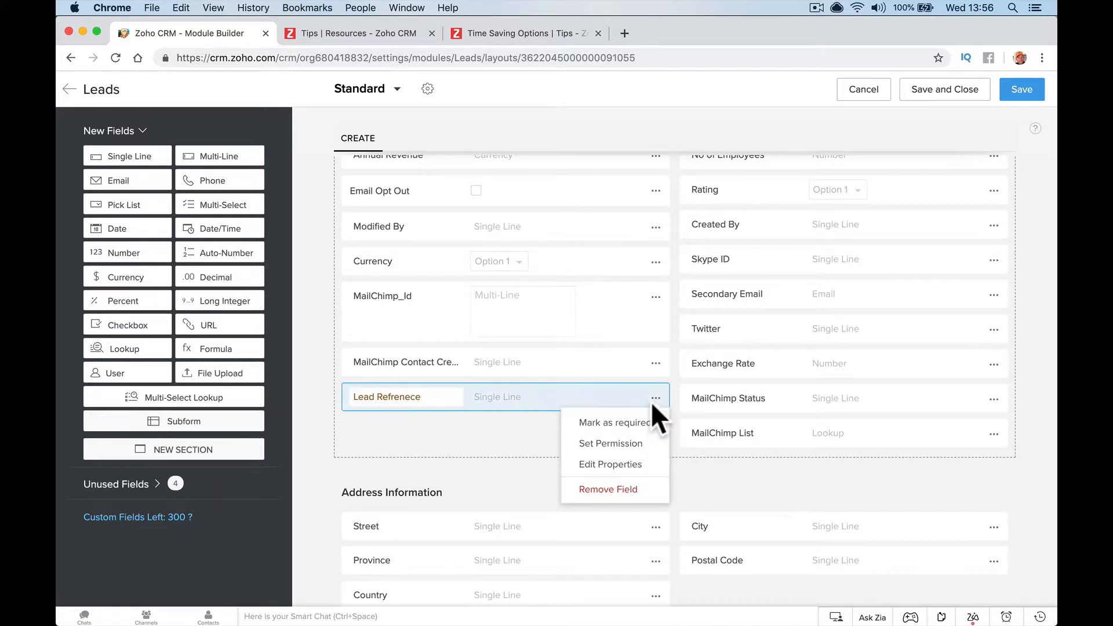
{"action": "left_click", "coordinate": [631, 465]}
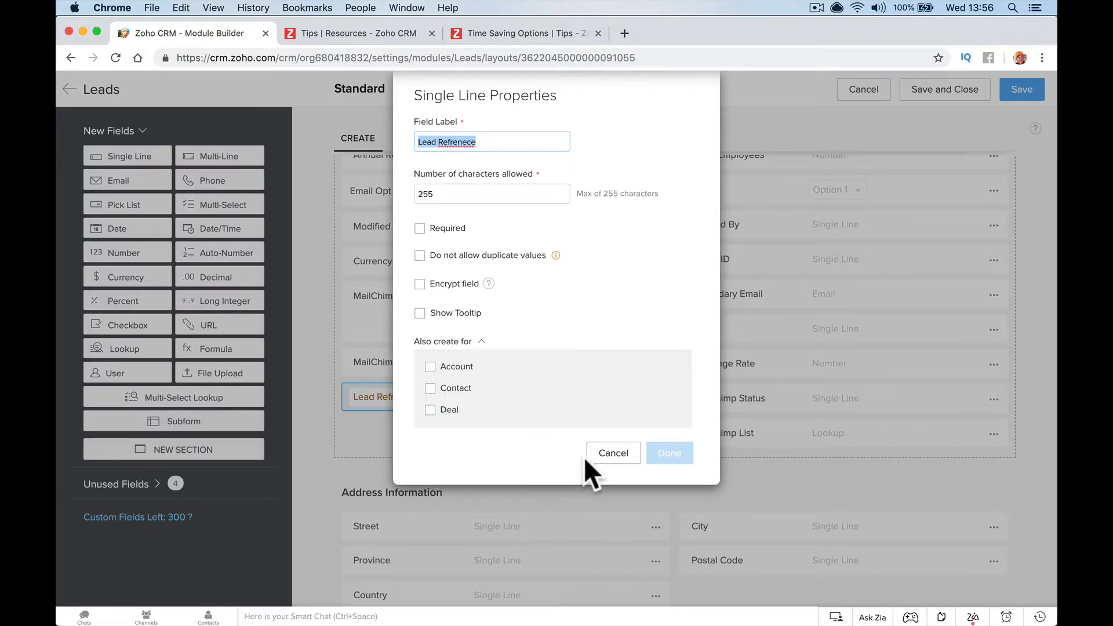
{"action": "left_click", "coordinate": [603, 456]}
{"action": "left_click", "coordinate": [70, 89]}
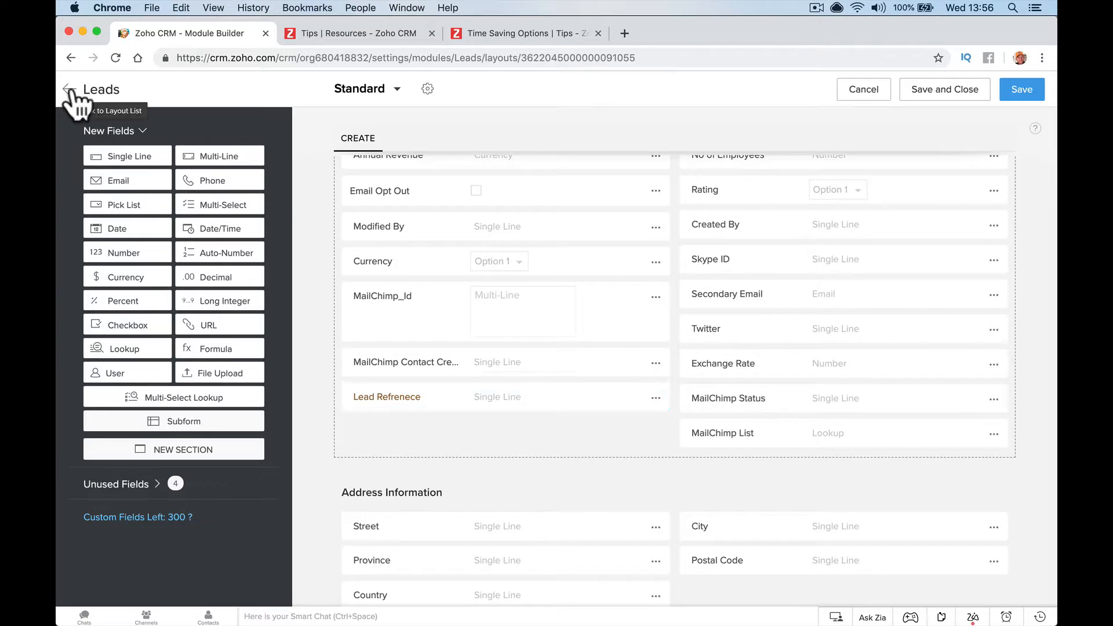
Discard the unsaved layout changes and read the pick-list tip in the Tips tab
{"action": "left_click", "coordinate": [545, 401]}
{"action": "left_click", "coordinate": [487, 26]}
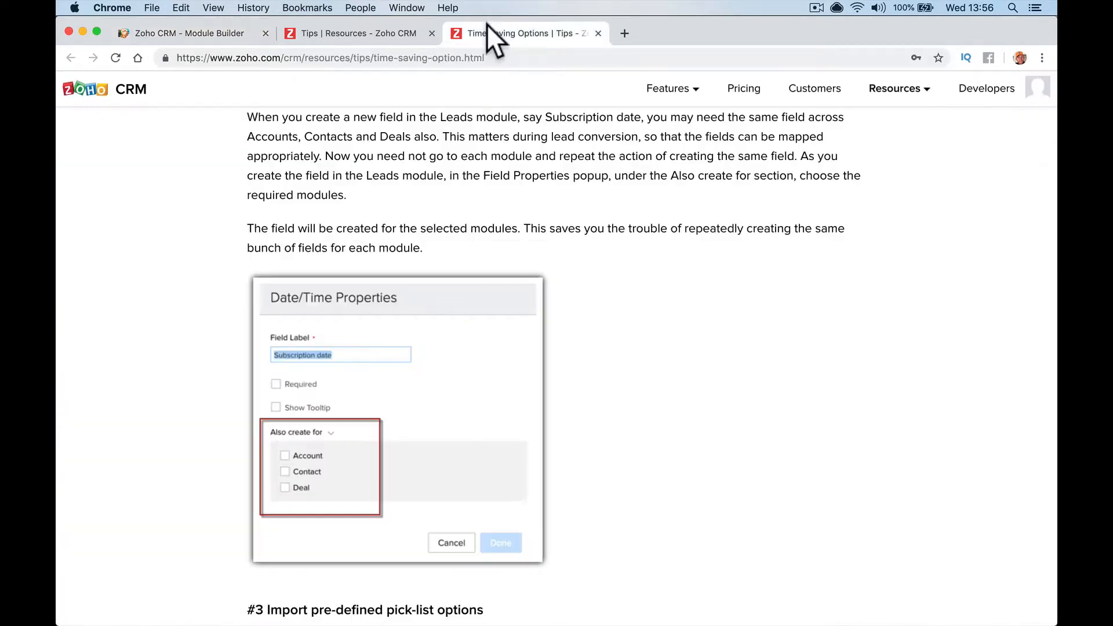
{"action": "scroll", "coordinate": [467, 207], "scroll_direction": "down", "scroll_amount": 10}
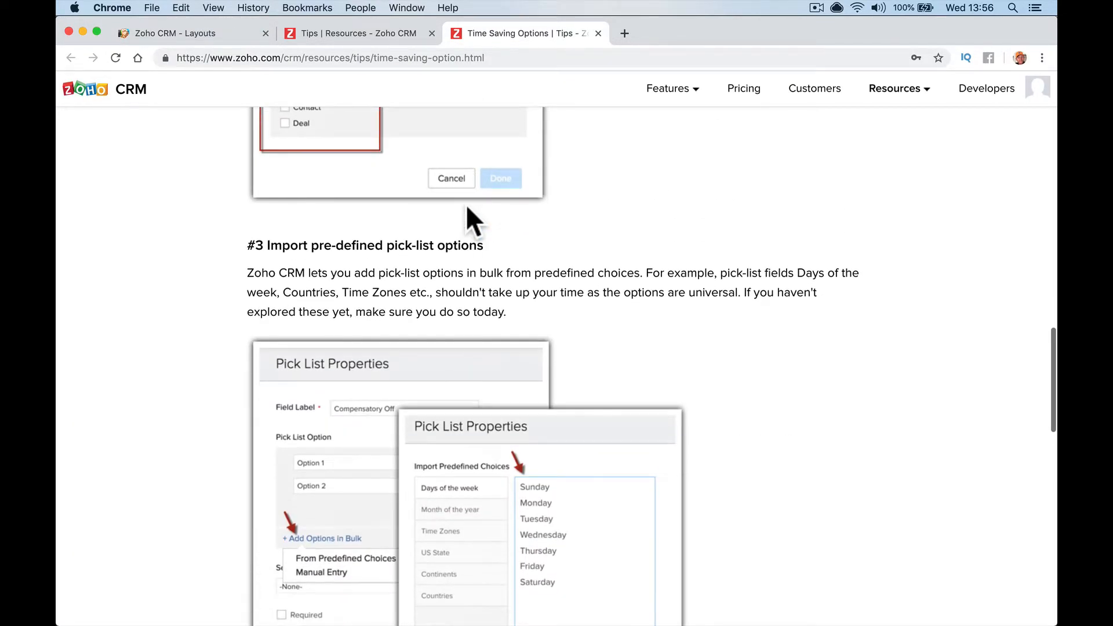
{"action": "scroll", "coordinate": [467, 207], "scroll_direction": "down", "scroll_amount": 2}
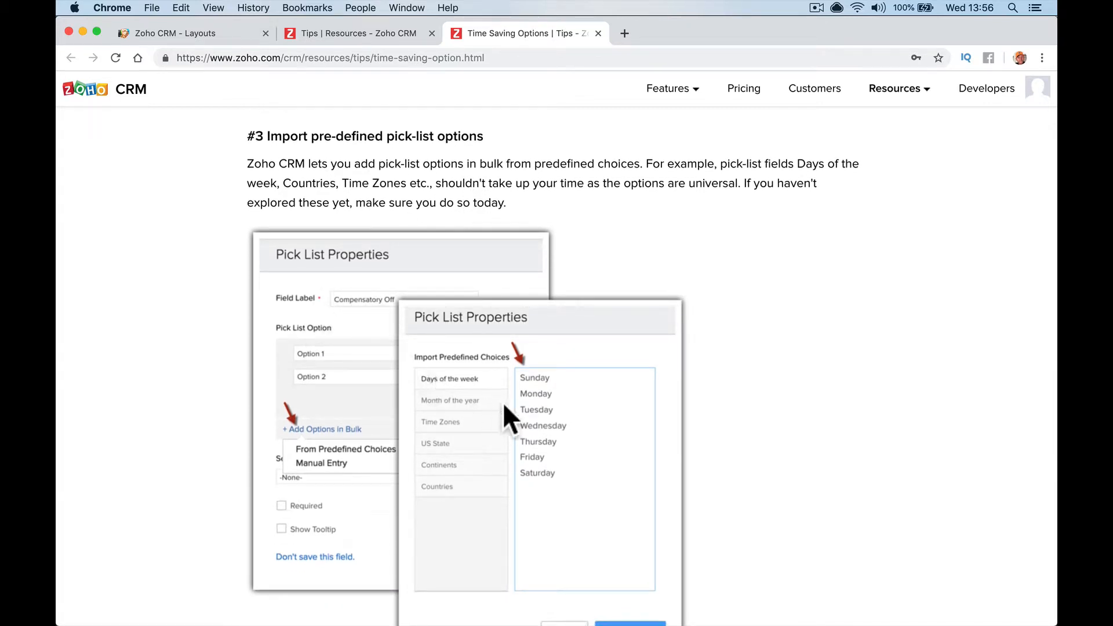
Reopen the Standard Leads layout in the layout editor
{"action": "left_click", "coordinate": [193, 32]}
{"action": "left_click", "coordinate": [277, 348]}
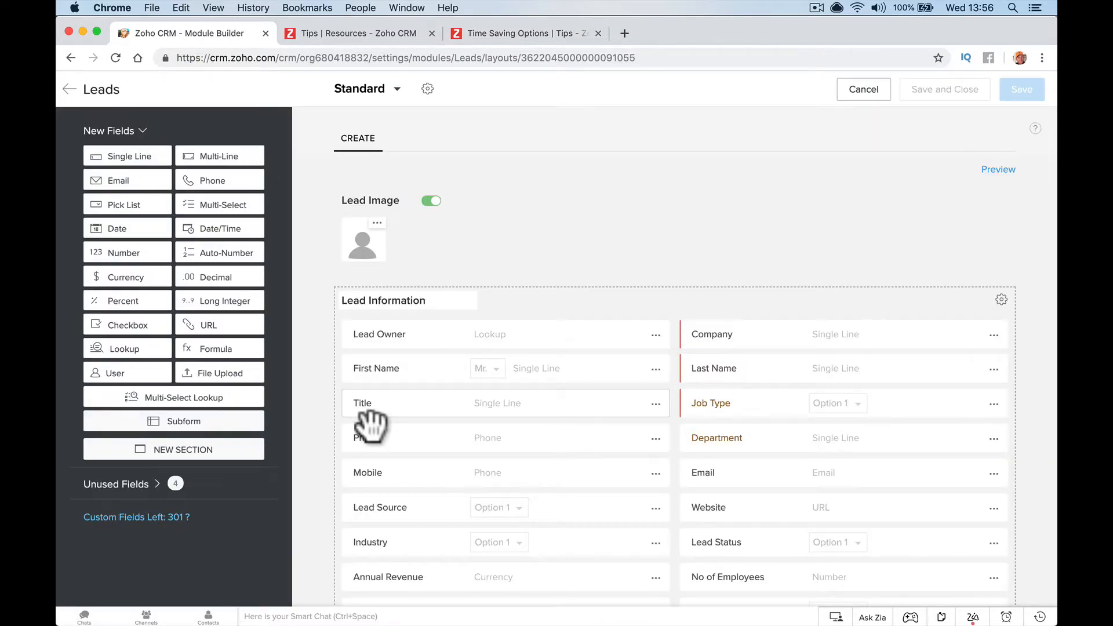
{"action": "scroll", "coordinate": [304, 258], "scroll_direction": "down", "scroll_amount": 5}
Add a pick list field and import the predefined Countries choices as its options
{"action": "left_click_drag", "start_coordinate": [168, 223], "coordinate": [470, 565]}
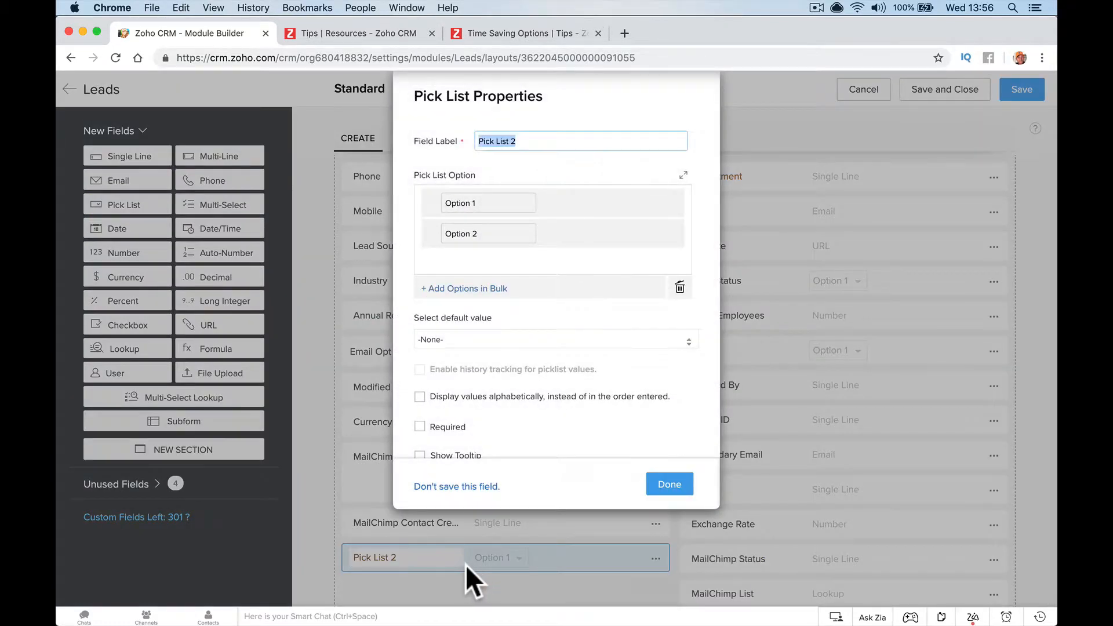
{"action": "left_click", "coordinate": [479, 295]}
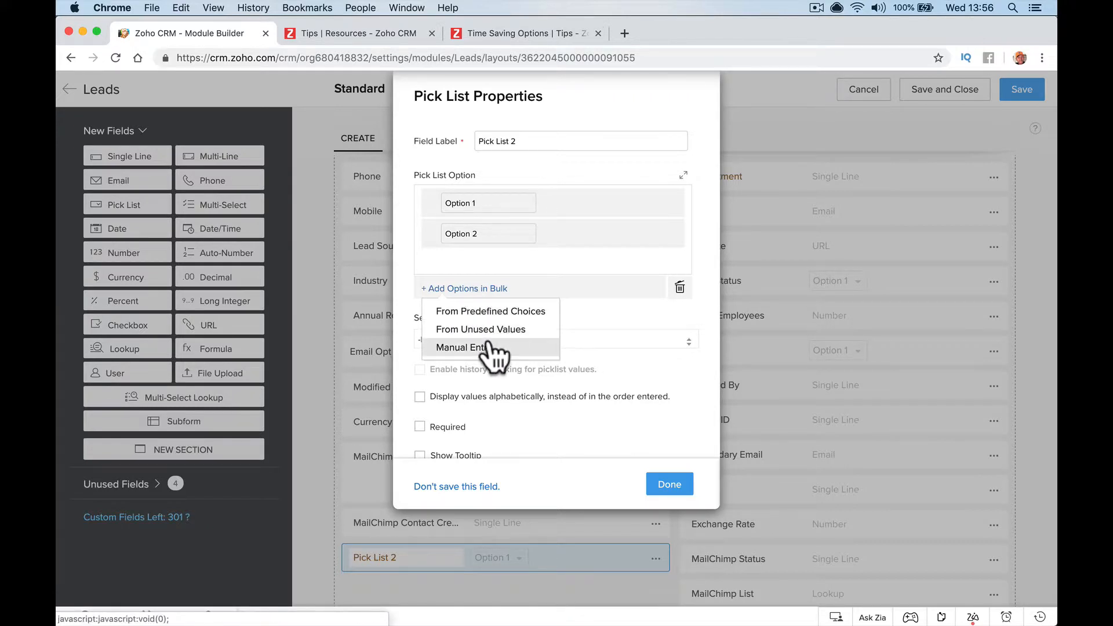
{"action": "left_click", "coordinate": [507, 312]}
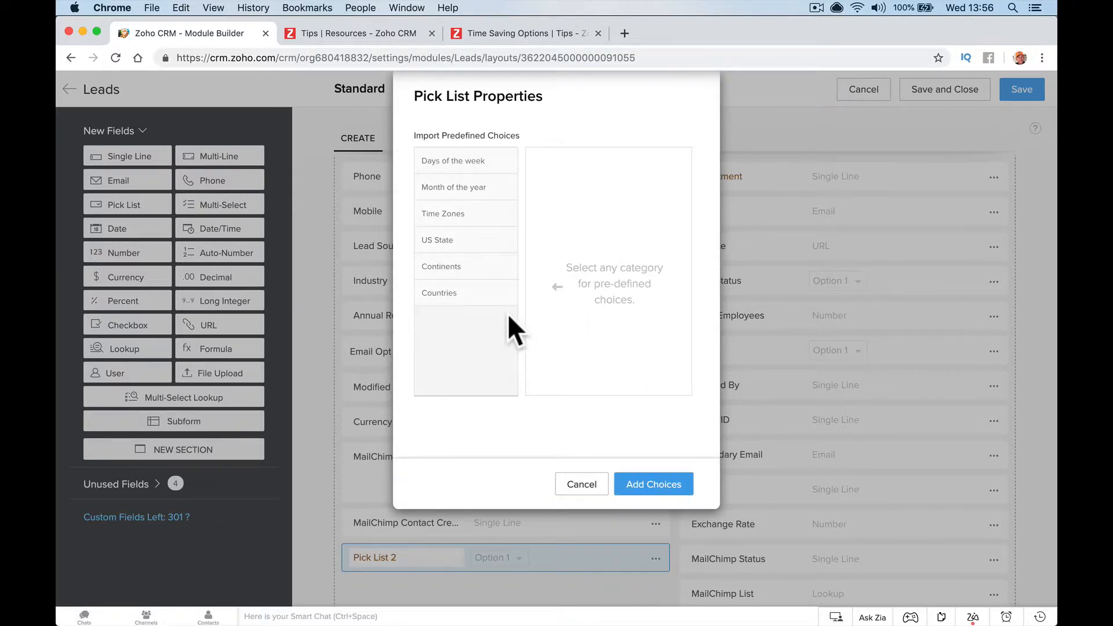
{"action": "left_click", "coordinate": [469, 293]}
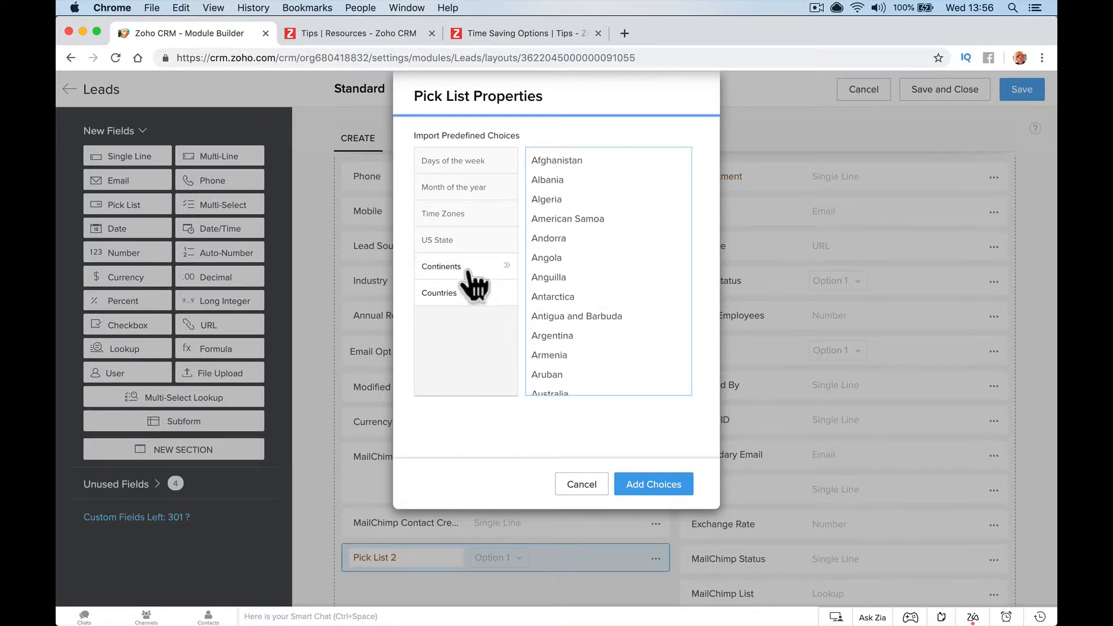
{"action": "left_click", "coordinate": [471, 268]}
{"action": "left_click", "coordinate": [470, 238]}
{"action": "left_click", "coordinate": [472, 215]}
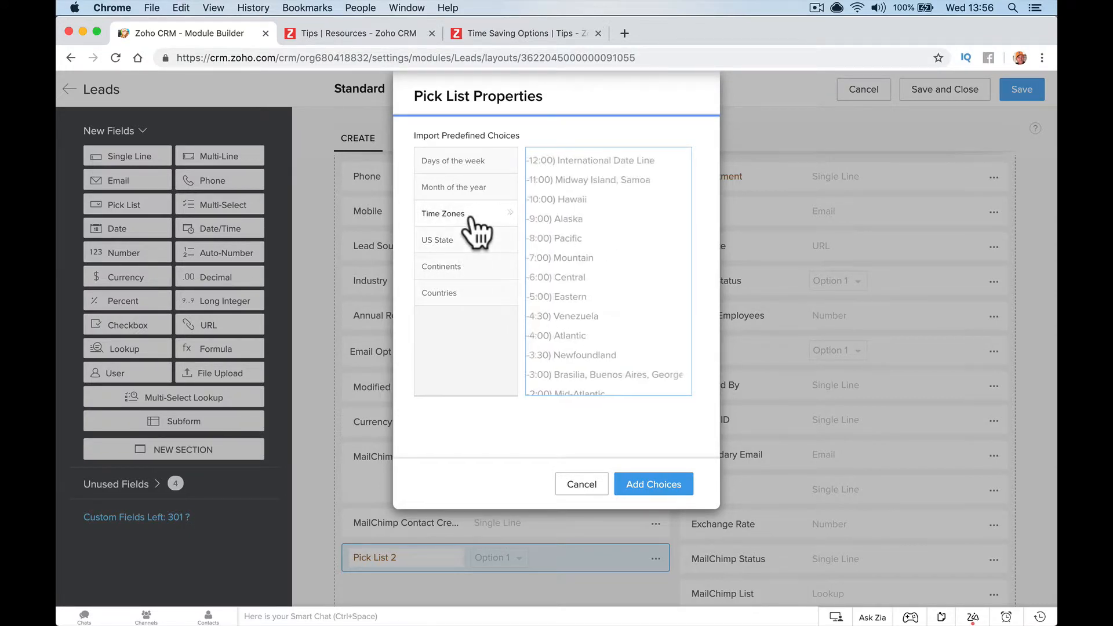
{"action": "left_click", "coordinate": [474, 187]}
{"action": "left_click", "coordinate": [477, 165]}
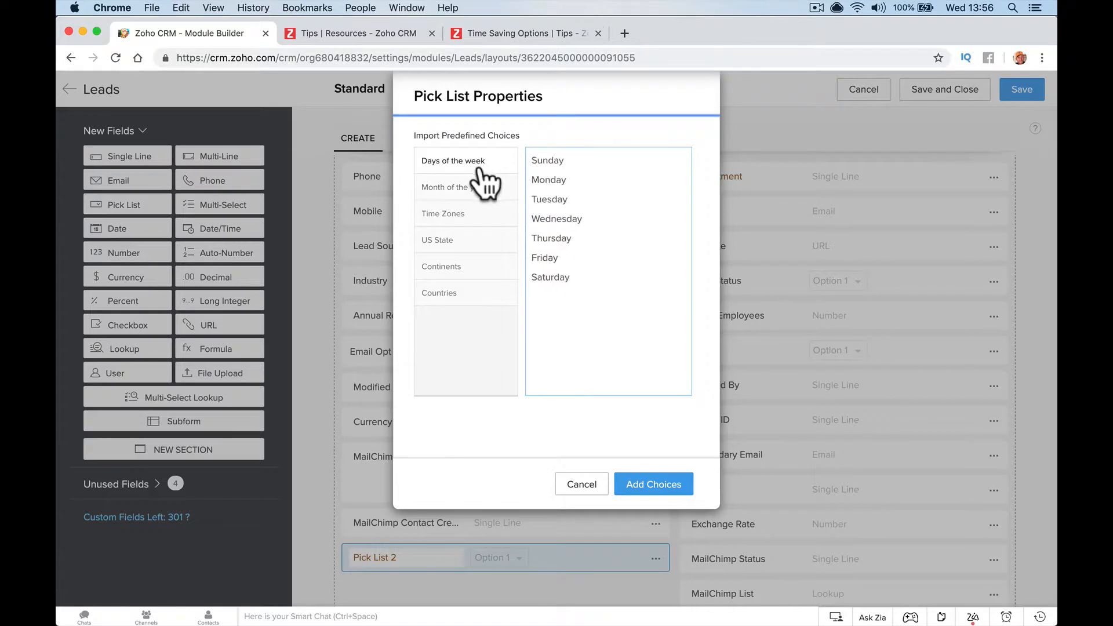
{"action": "left_click", "coordinate": [480, 188]}
{"action": "left_click", "coordinate": [477, 214]}
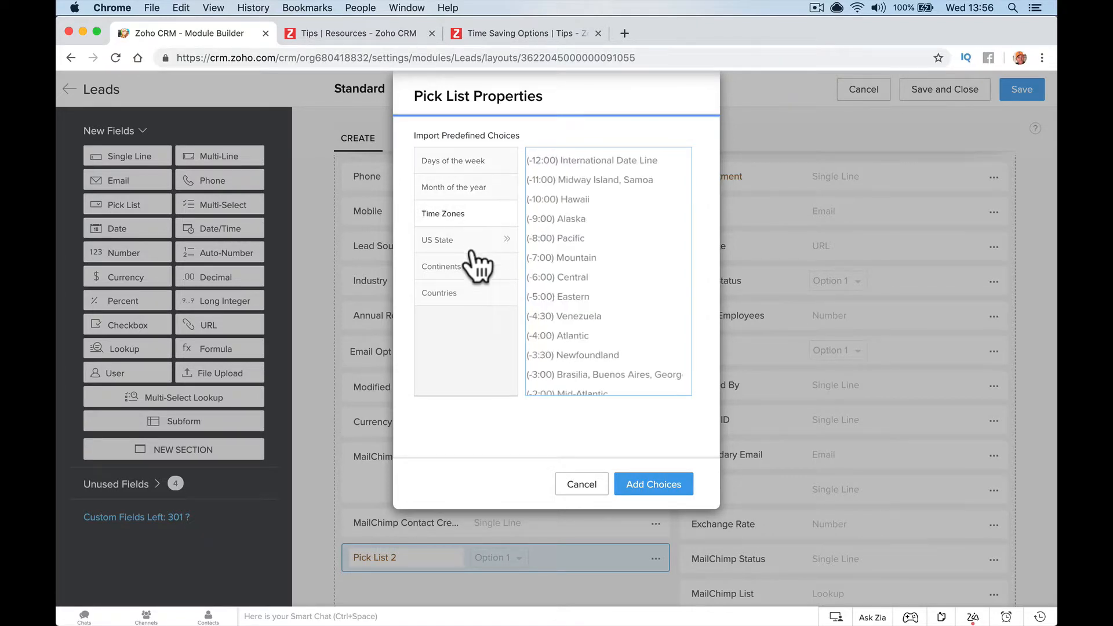
{"action": "left_click", "coordinate": [468, 293]}
{"action": "left_click", "coordinate": [652, 483]}
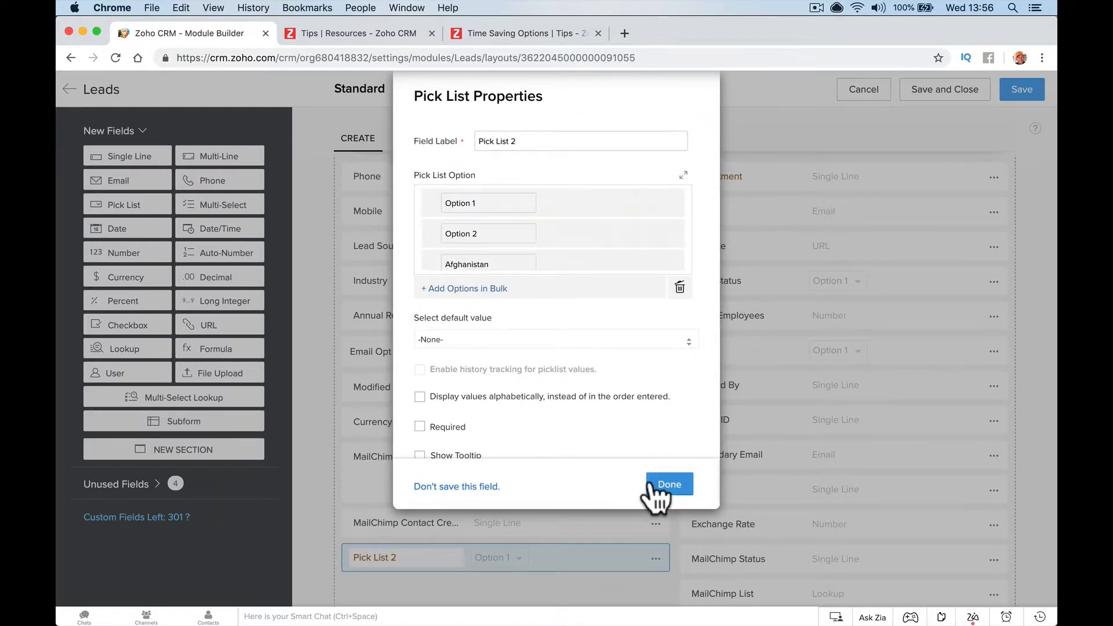
Name the field Countries, delete Option 1 and Option 2, and save the layout
{"action": "triple_click", "coordinate": [557, 141]}
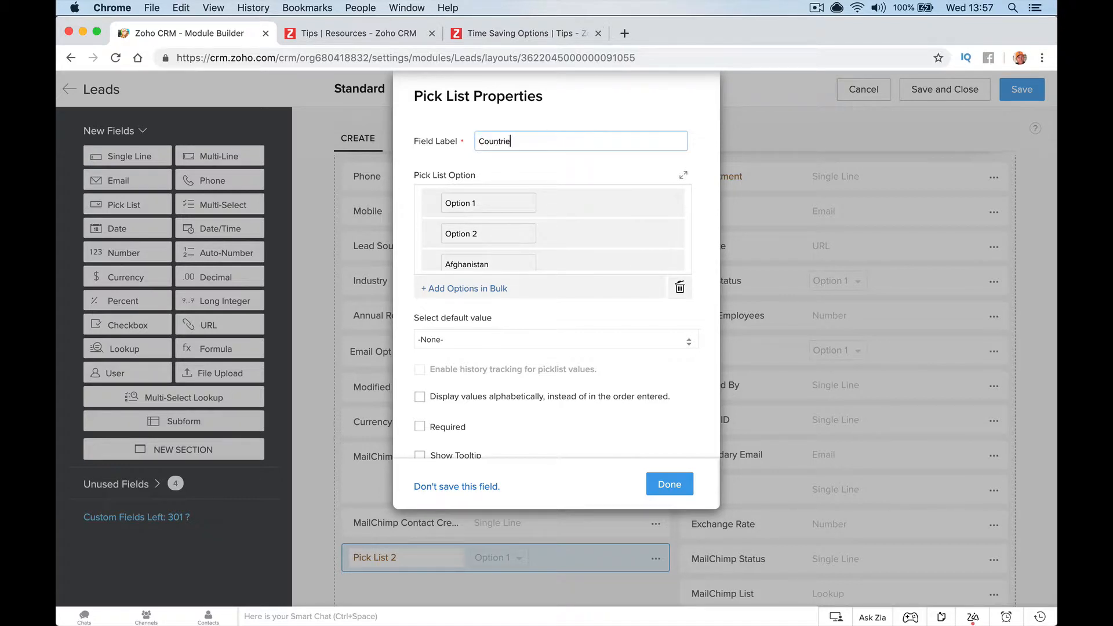
{"action": "mouse_move", "coordinate": [551, 196]}
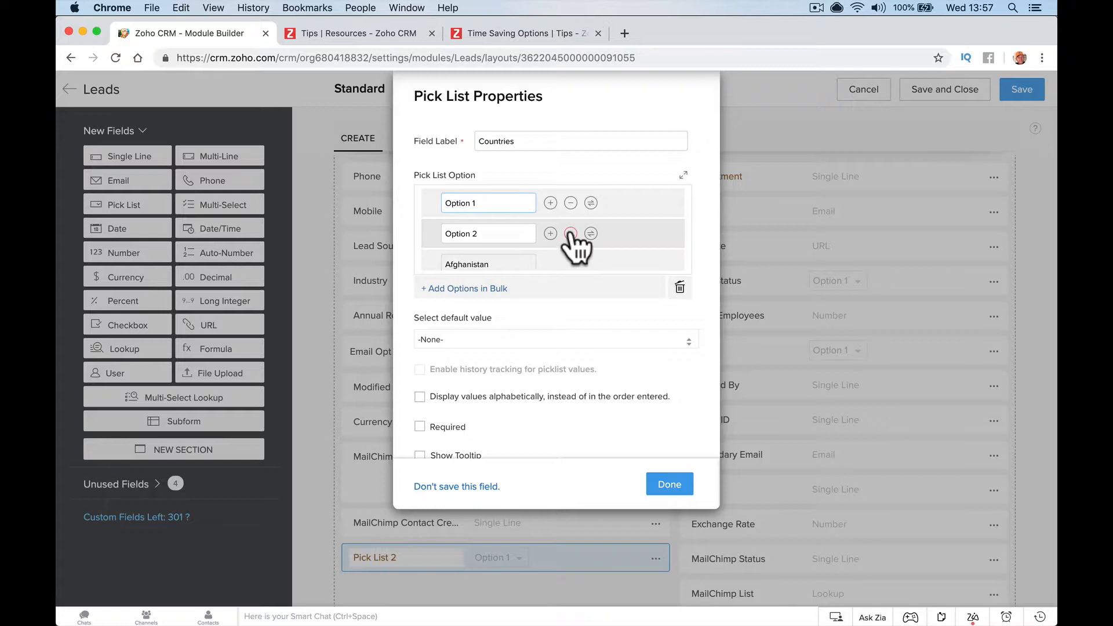
{"action": "left_click", "coordinate": [570, 232]}
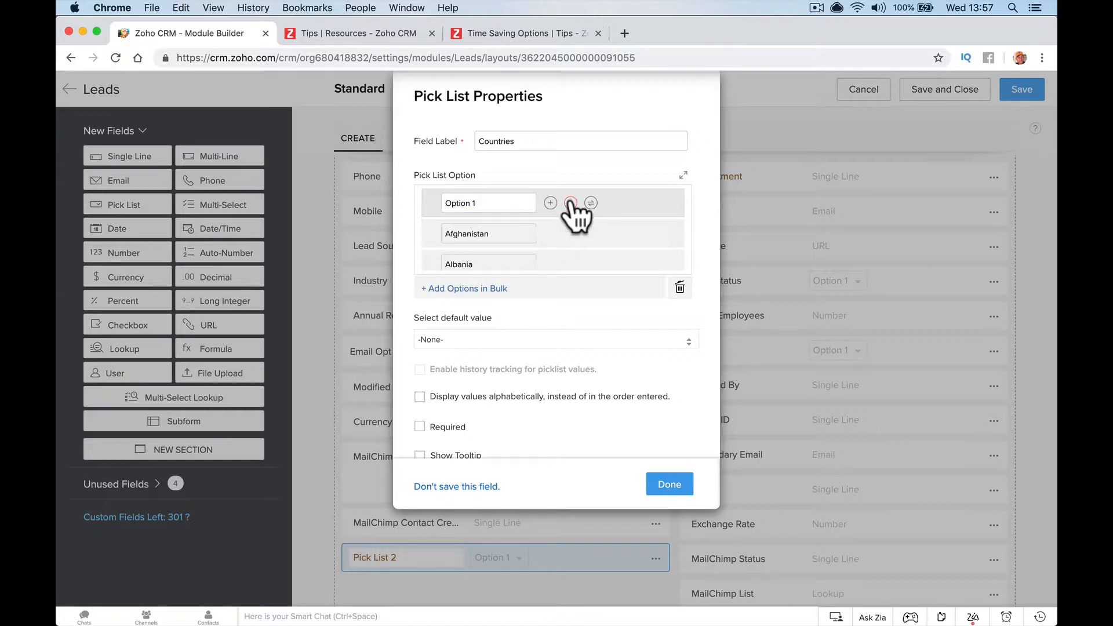
{"action": "left_click", "coordinate": [570, 203]}
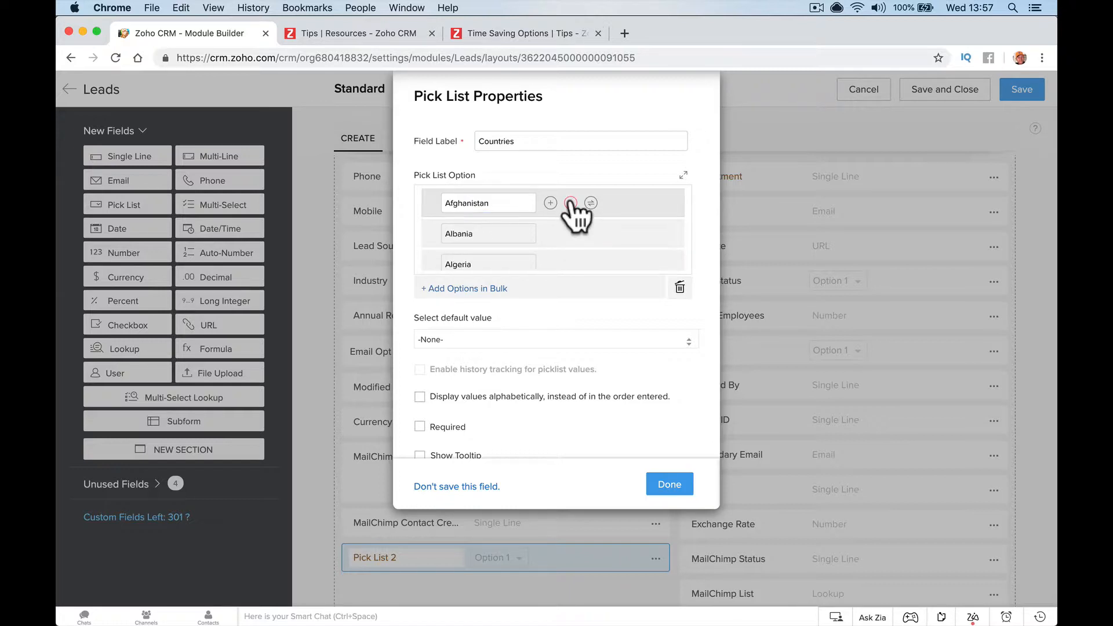
{"action": "left_click", "coordinate": [669, 485]}
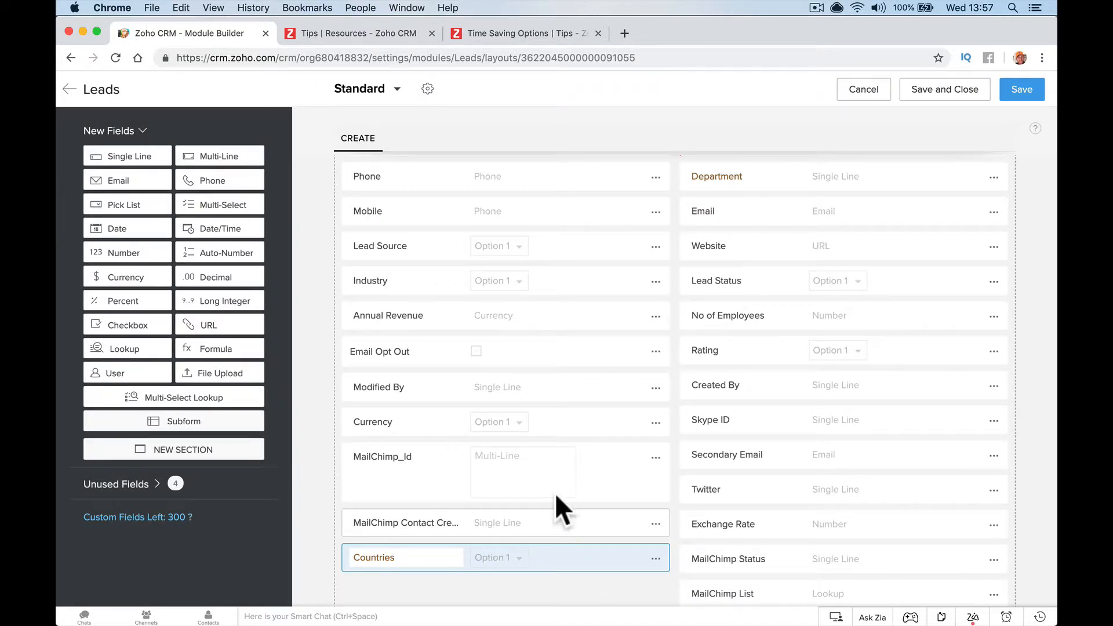
{"action": "left_click", "coordinate": [1020, 97]}
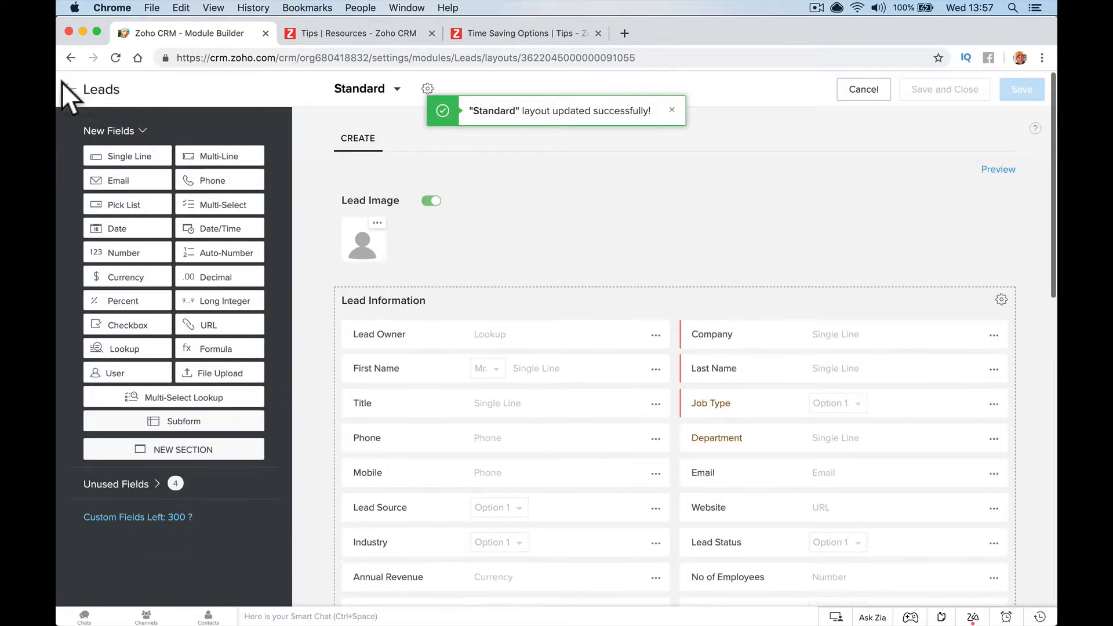
Open the Test lead and check the Countries dropdown lists the country names
{"action": "left_click", "coordinate": [67, 88]}
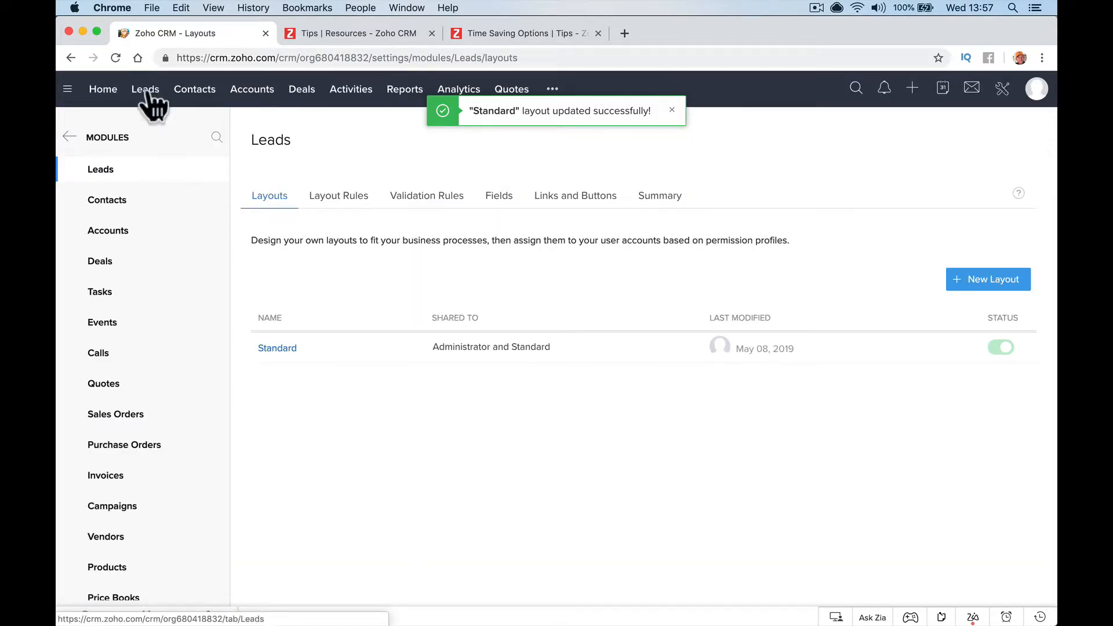
{"action": "left_click", "coordinate": [148, 93]}
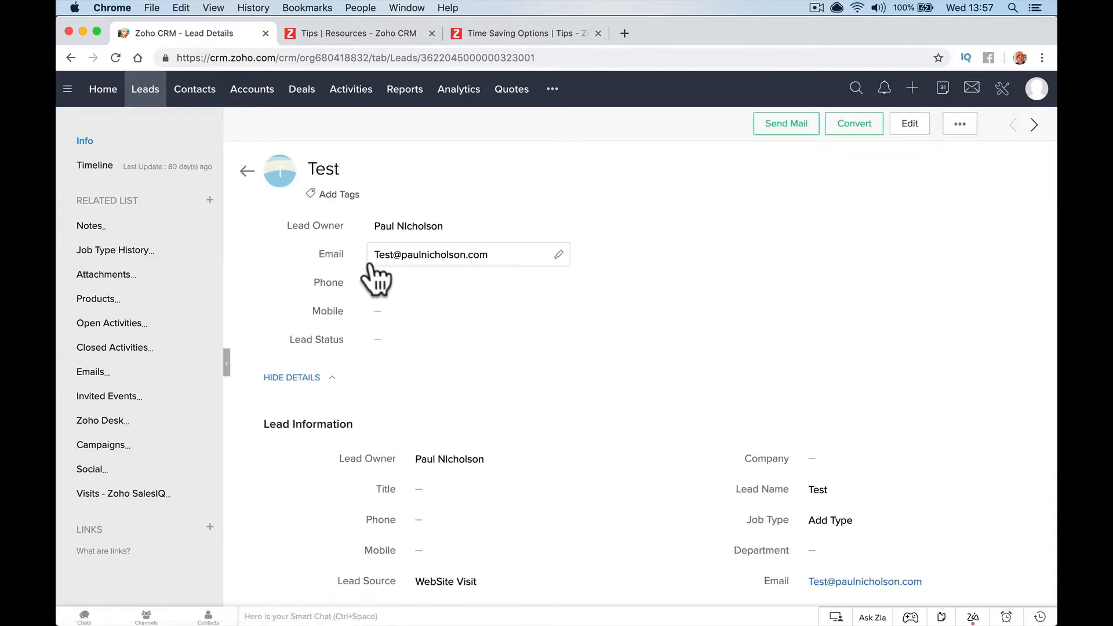
{"action": "scroll", "coordinate": [406, 272], "scroll_direction": "down", "scroll_amount": 10}
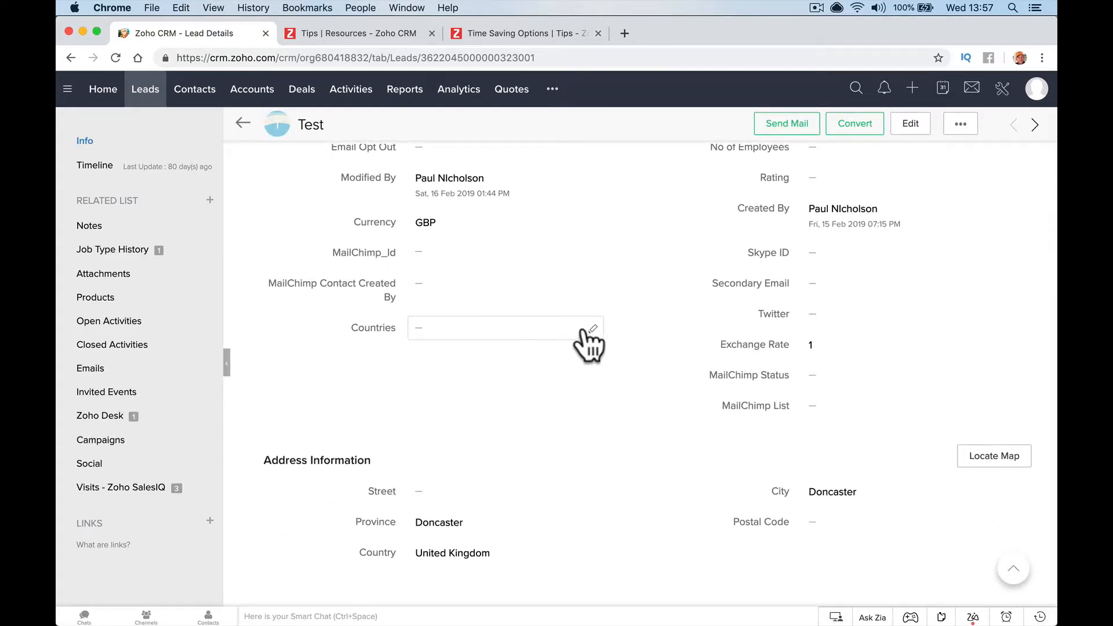
{"action": "left_click", "coordinate": [592, 329]}
{"action": "left_click", "coordinate": [591, 329]}
{"action": "scroll", "coordinate": [495, 442], "scroll_direction": "down", "scroll_amount": 7}
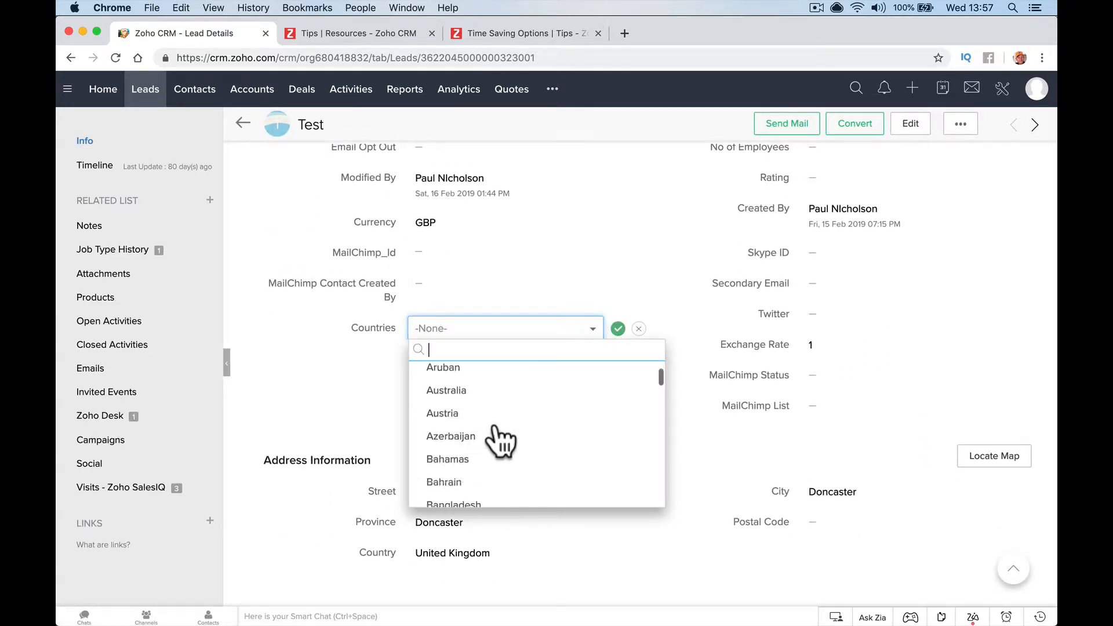
{"action": "left_click", "coordinate": [506, 35]}
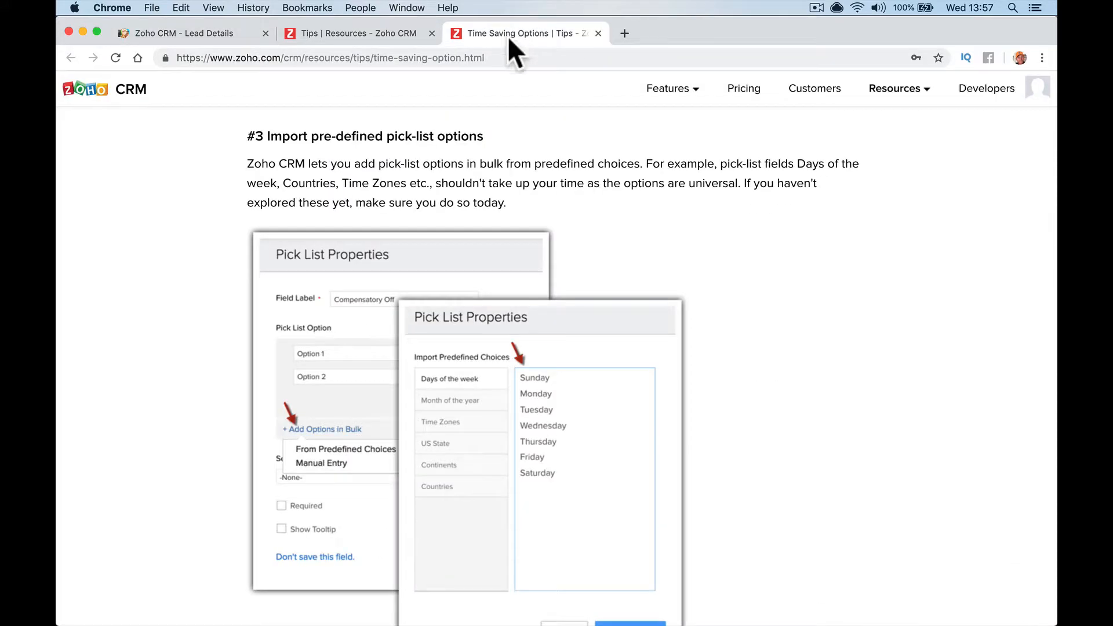
Skim the Time Saving Options article, close it with Cmd+W, and reopen it
{"action": "scroll", "coordinate": [615, 246], "scroll_direction": "down", "scroll_amount": 10}
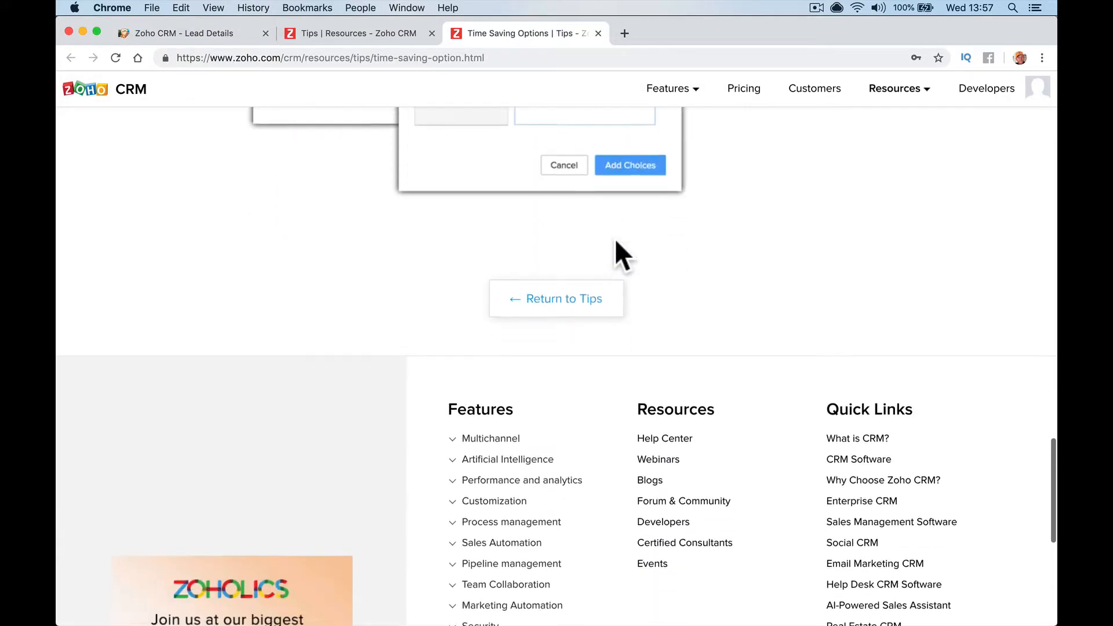
{"action": "scroll", "coordinate": [616, 246], "scroll_direction": "up", "scroll_amount": 10}
{"action": "scroll", "coordinate": [615, 246], "scroll_direction": "up", "scroll_amount": 15}
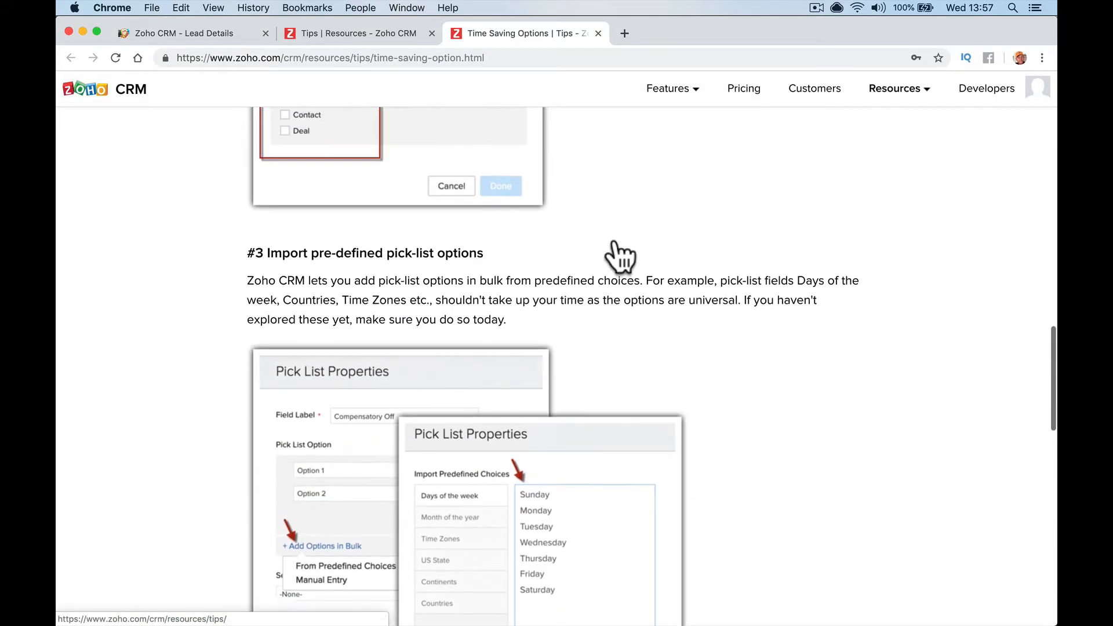
{"action": "scroll", "coordinate": [615, 239], "scroll_direction": "down", "scroll_amount": 8}
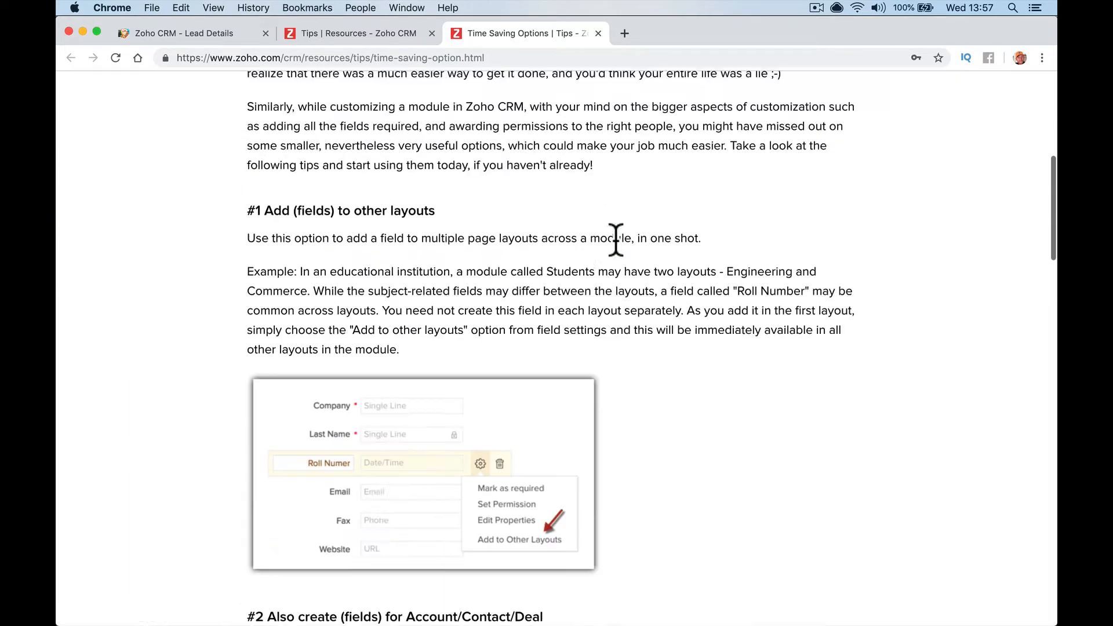
{"action": "key", "text": "super+w"}
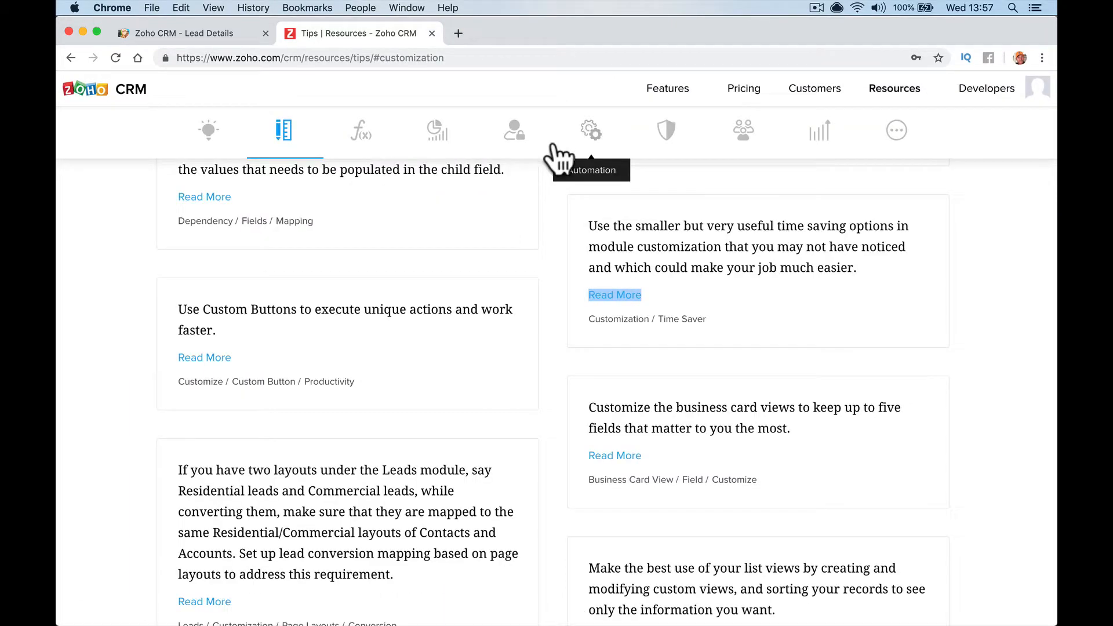
{"action": "left_click", "coordinate": [606, 293]}
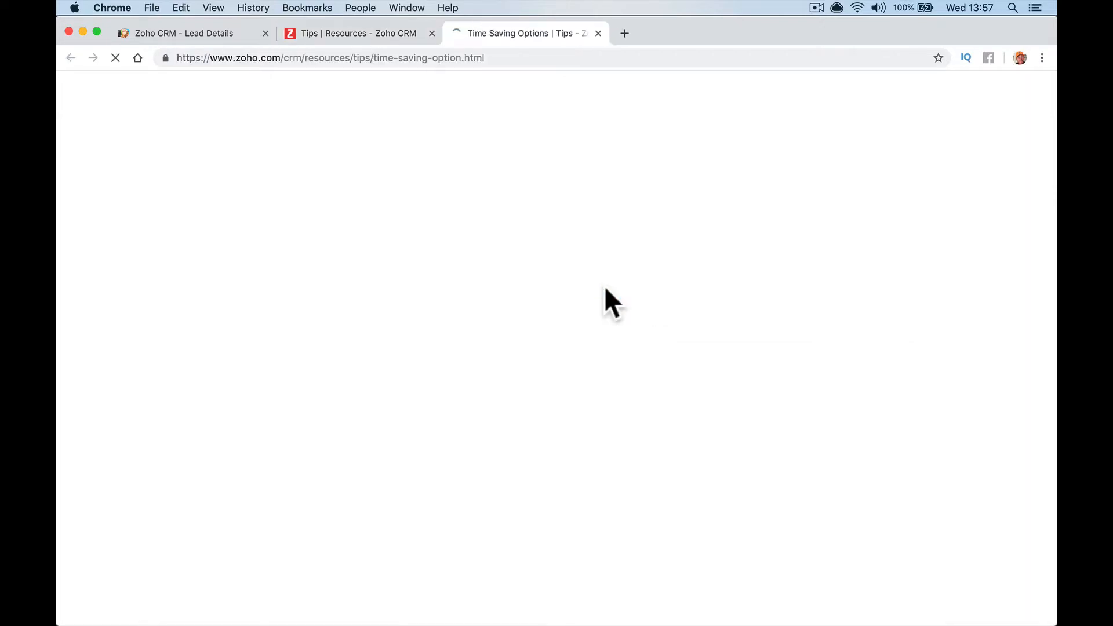
Read through the reopened tip and return to the CRM Home dashboard
{"action": "scroll", "coordinate": [550, 330], "scroll_direction": "down", "scroll_amount": 12}
{"action": "scroll", "coordinate": [551, 330], "scroll_direction": "down", "scroll_amount": 15}
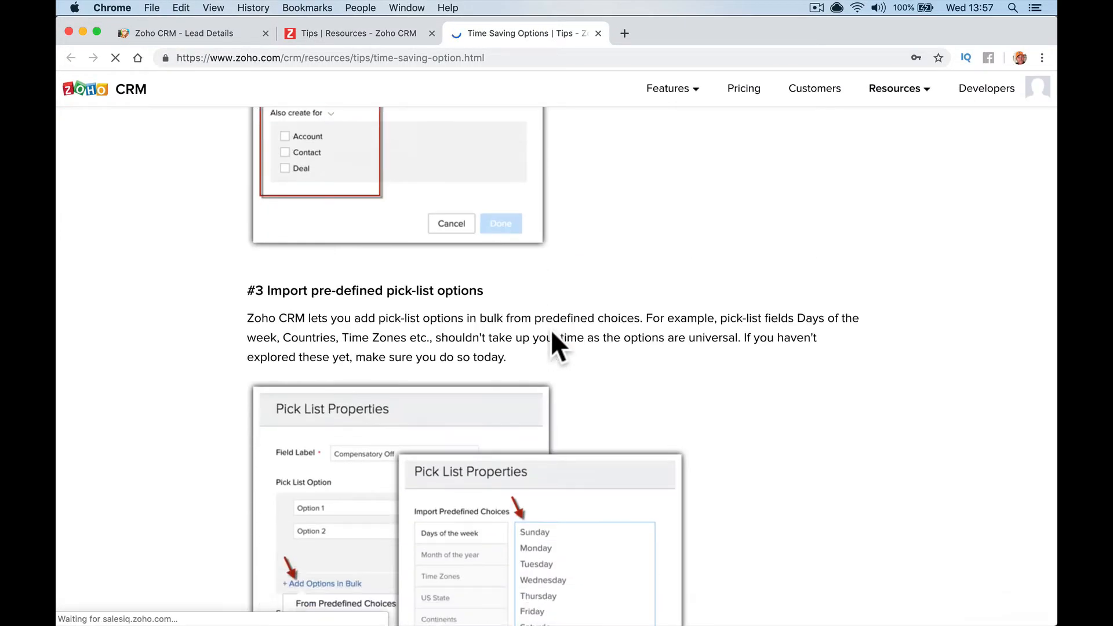
{"action": "scroll", "coordinate": [551, 330], "scroll_direction": "down", "scroll_amount": 1}
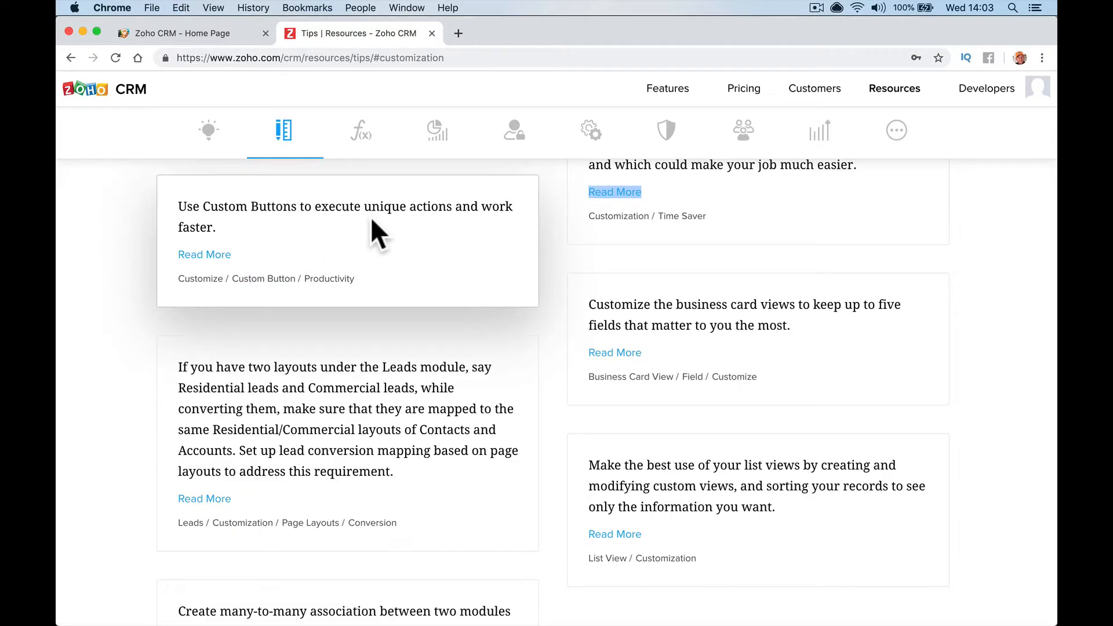
{"action": "left_click", "coordinate": [203, 33]}
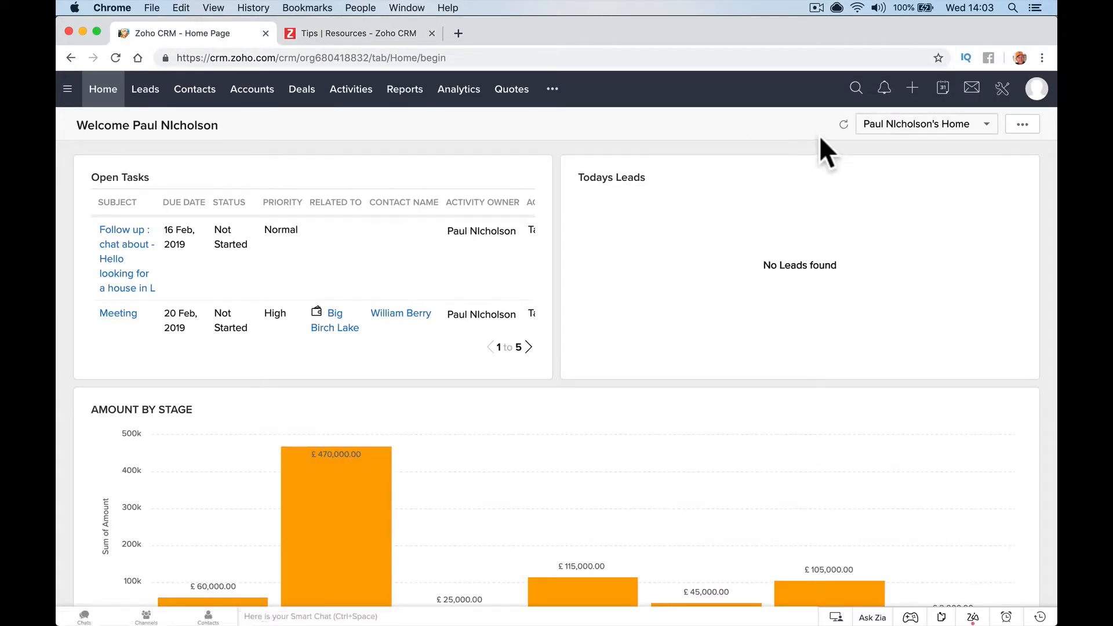
Go to Setup > Modules and Fields > Contacts > Links and Buttons and start a New Button
{"action": "left_click", "coordinate": [194, 94]}
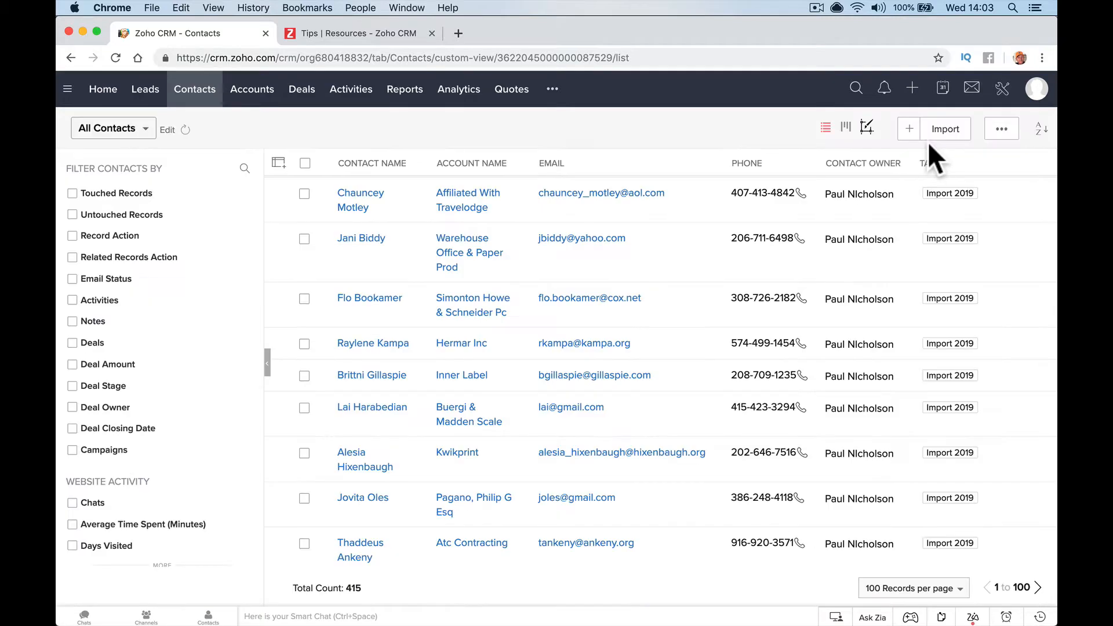
{"action": "left_click", "coordinate": [1002, 86]}
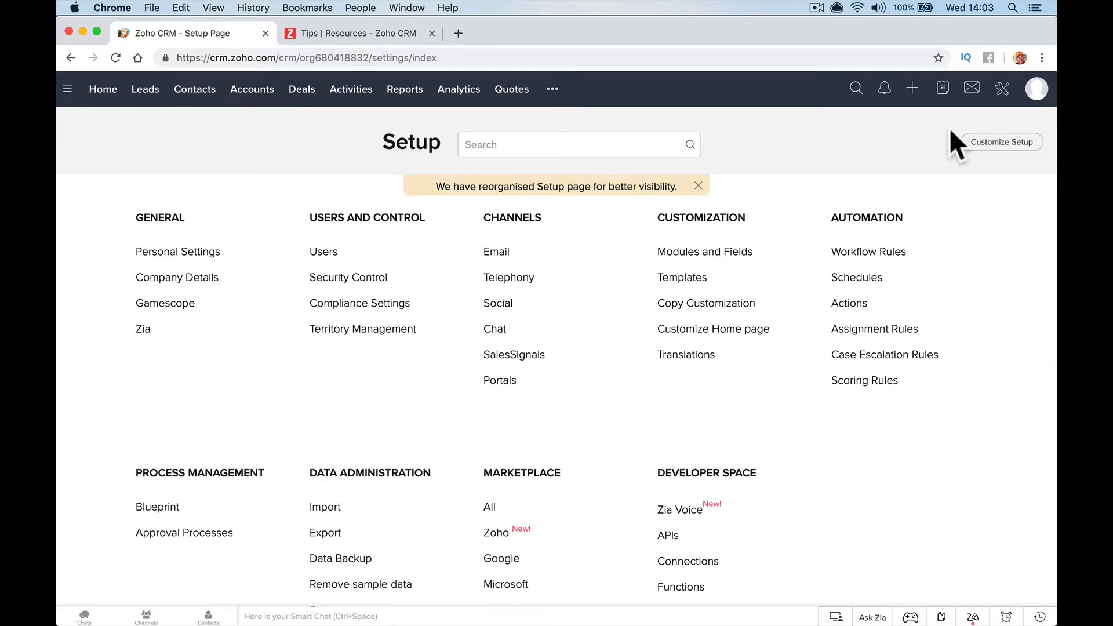
{"action": "left_click", "coordinate": [730, 253]}
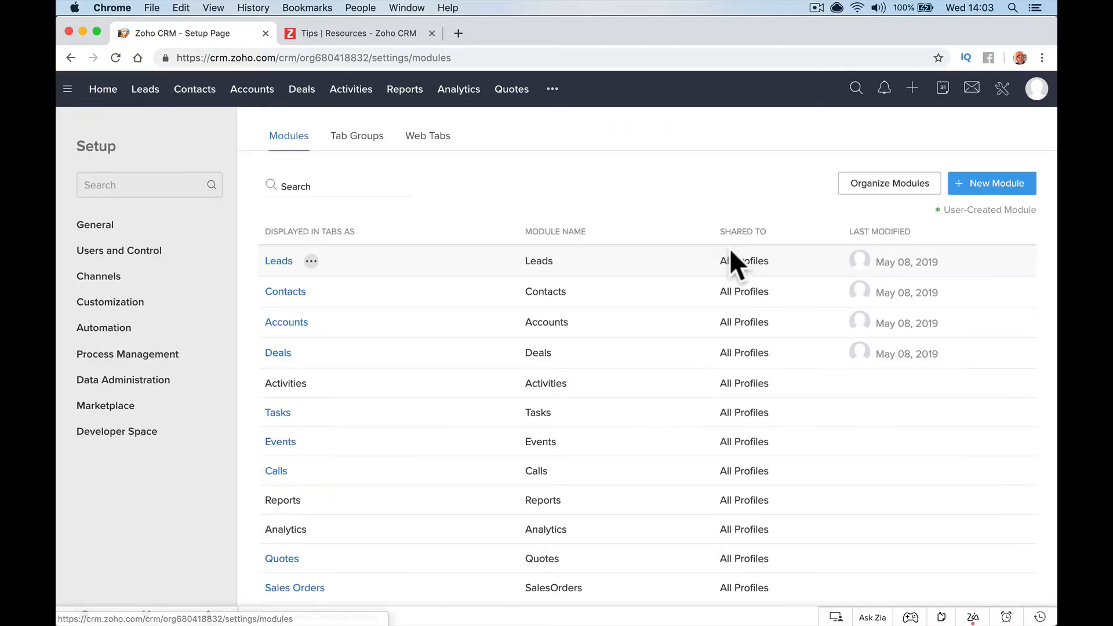
{"action": "left_click", "coordinate": [288, 294]}
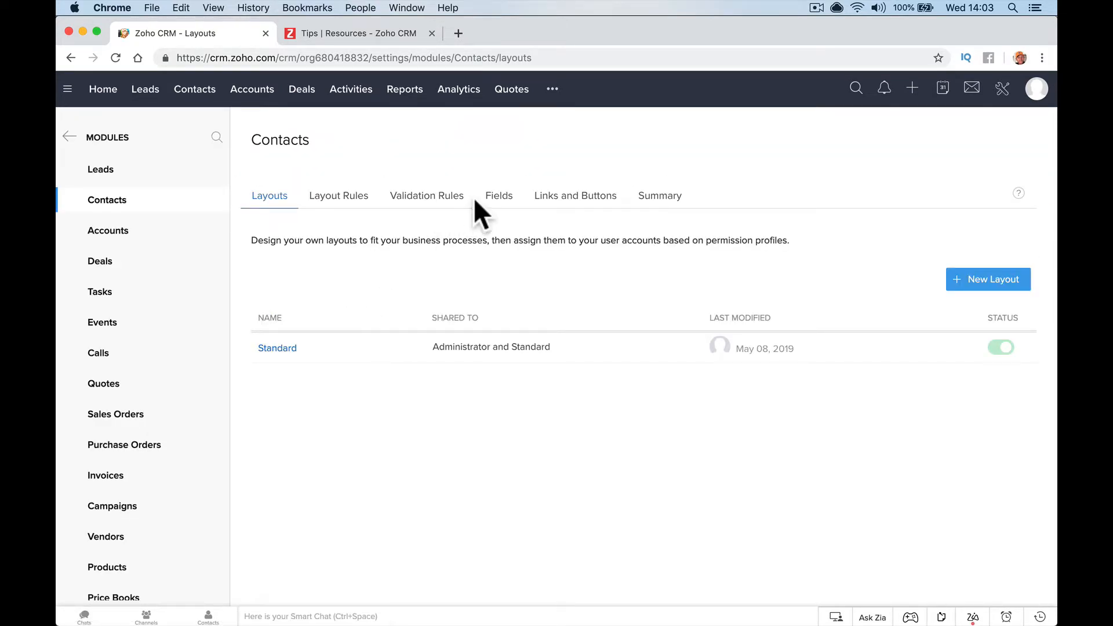
{"action": "left_click", "coordinate": [544, 204]}
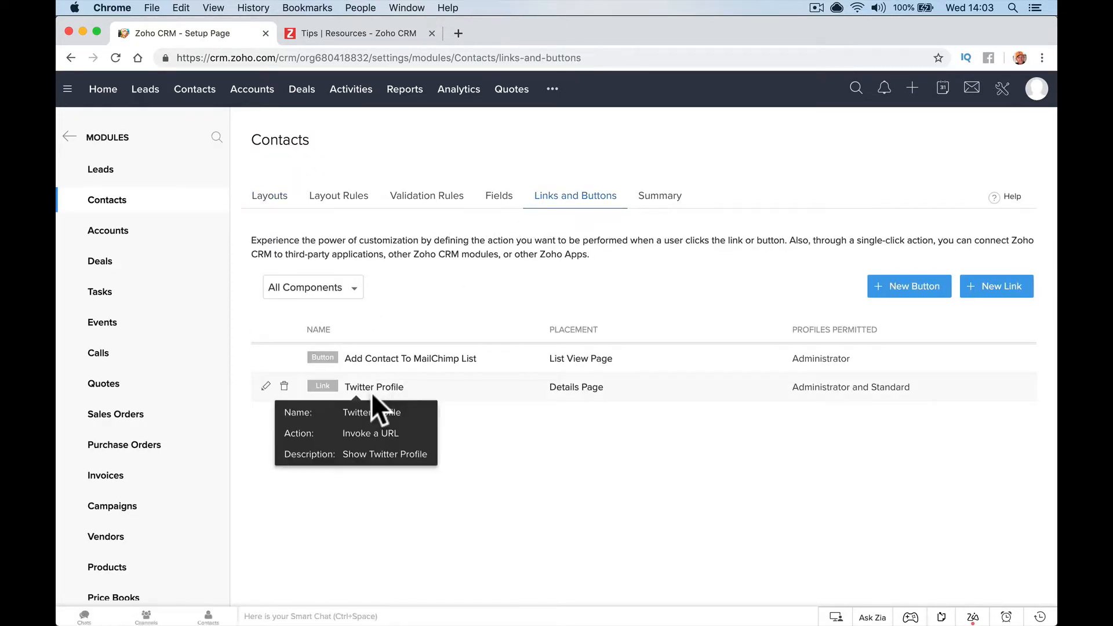
{"action": "left_click", "coordinate": [892, 294]}
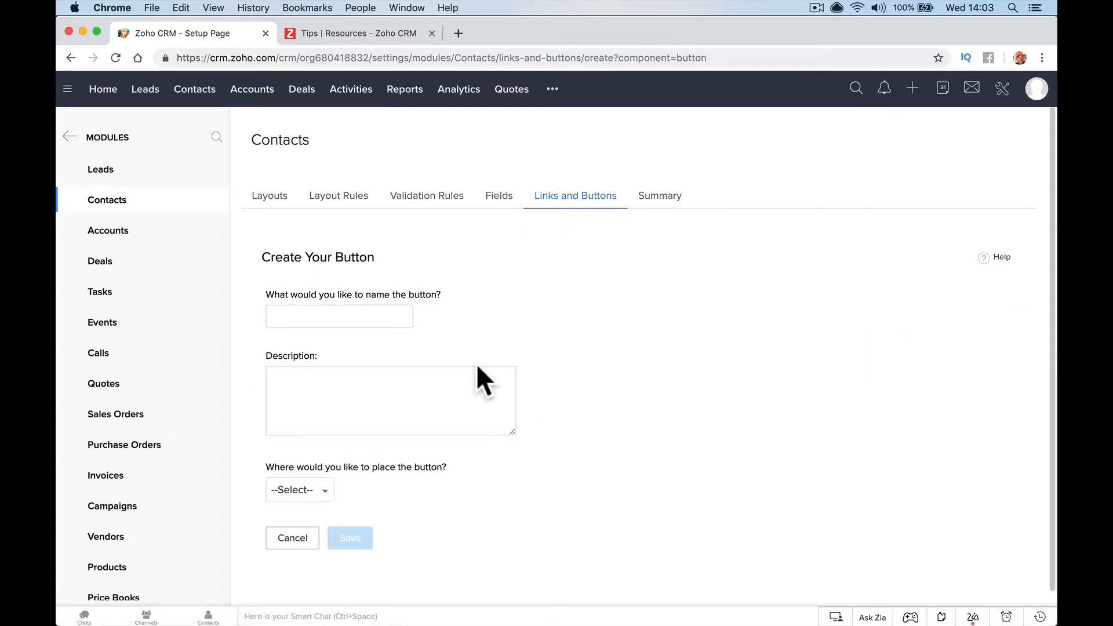
Name the button Show Twitter and place it on the Create/Clone page
{"action": "type", "text": "Show Twitter"}
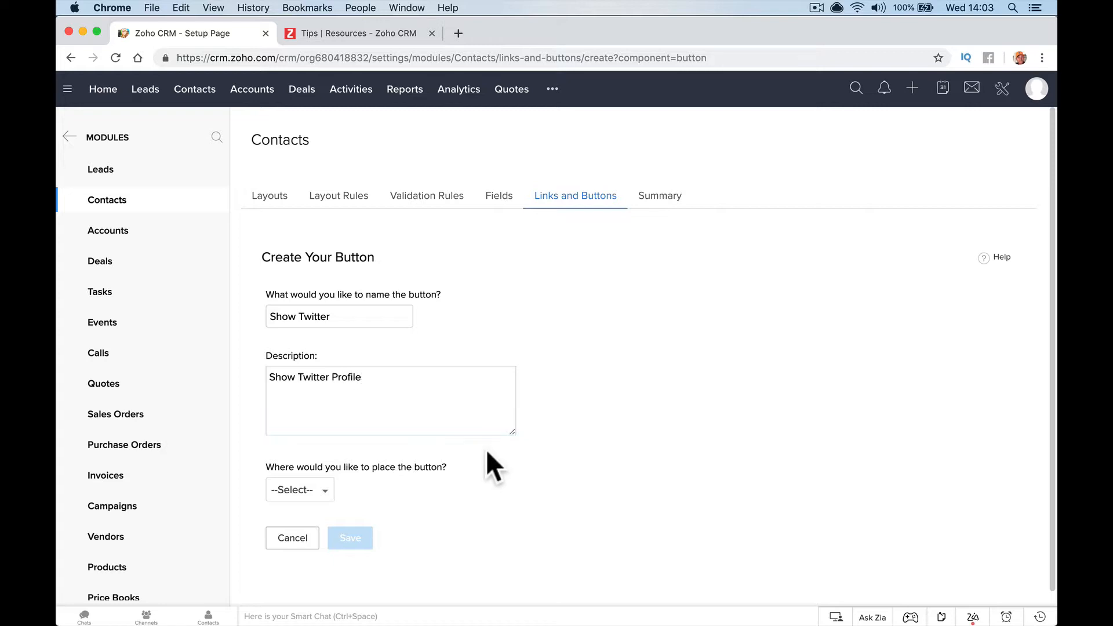
{"action": "scroll", "coordinate": [486, 451], "scroll_direction": "down", "scroll_amount": 1}
{"action": "left_click", "coordinate": [318, 473]}
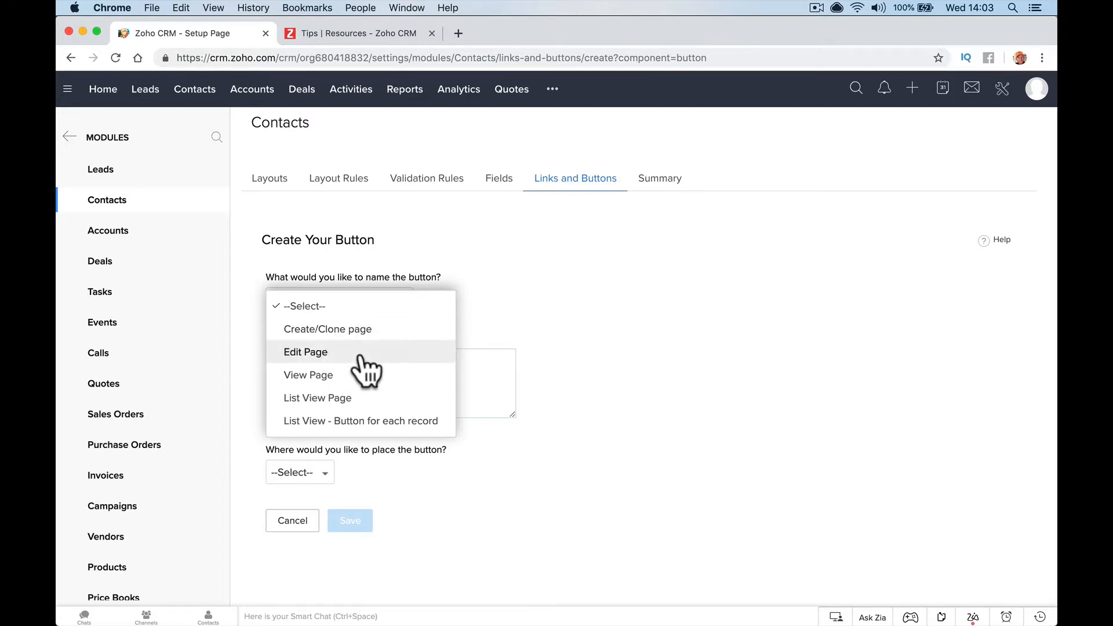
{"action": "scroll", "coordinate": [367, 404], "scroll_direction": "down", "scroll_amount": 1}
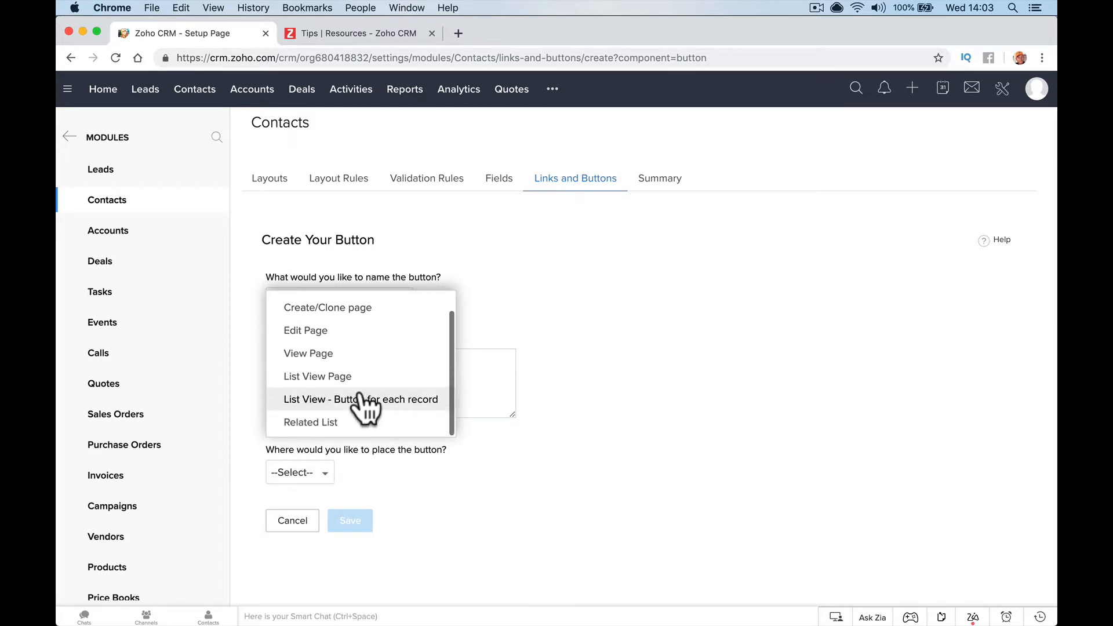
{"action": "scroll", "coordinate": [367, 404], "scroll_direction": "up", "scroll_amount": 1}
{"action": "left_click", "coordinate": [360, 329]}
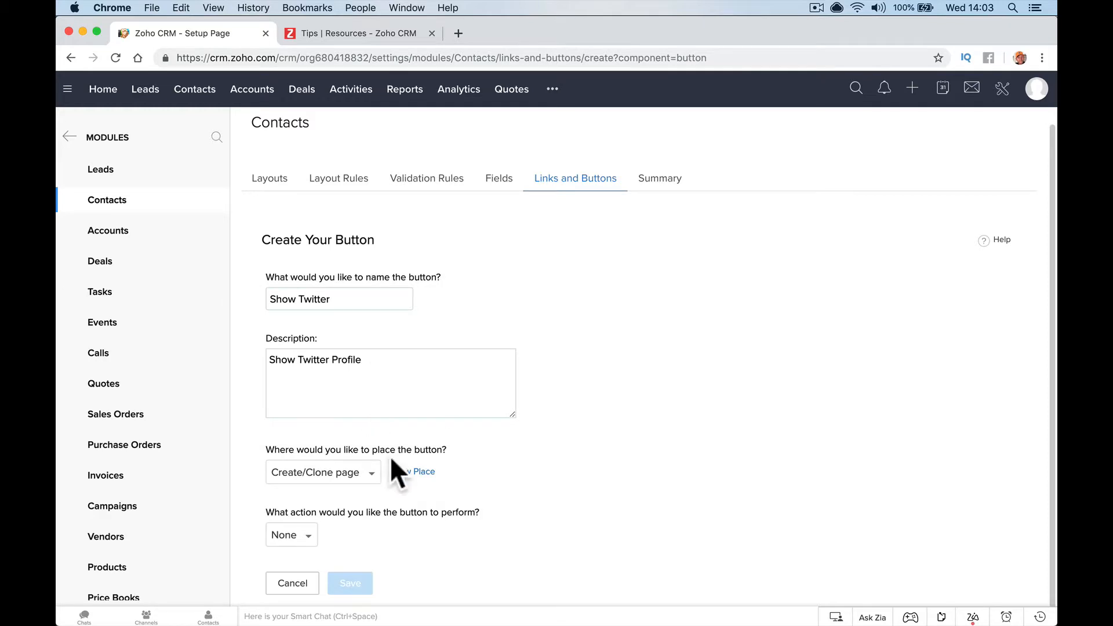
Try the Edit Page and View Page placements, then return to Create/Clone page
{"action": "mouse_move", "coordinate": [422, 474]}
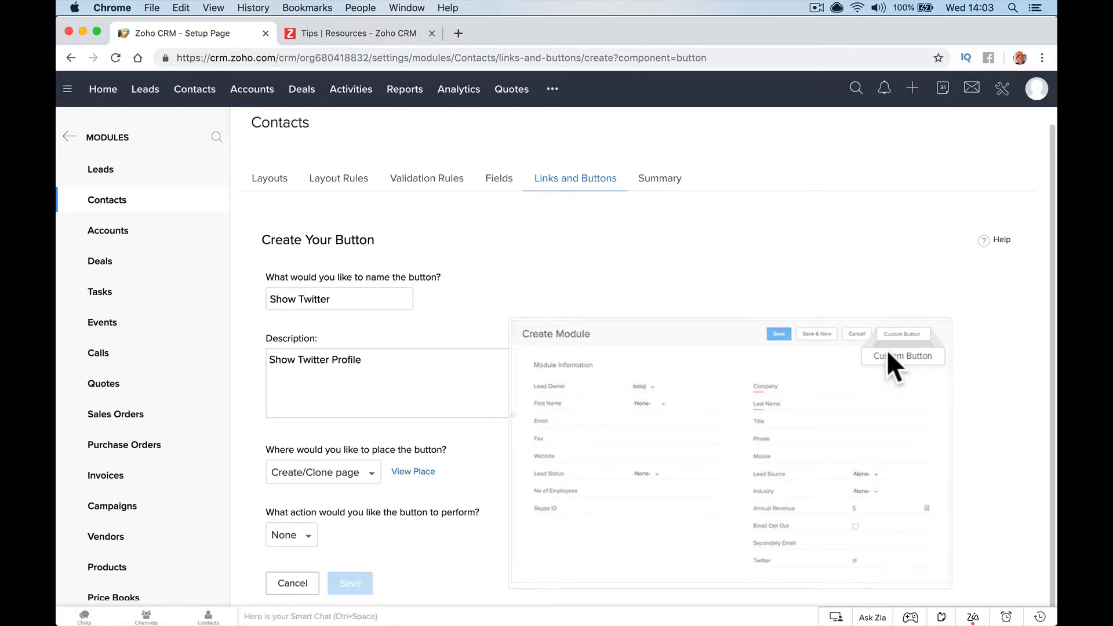
{"action": "left_click", "coordinate": [358, 481]}
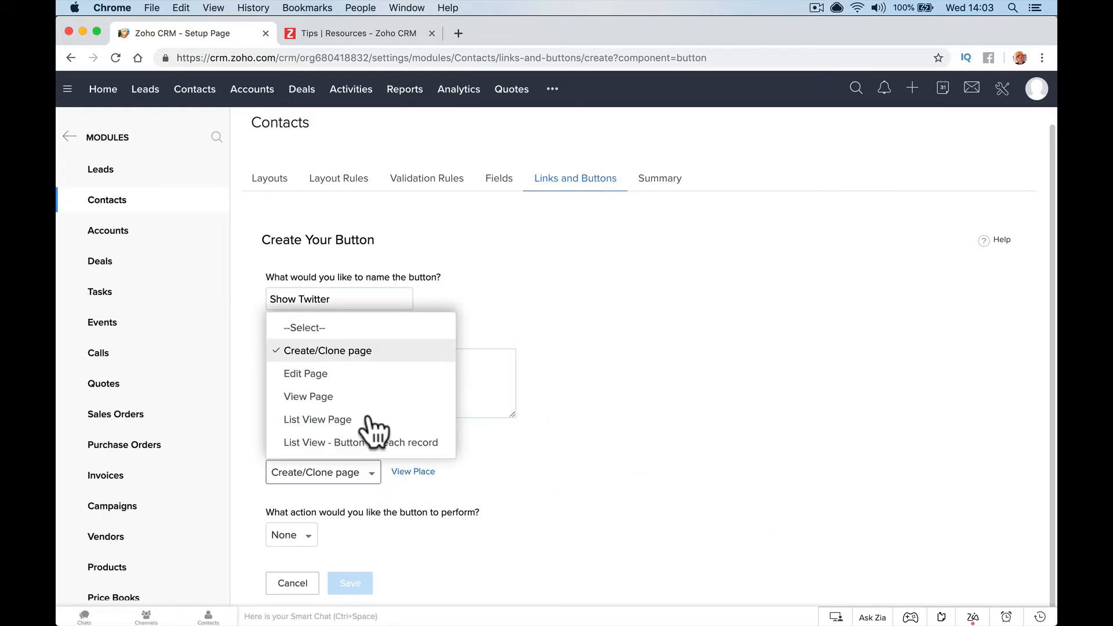
{"action": "left_click", "coordinate": [374, 374]}
{"action": "mouse_move", "coordinate": [370, 480]}
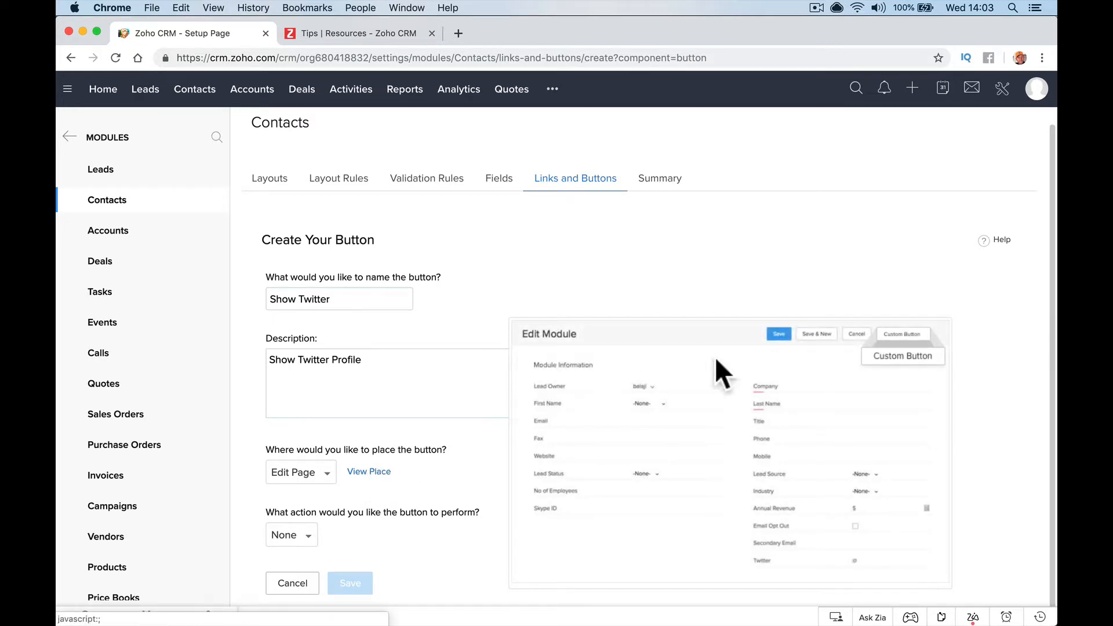
{"action": "left_click", "coordinate": [317, 472]}
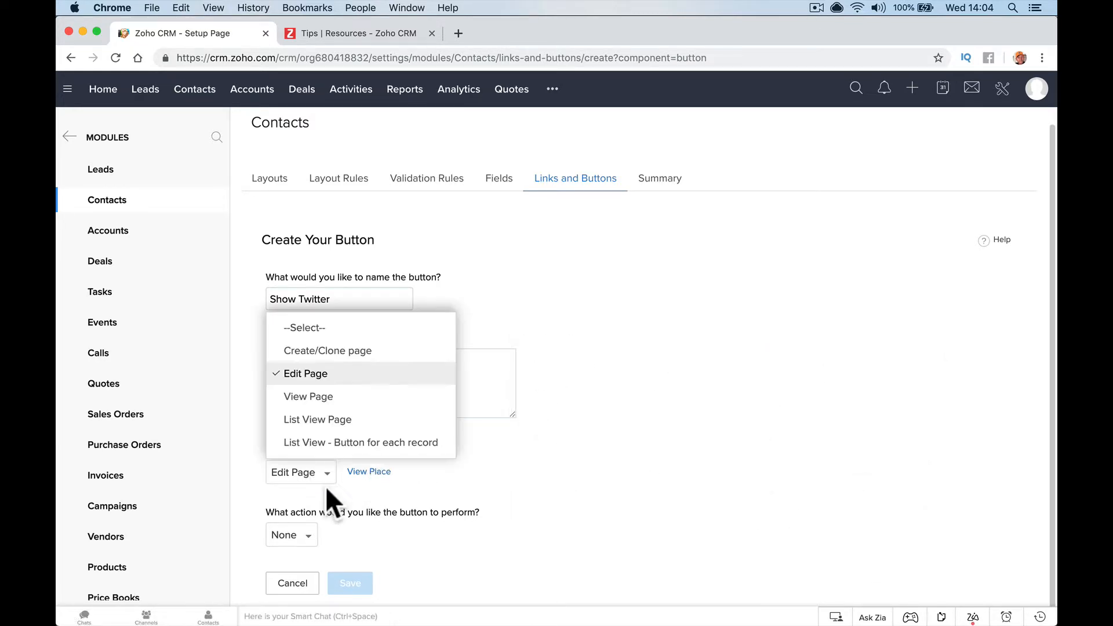
{"action": "left_click", "coordinate": [359, 396]}
{"action": "mouse_move", "coordinate": [374, 478]}
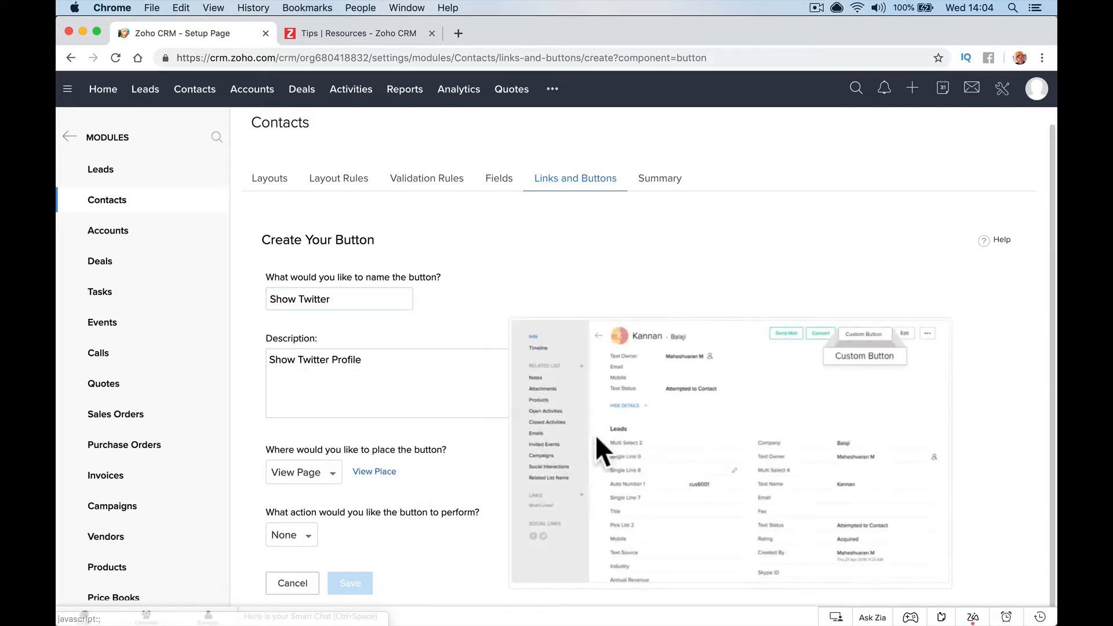
{"action": "left_click", "coordinate": [313, 480]}
{"action": "left_click", "coordinate": [325, 350]}
{"action": "scroll", "coordinate": [362, 494], "scroll_direction": "down", "scroll_amount": 1}
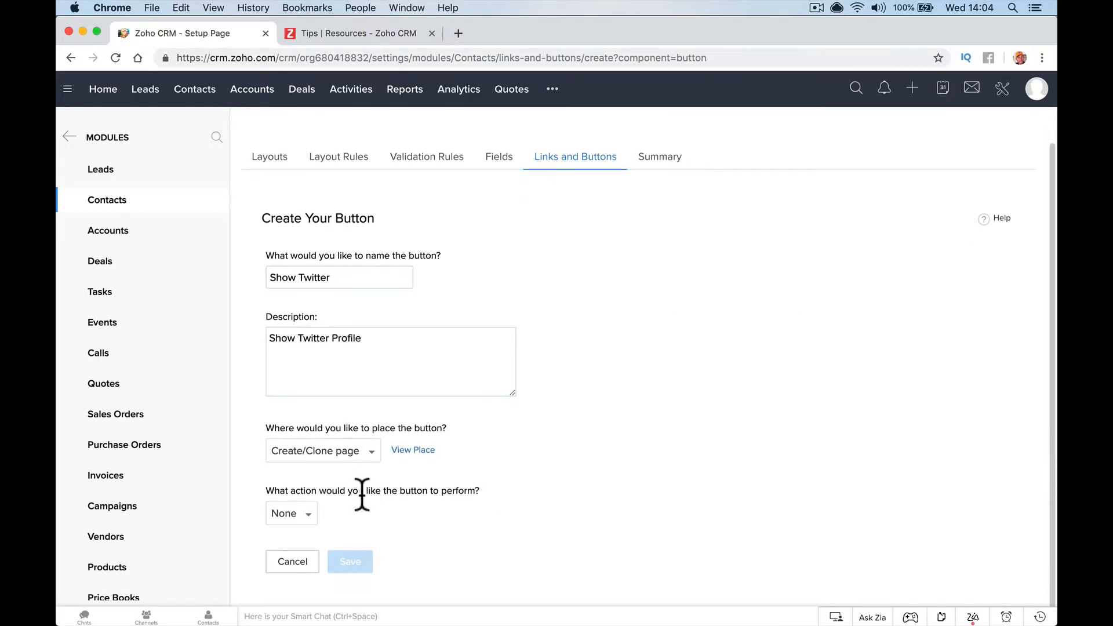
{"action": "left_click", "coordinate": [306, 513]}
{"action": "left_click", "coordinate": [320, 400]}
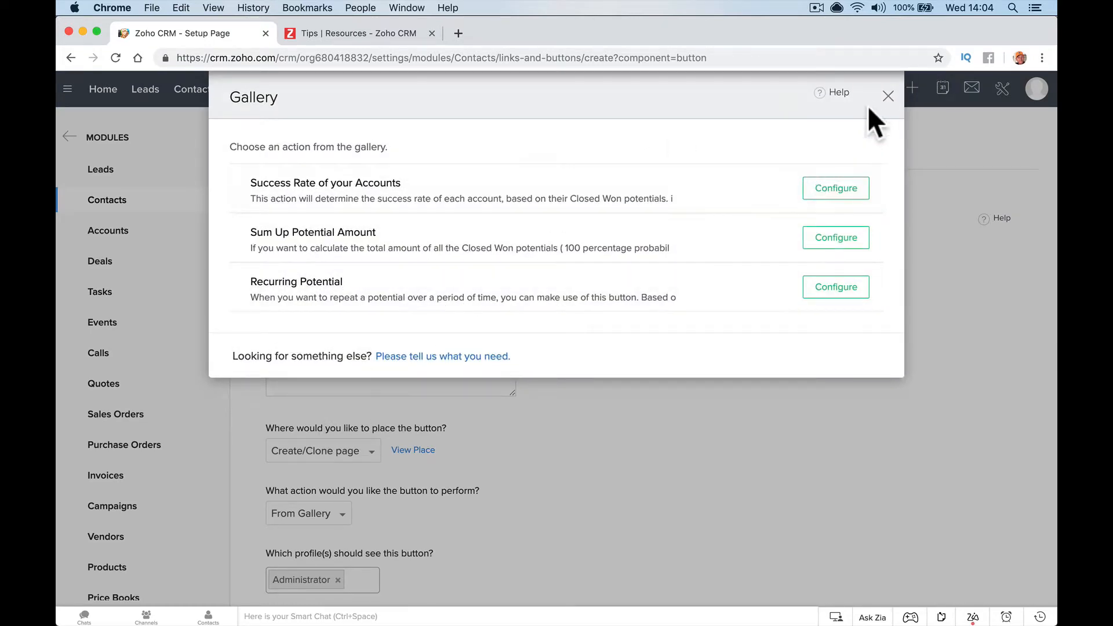
{"action": "left_click", "coordinate": [887, 97]}
{"action": "left_click", "coordinate": [307, 513]}
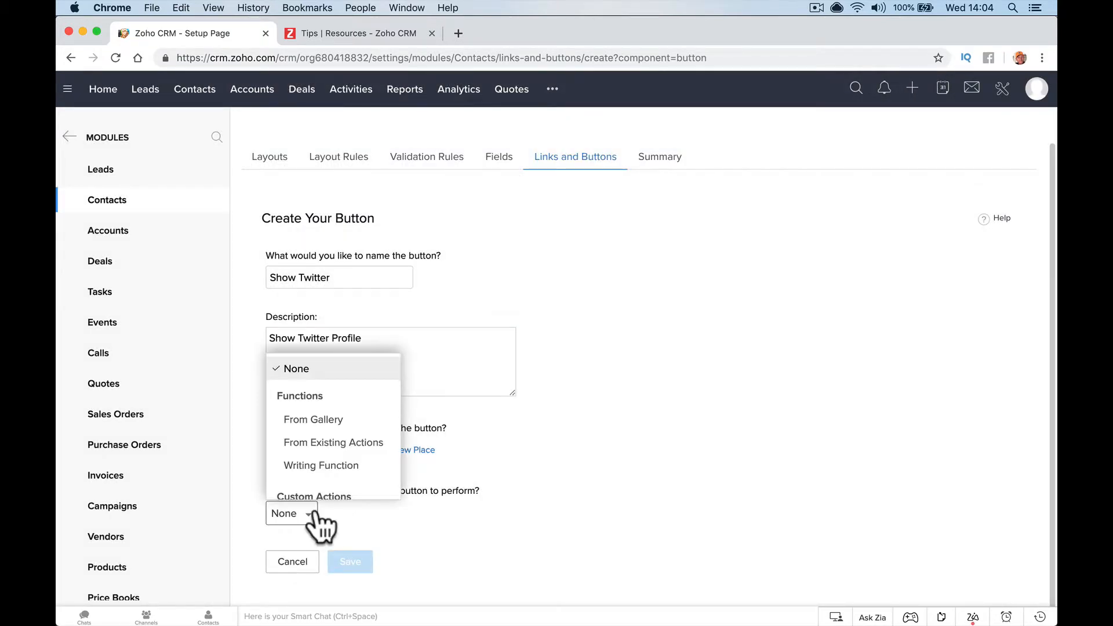
{"action": "left_click", "coordinate": [341, 444]}
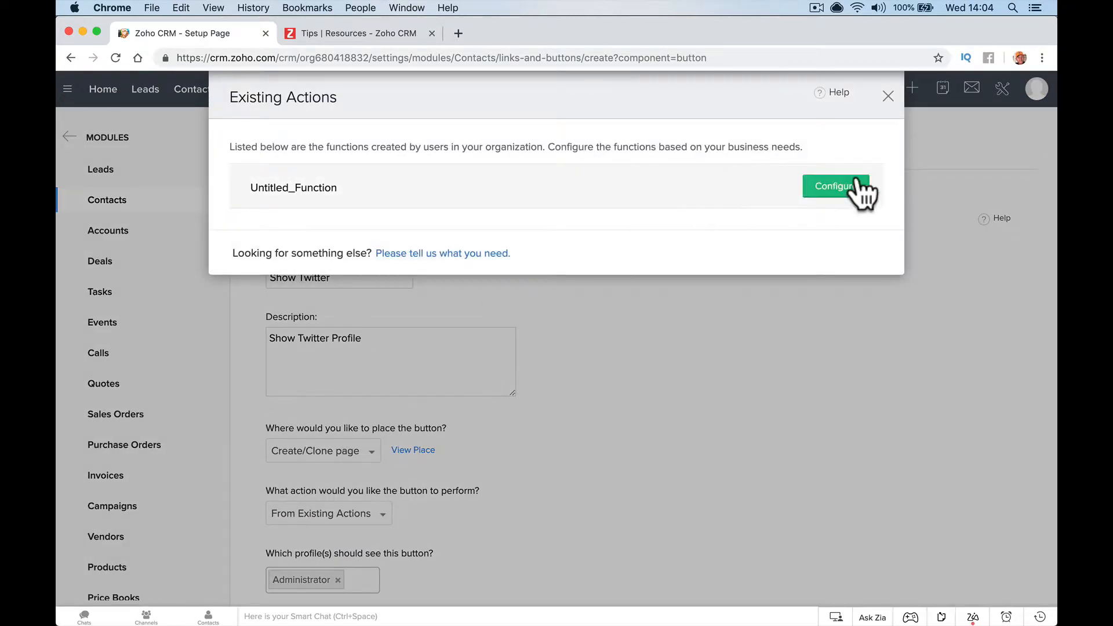
{"action": "left_click", "coordinate": [887, 96]}
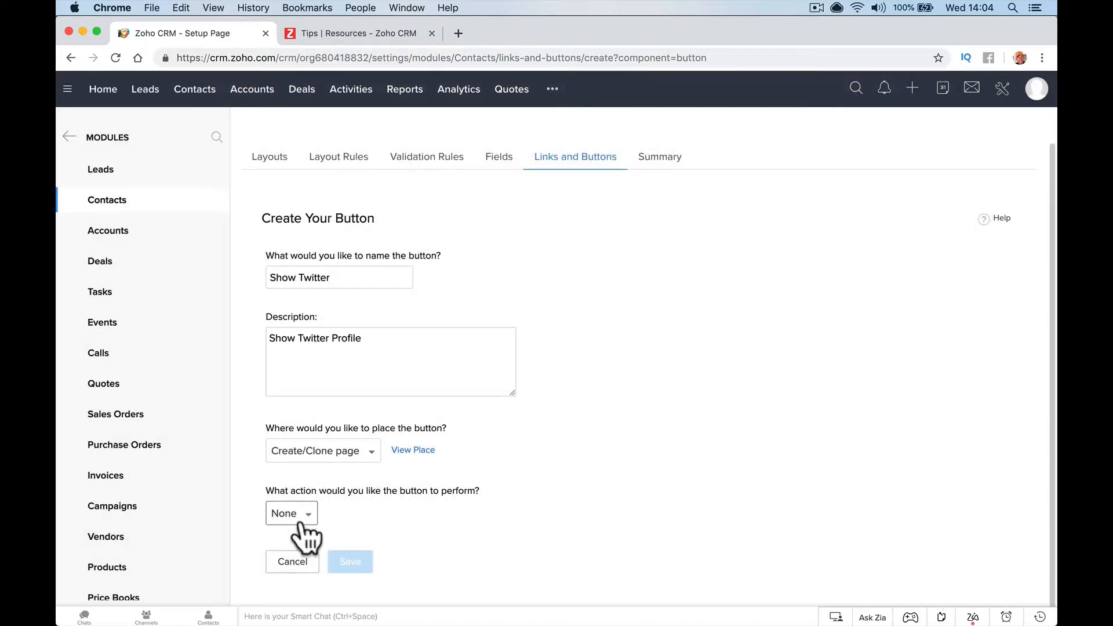
{"action": "left_click", "coordinate": [301, 517]}
{"action": "left_click", "coordinate": [314, 466]}
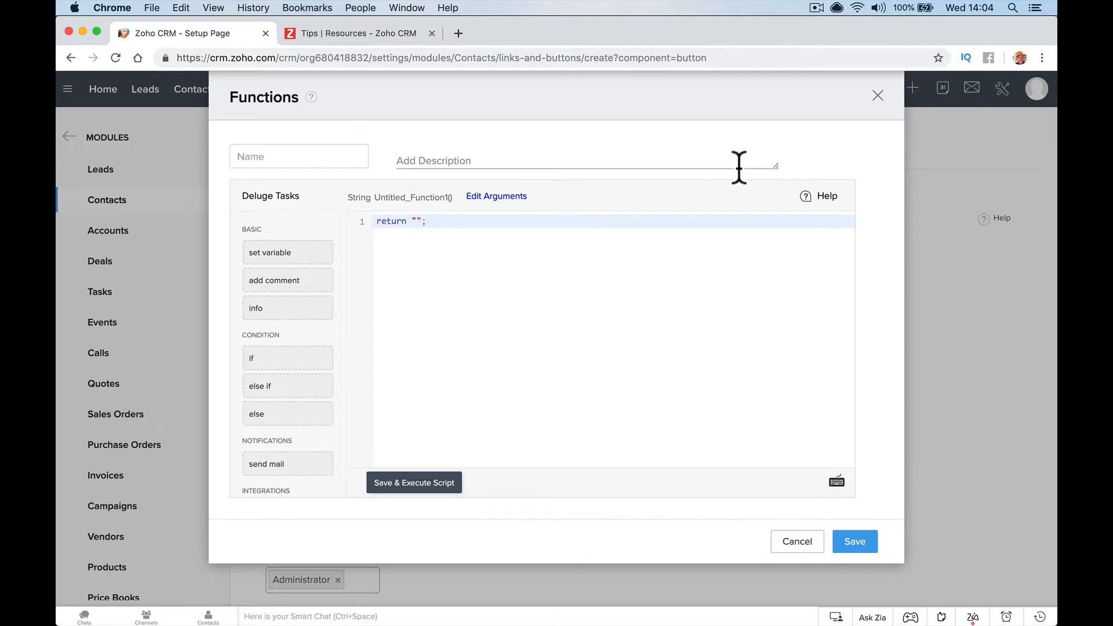
{"action": "left_click", "coordinate": [877, 95]}
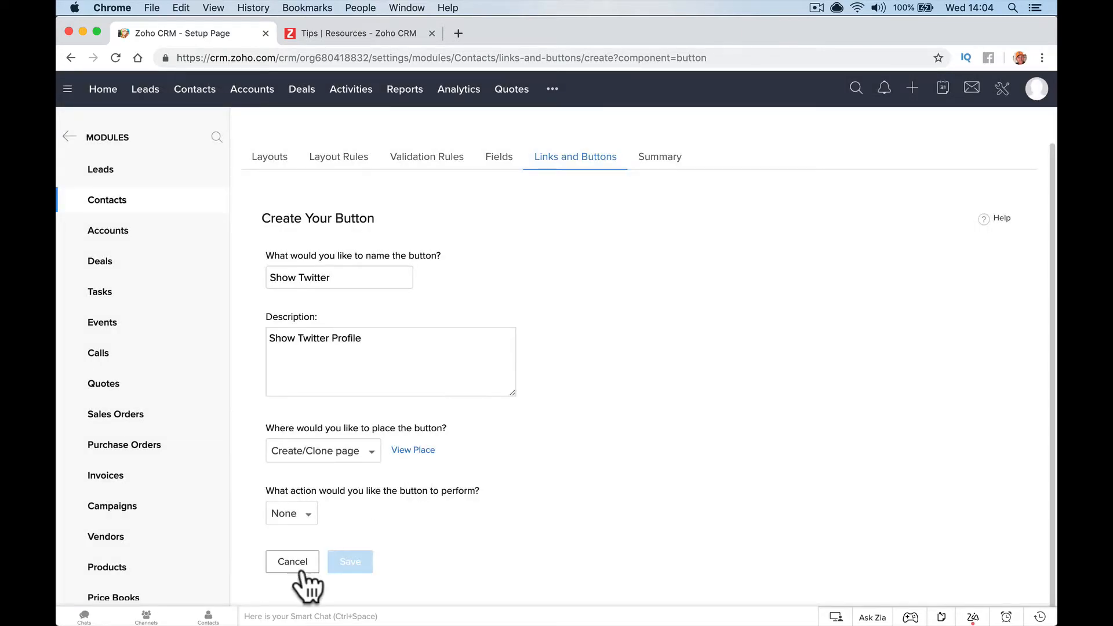
{"action": "left_click", "coordinate": [302, 522]}
{"action": "scroll", "coordinate": [296, 450], "scroll_direction": "down", "scroll_amount": 3}
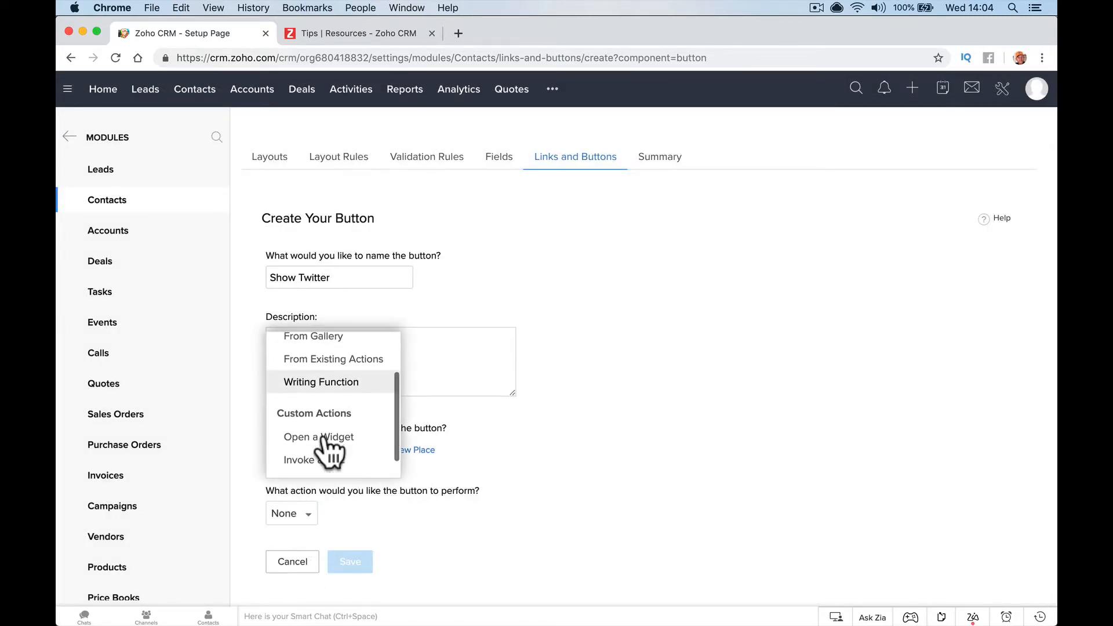
{"action": "left_click", "coordinate": [322, 439]}
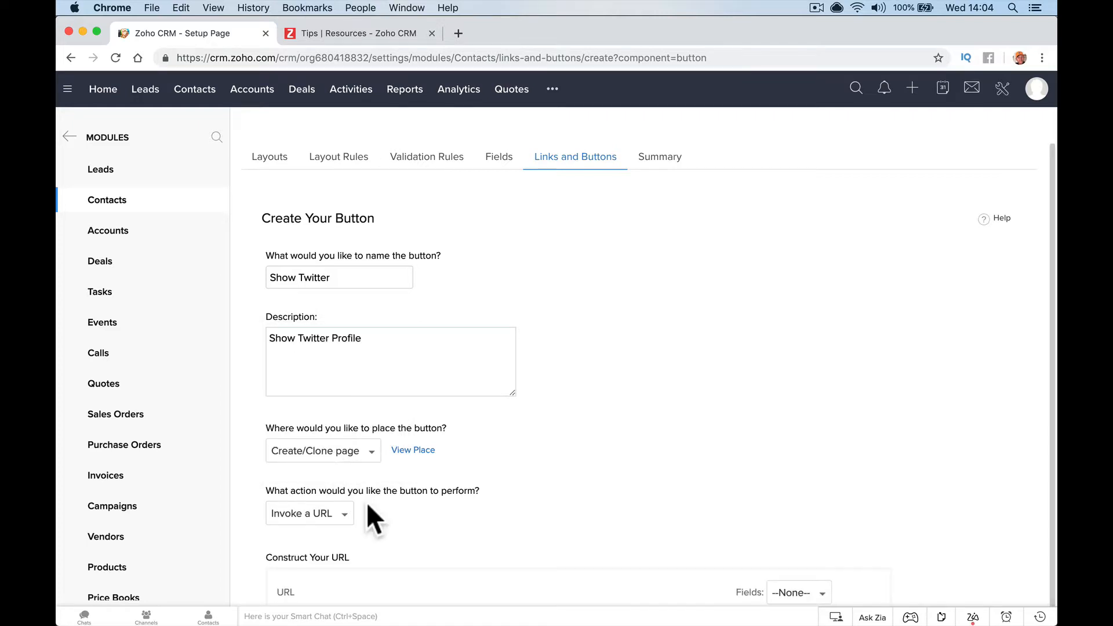
{"action": "scroll", "coordinate": [367, 505], "scroll_direction": "down", "scroll_amount": 6}
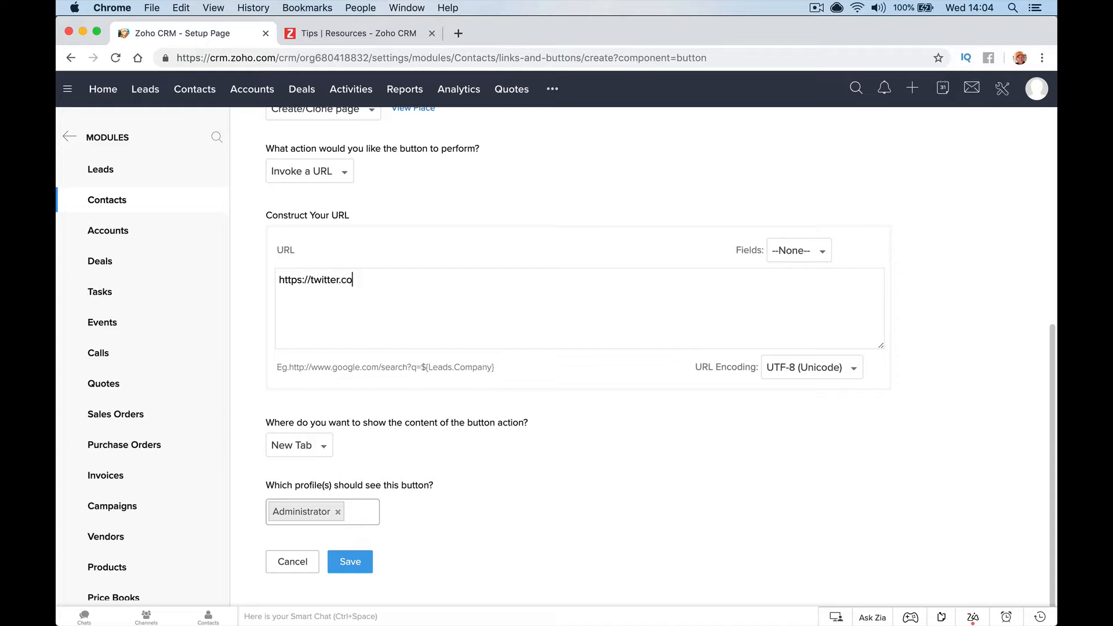
{"action": "left_click", "coordinate": [793, 244]}
{"action": "scroll", "coordinate": [805, 319], "scroll_direction": "down", "scroll_amount": 5}
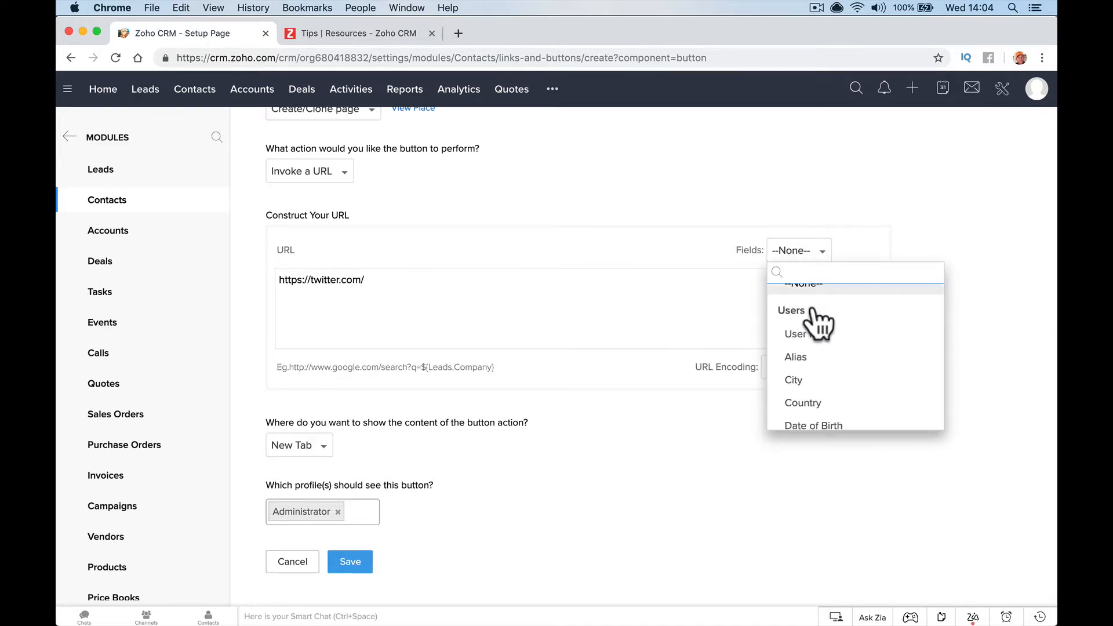
{"action": "type", "text": "tw"}
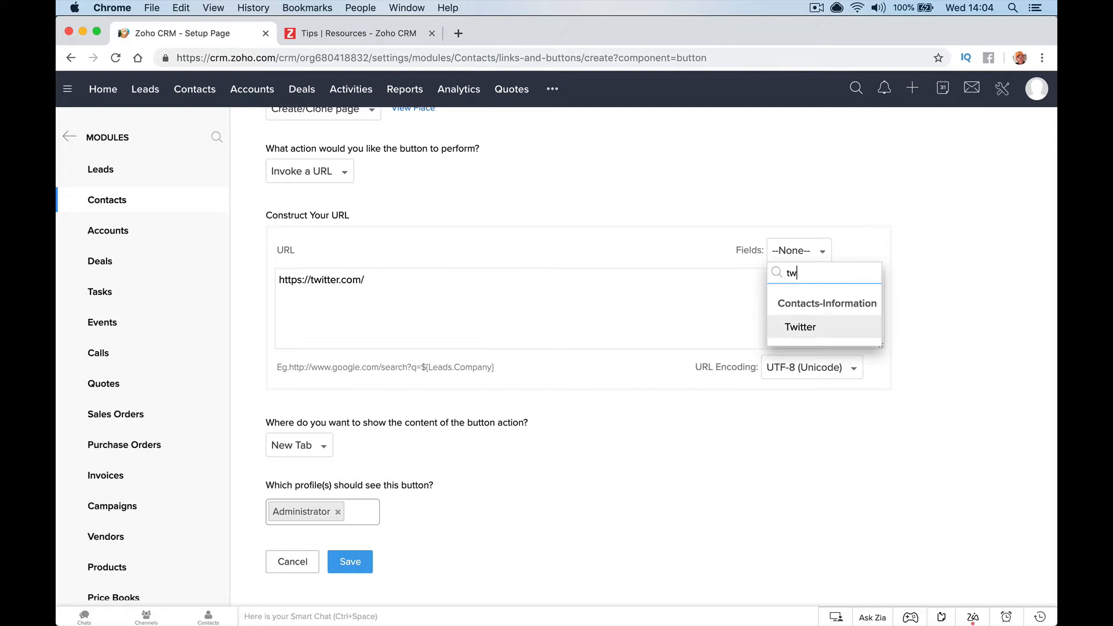
{"action": "left_click", "coordinate": [805, 328]}
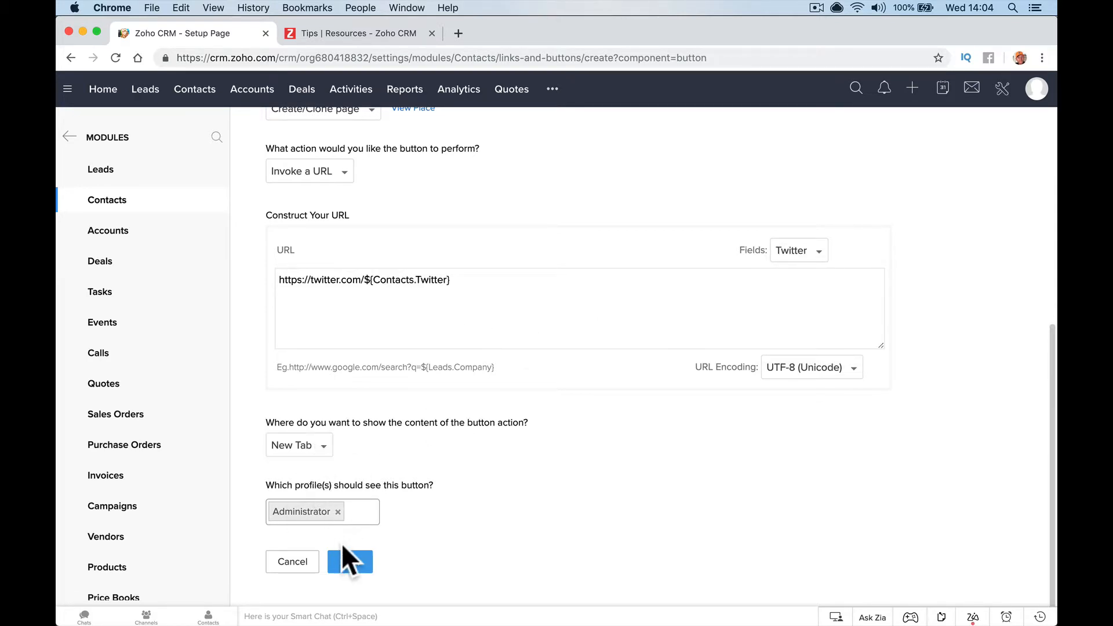
Add the Standard profile alongside Administrator and save the Show Twitter button
{"action": "left_click", "coordinate": [363, 512]}
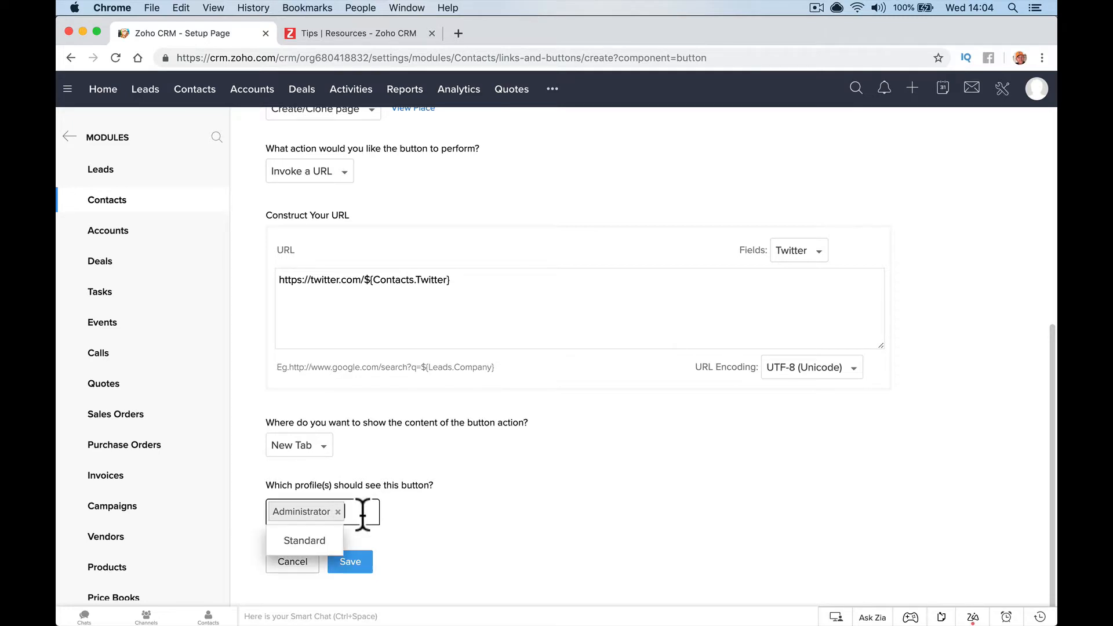
{"action": "left_click", "coordinate": [373, 540]}
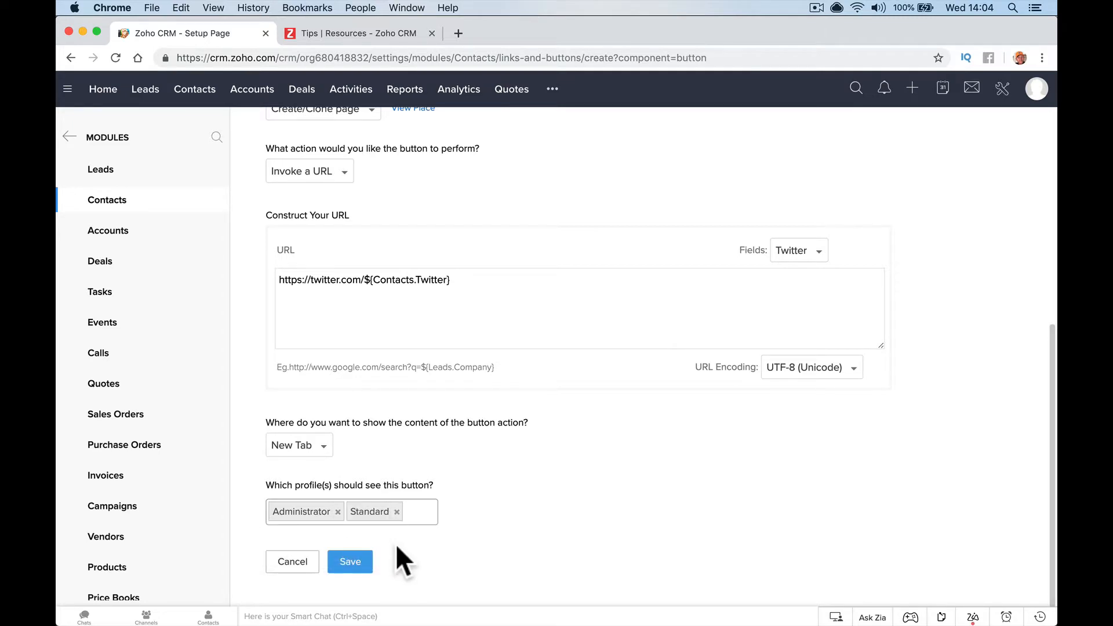
{"action": "left_click", "coordinate": [350, 562]}
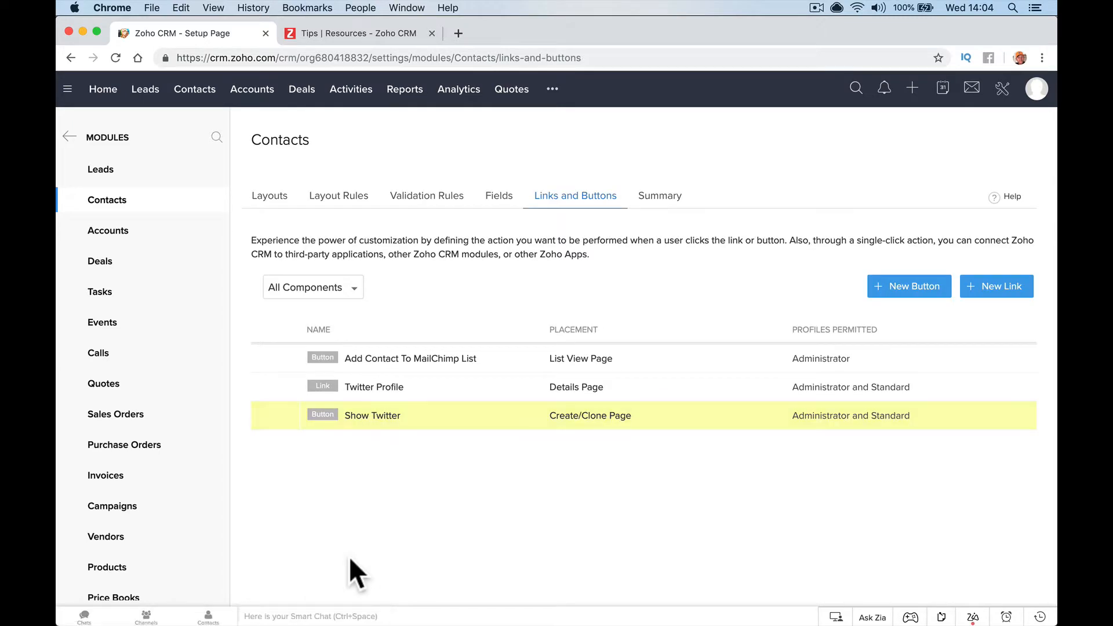
Open the first contact's record and check its extra actions for the new button
{"action": "left_click", "coordinate": [178, 93]}
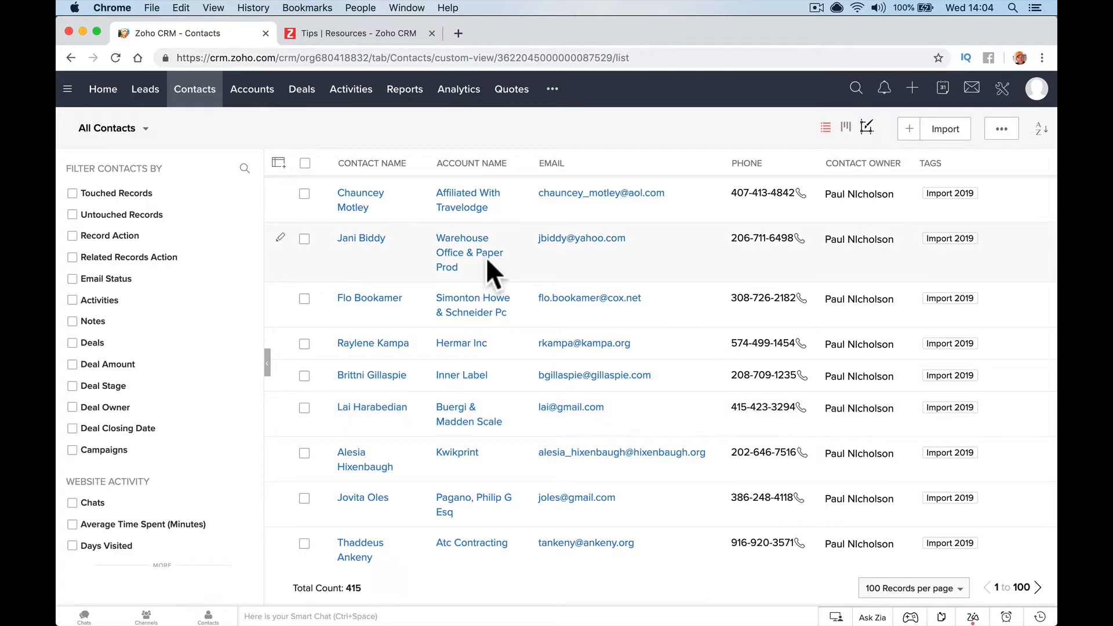
{"action": "left_click", "coordinate": [357, 209]}
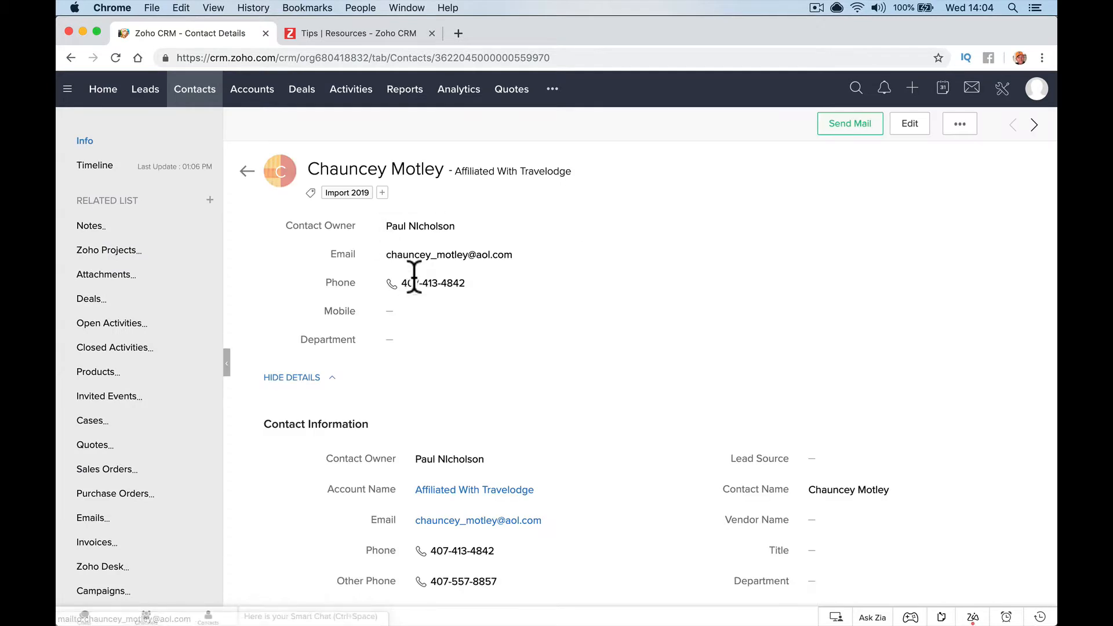
{"action": "left_click", "coordinate": [962, 130]}
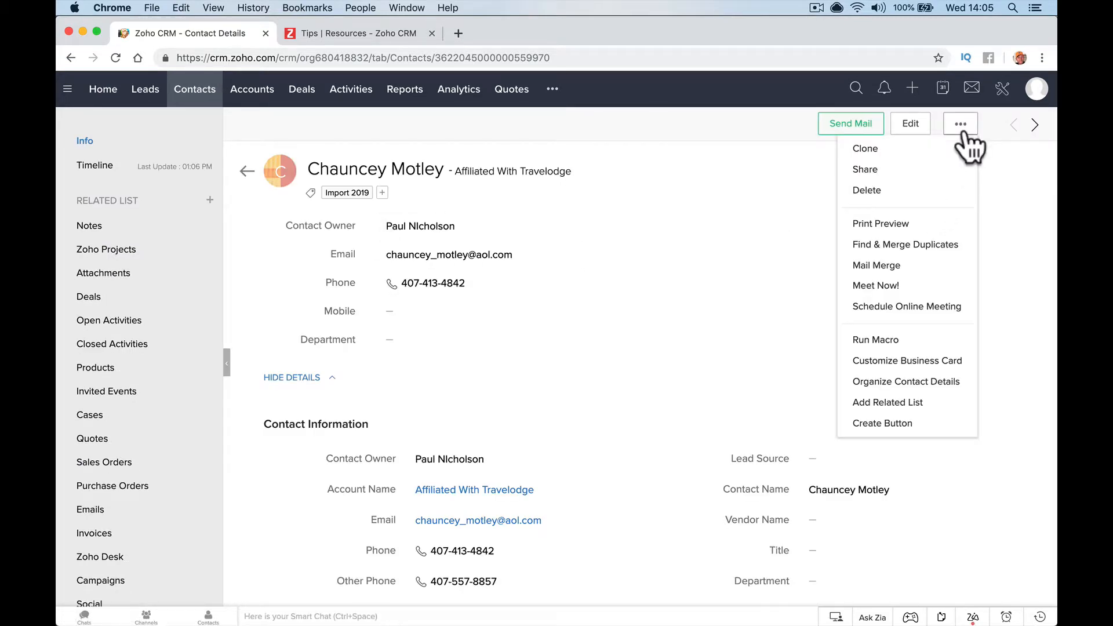
{"action": "left_click", "coordinate": [788, 164]}
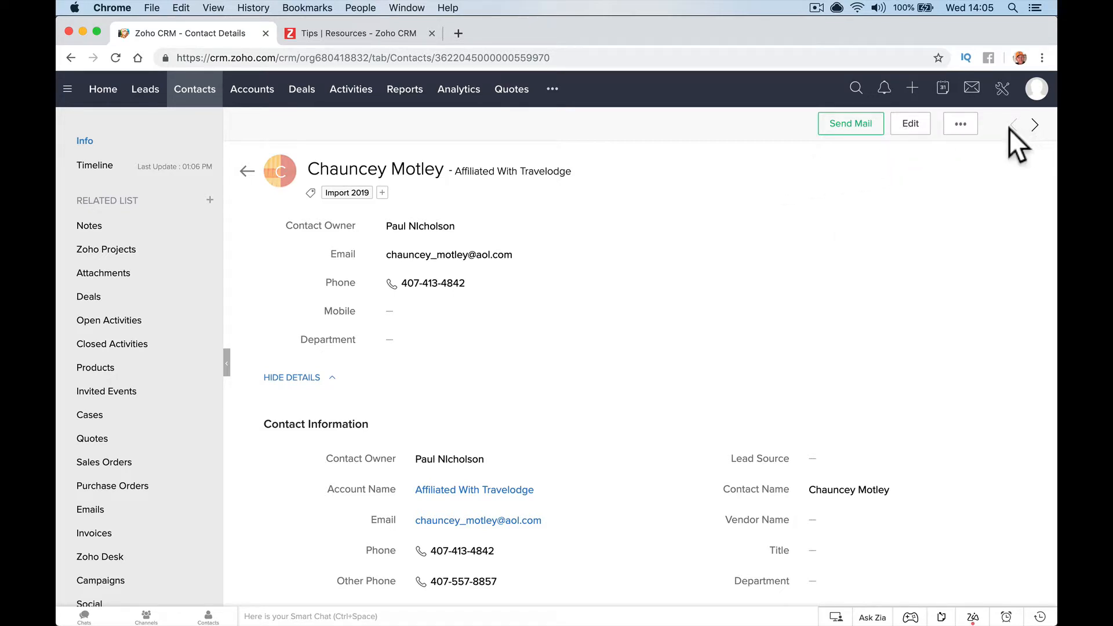
{"action": "scroll", "coordinate": [170, 334], "scroll_direction": "down", "scroll_amount": 3}
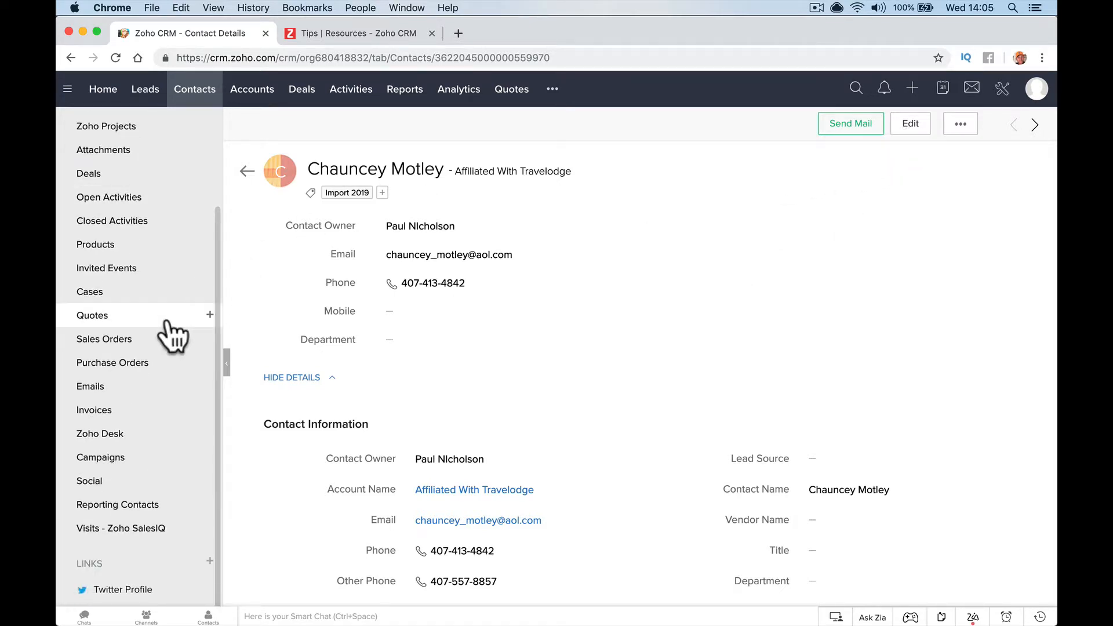
{"action": "scroll", "coordinate": [495, 474], "scroll_direction": "down", "scroll_amount": 10}
{"action": "scroll", "coordinate": [495, 474], "scroll_direction": "up", "scroll_amount": 7}
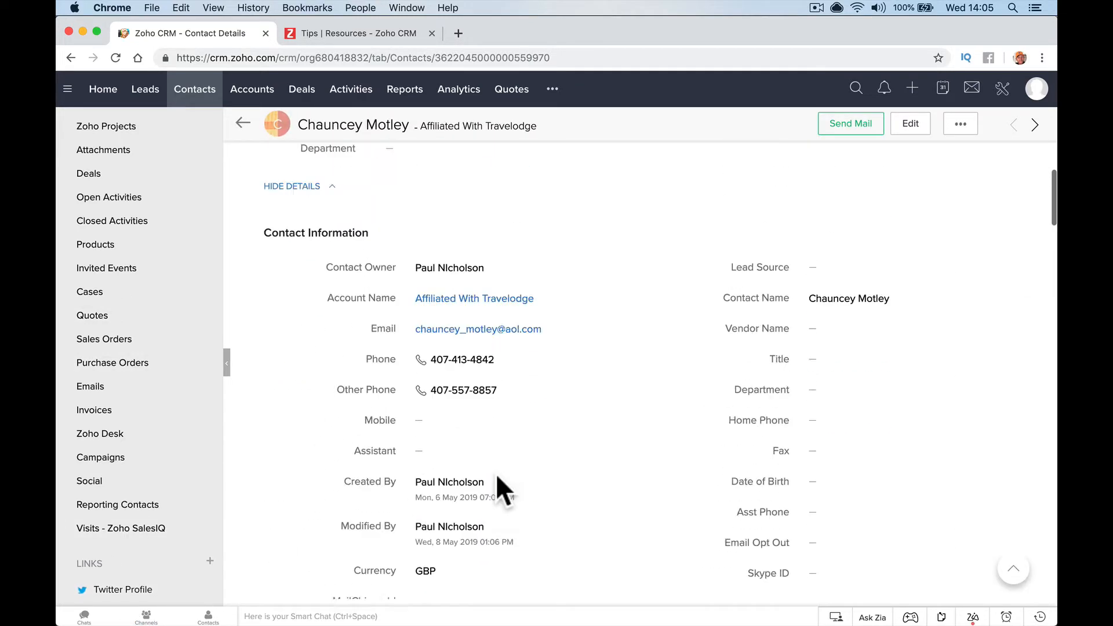
{"action": "scroll", "coordinate": [495, 474], "scroll_direction": "up", "scroll_amount": 3}
{"action": "left_click", "coordinate": [910, 126]}
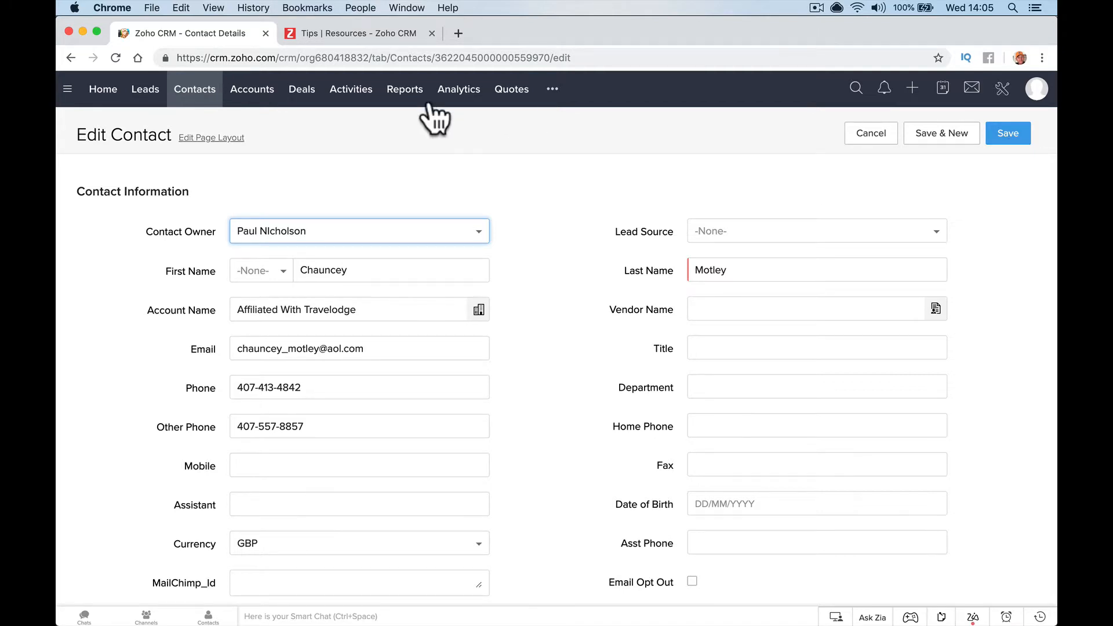
Go to Setup > Modules and Fields > Contacts > Links and Buttons
{"action": "left_click", "coordinate": [1002, 90]}
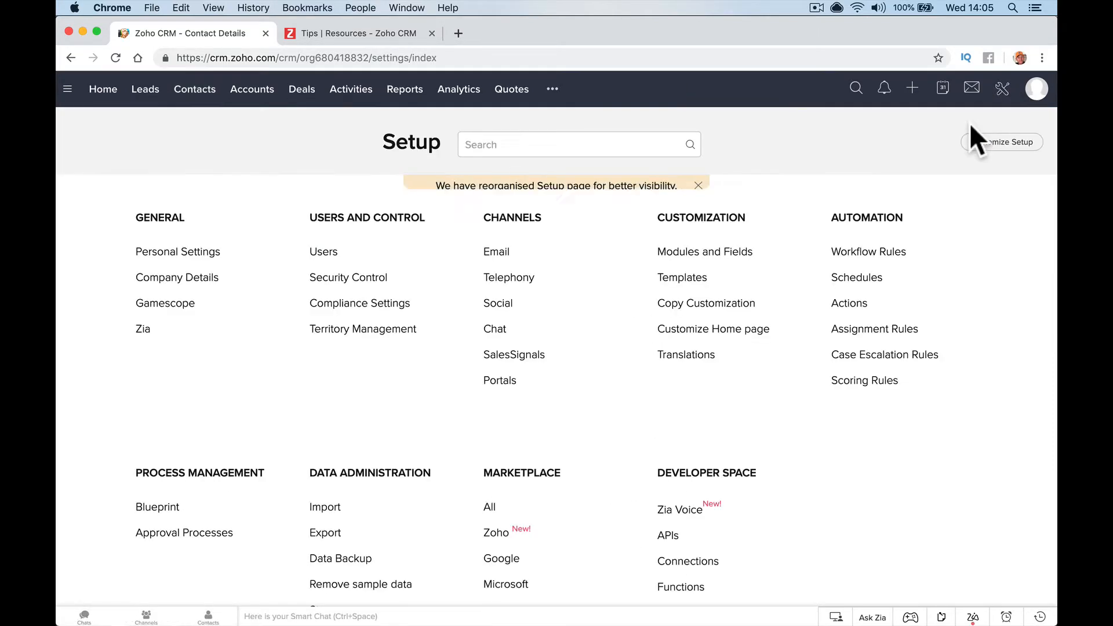
{"action": "left_click", "coordinate": [725, 253]}
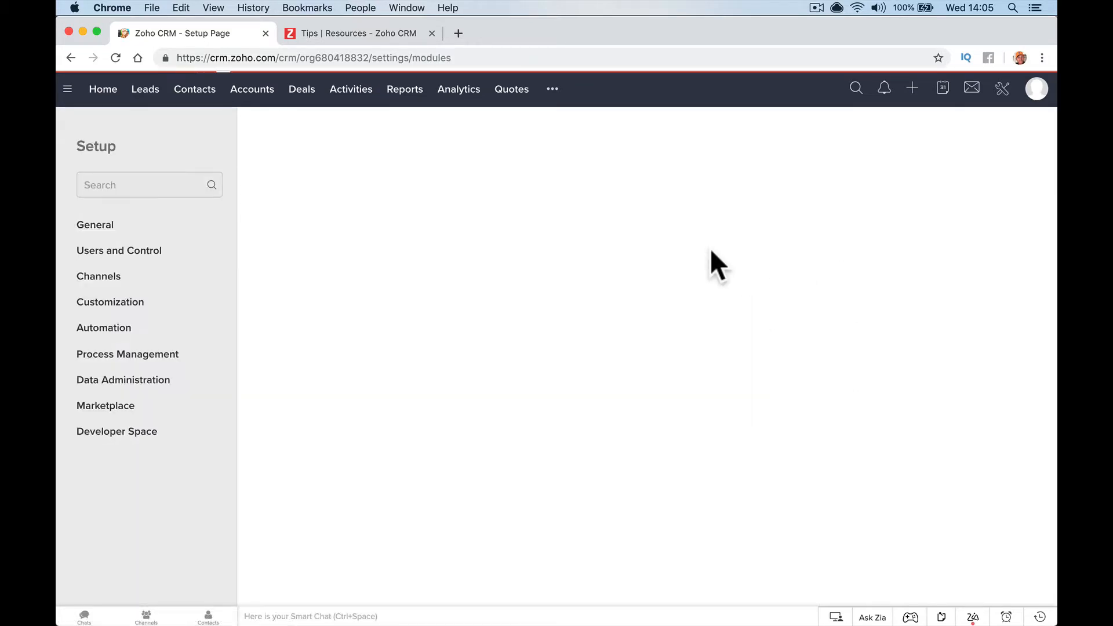
{"action": "left_click", "coordinate": [284, 291]}
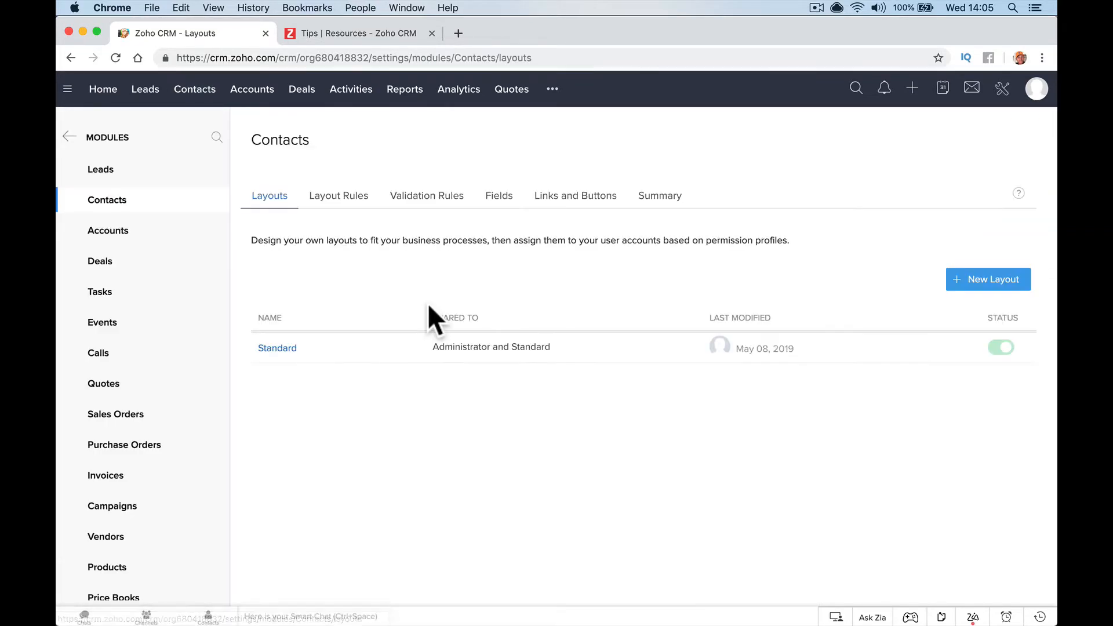
{"action": "left_click", "coordinate": [556, 195]}
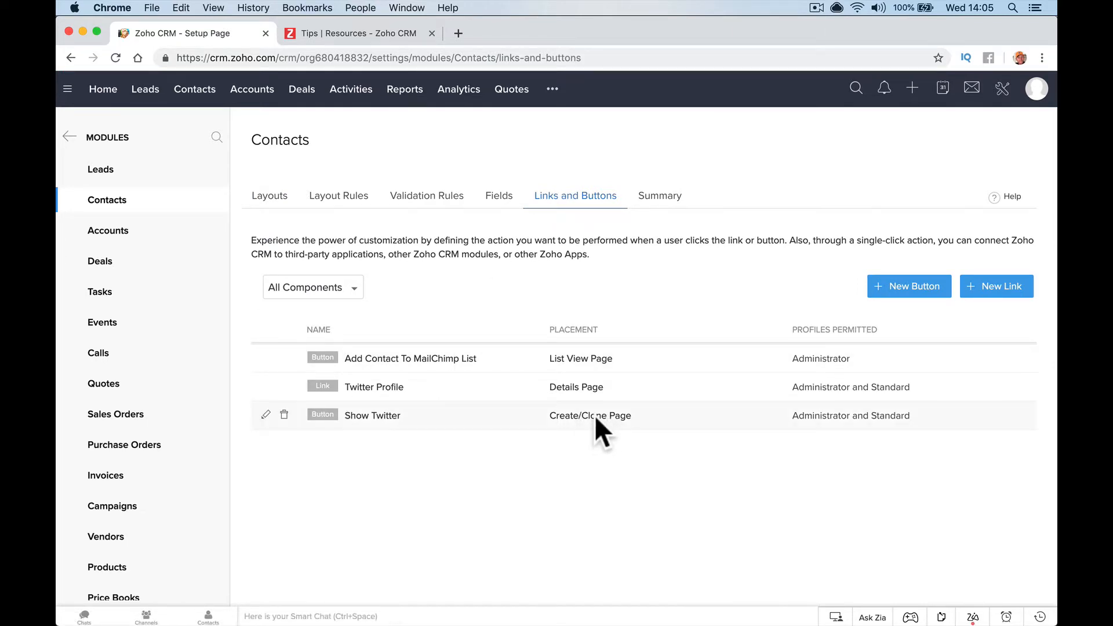
Edit Show Twitter, change its placement from Create/Clone page to View Page, and save
{"action": "left_click", "coordinate": [265, 414]}
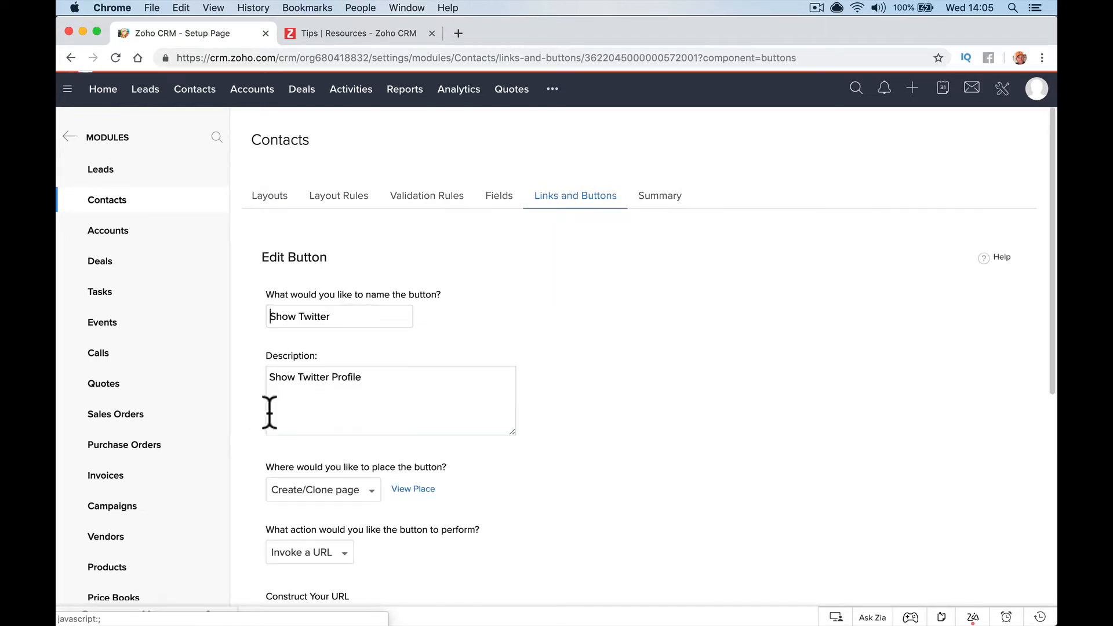
{"action": "scroll", "coordinate": [362, 442], "scroll_direction": "down", "scroll_amount": 5}
{"action": "scroll", "coordinate": [364, 299], "scroll_direction": "up", "scroll_amount": 1}
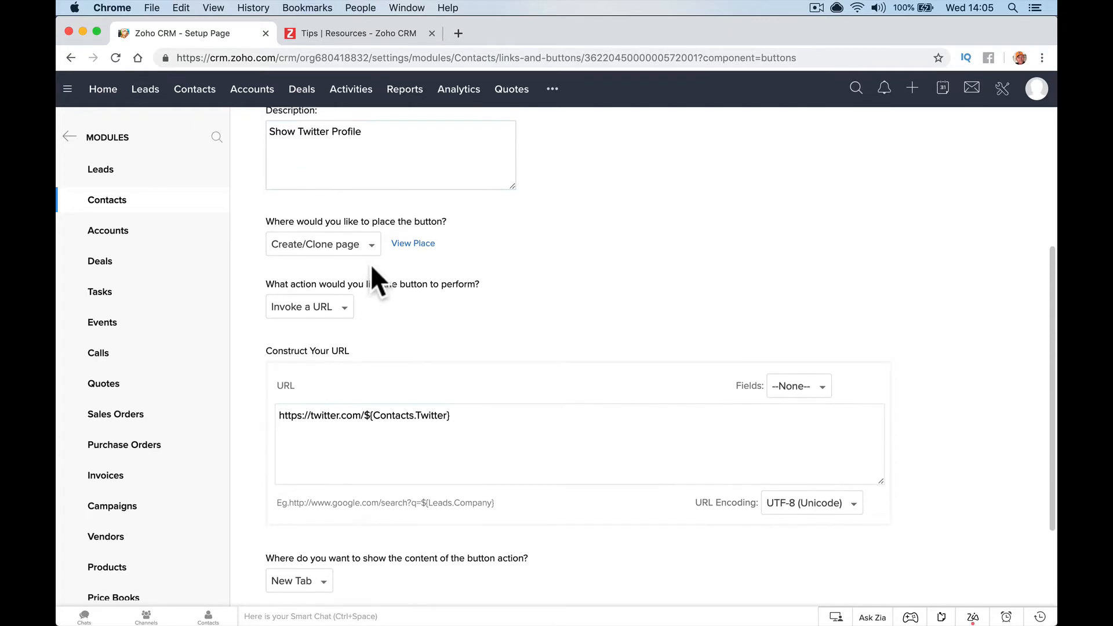
{"action": "left_click", "coordinate": [370, 244]}
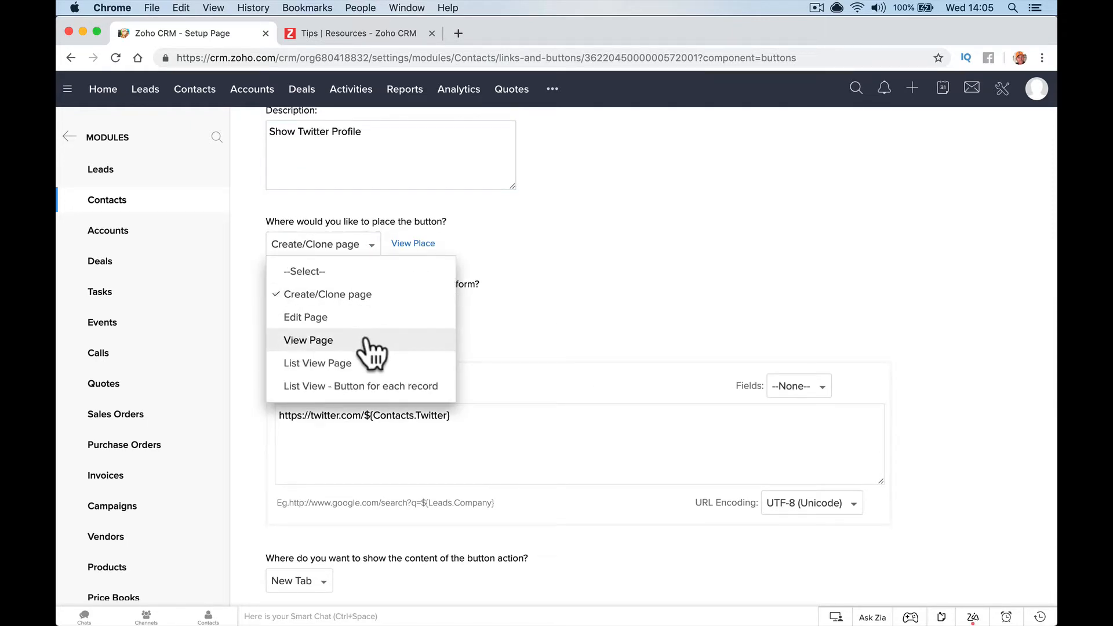
{"action": "left_click", "coordinate": [367, 340]}
{"action": "left_click", "coordinate": [383, 246]}
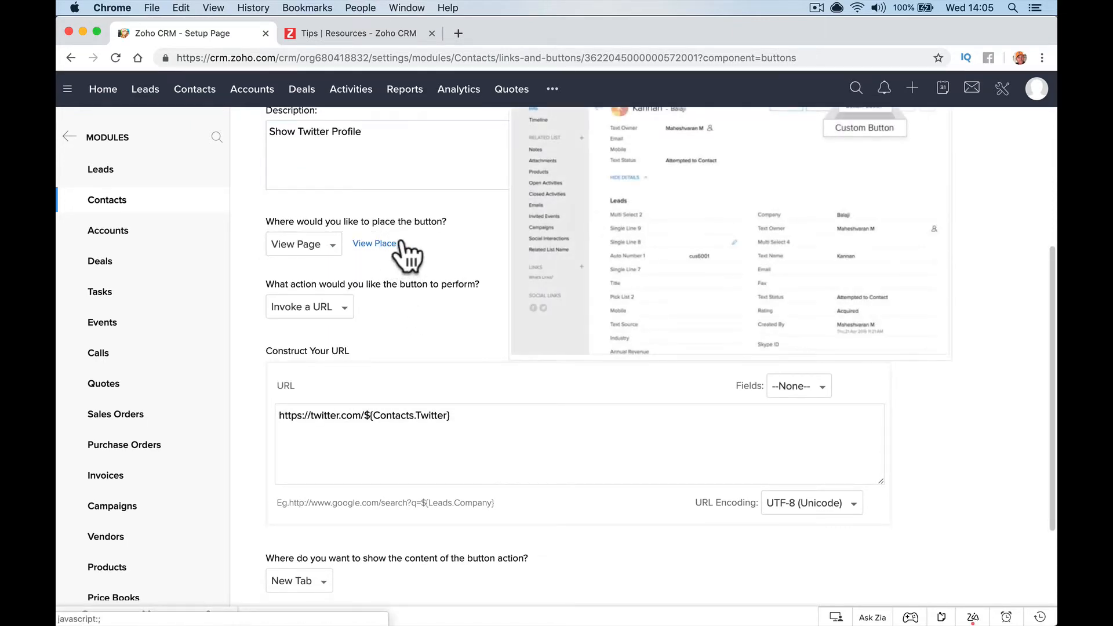
{"action": "scroll", "coordinate": [766, 203], "scroll_direction": "up", "scroll_amount": 2}
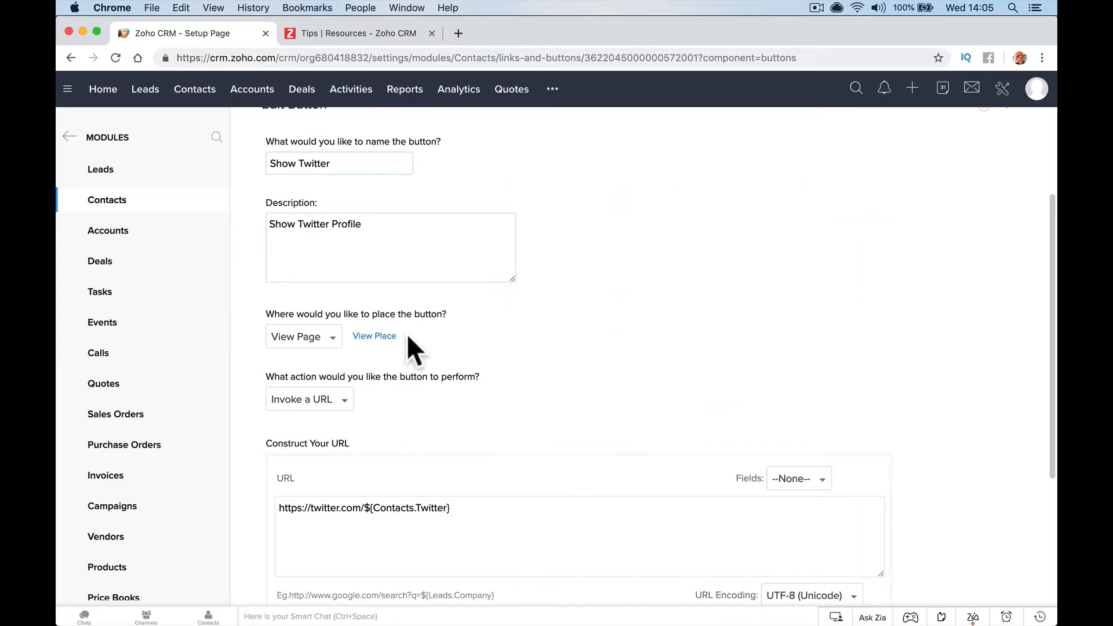
{"action": "left_click", "coordinate": [329, 339]}
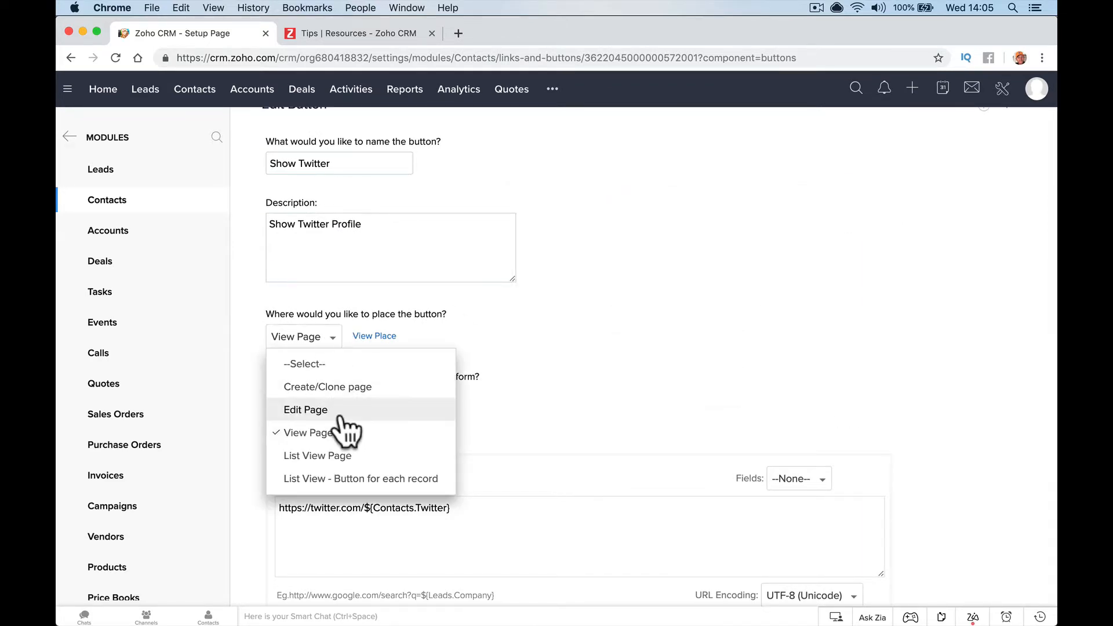
{"action": "scroll", "coordinate": [342, 427], "scroll_direction": "down", "scroll_amount": 1}
{"action": "scroll", "coordinate": [356, 454], "scroll_direction": "up", "scroll_amount": 1}
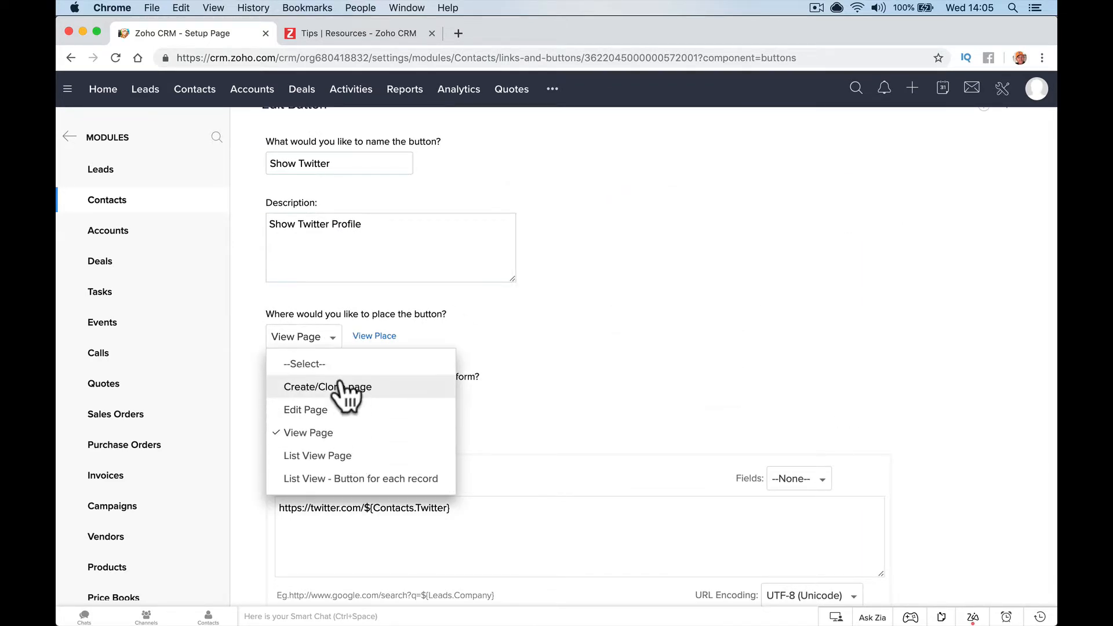
{"action": "left_click", "coordinate": [354, 432]}
{"action": "scroll", "coordinate": [371, 464], "scroll_direction": "down", "scroll_amount": 5}
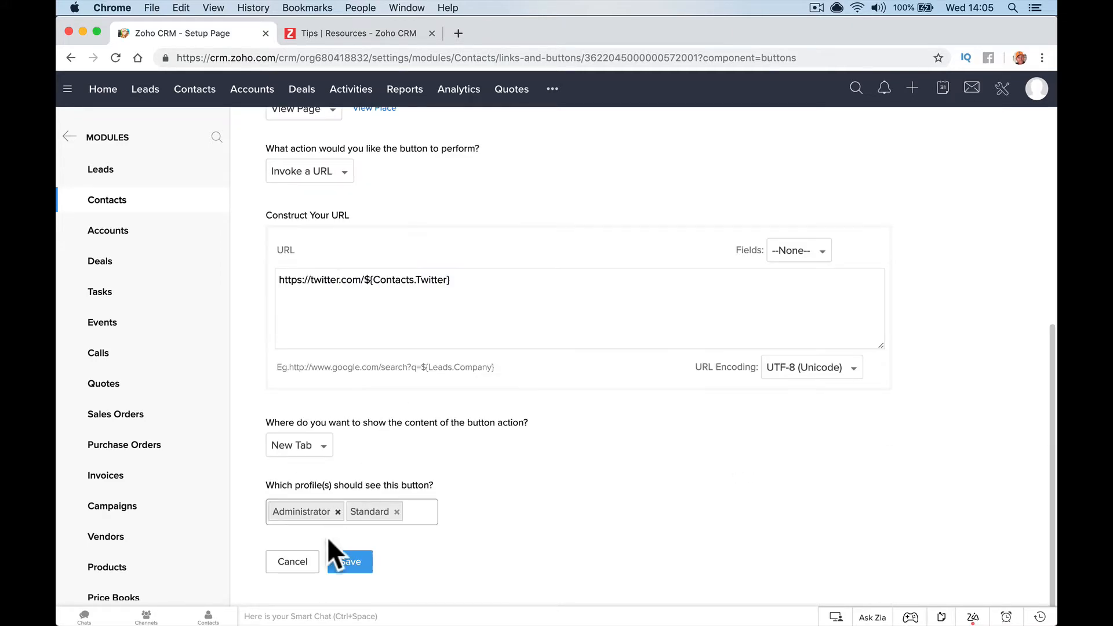
{"action": "left_click", "coordinate": [357, 568]}
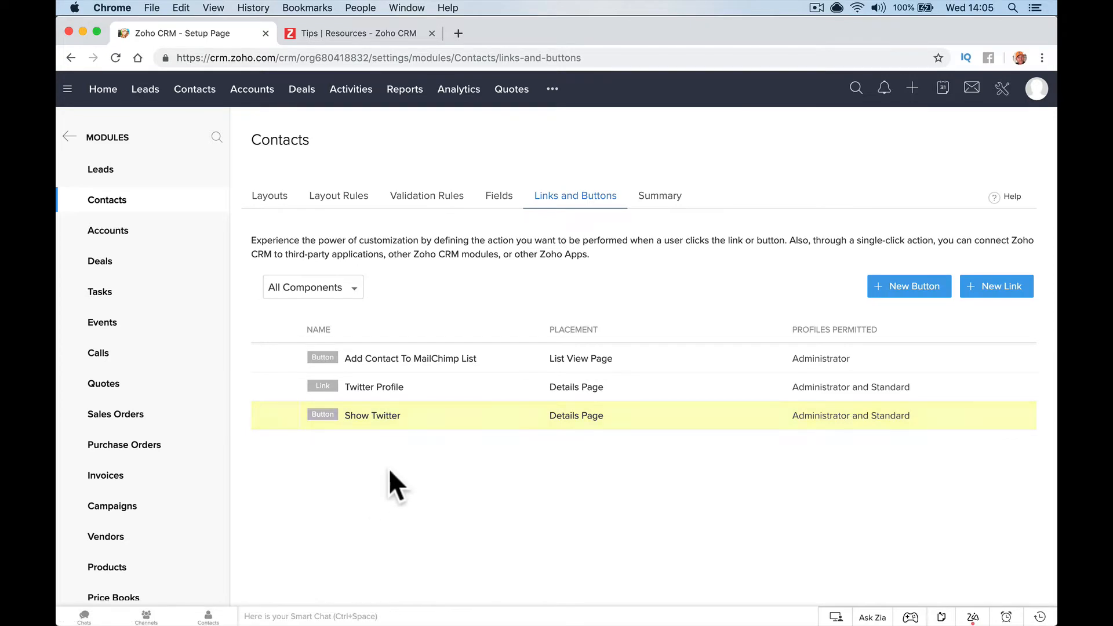
Open the first contact, click Show Twitter to view their Twitter profile, and close it
{"action": "mouse_move", "coordinate": [380, 416]}
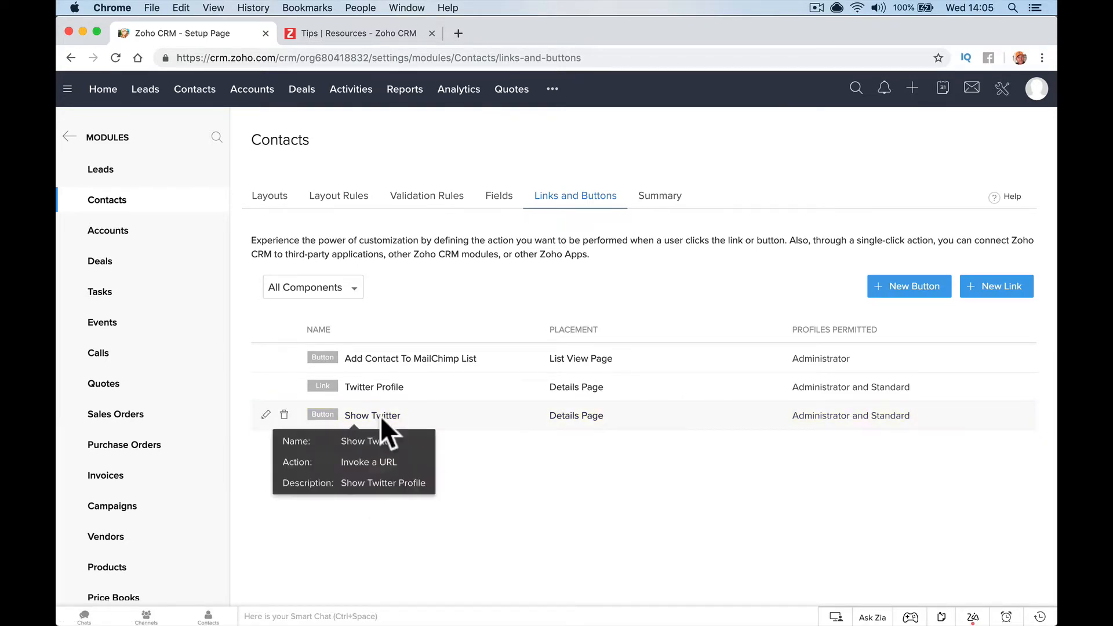
{"action": "left_click", "coordinate": [195, 93]}
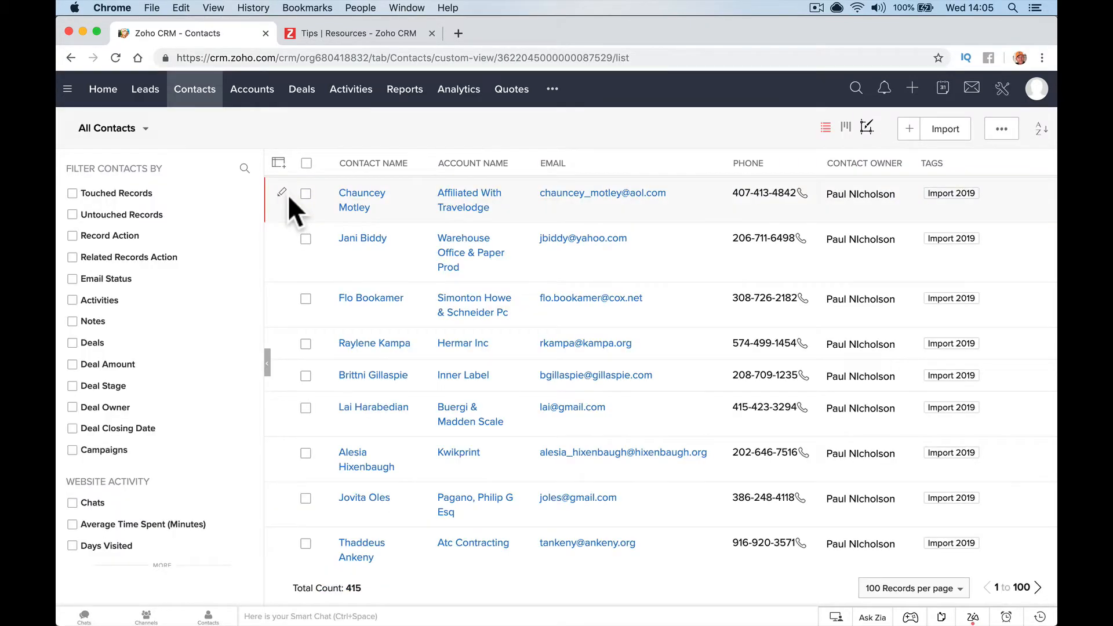
{"action": "left_click", "coordinate": [362, 199]}
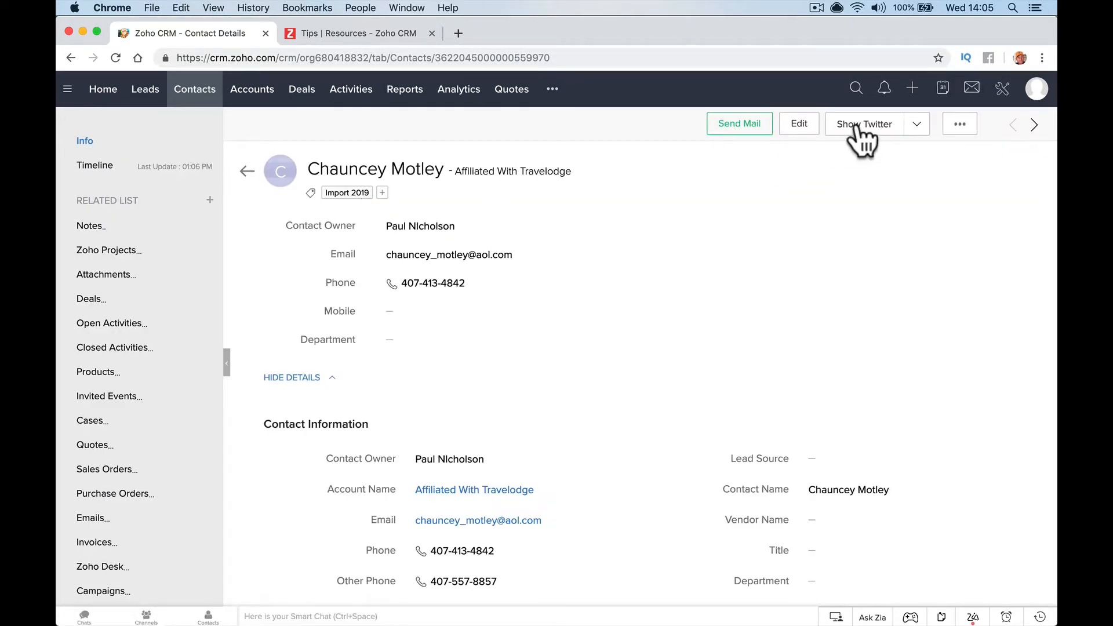
{"action": "left_click", "coordinate": [916, 125]}
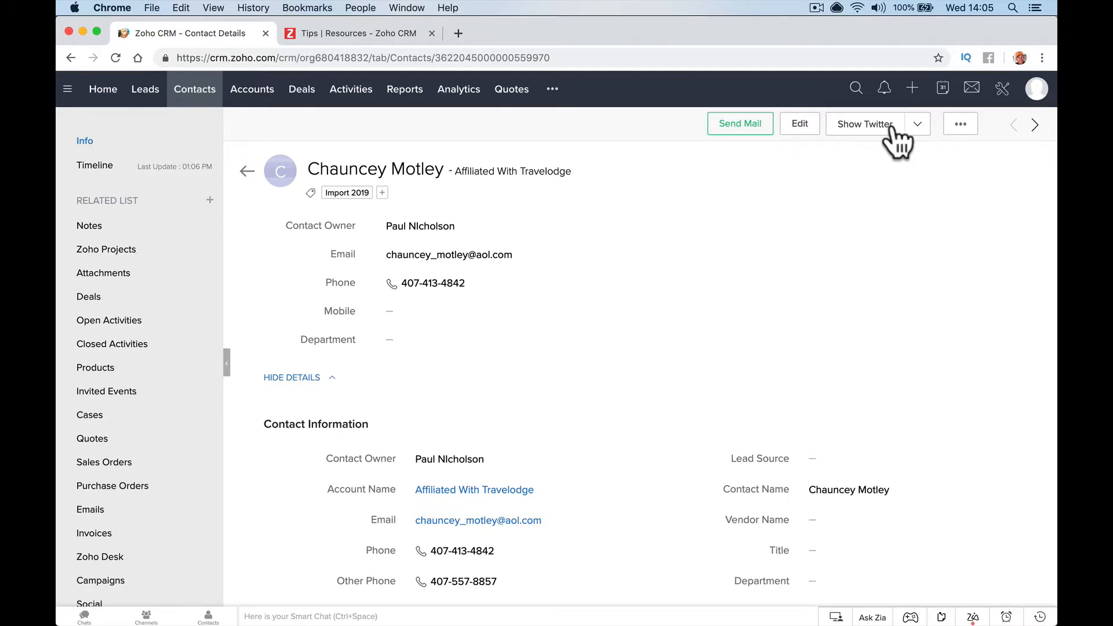
{"action": "left_click", "coordinate": [890, 129]}
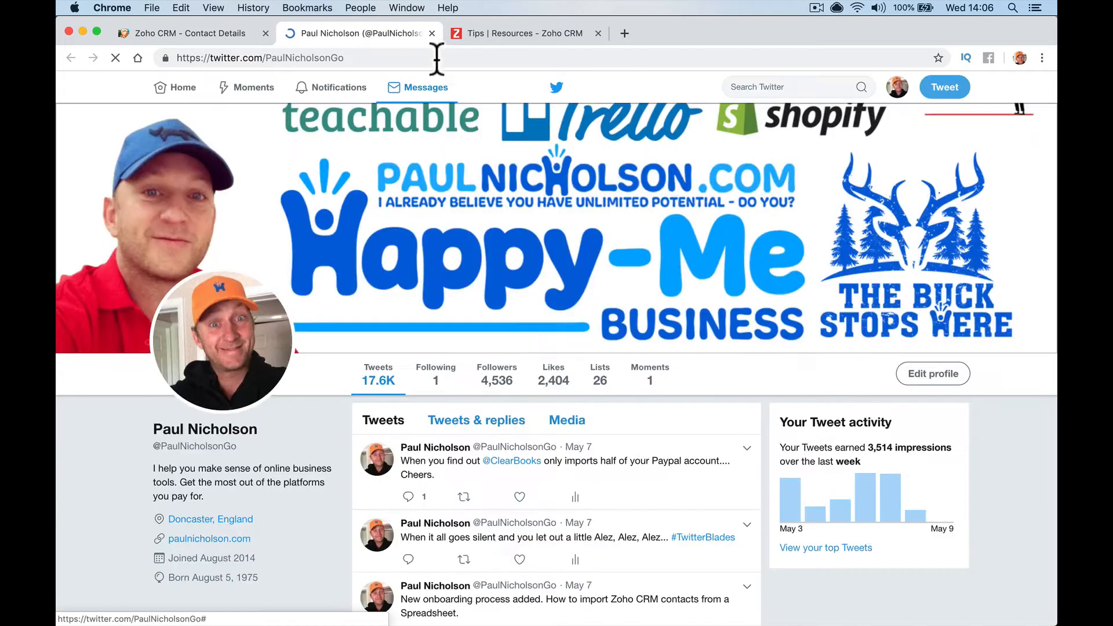
{"action": "left_click", "coordinate": [432, 33]}
Reopen the Twitter profile from Show Twitter, close it, and review the button actions list
{"action": "scroll", "coordinate": [652, 506], "scroll_direction": "down", "scroll_amount": 6}
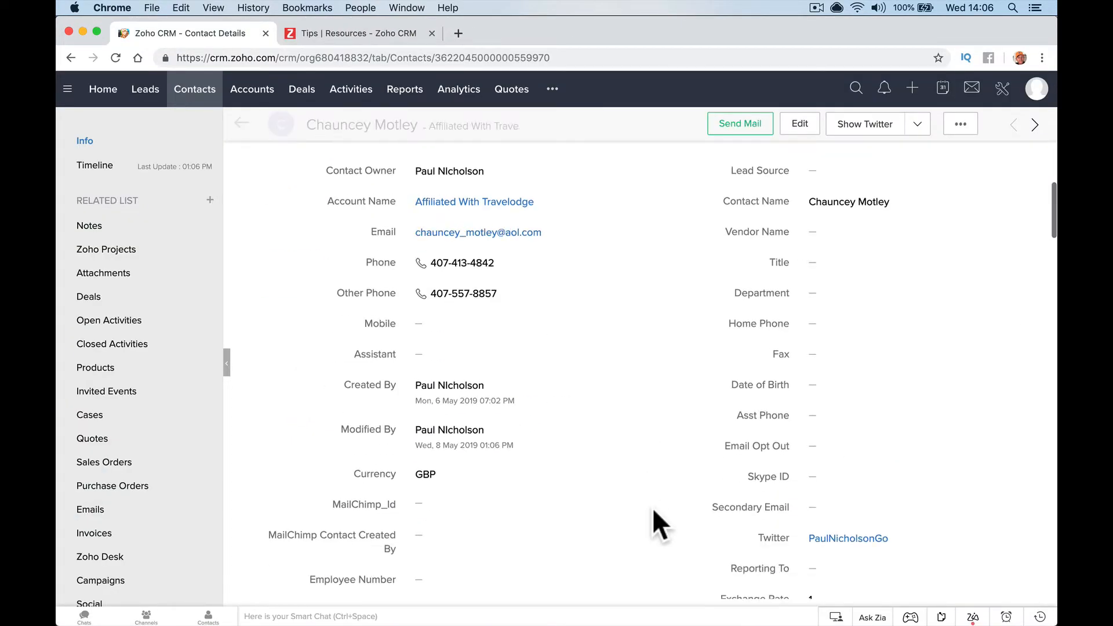
{"action": "scroll", "coordinate": [734, 411], "scroll_direction": "up", "scroll_amount": 6}
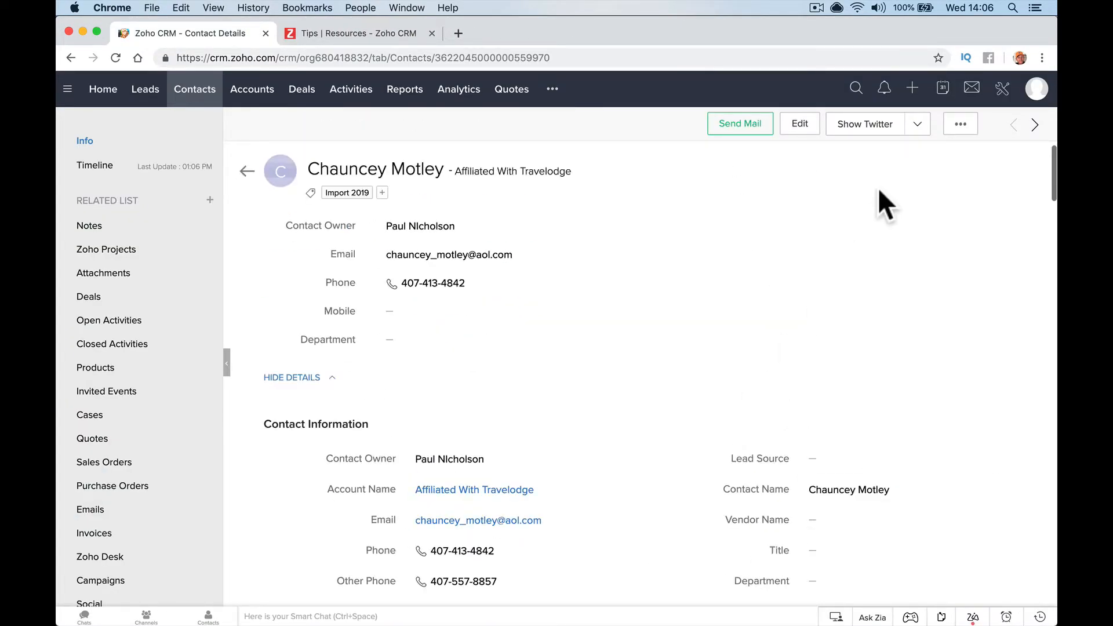
{"action": "left_click", "coordinate": [871, 123]}
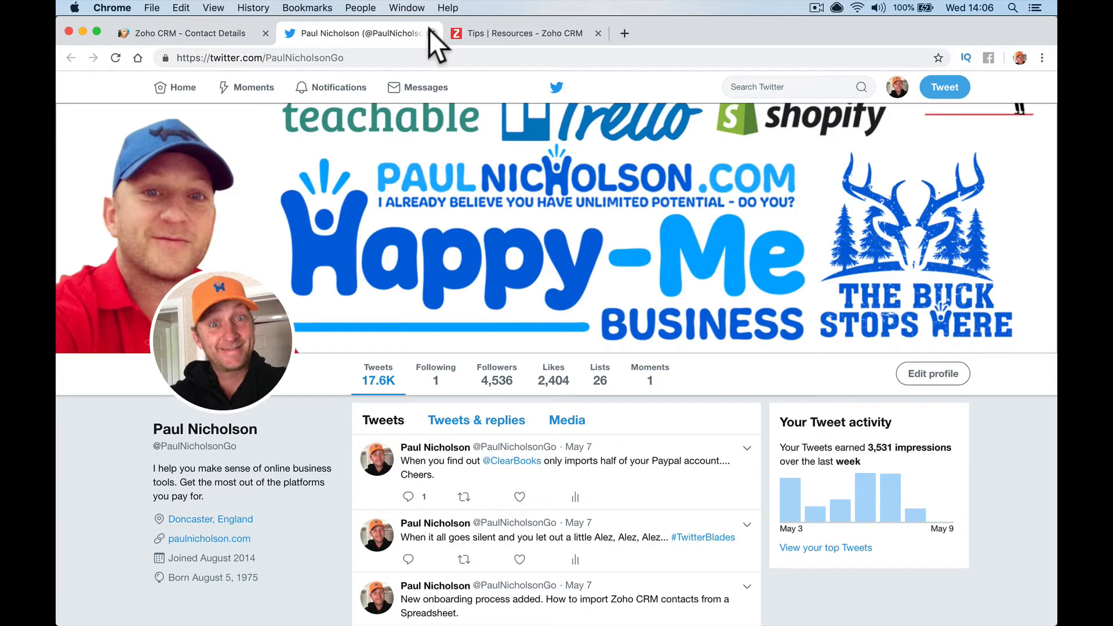
{"action": "left_click", "coordinate": [432, 33]}
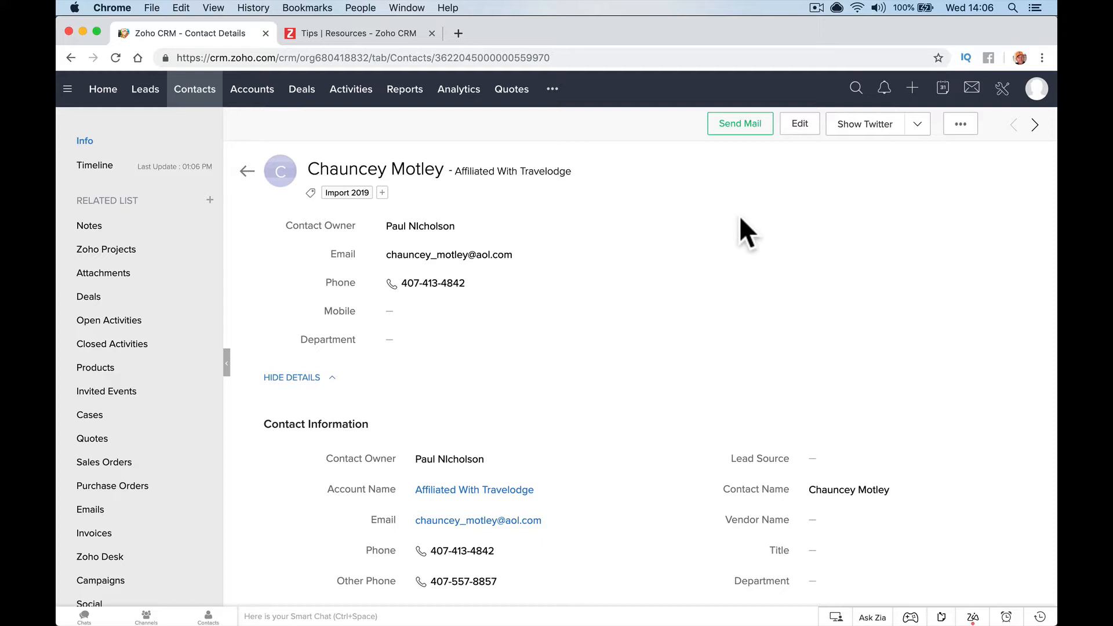
{"action": "left_click", "coordinate": [916, 126]}
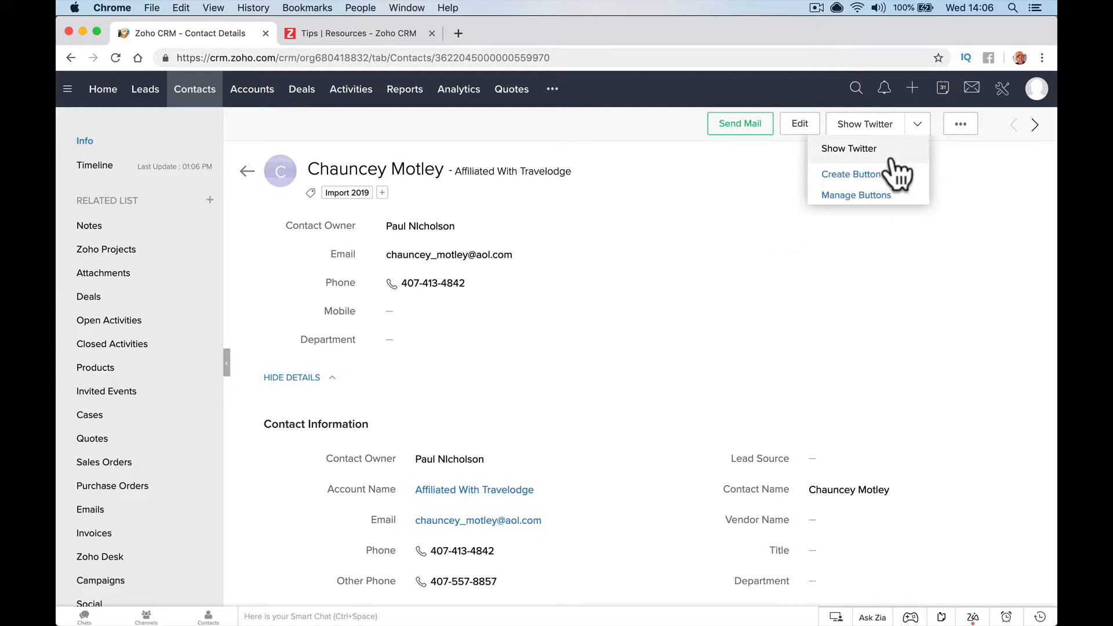
{"action": "left_click", "coordinate": [728, 171]}
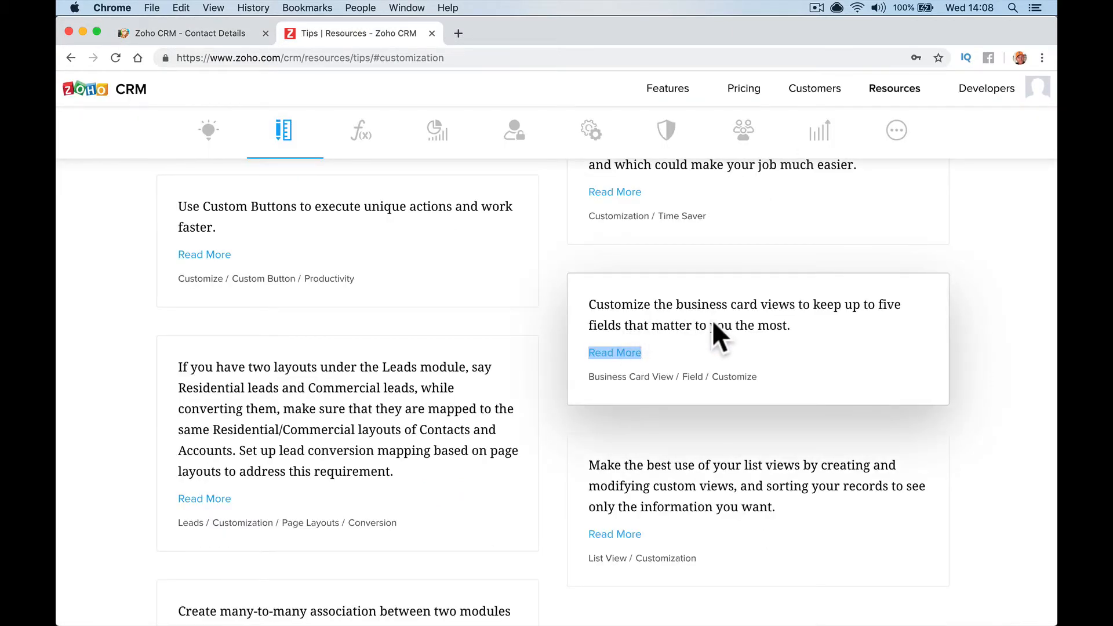
{"action": "left_click", "coordinate": [747, 335]}
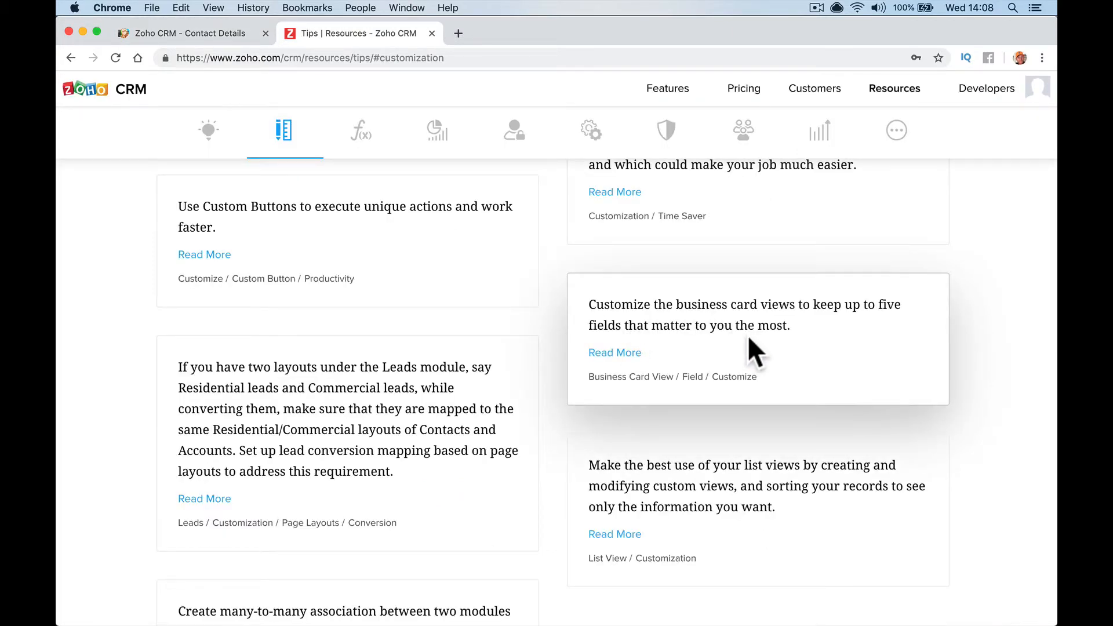
Return to the Zoho CRM tab and open the first contact's detail record
{"action": "left_click", "coordinate": [212, 35]}
{"action": "left_click", "coordinate": [367, 200]}
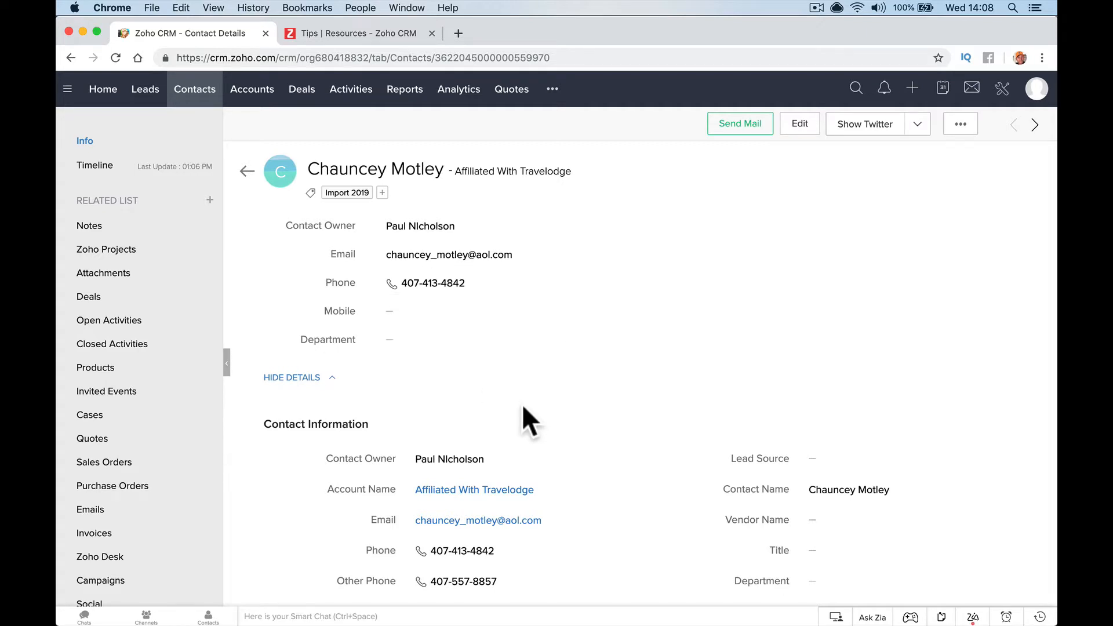
In the contact's Business Card View settings, remove Mobile and add Created By
{"action": "left_click", "coordinate": [969, 127]}
{"action": "left_click", "coordinate": [942, 358]}
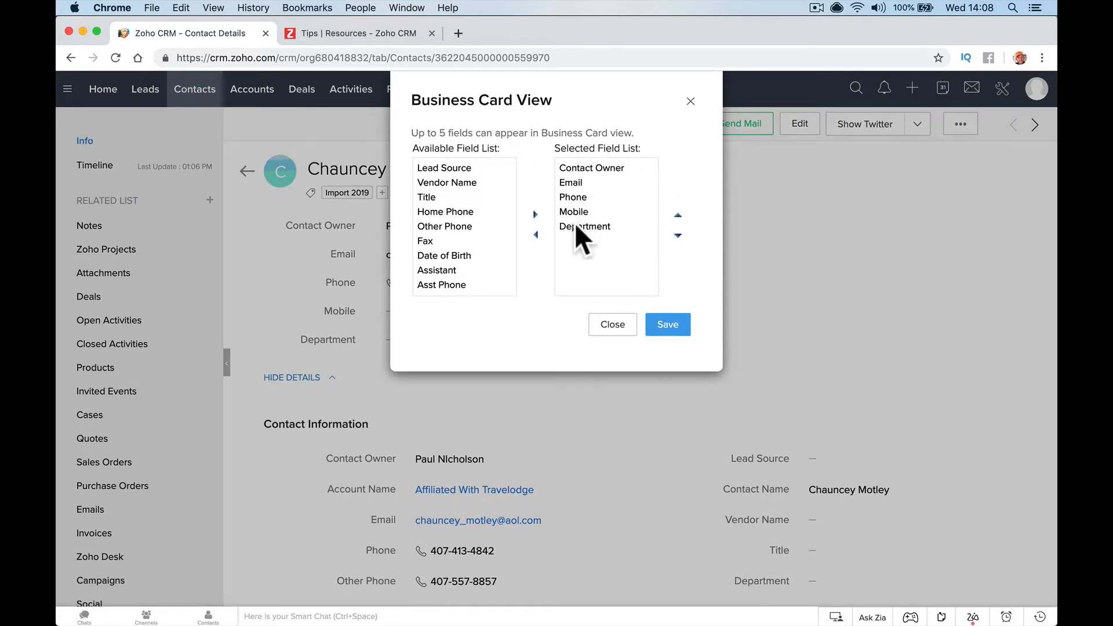
{"action": "left_click", "coordinate": [584, 211]}
{"action": "left_click", "coordinate": [536, 234]}
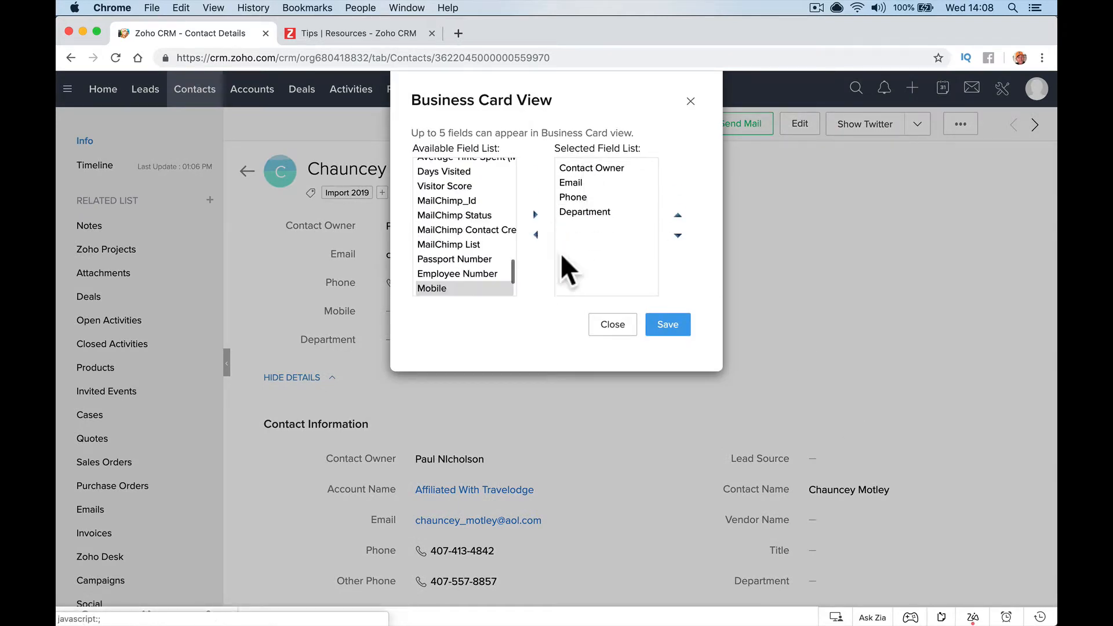
{"action": "scroll", "coordinate": [507, 244], "scroll_direction": "up", "scroll_amount": 10}
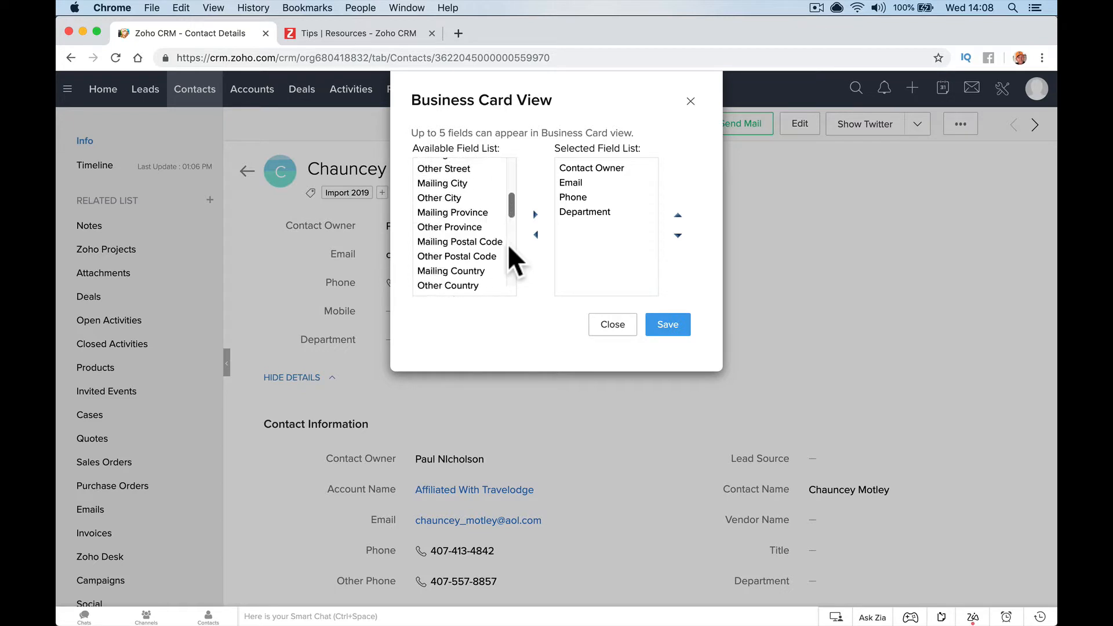
{"action": "scroll", "coordinate": [485, 228], "scroll_direction": "down", "scroll_amount": 3}
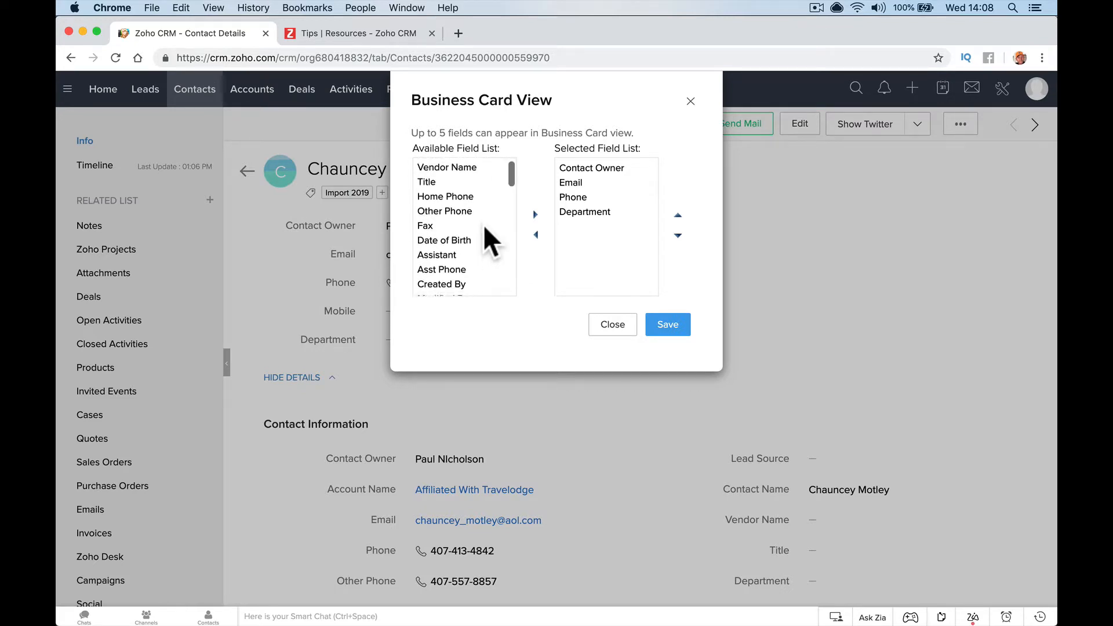
{"action": "scroll", "coordinate": [483, 224], "scroll_direction": "down", "scroll_amount": 2}
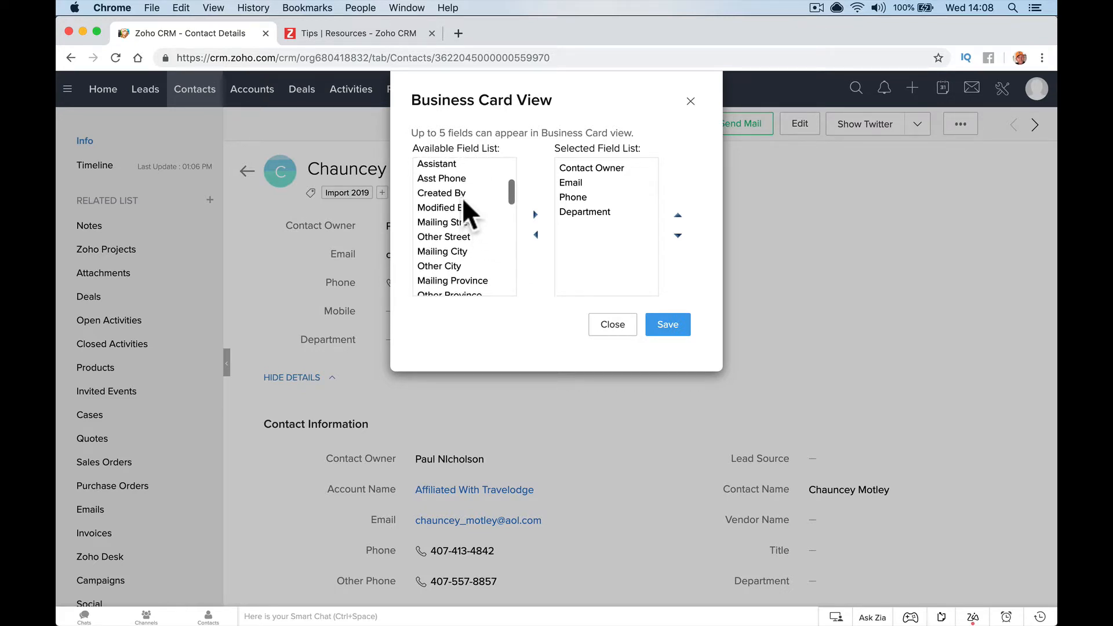
{"action": "left_click", "coordinate": [500, 194]}
{"action": "left_click", "coordinate": [535, 215]}
Add Twitter to the card fields and move it up under Email
{"action": "scroll", "coordinate": [484, 245], "scroll_direction": "down", "scroll_amount": 3}
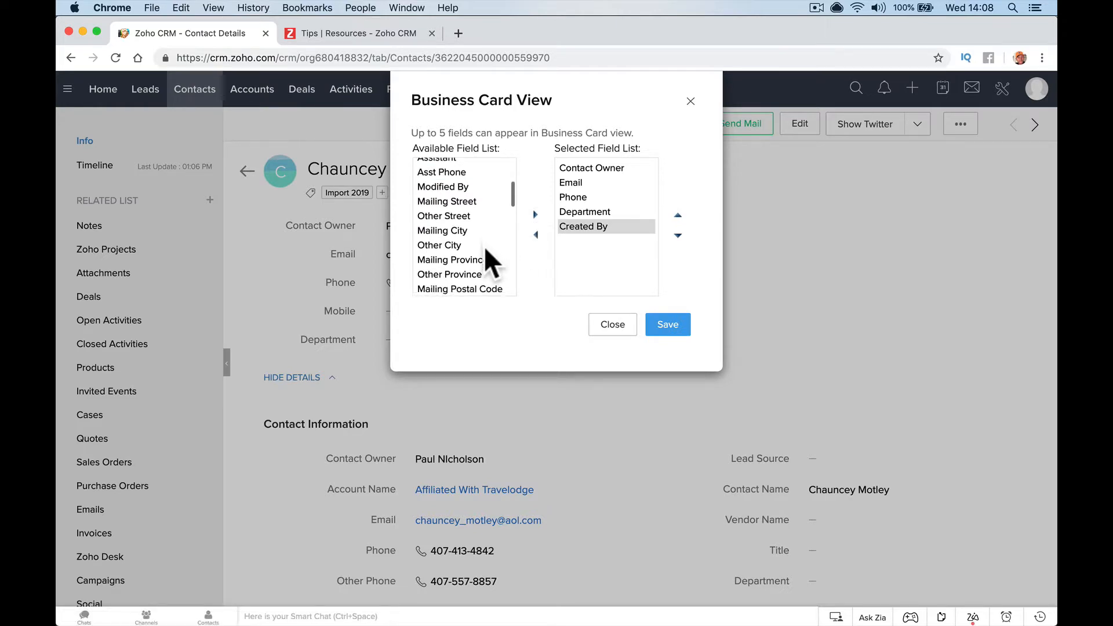
{"action": "scroll", "coordinate": [485, 245], "scroll_direction": "down", "scroll_amount": 5}
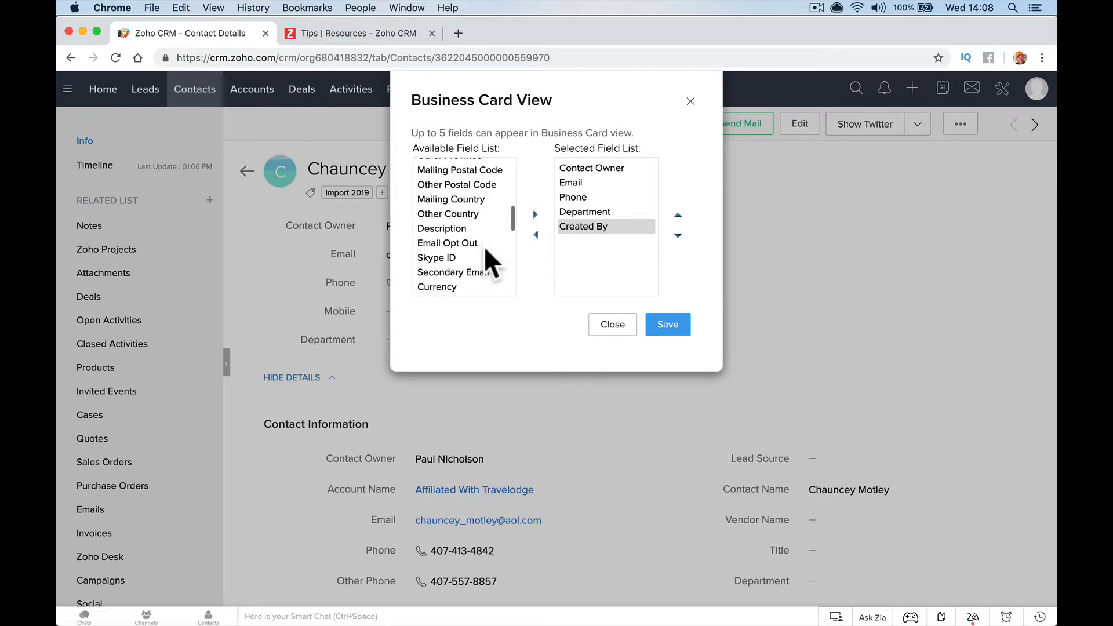
{"action": "scroll", "coordinate": [485, 246], "scroll_direction": "down", "scroll_amount": 4}
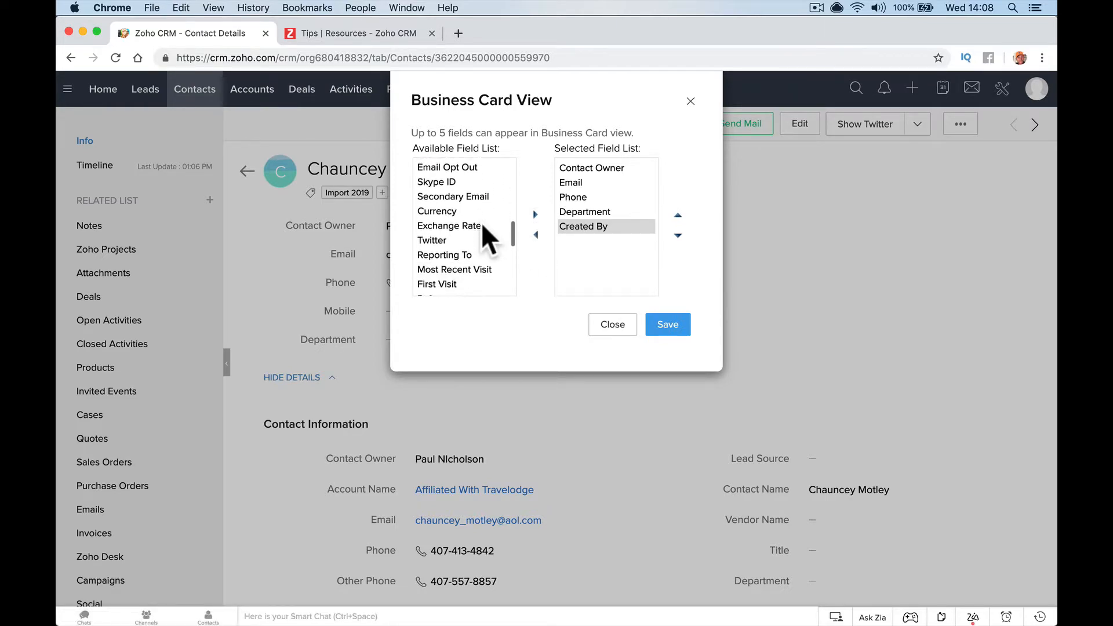
{"action": "left_click", "coordinate": [473, 227]}
{"action": "left_click", "coordinate": [535, 214]}
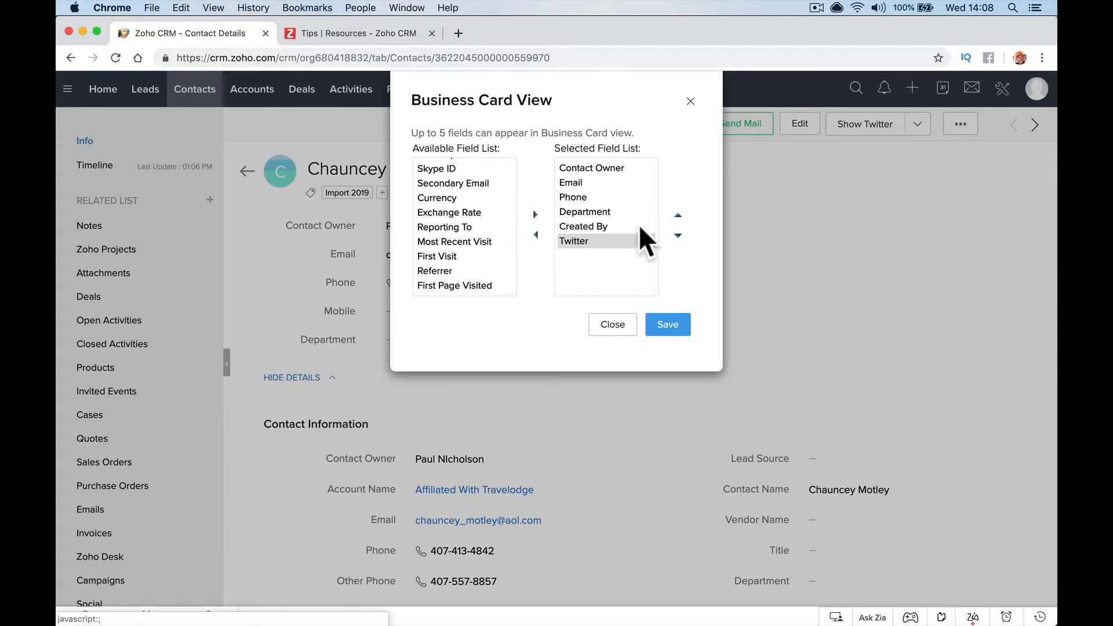
{"action": "left_click", "coordinate": [677, 215]}
{"action": "left_click", "coordinate": [677, 215]}
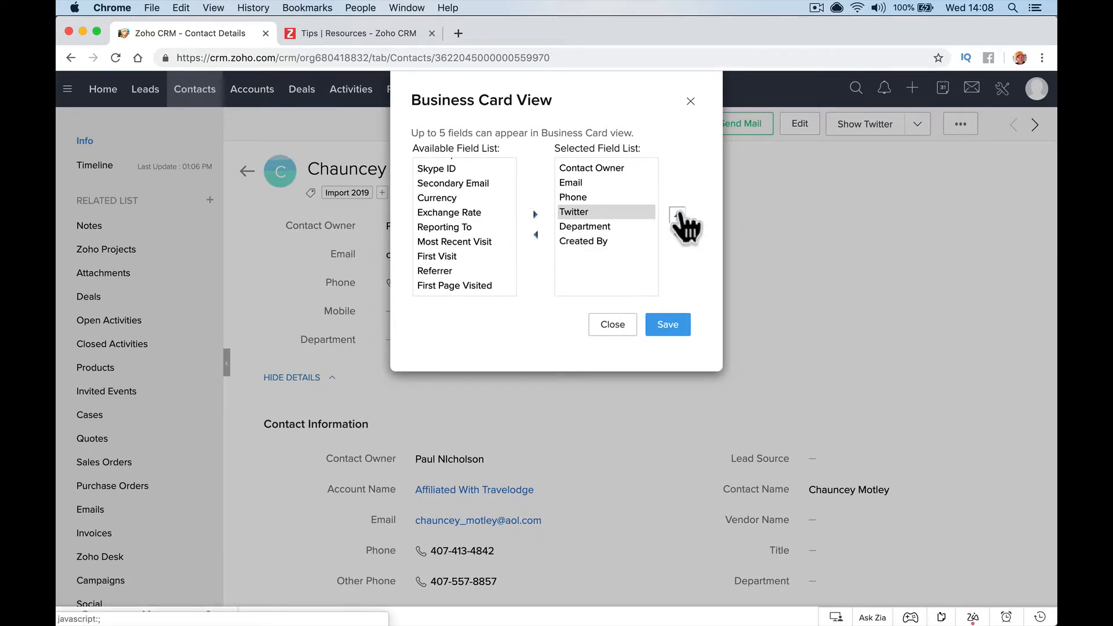
{"action": "left_click", "coordinate": [677, 215]}
Remove Department to meet the five-field limit and save the business card
{"action": "left_click", "coordinate": [667, 329]}
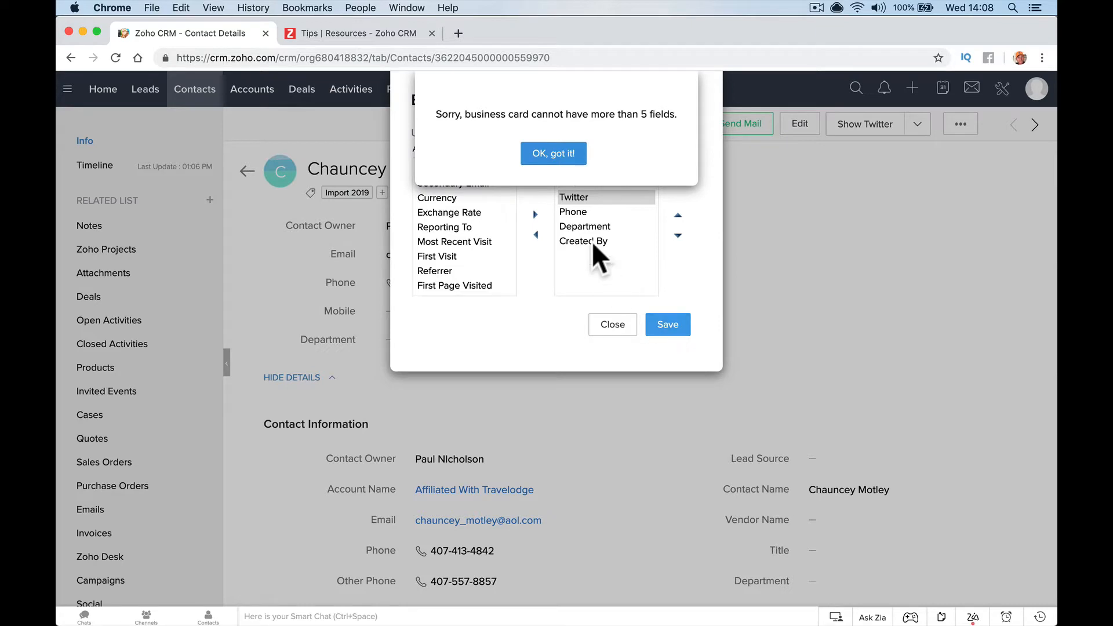
{"action": "left_click", "coordinate": [565, 154]}
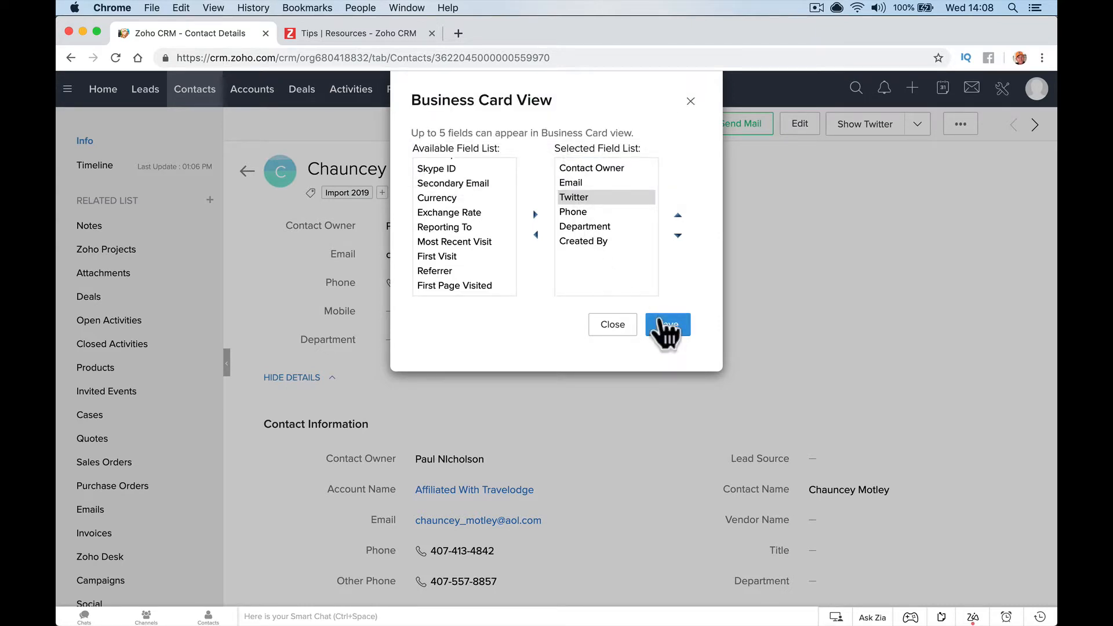
{"action": "left_click", "coordinate": [662, 324]}
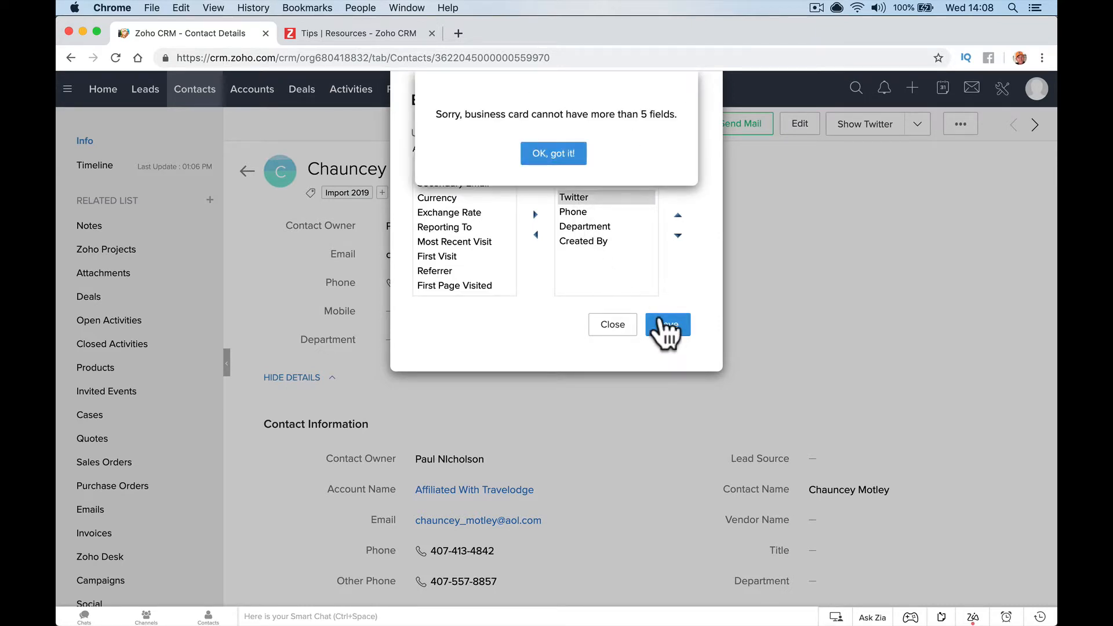
{"action": "left_click", "coordinate": [555, 158]}
{"action": "left_click", "coordinate": [604, 226]}
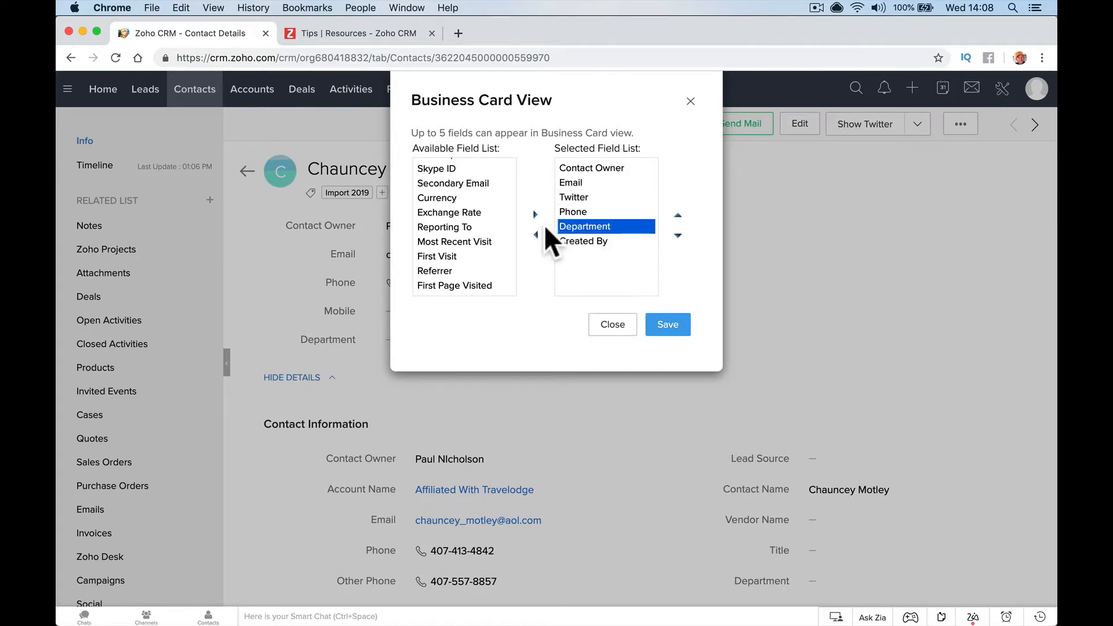
{"action": "left_click", "coordinate": [536, 234]}
{"action": "left_click", "coordinate": [671, 326]}
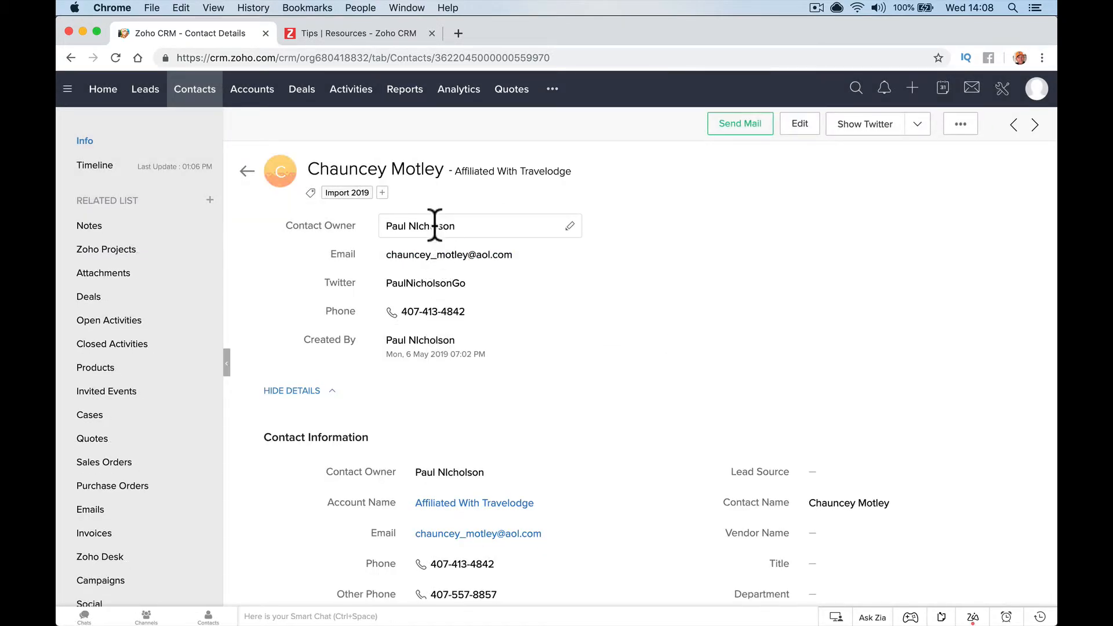
View the contact's Twitter profile, close it, and pick an option from the contact's extra actions menu
{"action": "left_click", "coordinate": [434, 283]}
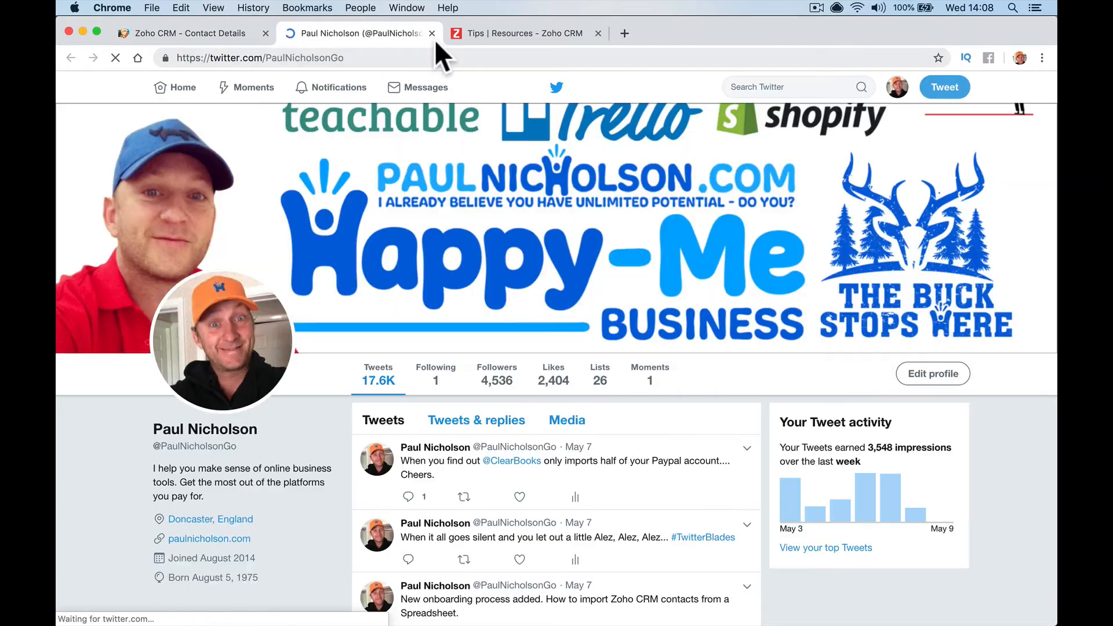
{"action": "left_click", "coordinate": [432, 33]}
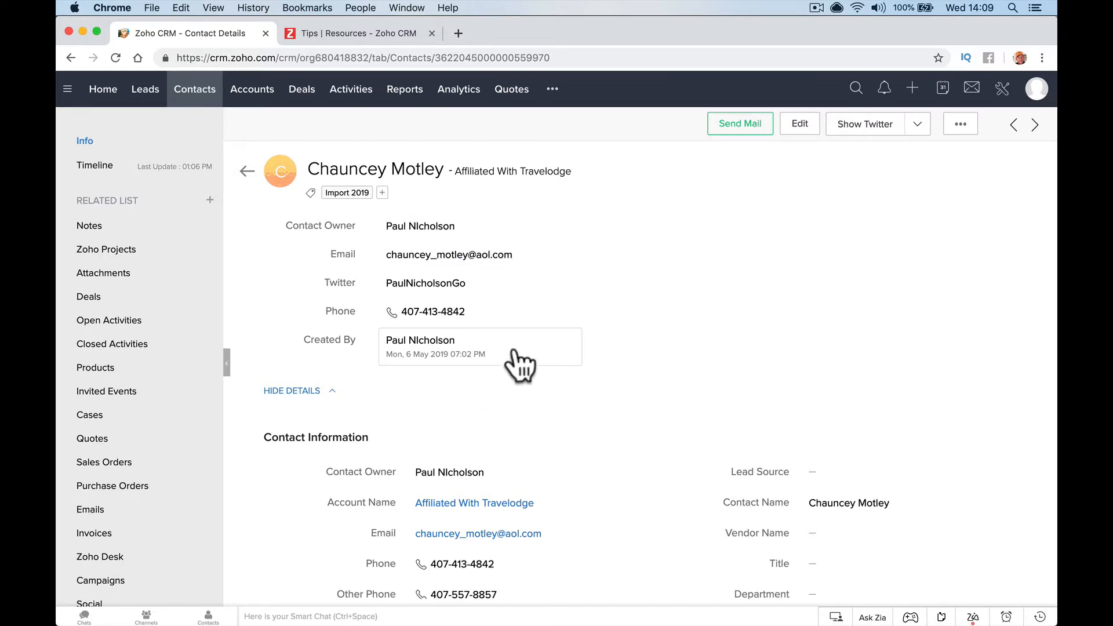
{"action": "left_click", "coordinate": [964, 128]}
{"action": "left_click", "coordinate": [921, 359]}
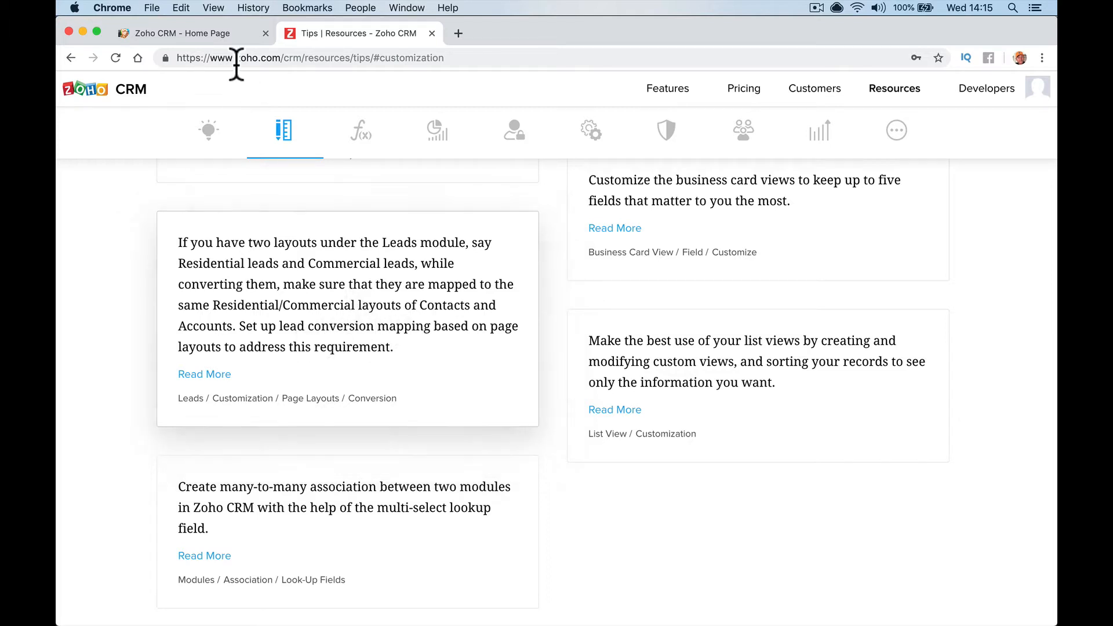
Start a new lead and switch its layout between Residential and Commercial
{"action": "left_click", "coordinate": [224, 37]}
{"action": "left_click", "coordinate": [155, 93]}
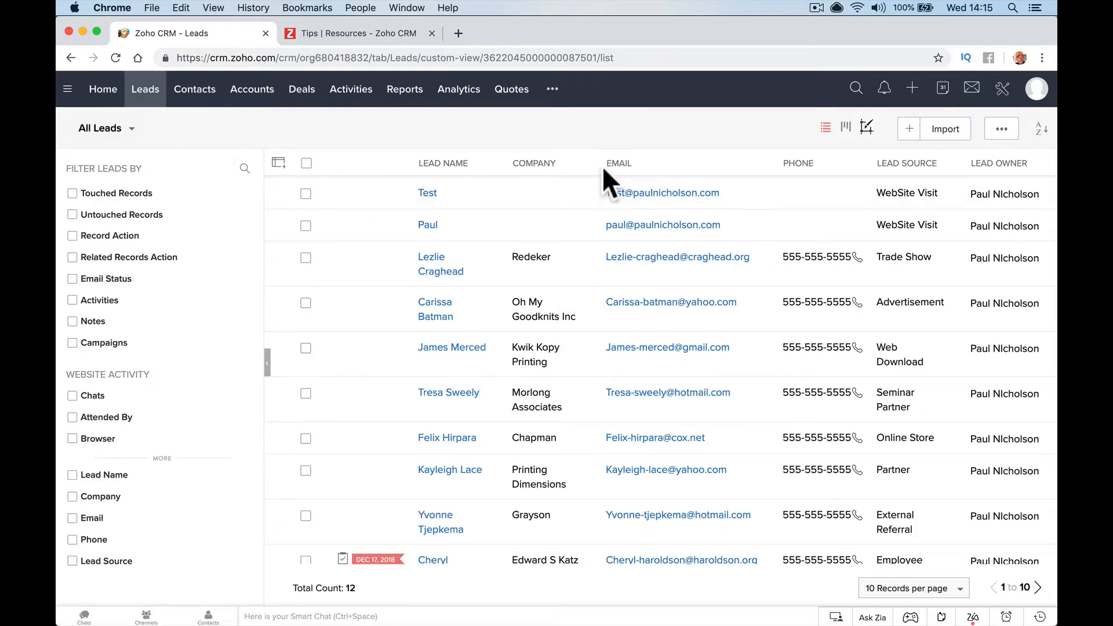
{"action": "left_click", "coordinate": [908, 130]}
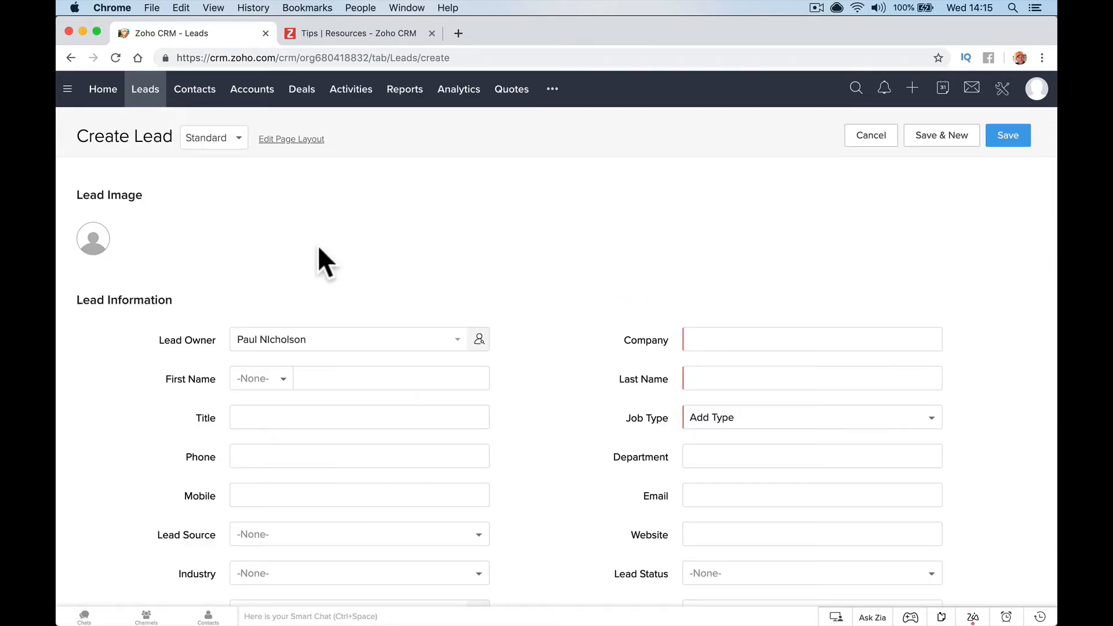
{"action": "left_click", "coordinate": [235, 143]}
{"action": "left_click", "coordinate": [241, 187]}
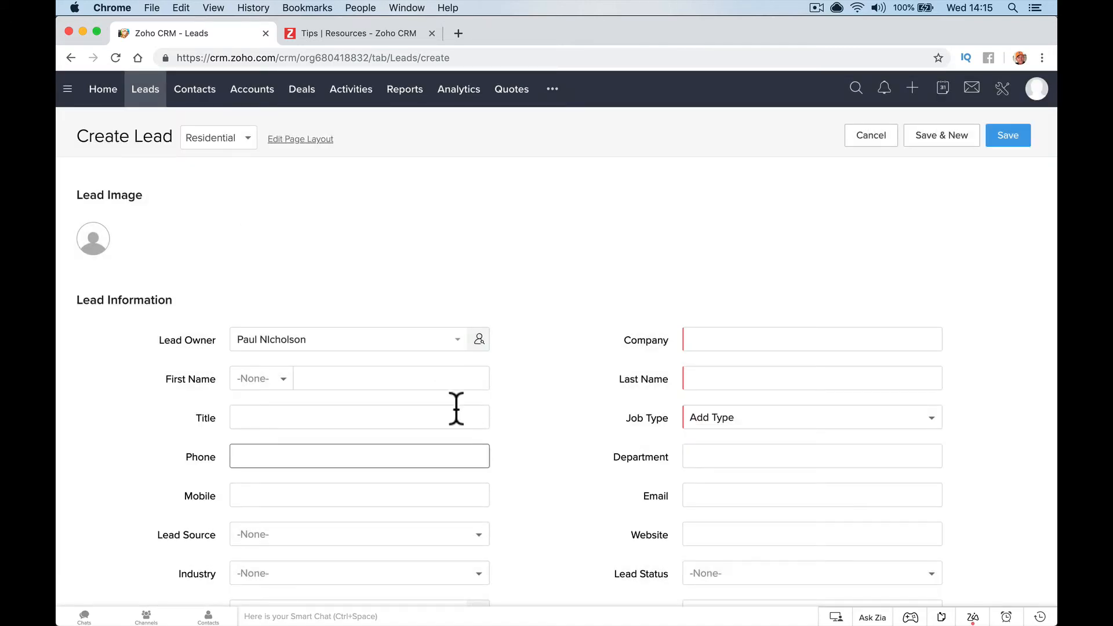
{"action": "left_click", "coordinate": [249, 146]}
{"action": "left_click", "coordinate": [243, 164]}
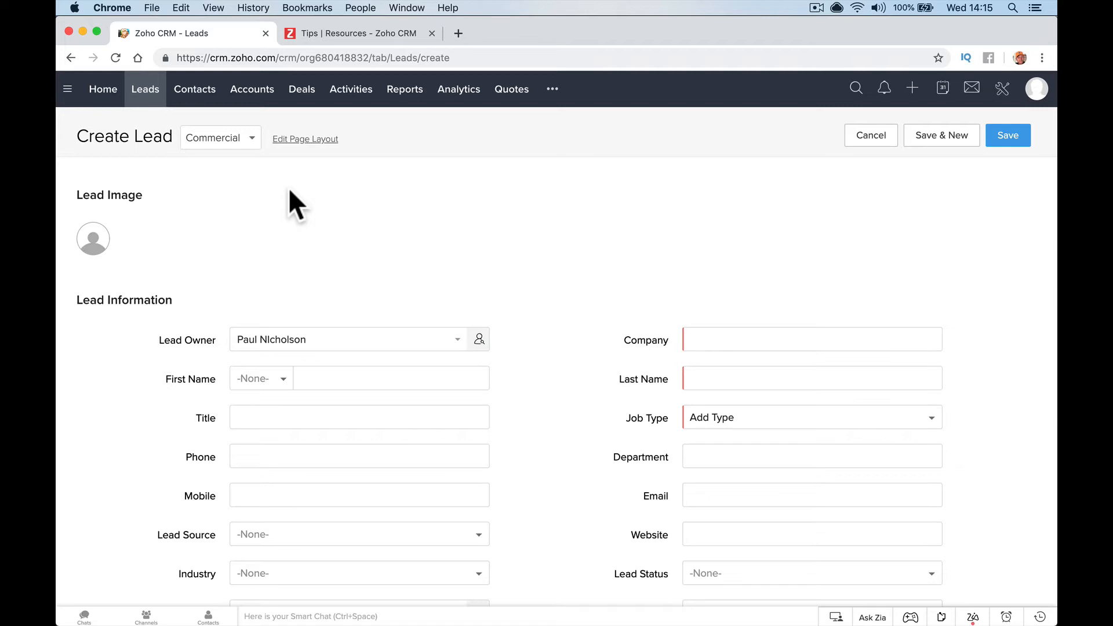
Check the Accounts form layouts, then open Modules and Fields in Setup
{"action": "left_click", "coordinate": [252, 90]}
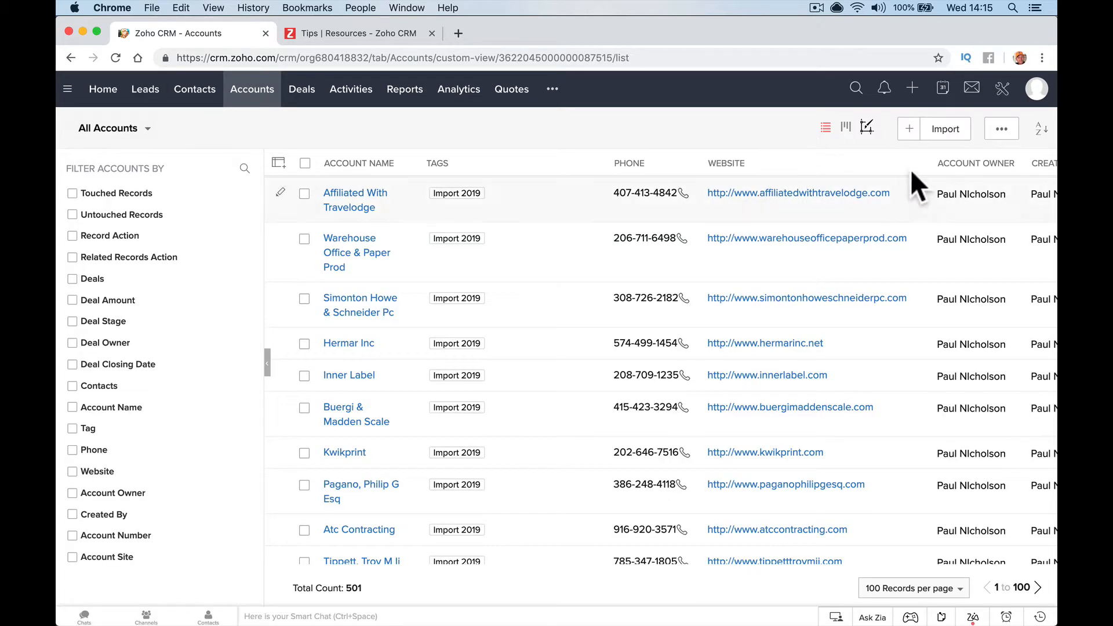
{"action": "left_click", "coordinate": [238, 138]}
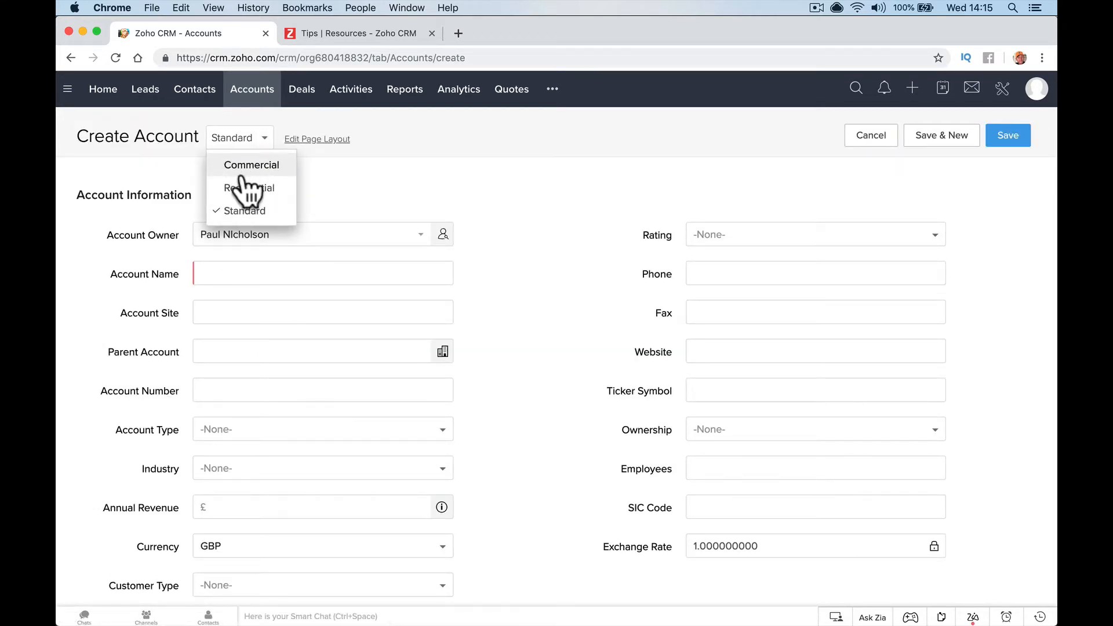
{"action": "left_click", "coordinate": [999, 94]}
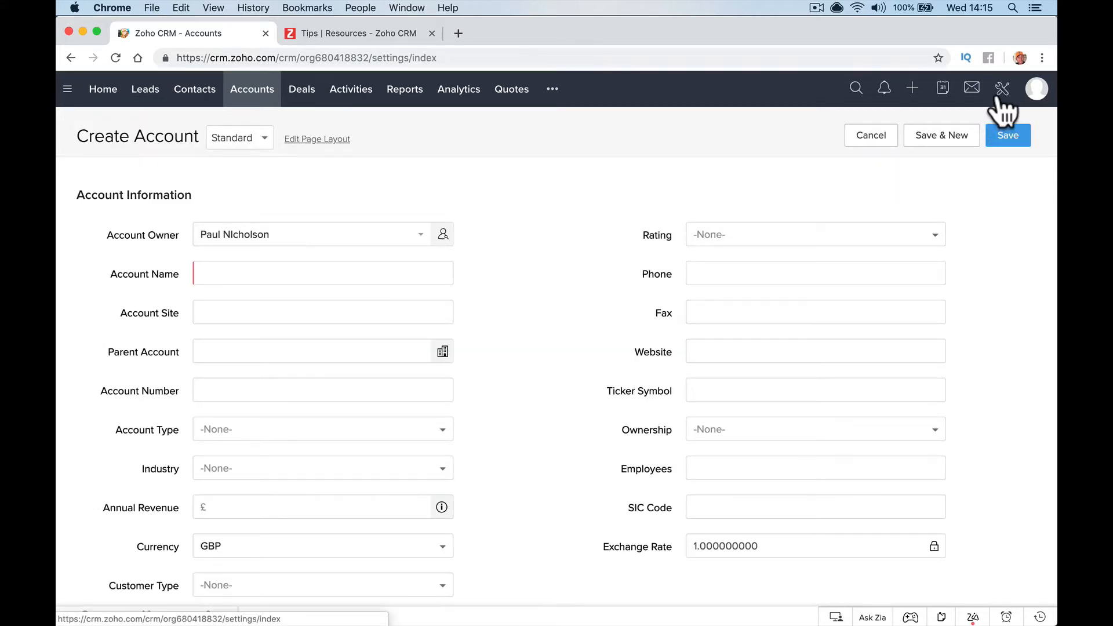
{"action": "left_click", "coordinate": [732, 254]}
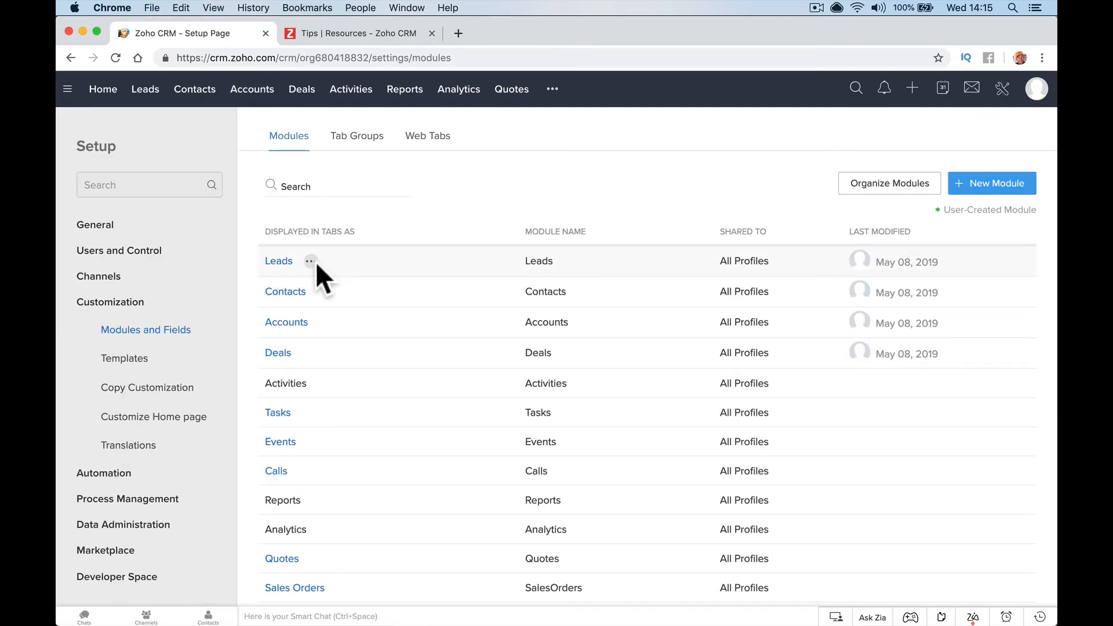
Open the Leads module's conversion mapping settings
{"action": "left_click", "coordinate": [311, 261]}
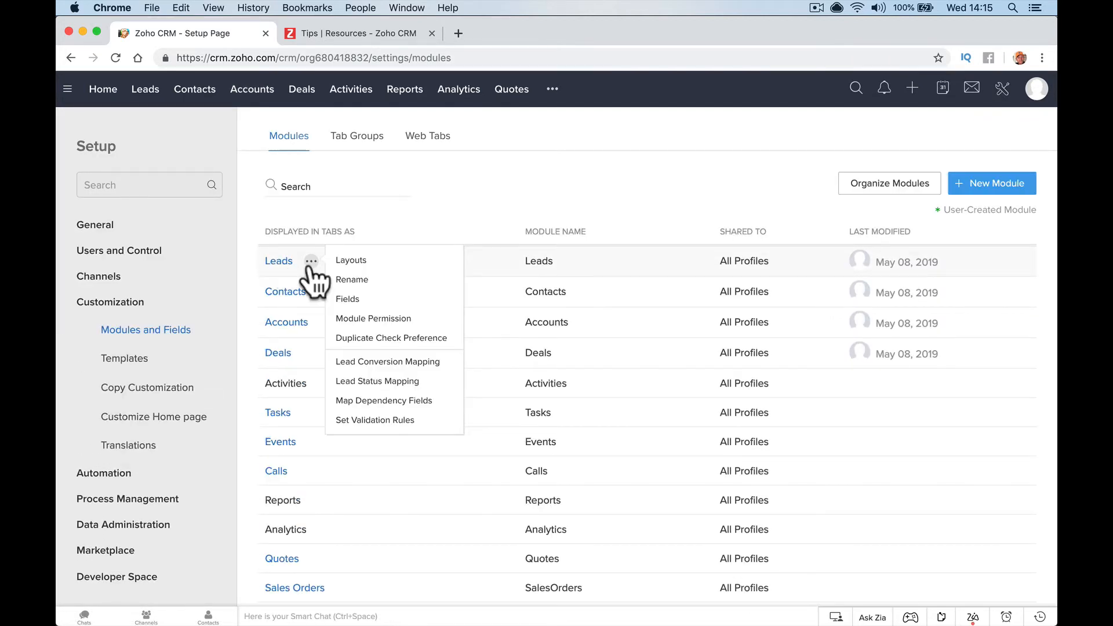
{"action": "left_click", "coordinate": [393, 361]}
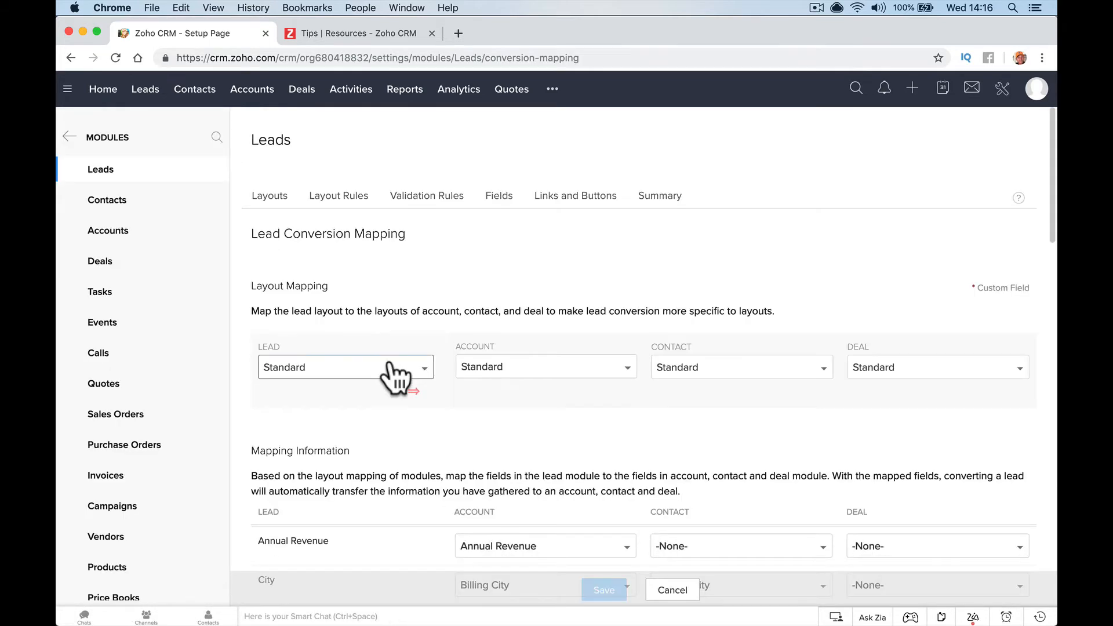
{"action": "scroll", "coordinate": [387, 371], "scroll_direction": "down", "scroll_amount": 5}
{"action": "scroll", "coordinate": [391, 359], "scroll_direction": "up", "scroll_amount": 3}
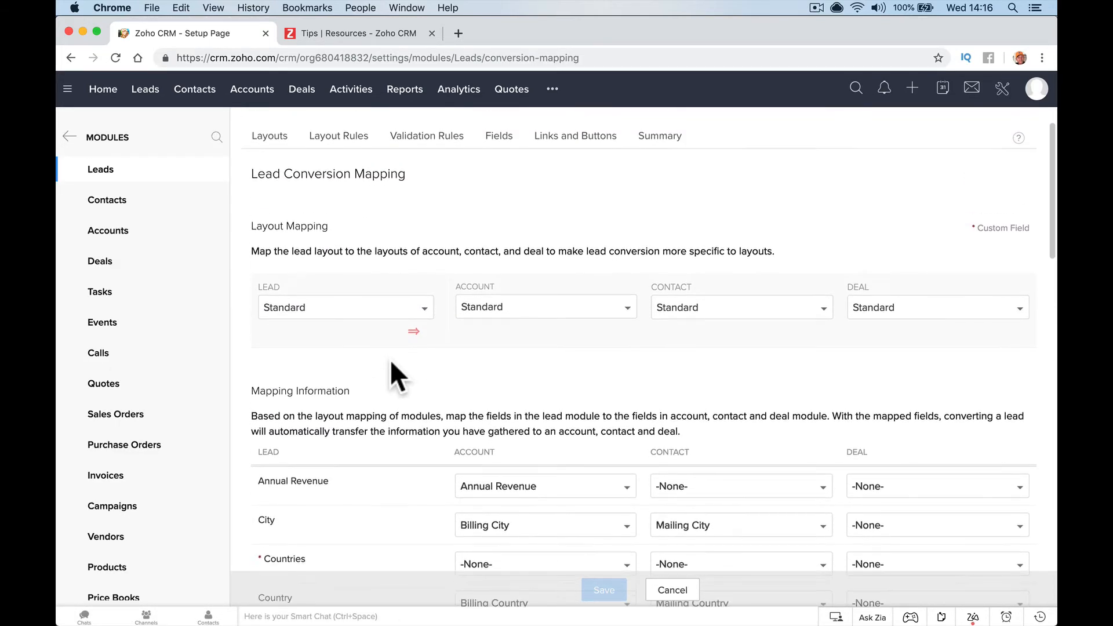
{"action": "scroll", "coordinate": [391, 360], "scroll_direction": "down", "scroll_amount": 4}
{"action": "scroll", "coordinate": [391, 359], "scroll_direction": "down", "scroll_amount": 5}
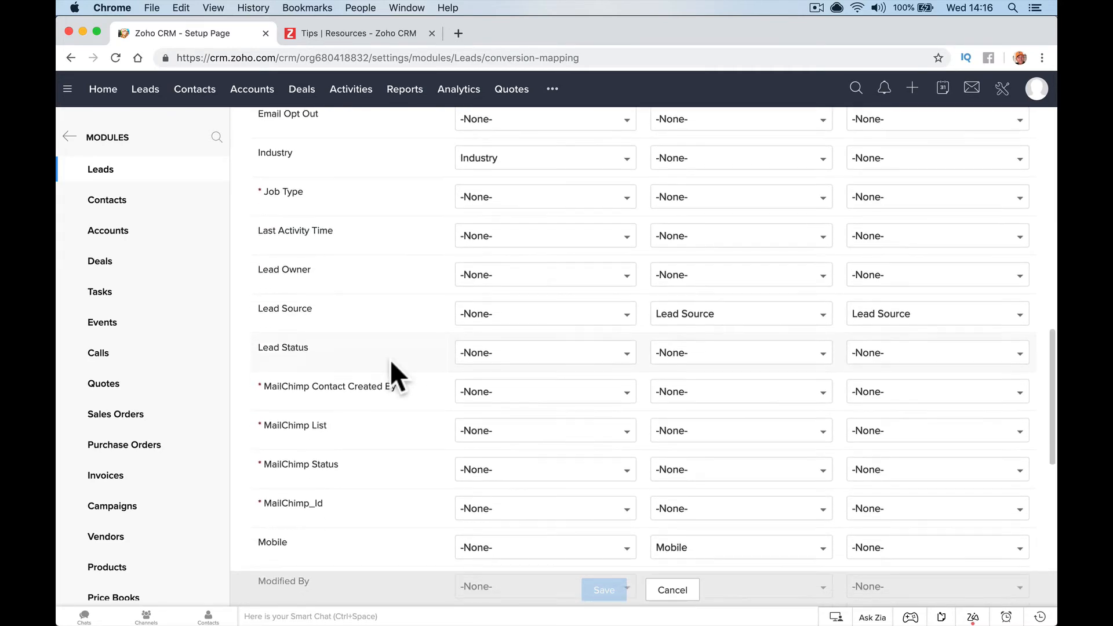
{"action": "scroll", "coordinate": [390, 359], "scroll_direction": "up", "scroll_amount": 10}
Map Commercial leads to Commercial account and contact layouts, keep Standard deals, and save
{"action": "left_click", "coordinate": [384, 355]}
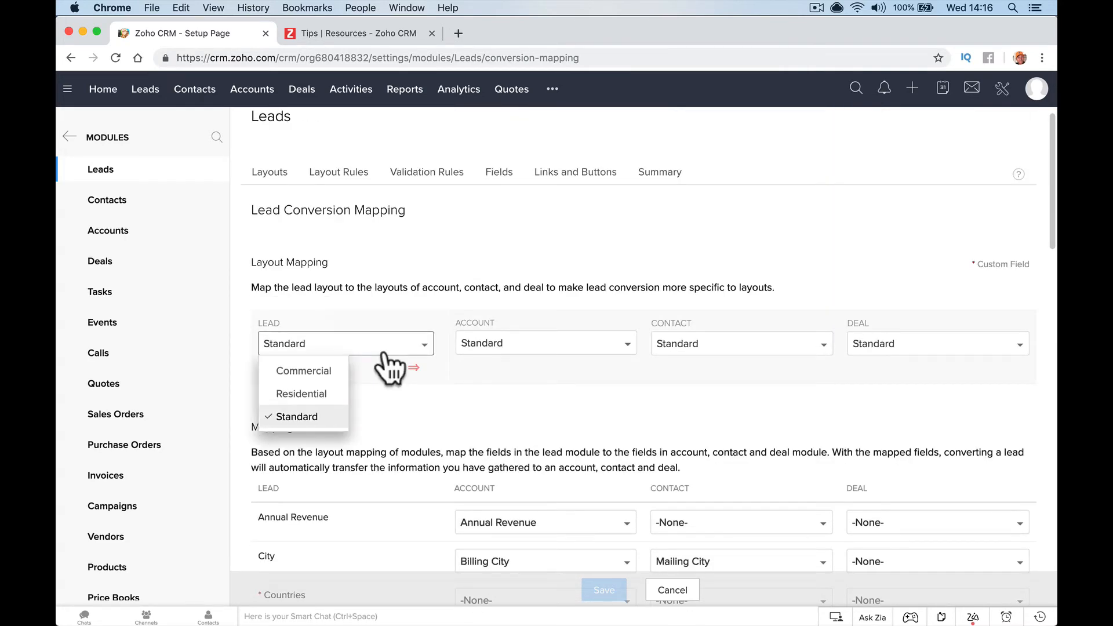
{"action": "left_click", "coordinate": [336, 371]}
{"action": "left_click", "coordinate": [532, 377]}
{"action": "left_click", "coordinate": [536, 393]}
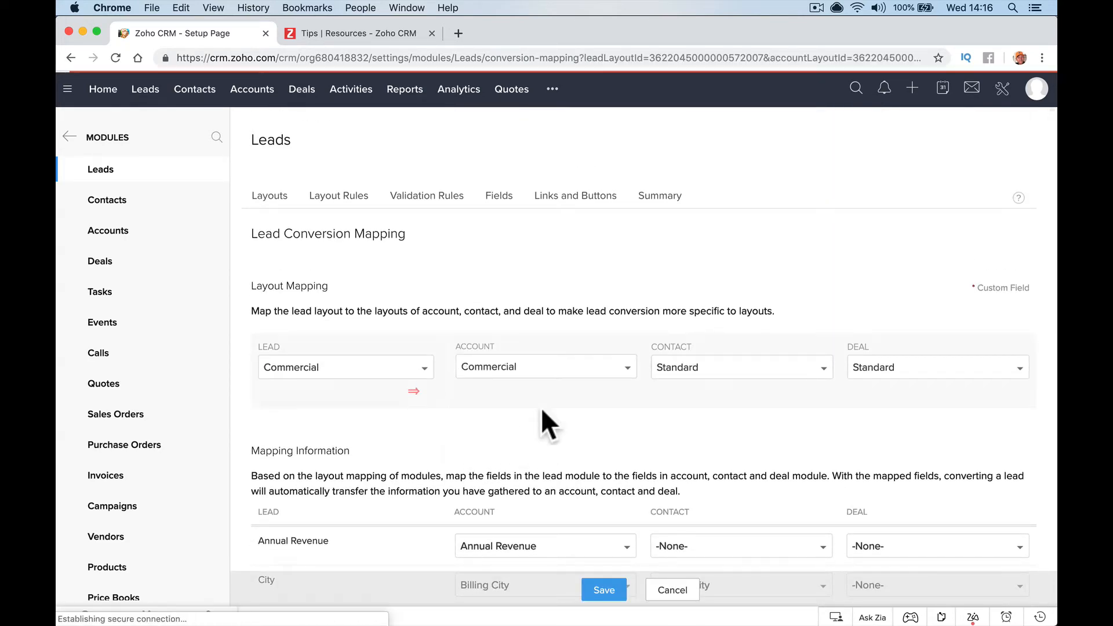
{"action": "left_click", "coordinate": [745, 377]}
{"action": "left_click", "coordinate": [718, 394]}
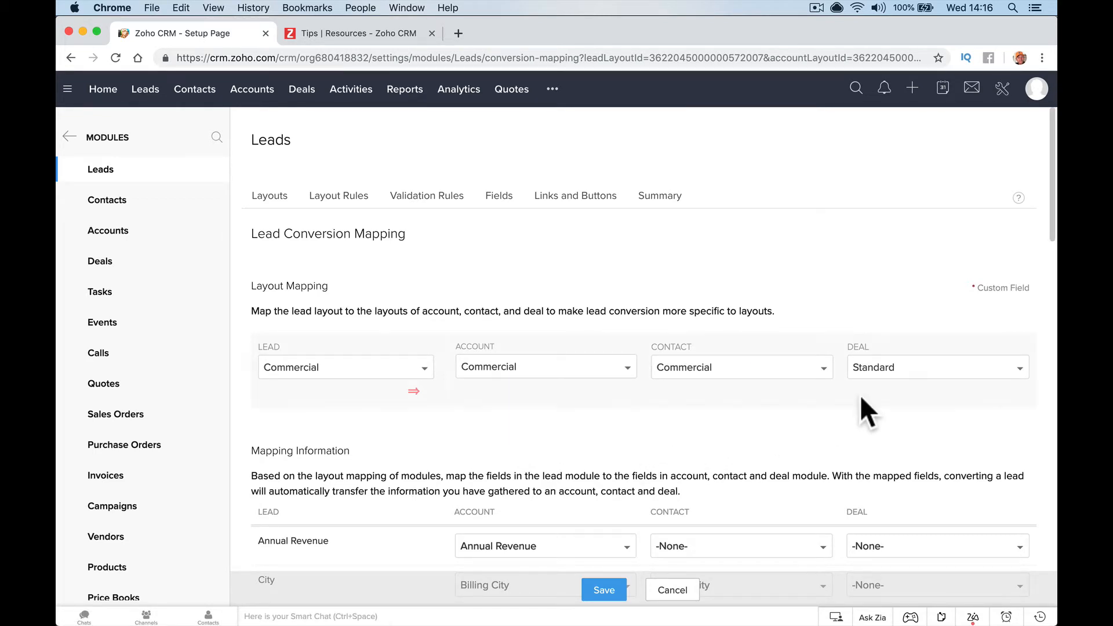
{"action": "left_click", "coordinate": [906, 374]}
{"action": "left_click", "coordinate": [886, 394]}
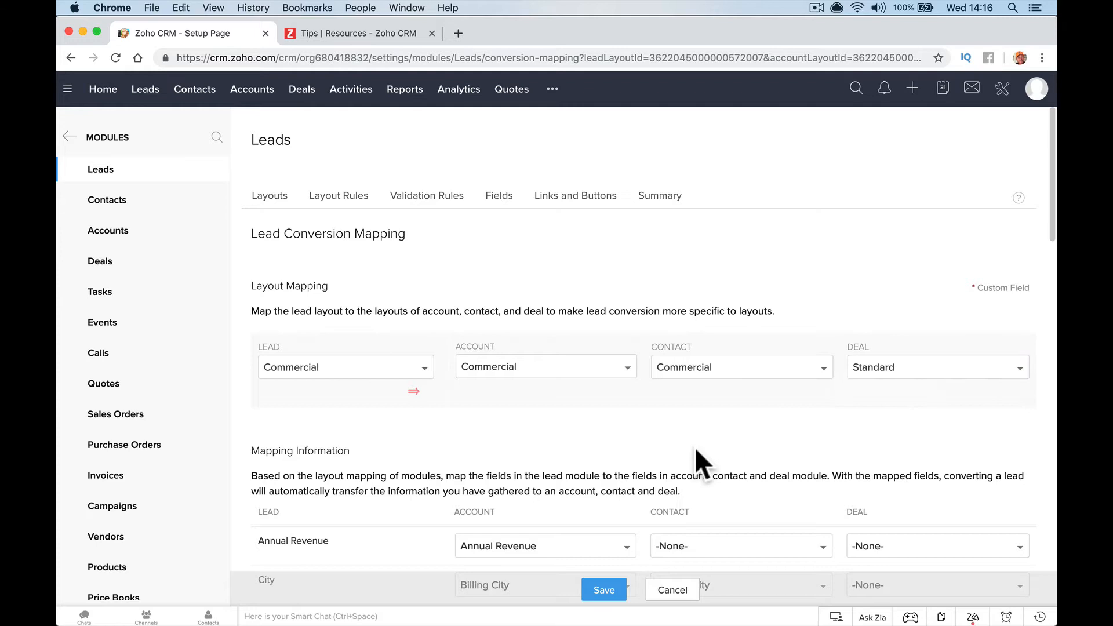
{"action": "left_click", "coordinate": [603, 589]}
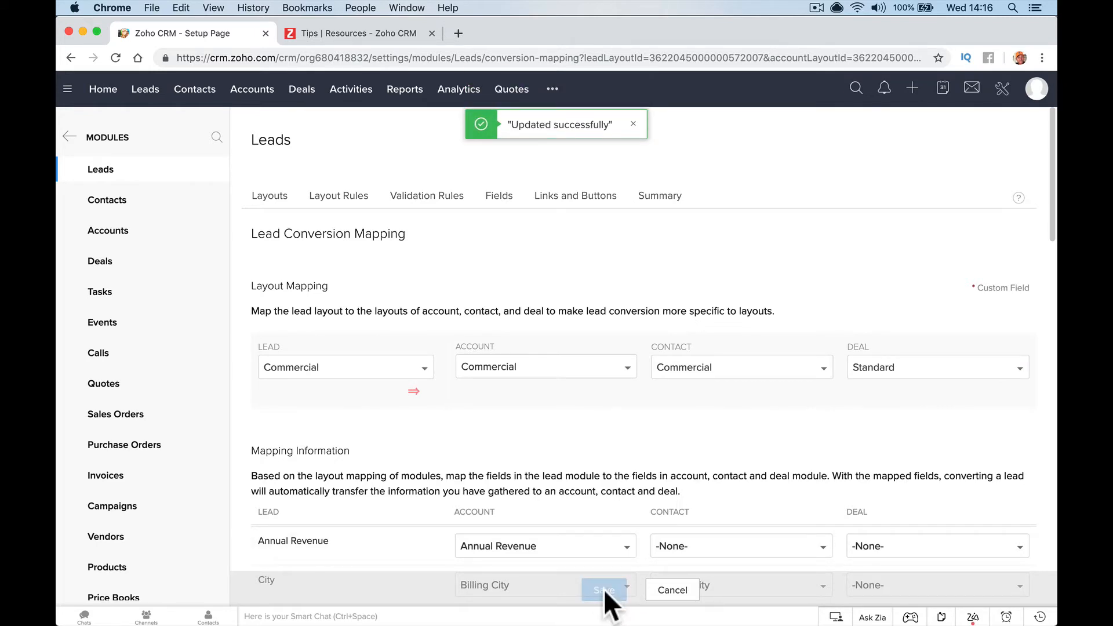
Map Residential leads to Residential account and contact layouts
{"action": "left_click", "coordinate": [413, 373]}
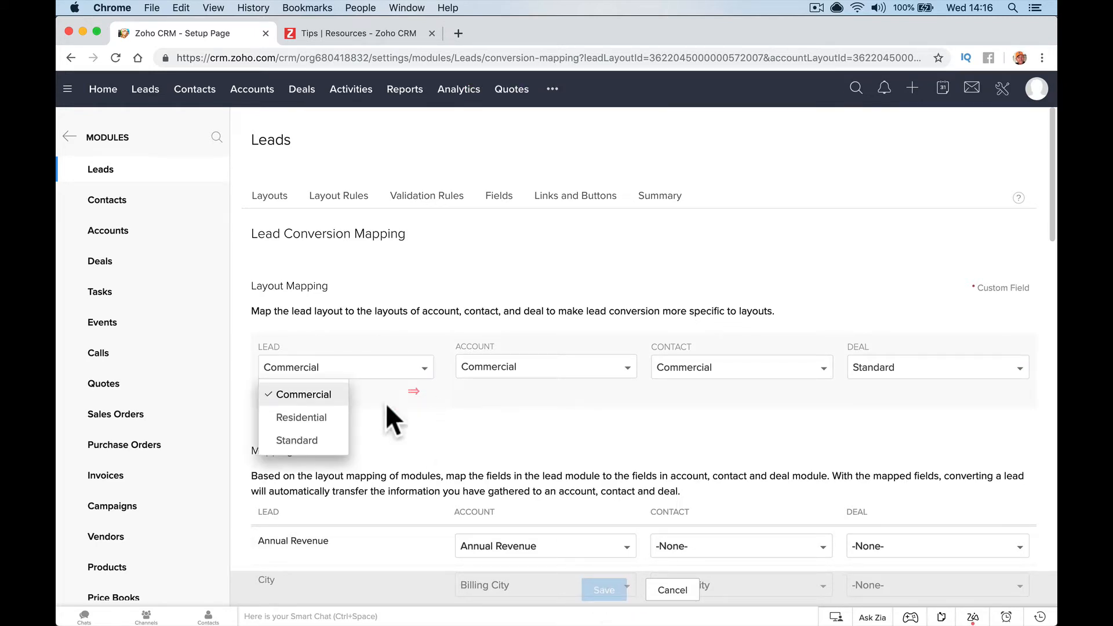
{"action": "left_click", "coordinate": [301, 417]}
{"action": "left_click", "coordinate": [577, 374]}
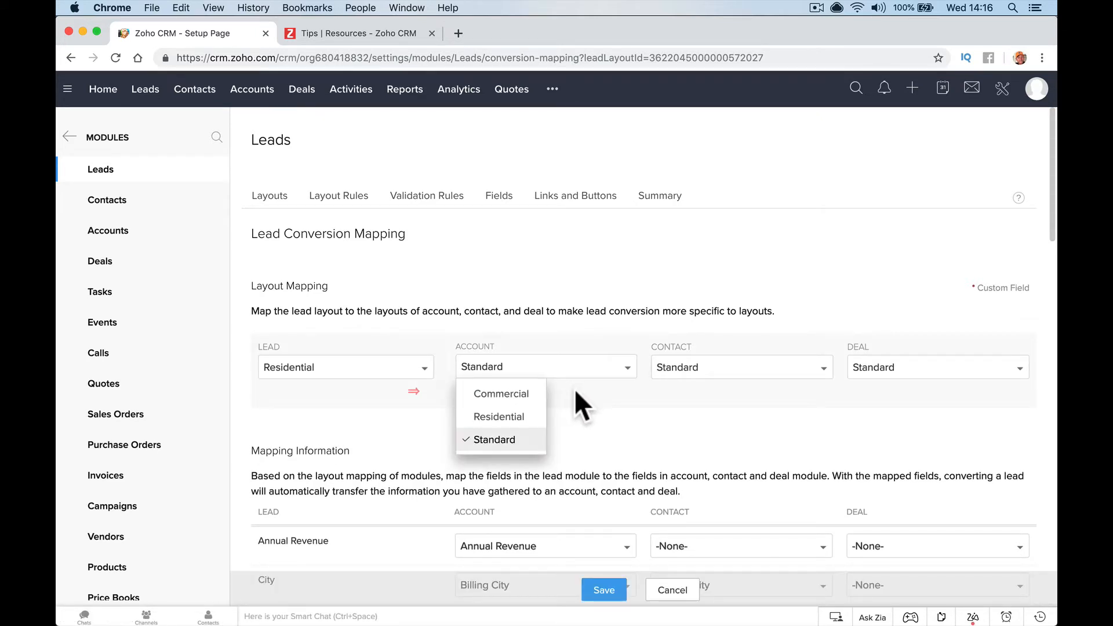
{"action": "left_click", "coordinate": [499, 416]}
{"action": "left_click", "coordinate": [732, 374]}
{"action": "left_click", "coordinate": [694, 416]}
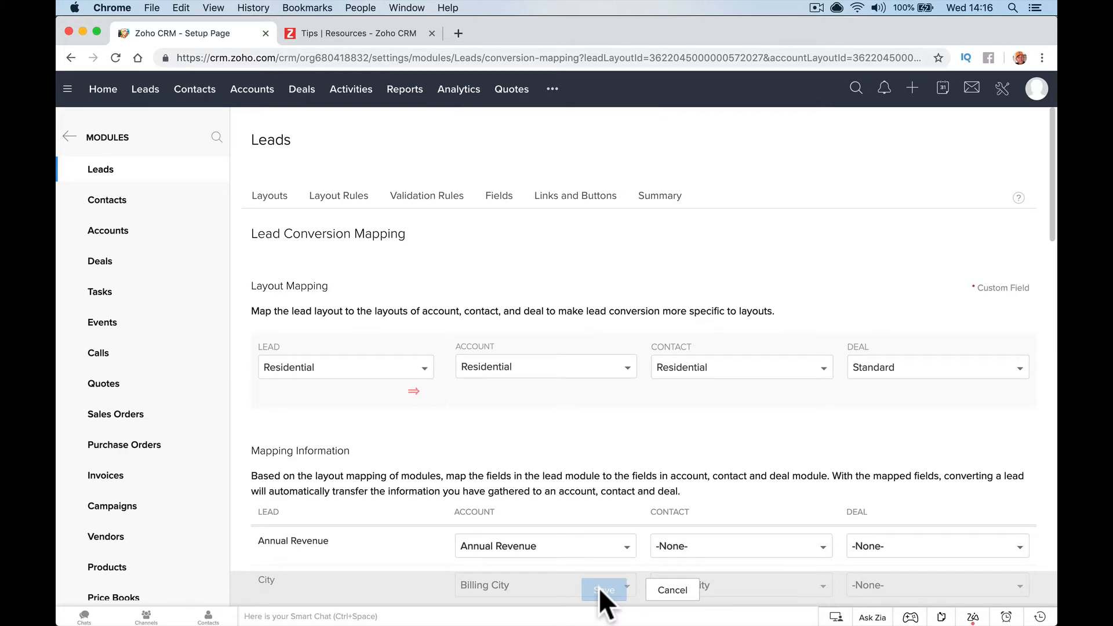
{"action": "scroll", "coordinate": [495, 428], "scroll_direction": "down", "scroll_amount": 5}
{"action": "scroll", "coordinate": [494, 428], "scroll_direction": "up", "scroll_amount": 5}
Check the Commercial, Standard and Residential lead layout pairings, then save the conversion mapping
{"action": "left_click", "coordinate": [426, 367]}
{"action": "left_click", "coordinate": [318, 393]}
{"action": "left_click", "coordinate": [371, 374]}
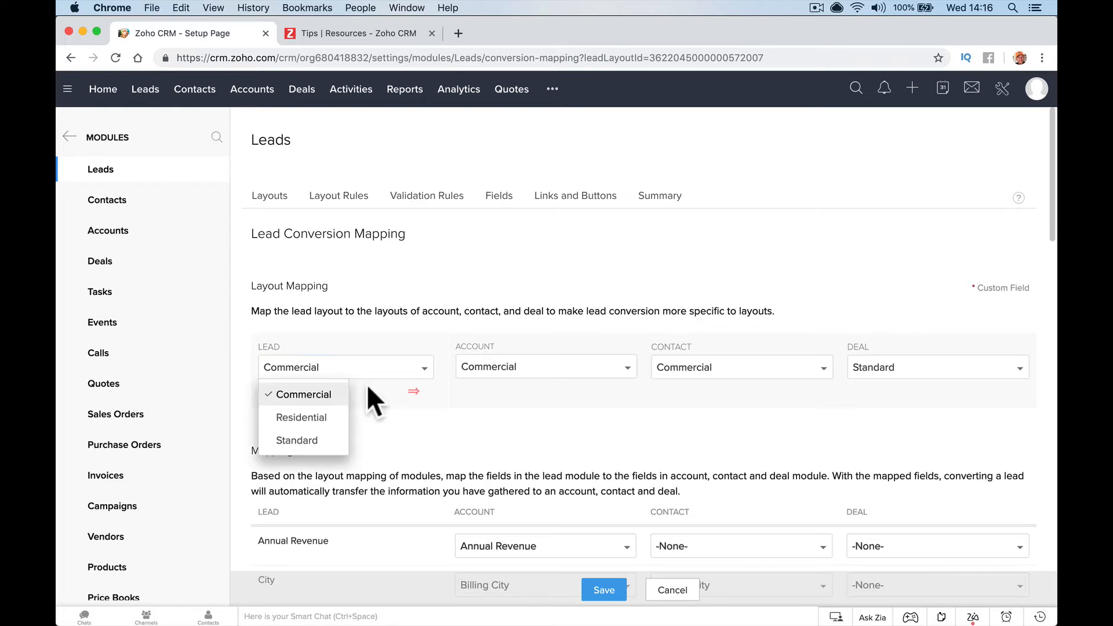
{"action": "left_click", "coordinate": [354, 437]}
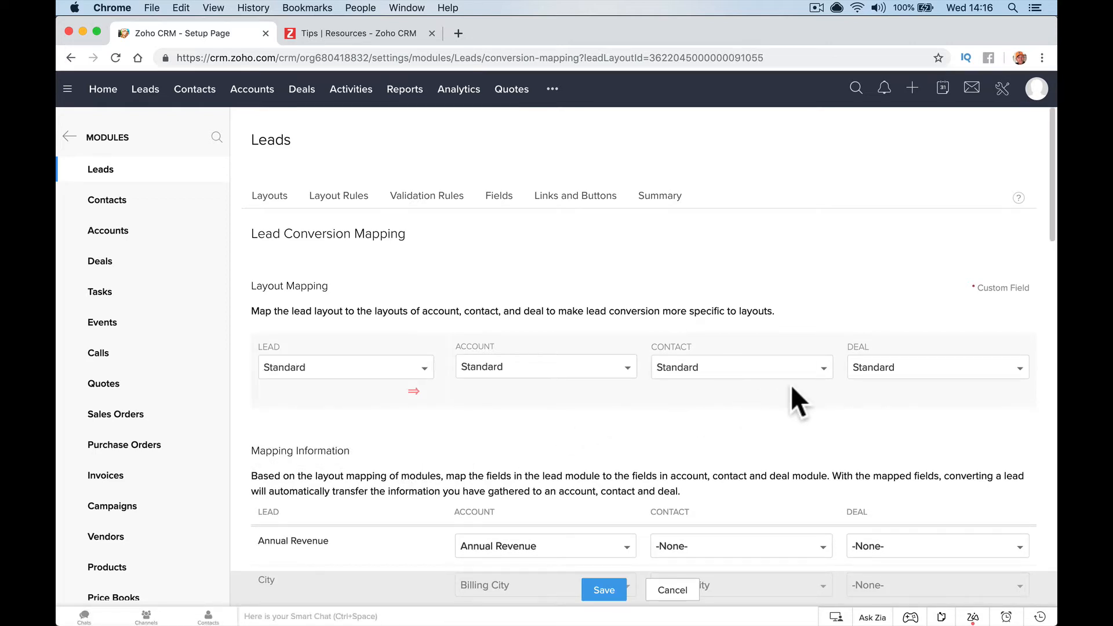
{"action": "left_click", "coordinate": [406, 373]}
{"action": "left_click", "coordinate": [360, 414]}
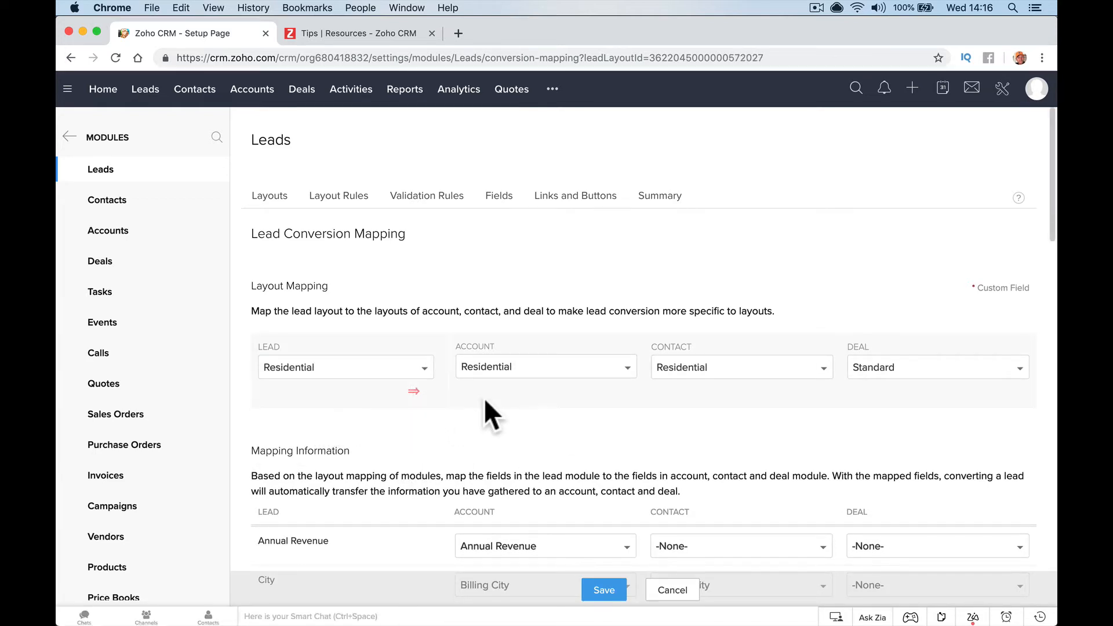
{"action": "left_click", "coordinate": [307, 371]}
{"action": "left_click", "coordinate": [304, 394]}
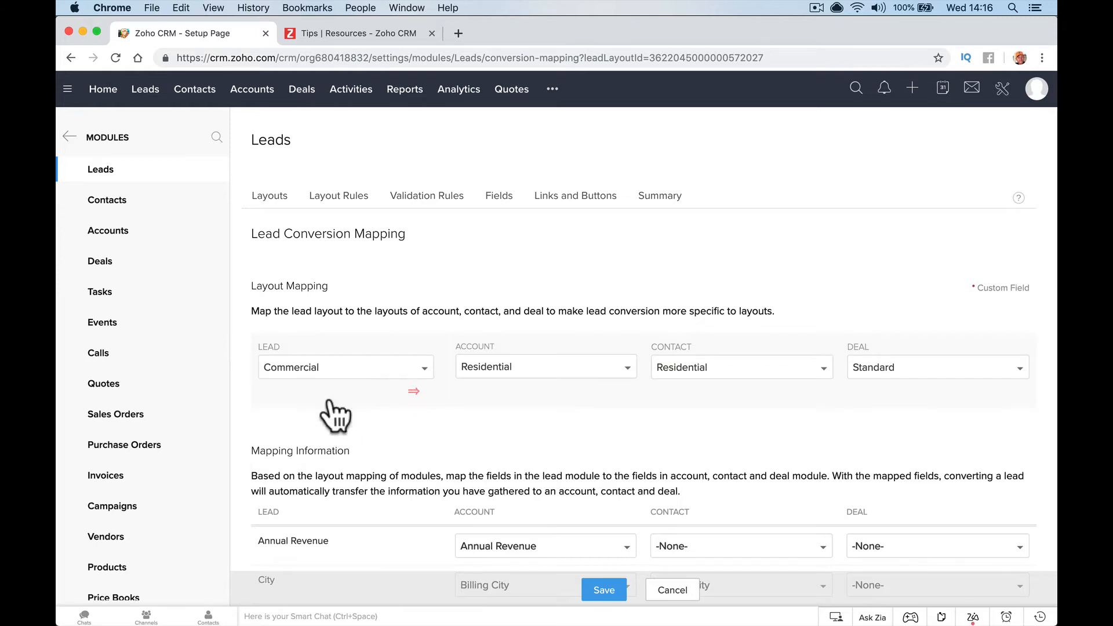
{"action": "left_click", "coordinate": [604, 589]}
{"action": "scroll", "coordinate": [561, 395], "scroll_direction": "down", "scroll_amount": 1}
{"action": "scroll", "coordinate": [562, 399], "scroll_direction": "down", "scroll_amount": 10}
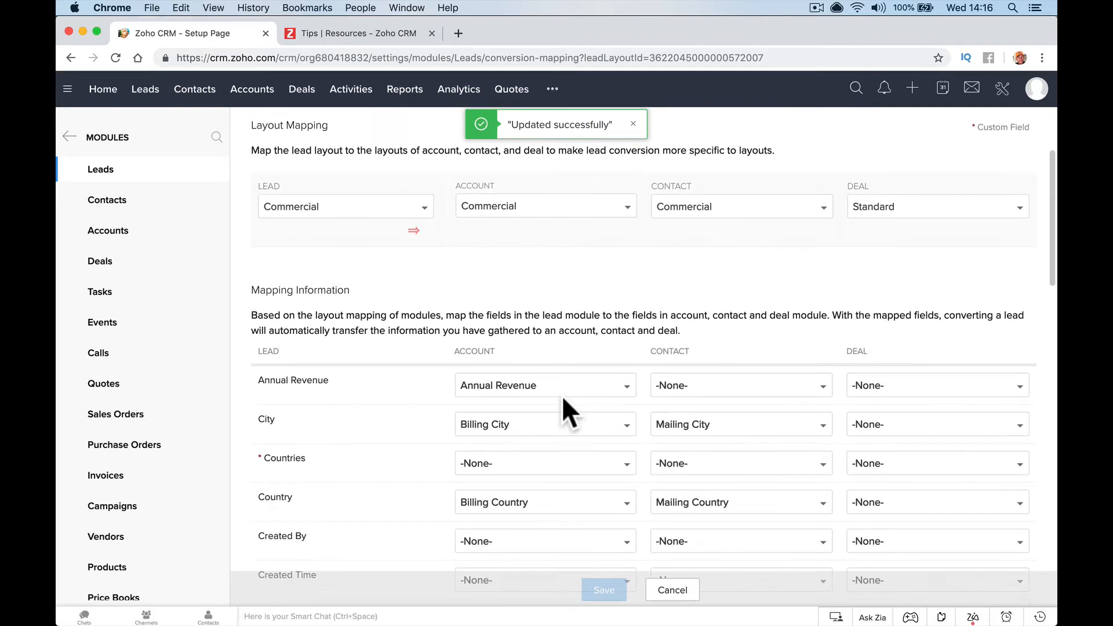
{"action": "scroll", "coordinate": [591, 501], "scroll_direction": "up", "scroll_amount": 12}
{"action": "scroll", "coordinate": [591, 486], "scroll_direction": "up", "scroll_amount": 1}
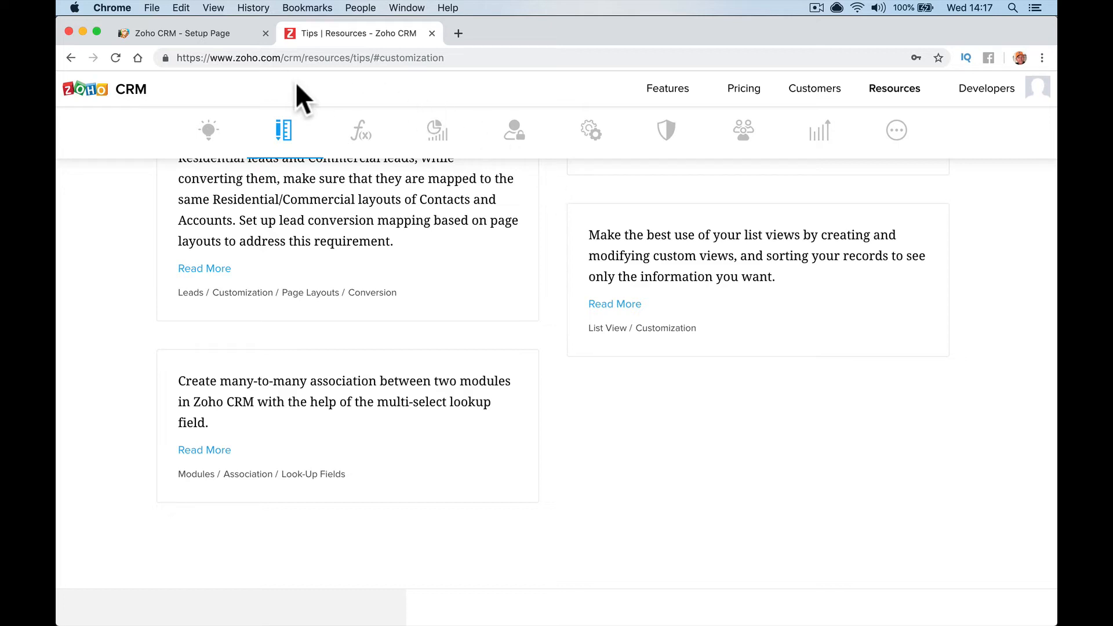
Return to the CRM setup tab and open the All Contacts list
{"action": "left_click", "coordinate": [220, 35]}
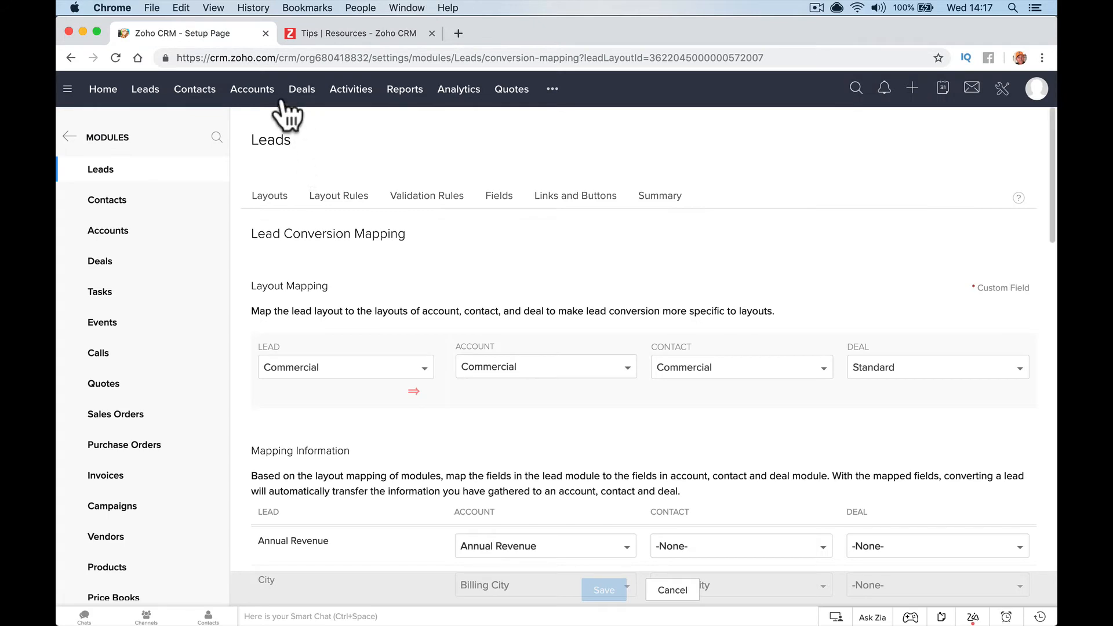
{"action": "left_click", "coordinate": [195, 90]}
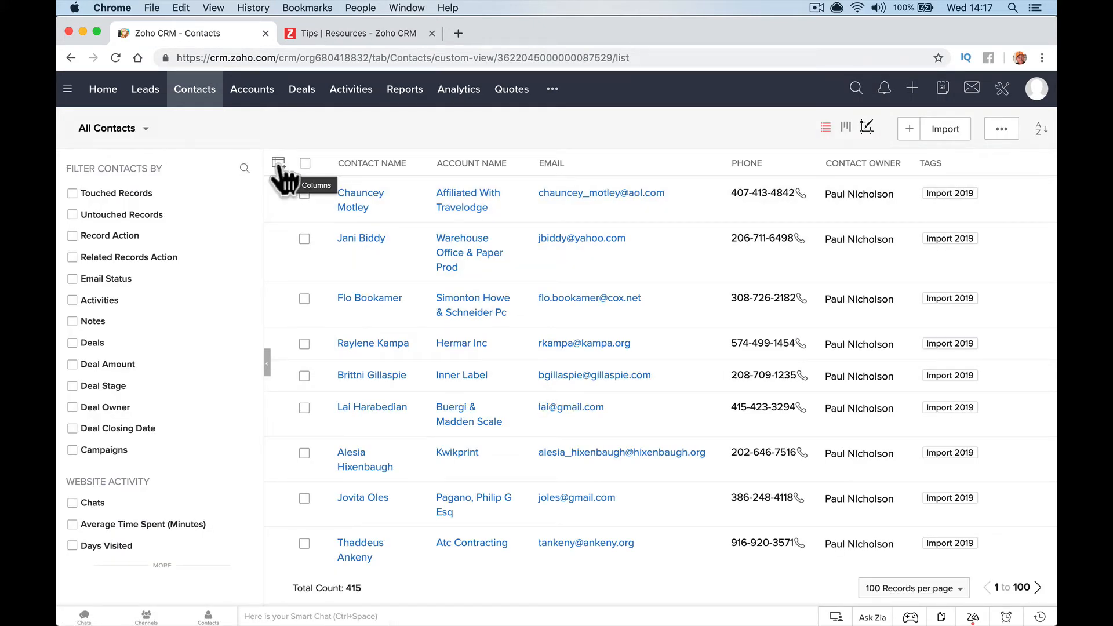
Review the contact list's columns and the All Contacts view editor without changing anything
{"action": "left_click", "coordinate": [279, 166]}
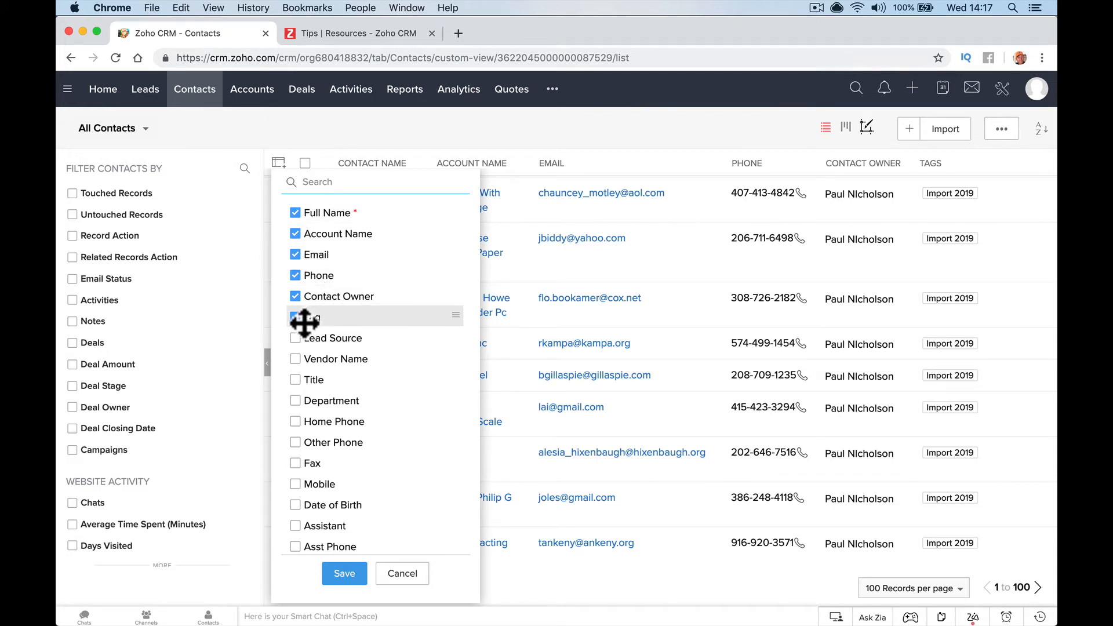
{"action": "left_click", "coordinate": [250, 131]}
{"action": "left_click", "coordinate": [144, 130]}
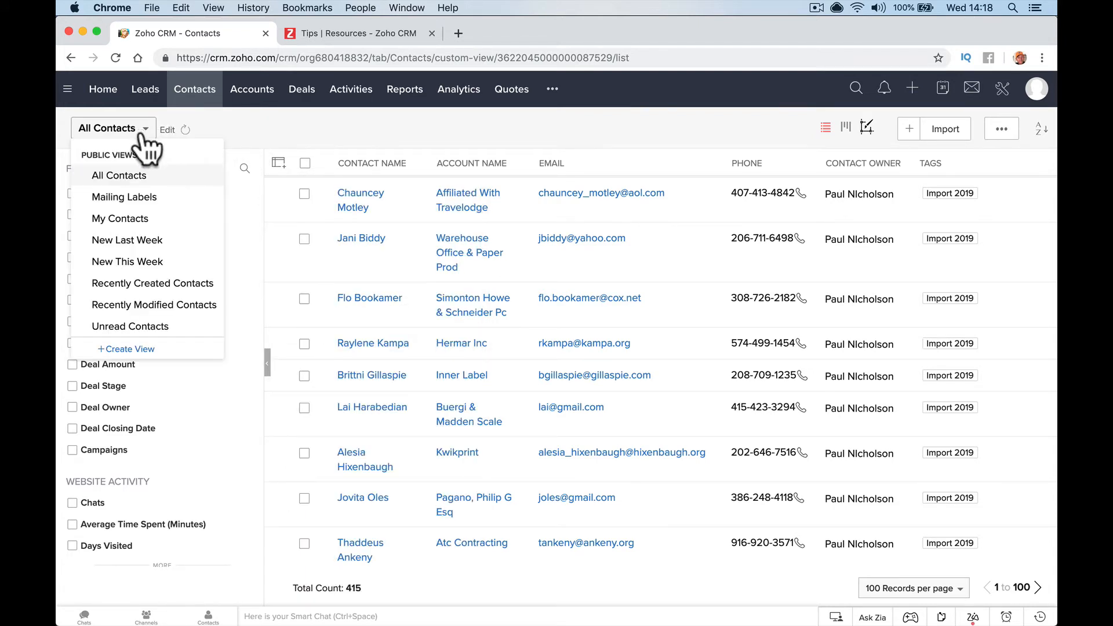
{"action": "left_click", "coordinate": [166, 130]}
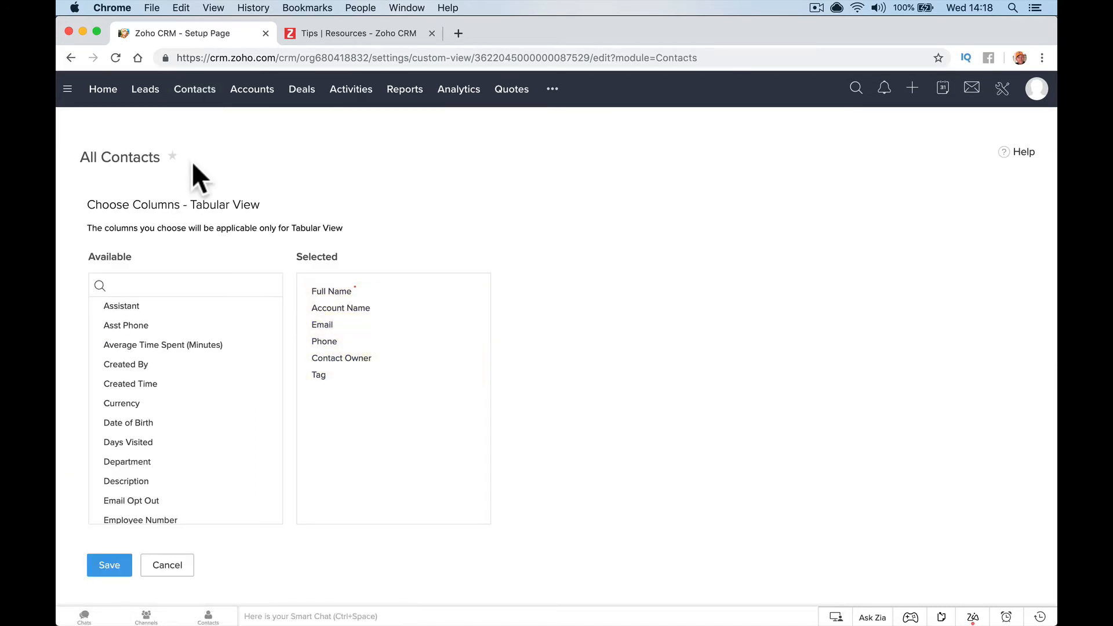
{"action": "left_click", "coordinate": [167, 566]}
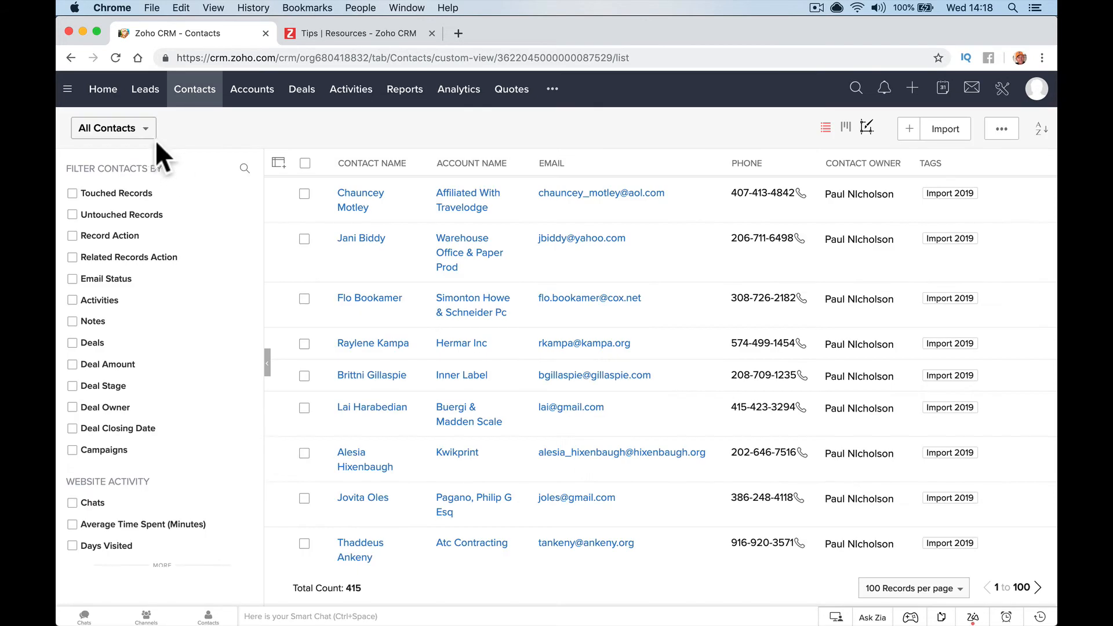
Start a new contacts custom view named 'Nwee Contacts'
{"action": "left_click", "coordinate": [145, 129]}
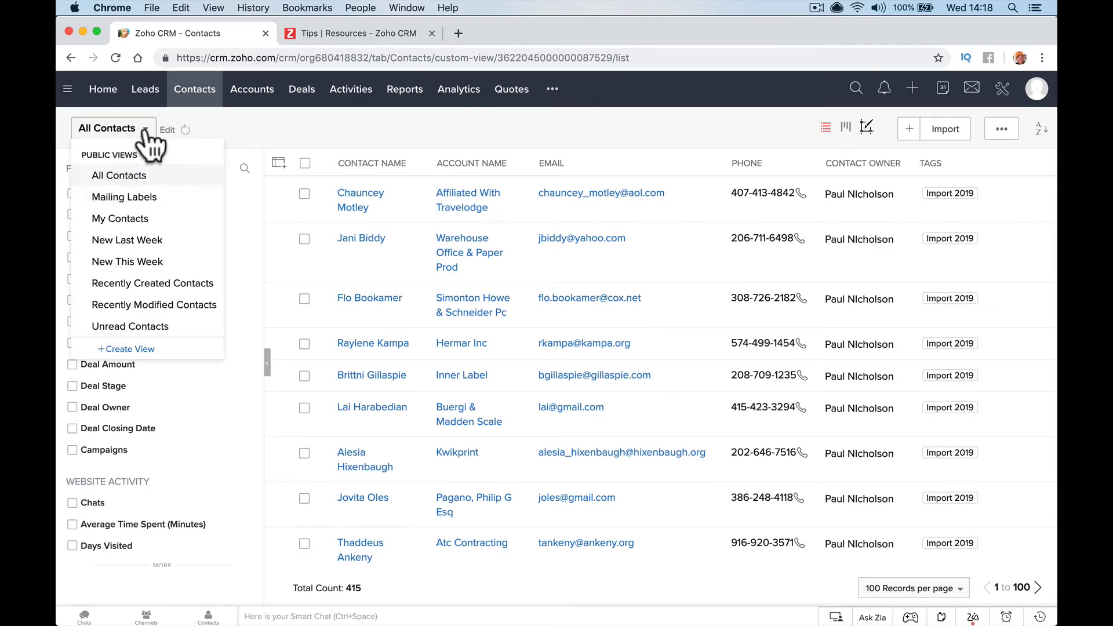
{"action": "left_click", "coordinate": [129, 348]}
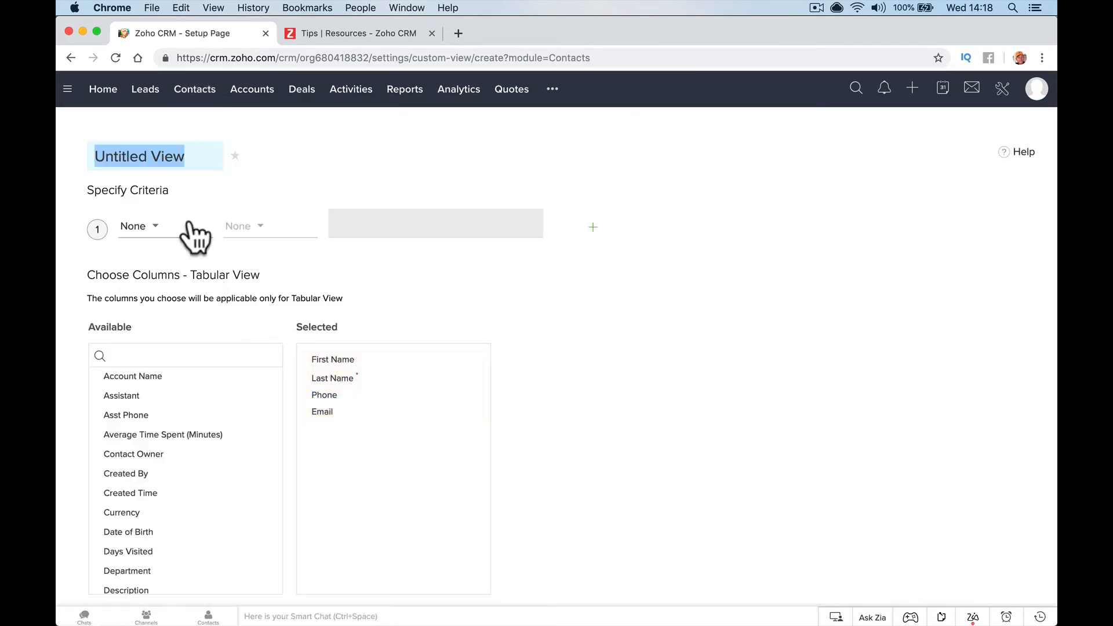
{"action": "type", "text": "Nwee"}
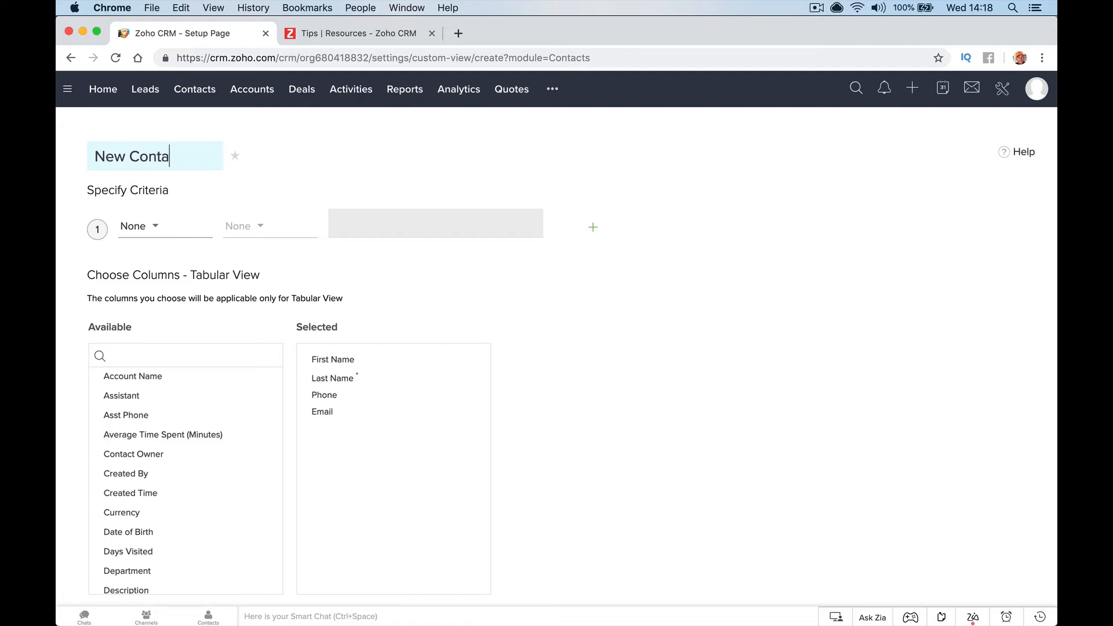
{"action": "type", "text": "Contacts"}
Try Created Time as the view's criterion field and browse the field list
{"action": "left_click", "coordinate": [154, 235]}
{"action": "scroll", "coordinate": [209, 362], "scroll_direction": "down", "scroll_amount": 3}
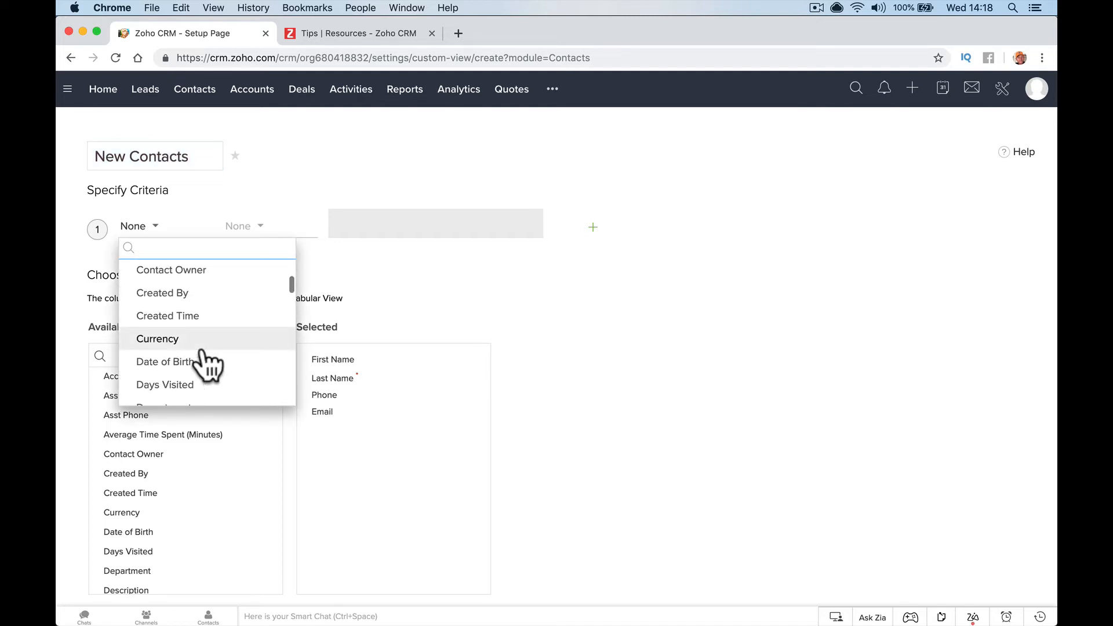
{"action": "left_click", "coordinate": [208, 318]}
{"action": "left_click", "coordinate": [184, 230]}
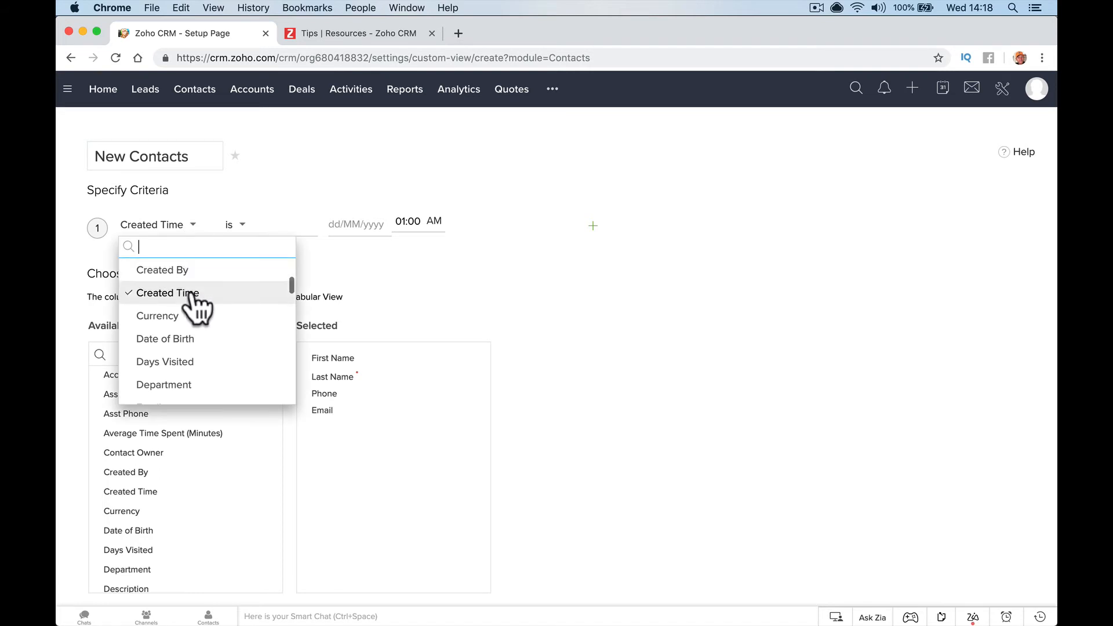
{"action": "scroll", "coordinate": [196, 274], "scroll_direction": "up", "scroll_amount": 1}
{"action": "left_click", "coordinate": [363, 281]}
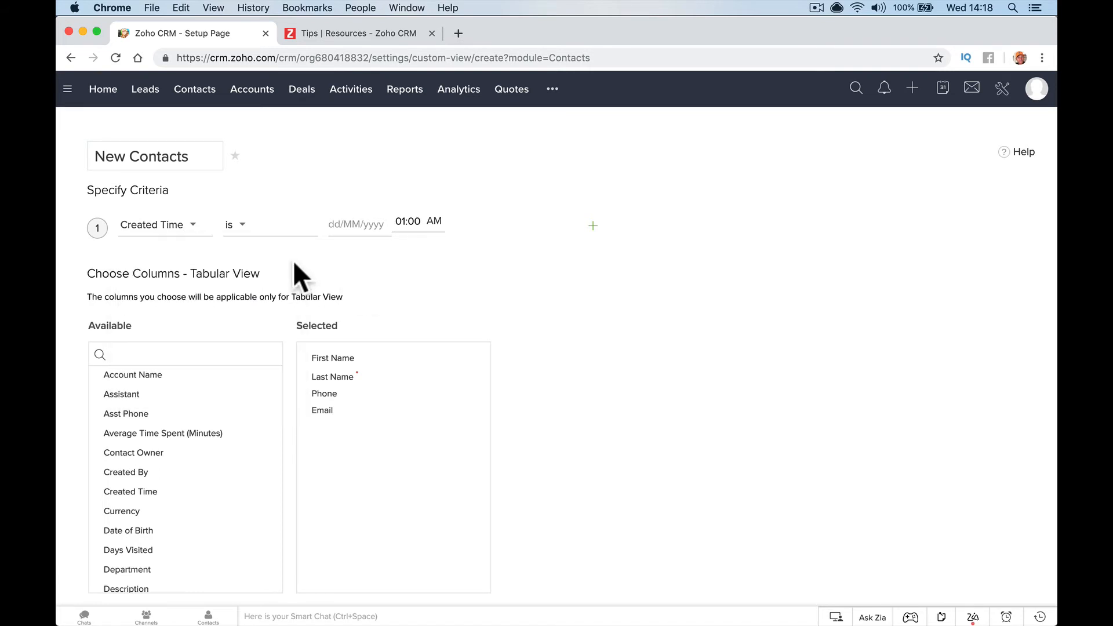
{"action": "left_click", "coordinate": [193, 225]}
{"action": "scroll", "coordinate": [212, 292], "scroll_direction": "up", "scroll_amount": 3}
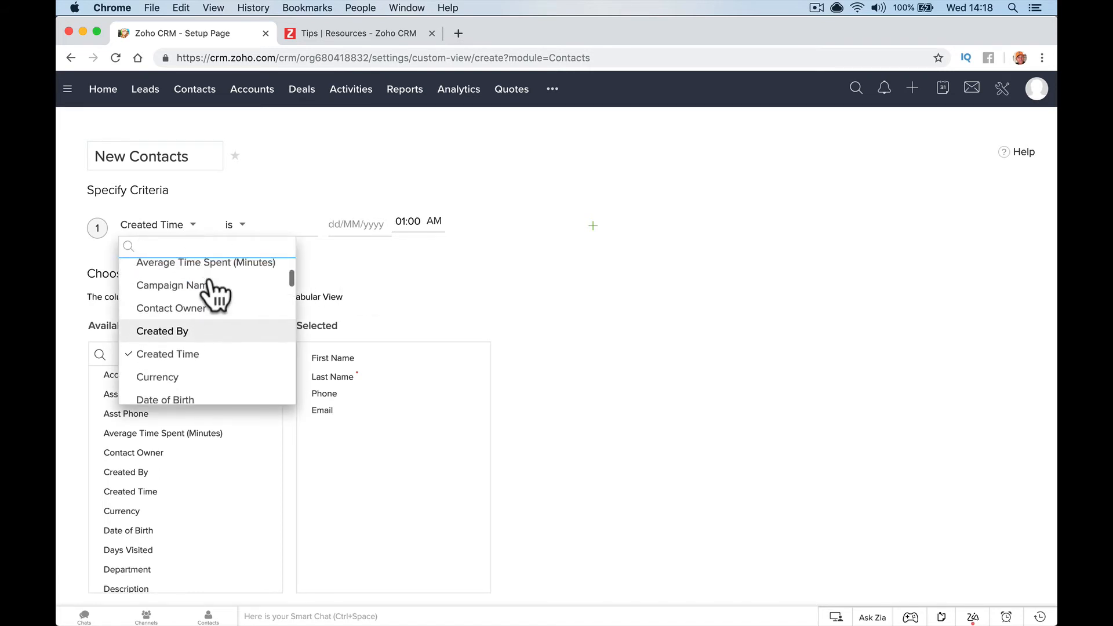
{"action": "scroll", "coordinate": [211, 293], "scroll_direction": "up", "scroll_amount": 5}
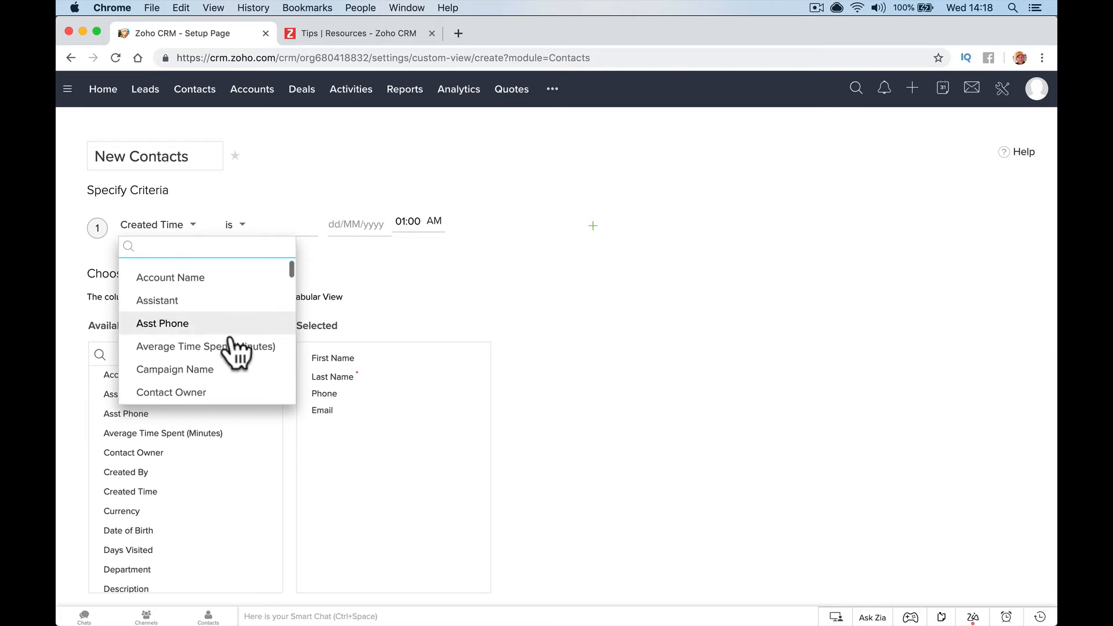
{"action": "scroll", "coordinate": [231, 339], "scroll_direction": "down", "scroll_amount": 10}
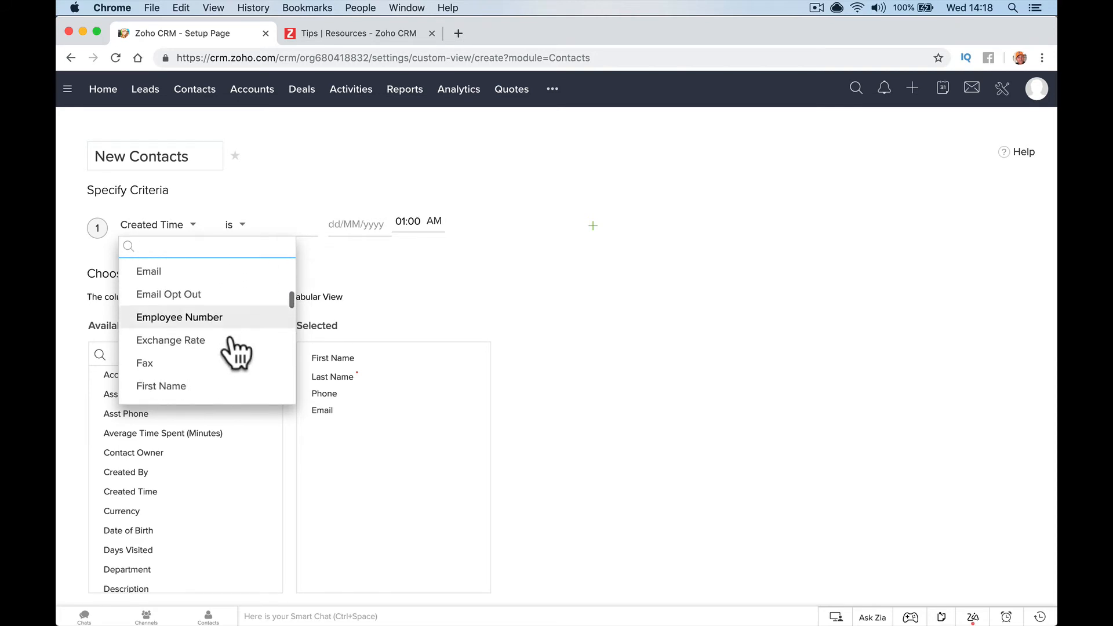
{"action": "scroll", "coordinate": [235, 352], "scroll_direction": "down", "scroll_amount": 5}
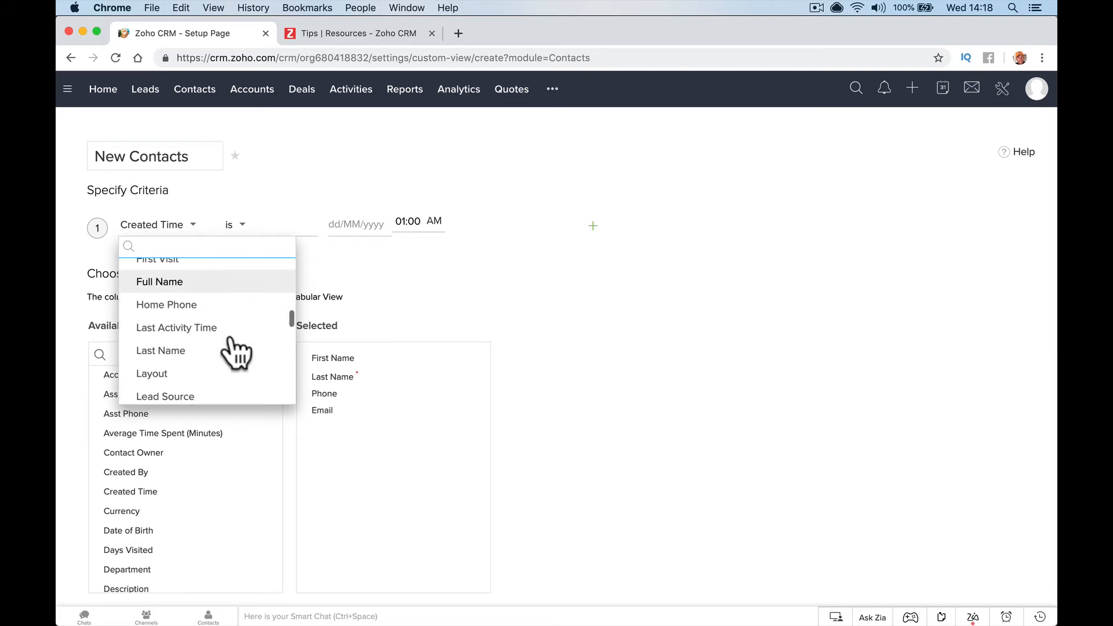
{"action": "scroll", "coordinate": [235, 352], "scroll_direction": "down", "scroll_amount": 8}
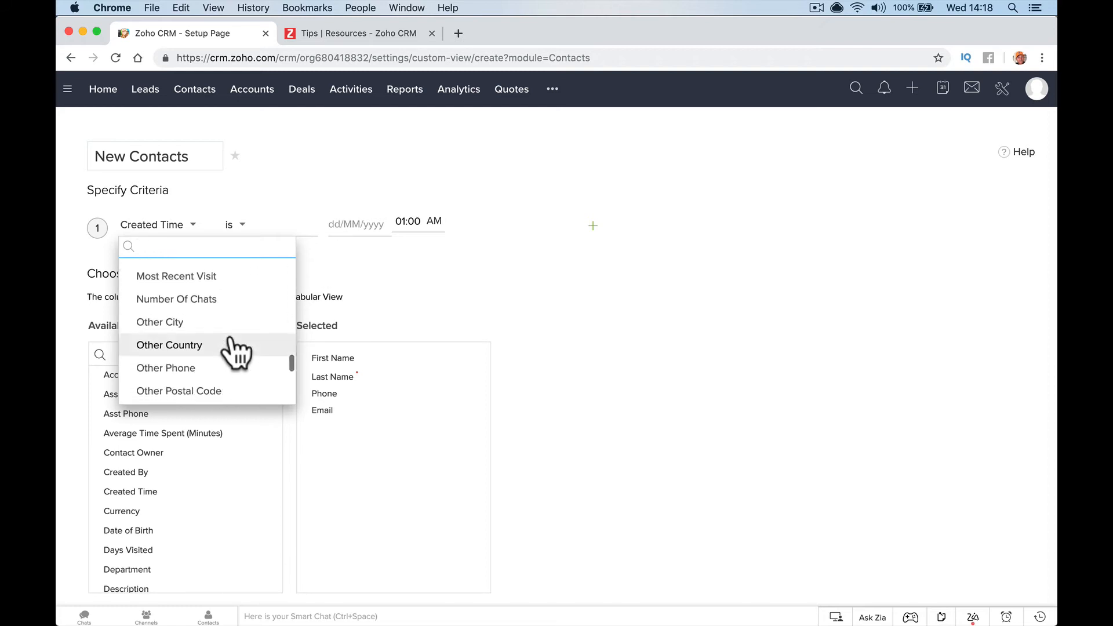
Correct the view name to 'New' and filter by Tag is Import 2019
{"action": "left_click", "coordinate": [174, 155]}
{"action": "type", "text": "New"}
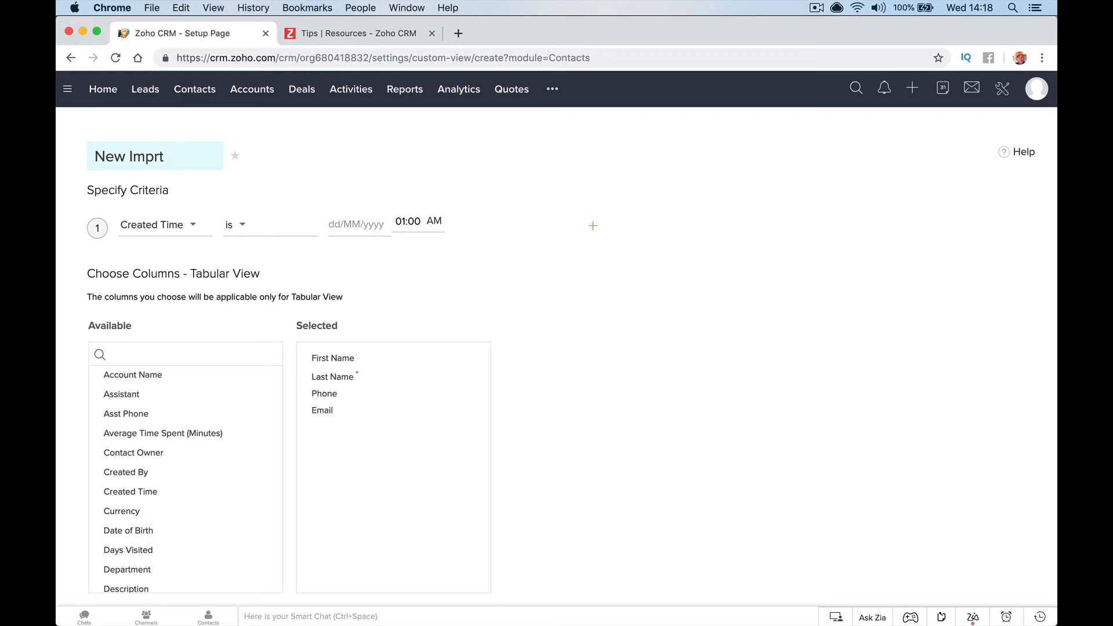
{"action": "left_click", "coordinate": [159, 224]}
{"action": "scroll", "coordinate": [168, 331], "scroll_direction": "down", "scroll_amount": 10}
{"action": "left_click", "coordinate": [174, 298]}
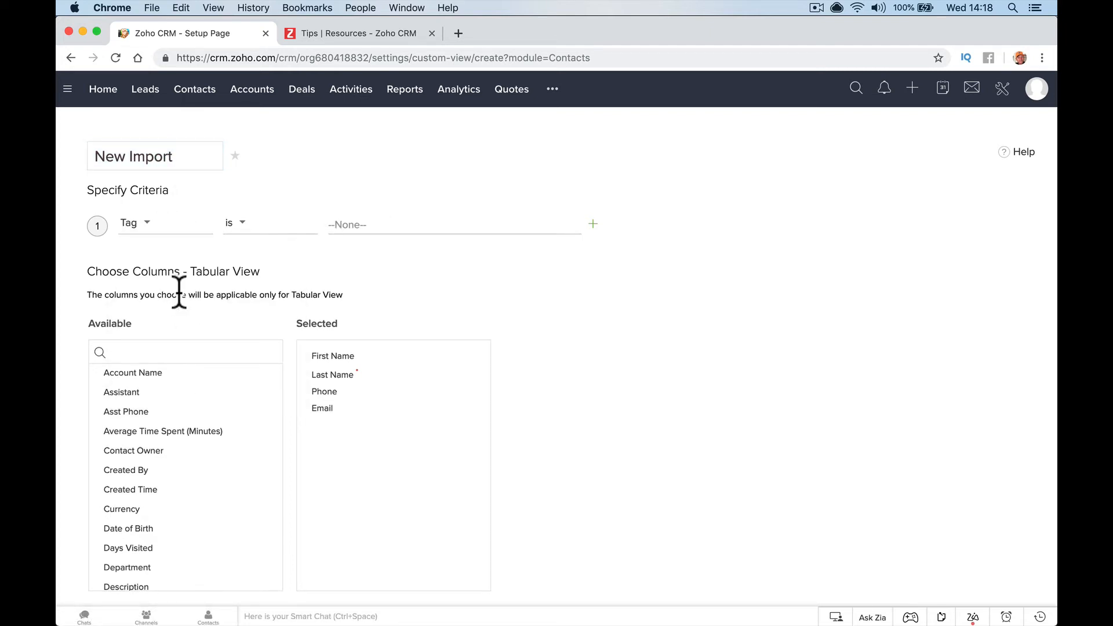
{"action": "left_click", "coordinate": [360, 224]}
{"action": "left_click", "coordinate": [370, 248]}
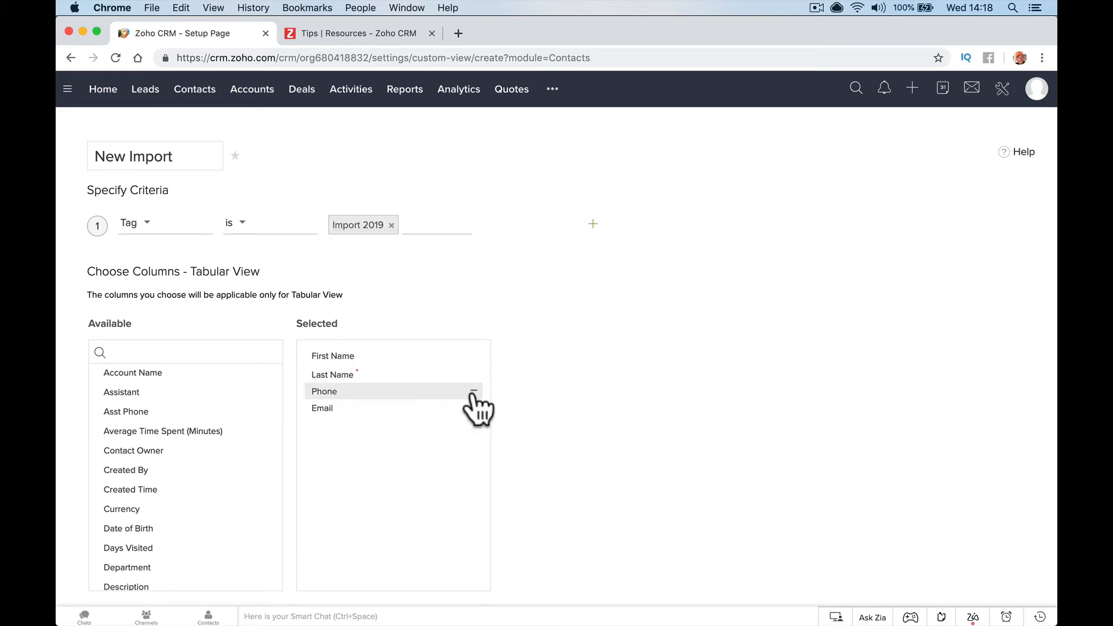
Save the custom view, shared with Only me
{"action": "left_click_drag", "start_coordinate": [473, 392], "coordinate": [186, 409]}
{"action": "scroll", "coordinate": [510, 439], "scroll_direction": "down", "scroll_amount": 5}
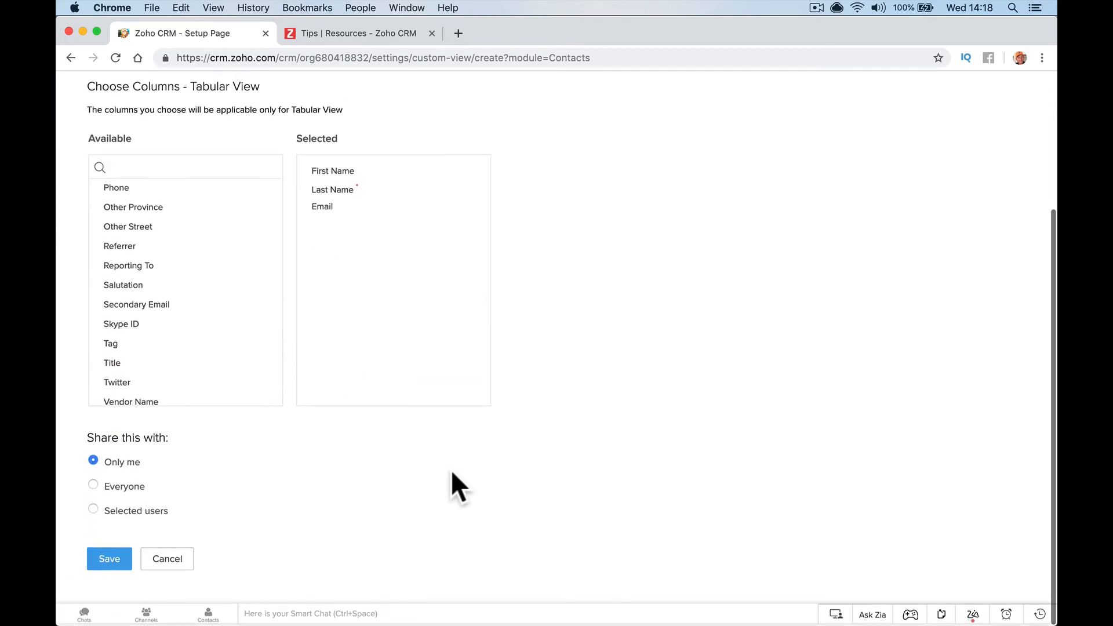
{"action": "left_click", "coordinate": [118, 550]}
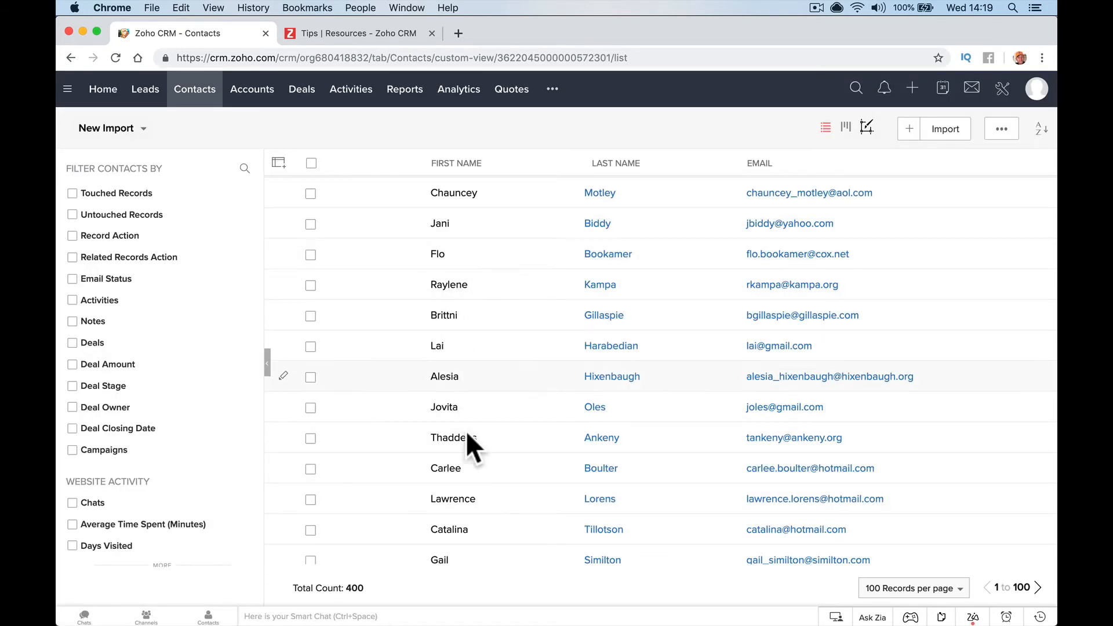
Add the Tag column to the New Import contact list
{"action": "scroll", "coordinate": [479, 481], "scroll_direction": "down", "scroll_amount": 10}
{"action": "scroll", "coordinate": [479, 481], "scroll_direction": "up", "scroll_amount": 10}
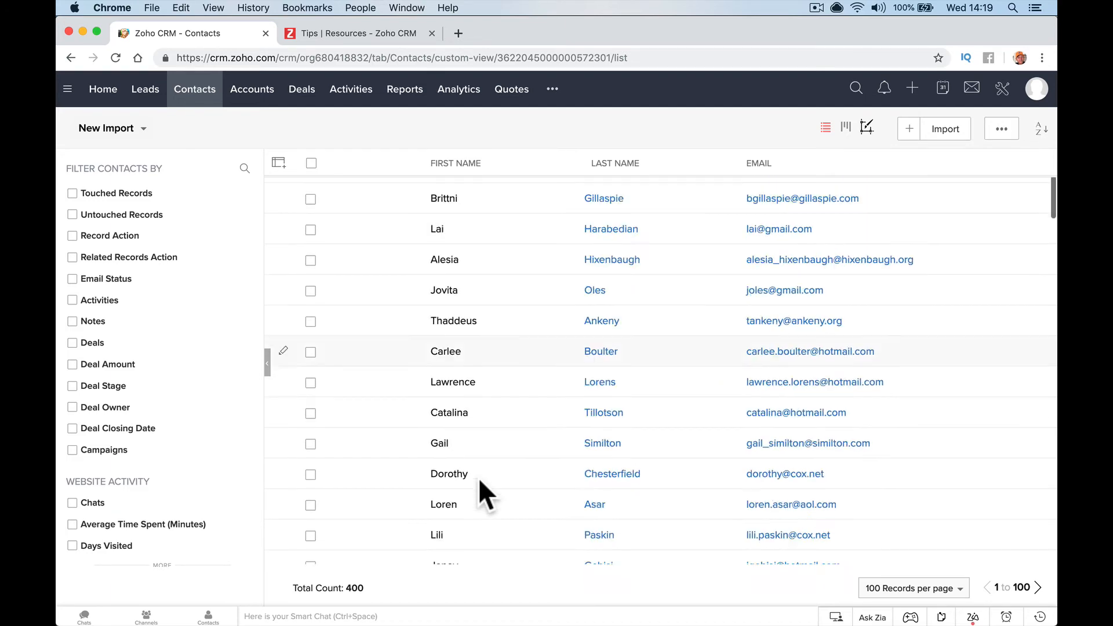
{"action": "left_click", "coordinate": [278, 162]}
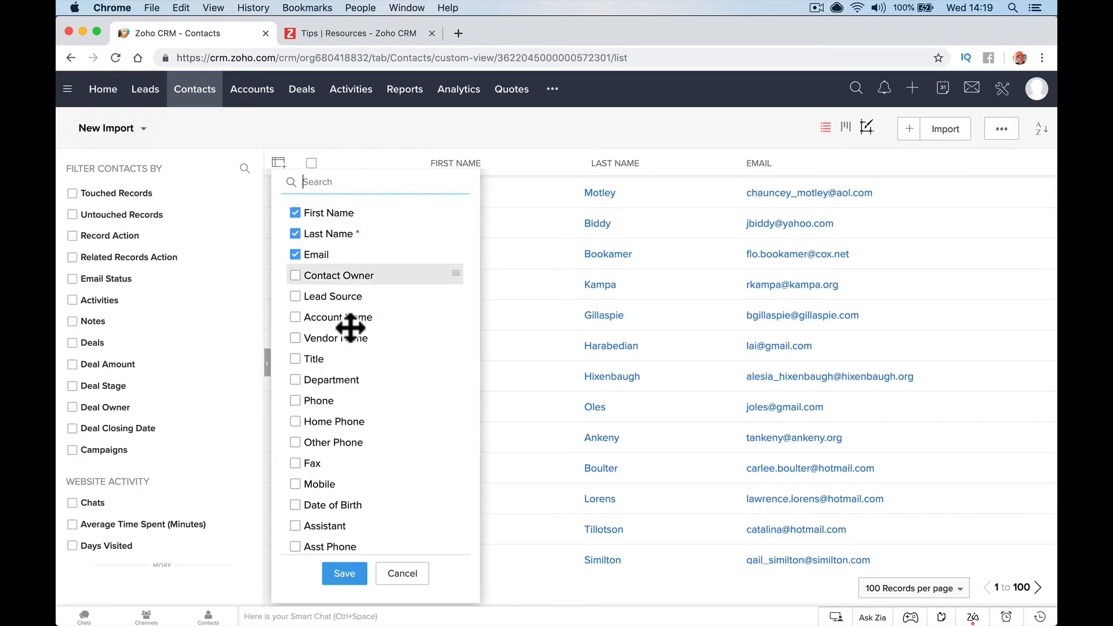
{"action": "scroll", "coordinate": [322, 398], "scroll_direction": "down", "scroll_amount": 5}
{"action": "scroll", "coordinate": [322, 398], "scroll_direction": "down", "scroll_amount": 10}
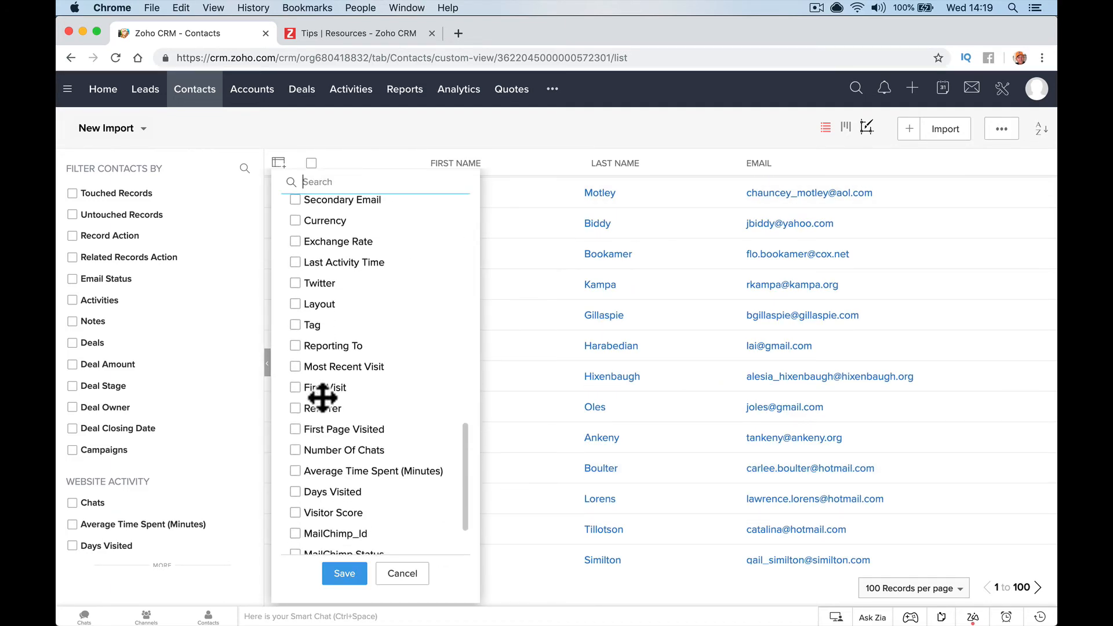
{"action": "left_click", "coordinate": [293, 290]}
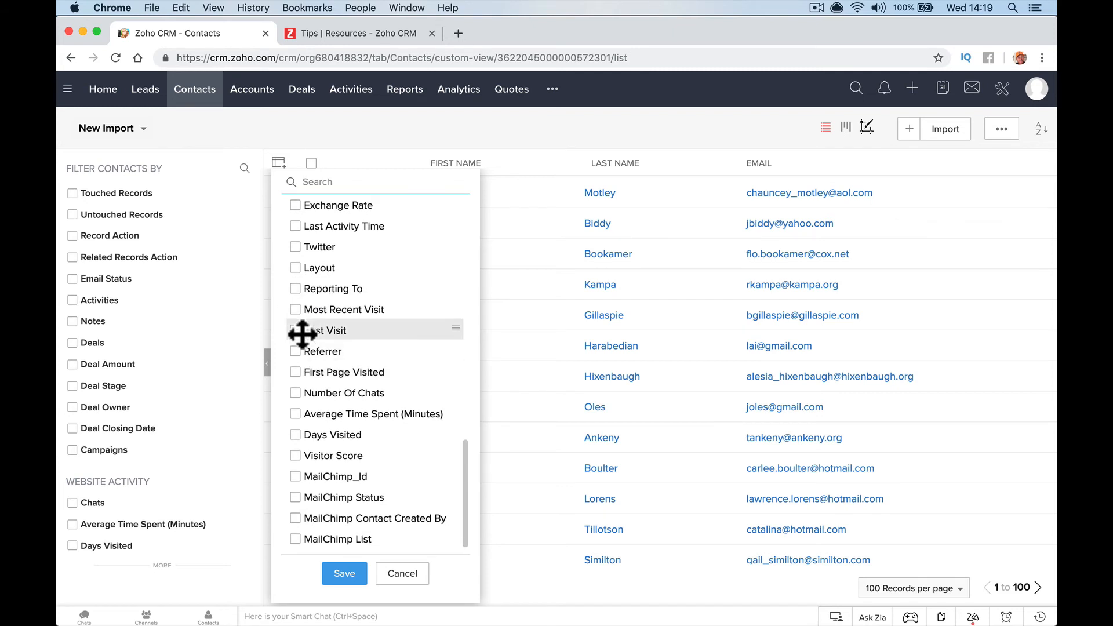
{"action": "left_click", "coordinate": [343, 573]}
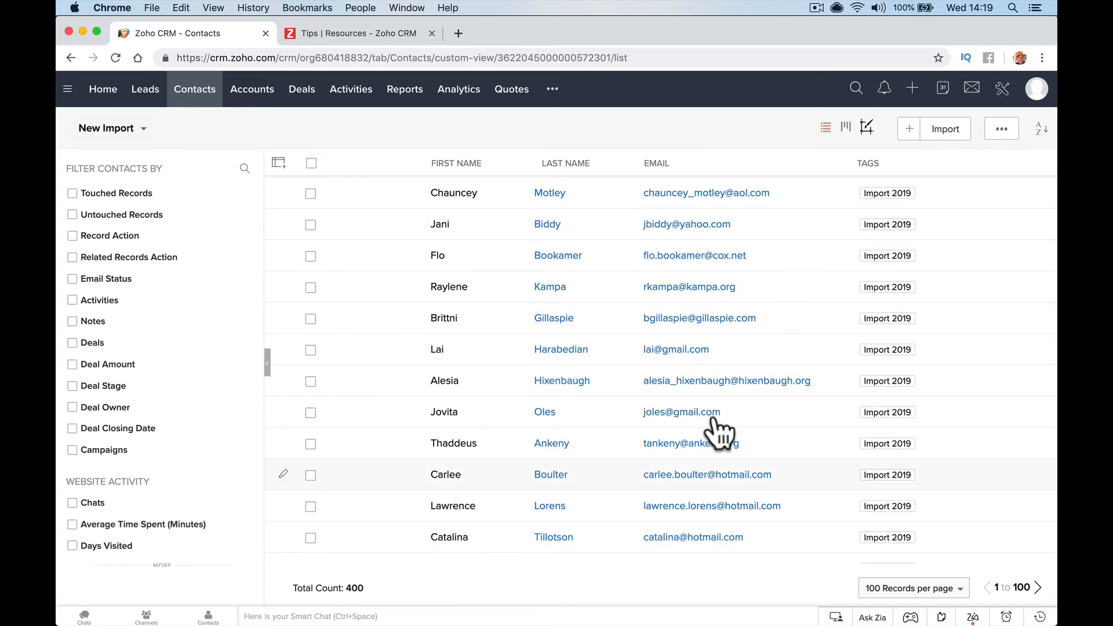
Open the New Import view for editing
{"action": "left_click", "coordinate": [140, 129]}
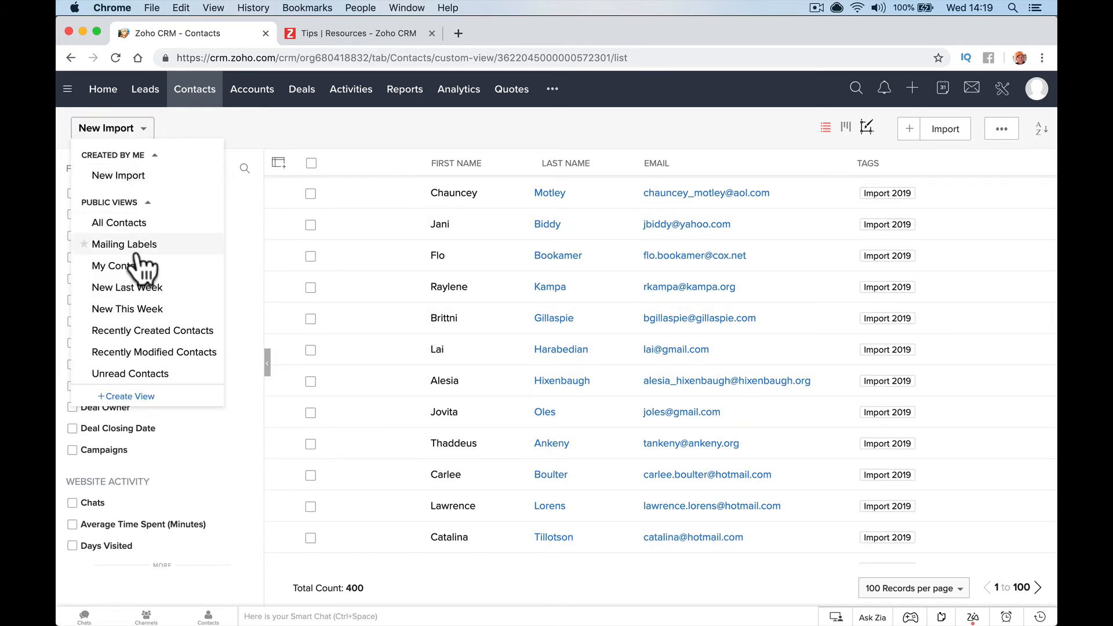
{"action": "left_click", "coordinate": [273, 156]}
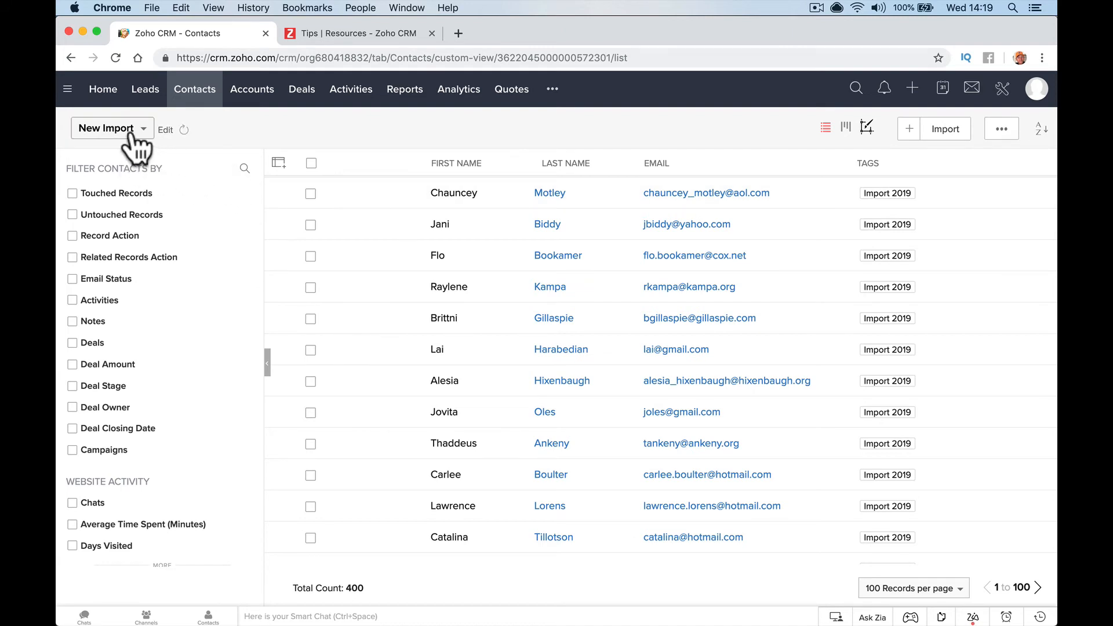
{"action": "left_click", "coordinate": [165, 129]}
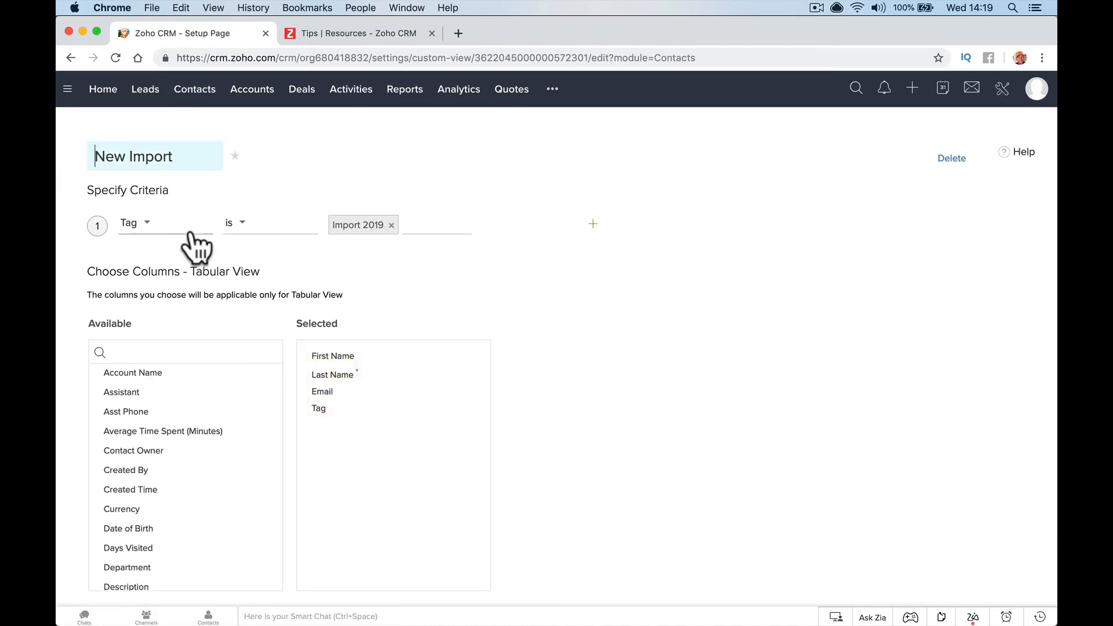
Resave the New Import view with its Import 2019 tag criterion
{"action": "scroll", "coordinate": [321, 402], "scroll_direction": "down", "scroll_amount": 3}
{"action": "scroll", "coordinate": [319, 402], "scroll_direction": "down", "scroll_amount": 2}
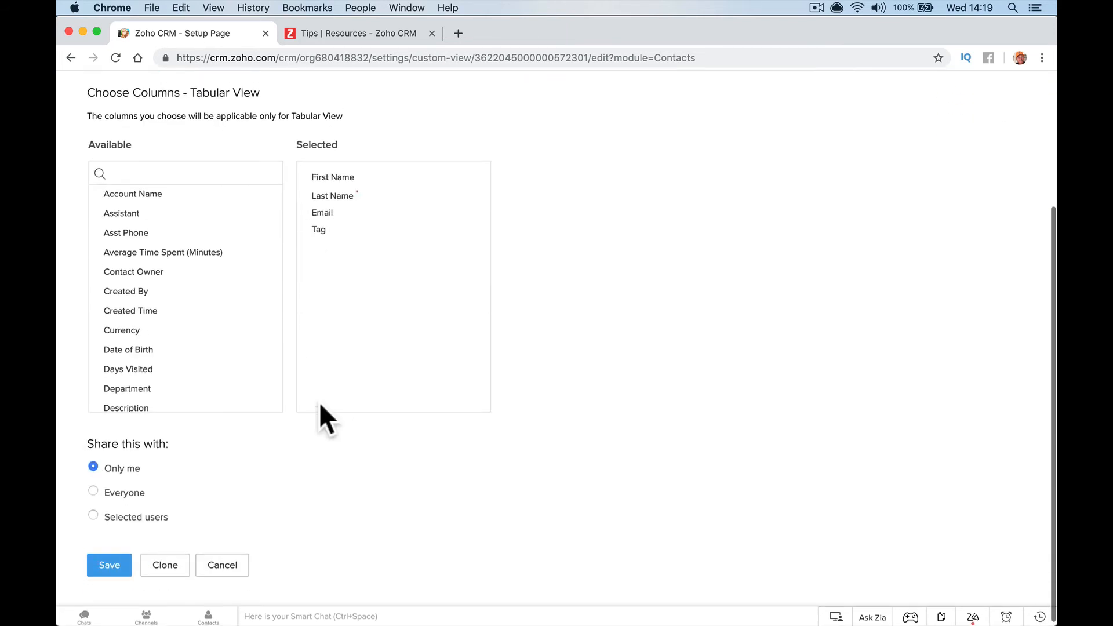
{"action": "left_click", "coordinate": [109, 562]}
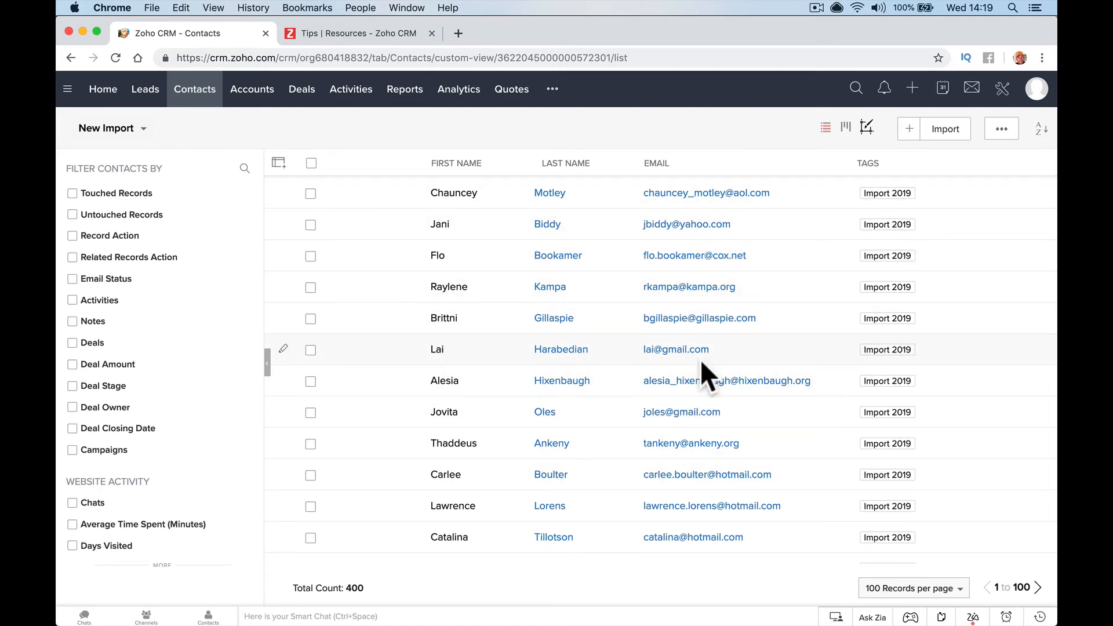
Switch the contact list to All Contacts and open its view settings
{"action": "left_click", "coordinate": [141, 132]}
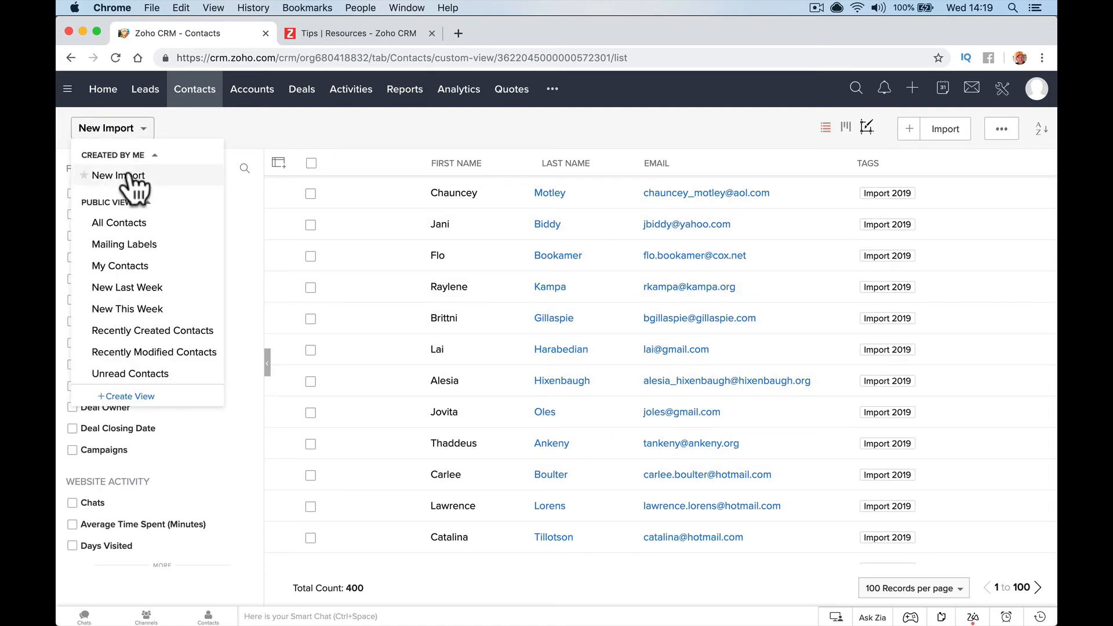
{"action": "left_click", "coordinate": [128, 224]}
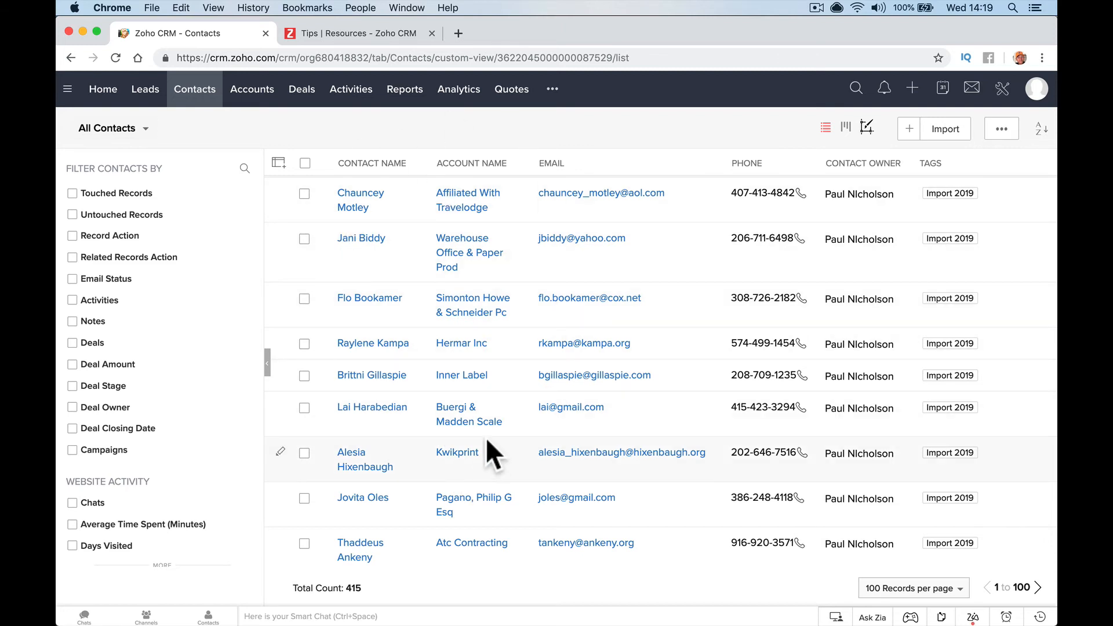
{"action": "left_click", "coordinate": [164, 130]}
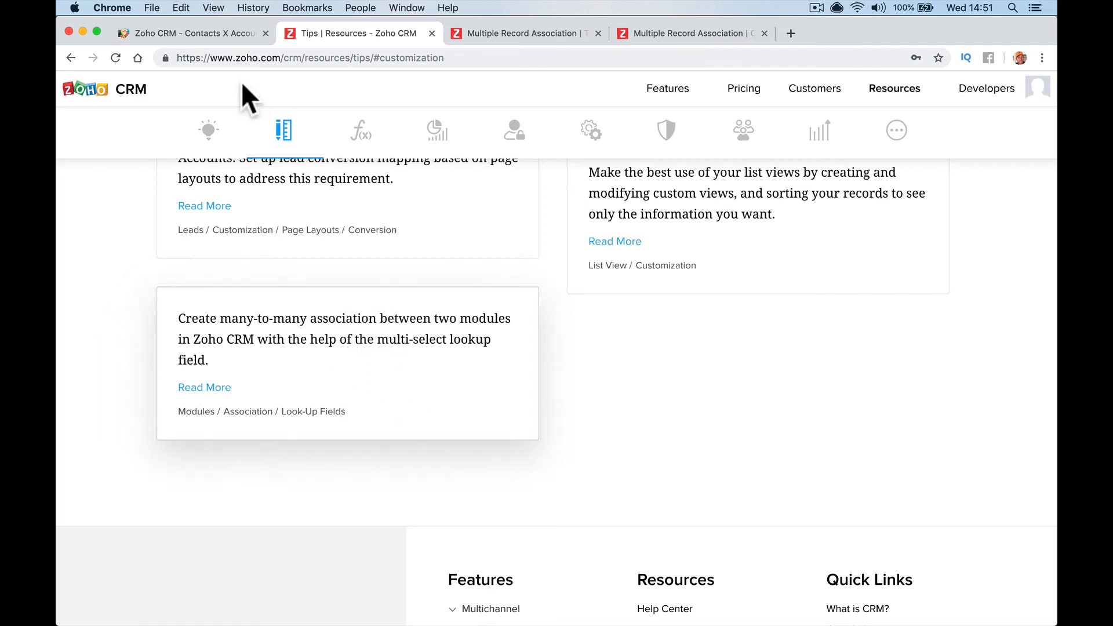
Open the first contact's record and view its linked Multi-Companies accounts
{"action": "left_click", "coordinate": [226, 35]}
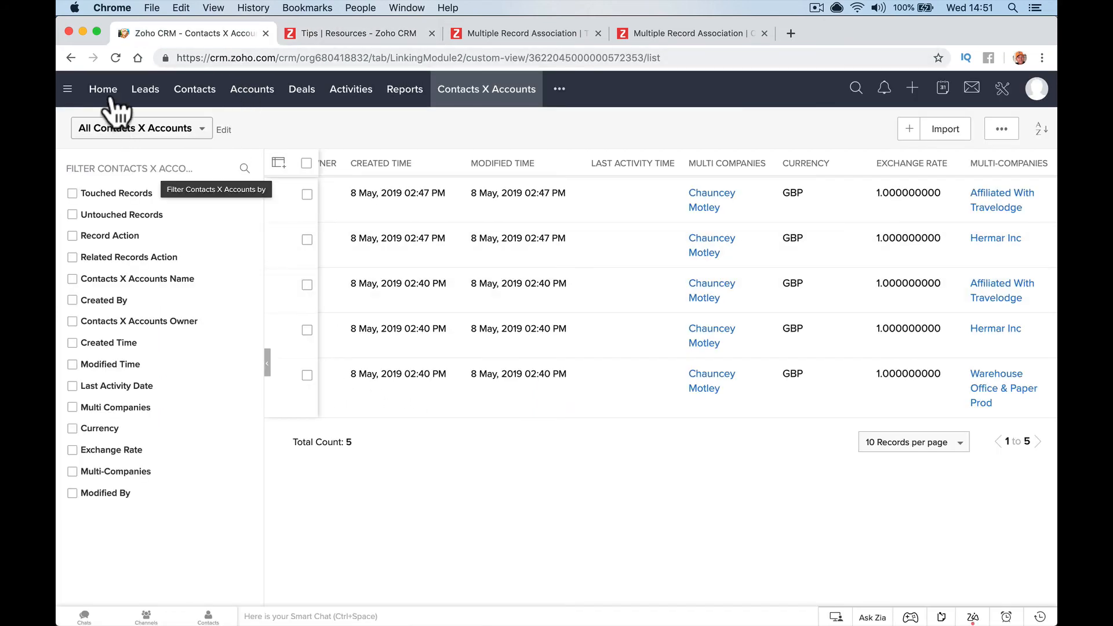
{"action": "left_click", "coordinate": [179, 95]}
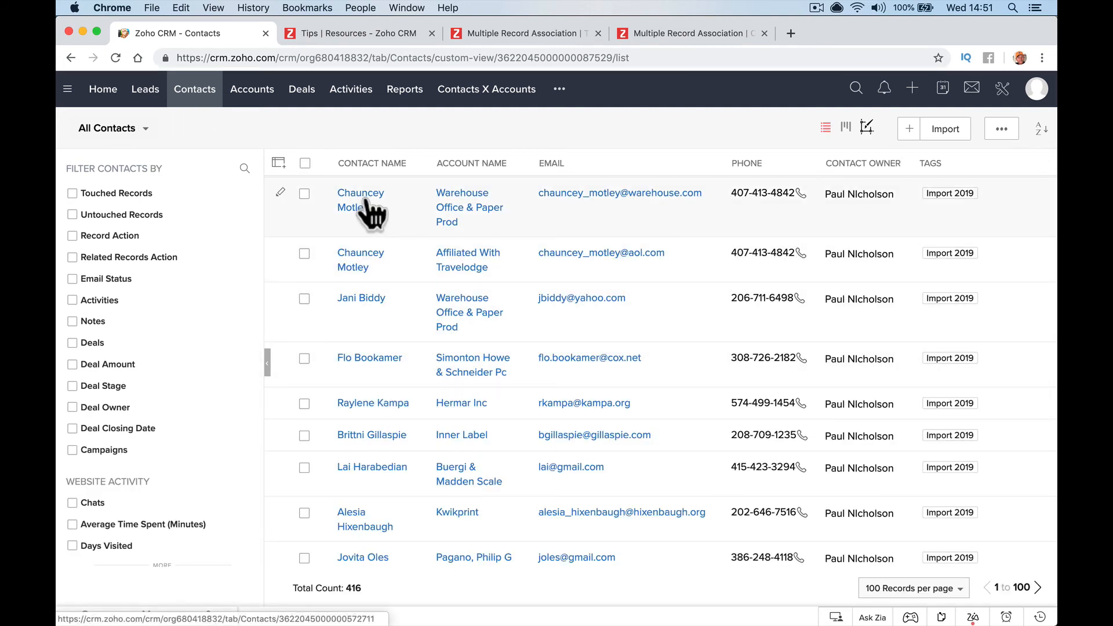
{"action": "left_click", "coordinate": [373, 202]}
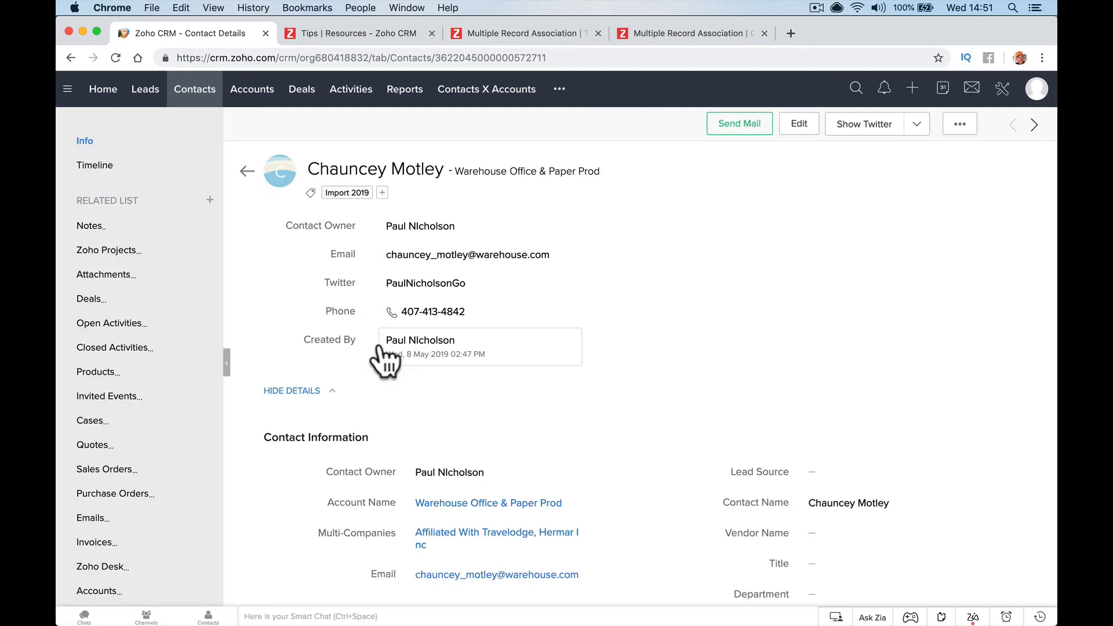
{"action": "scroll", "coordinate": [385, 353], "scroll_direction": "down", "scroll_amount": 4}
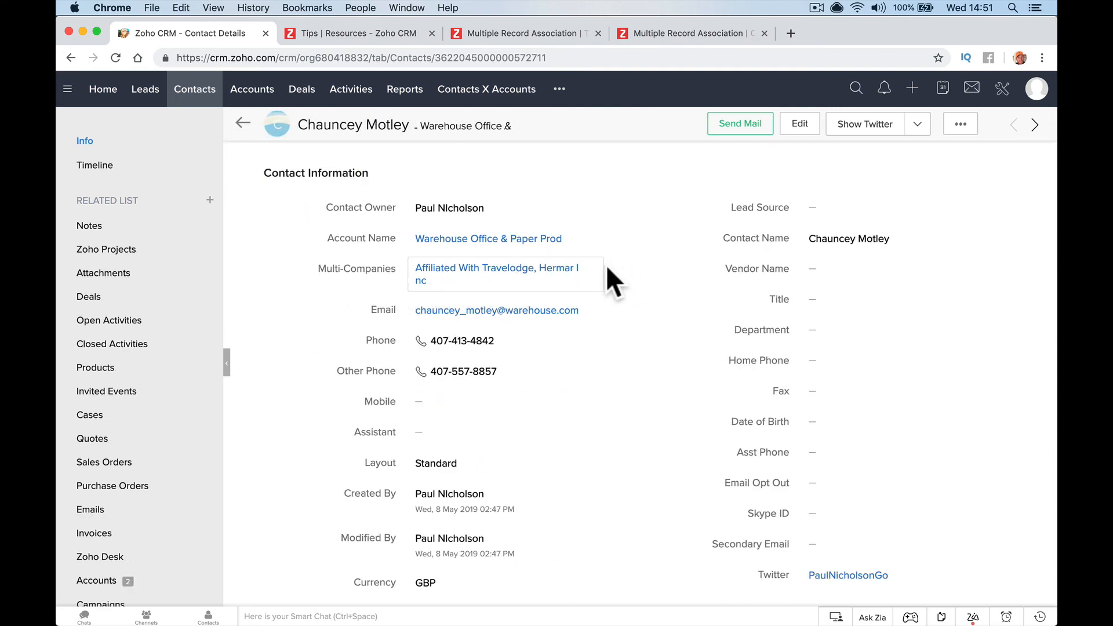
{"action": "left_click", "coordinate": [497, 277]}
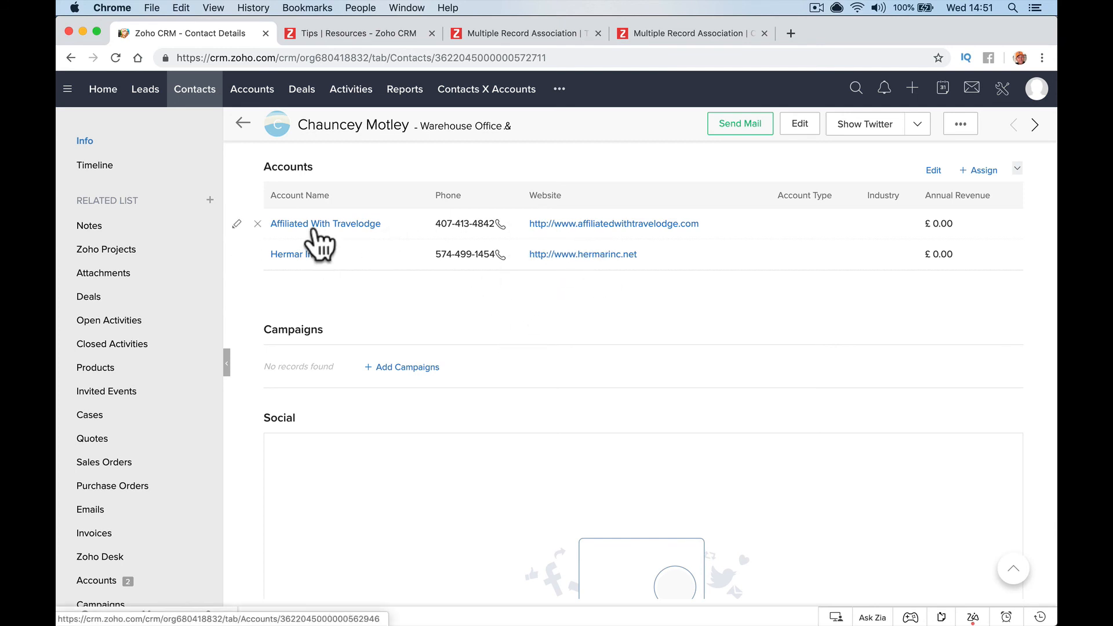
Review the five Contacts X Accounts records, then return to the Tips page
{"action": "left_click", "coordinate": [474, 91]}
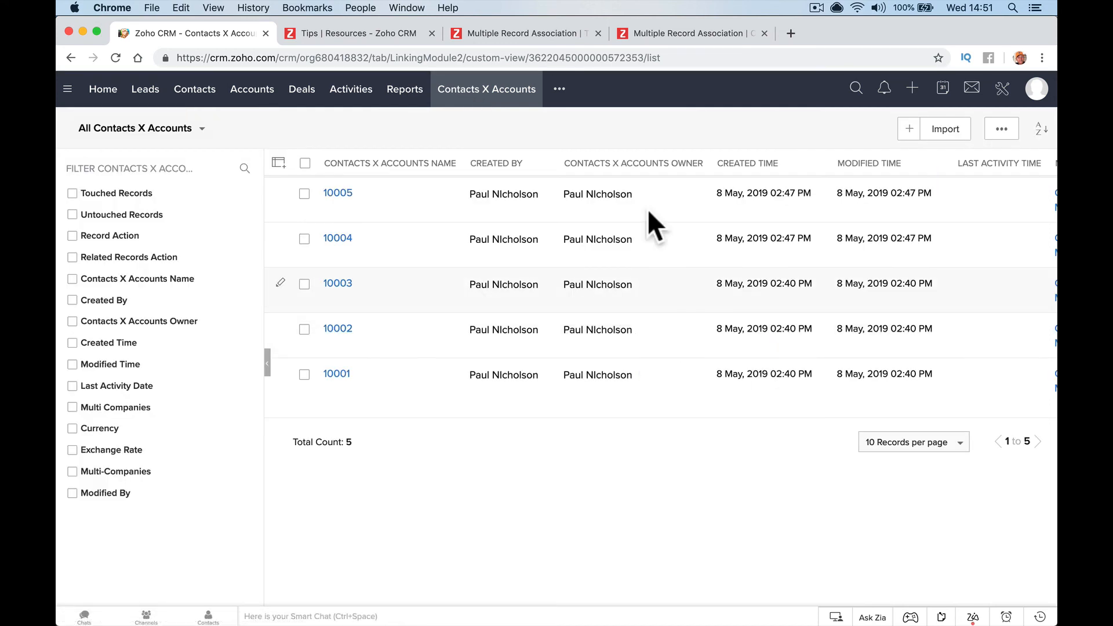
{"action": "scroll", "coordinate": [614, 342], "scroll_direction": "right", "scroll_amount": 6}
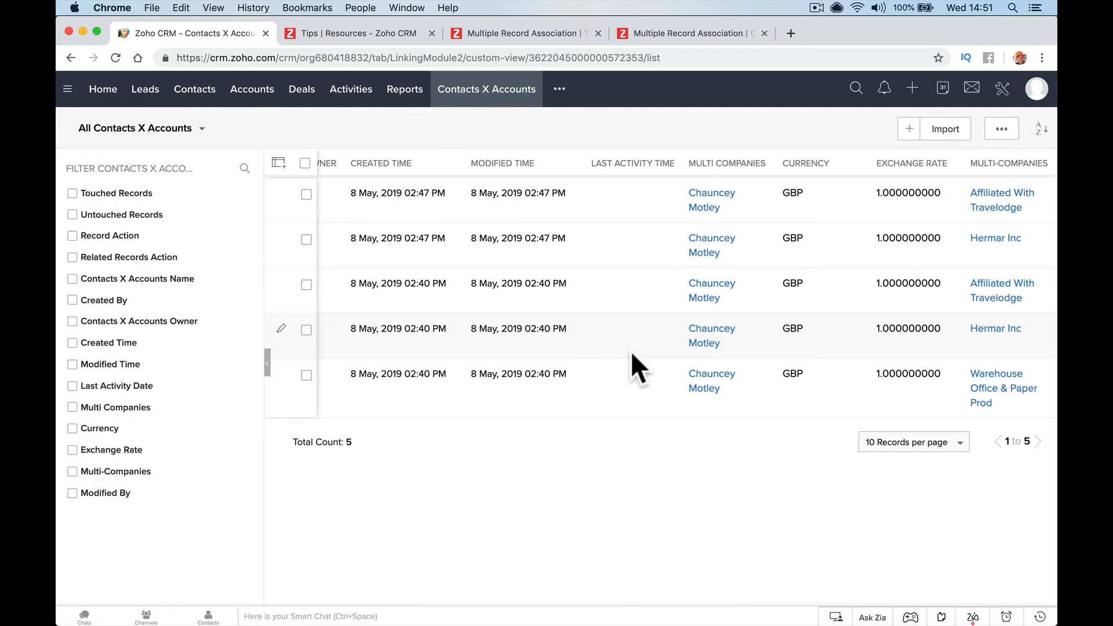
{"action": "scroll", "coordinate": [630, 350], "scroll_direction": "left", "scroll_amount": 6}
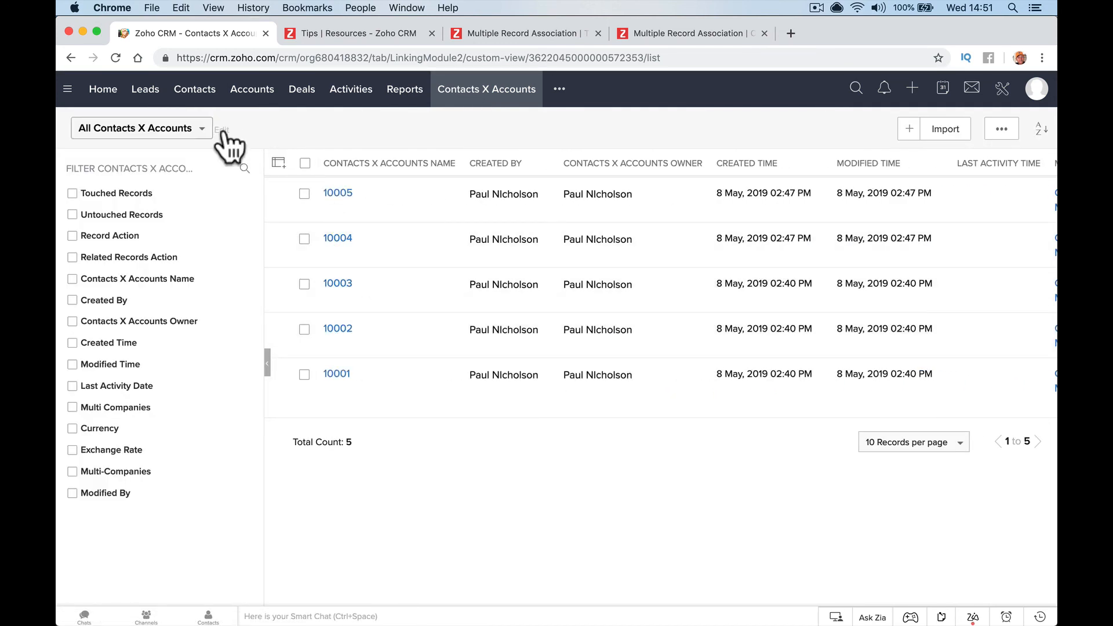
{"action": "left_click", "coordinate": [316, 35]}
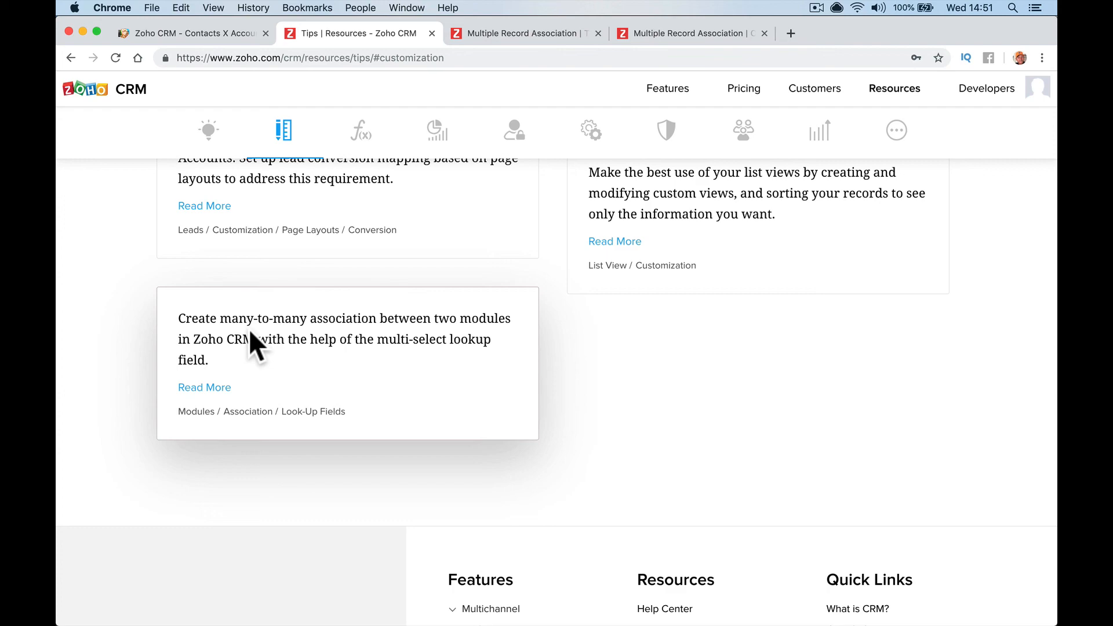
{"action": "left_click", "coordinate": [698, 34]}
{"action": "scroll", "coordinate": [652, 442], "scroll_direction": "down", "scroll_amount": 3}
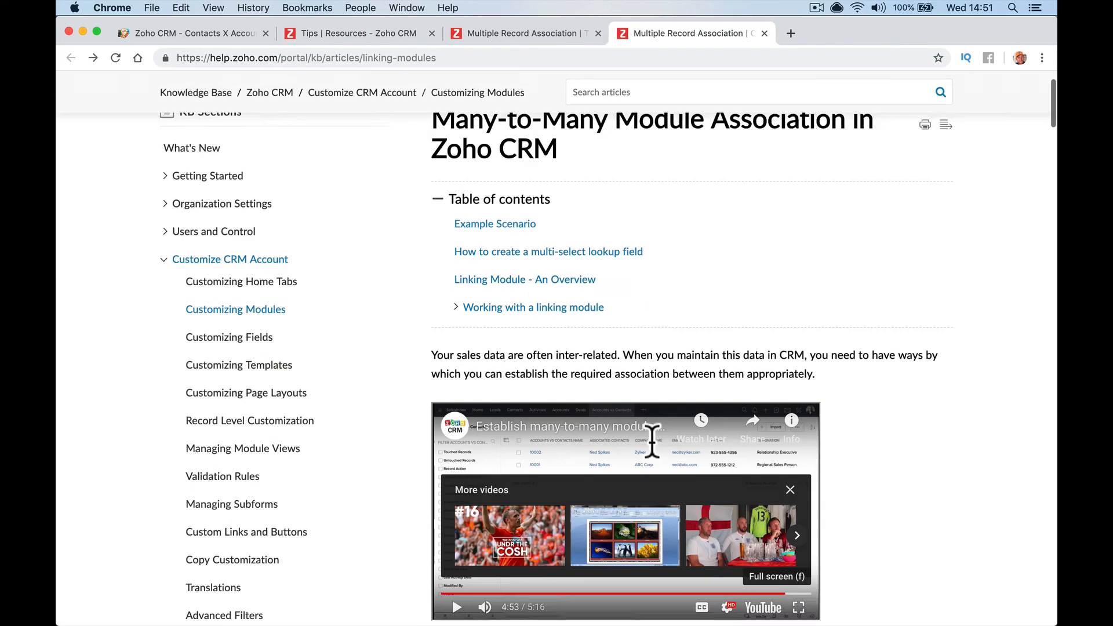
{"action": "scroll", "coordinate": [571, 435], "scroll_direction": "down", "scroll_amount": 5}
{"action": "scroll", "coordinate": [578, 360], "scroll_direction": "up", "scroll_amount": 7}
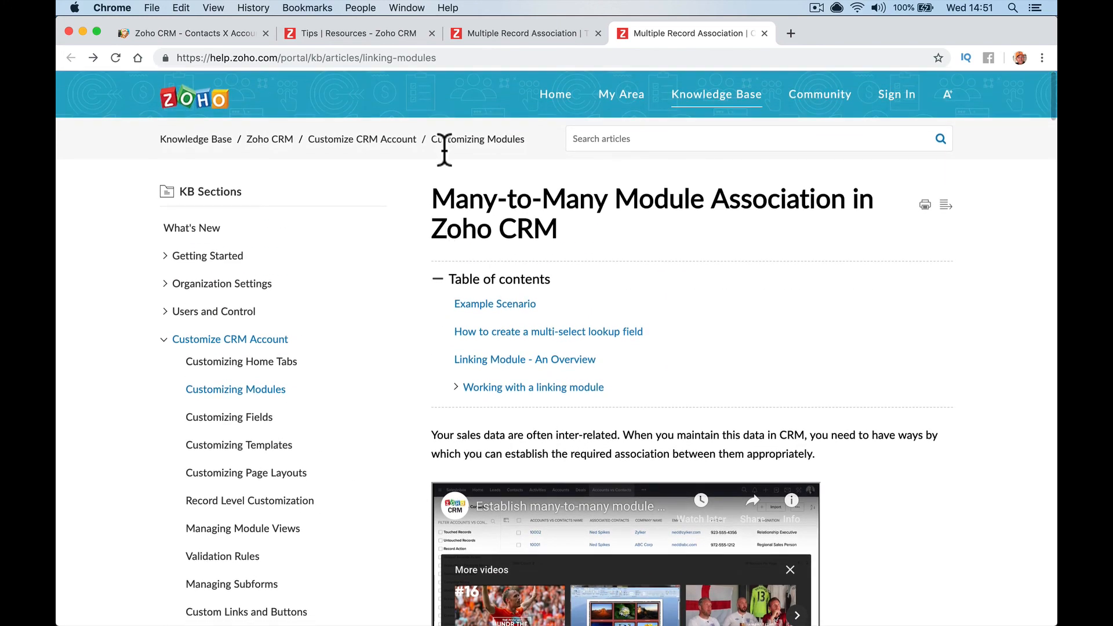
{"action": "left_click", "coordinate": [470, 34]}
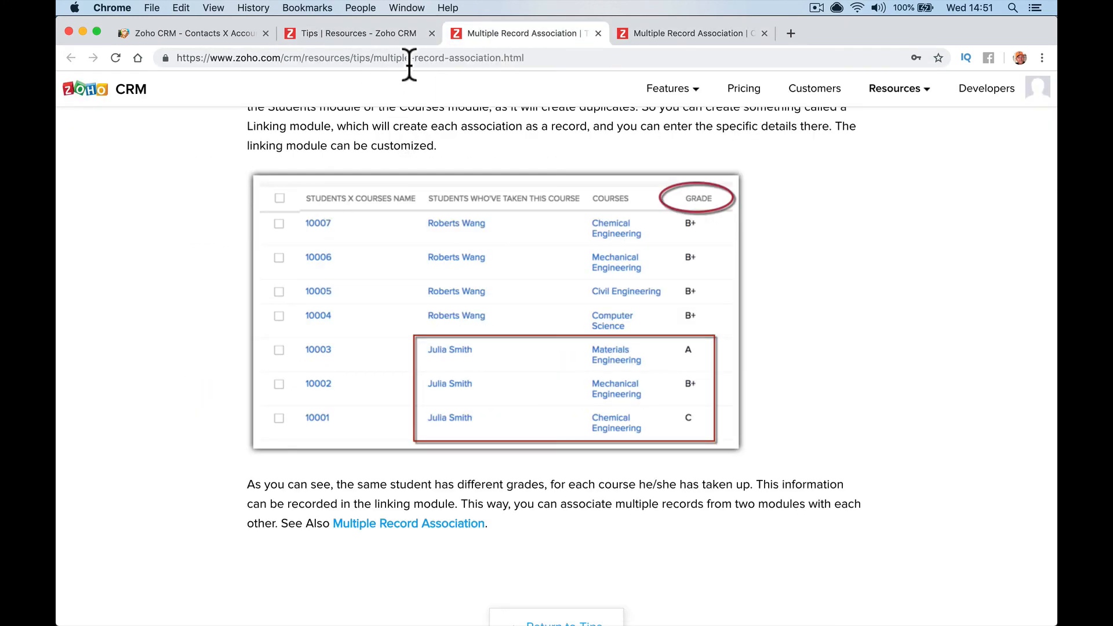
{"action": "left_click", "coordinate": [392, 32]}
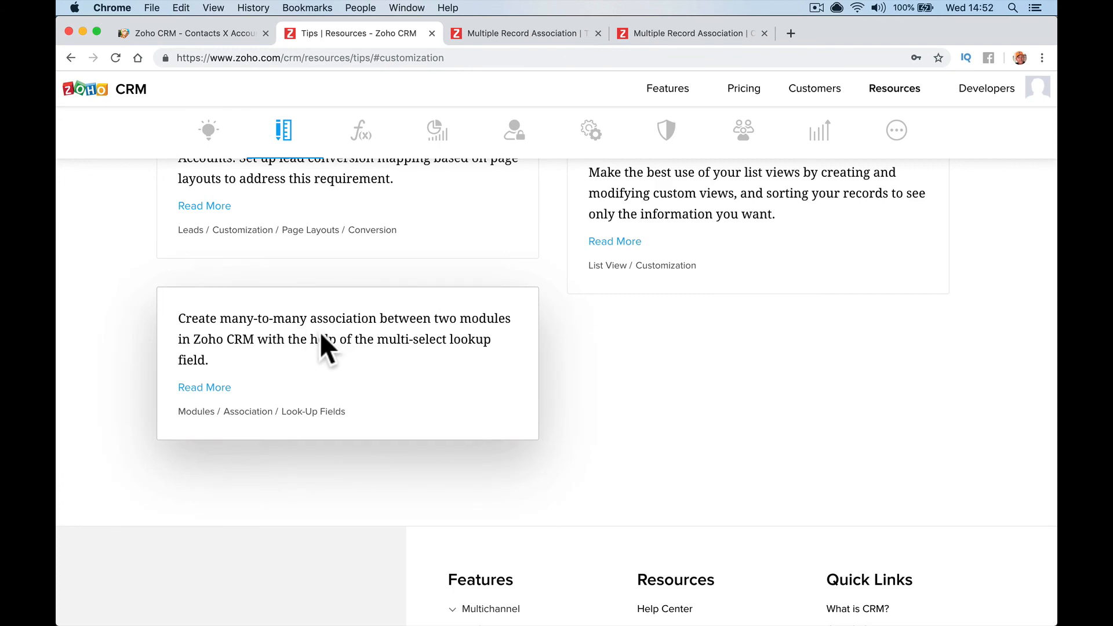
{"action": "scroll", "coordinate": [465, 225], "scroll_direction": "up", "scroll_amount": 10}
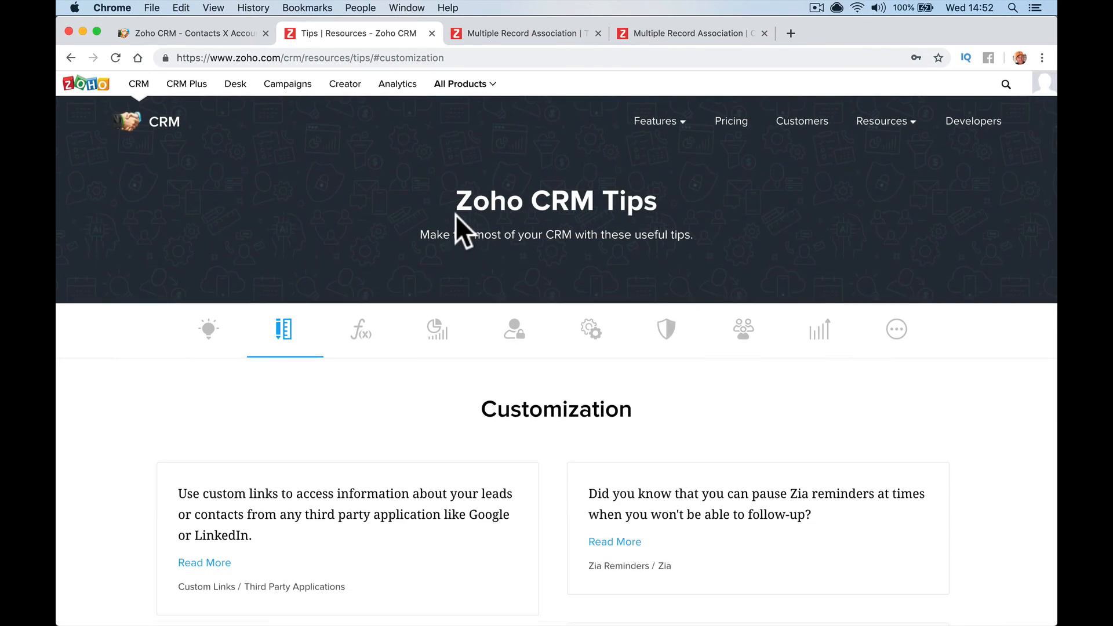